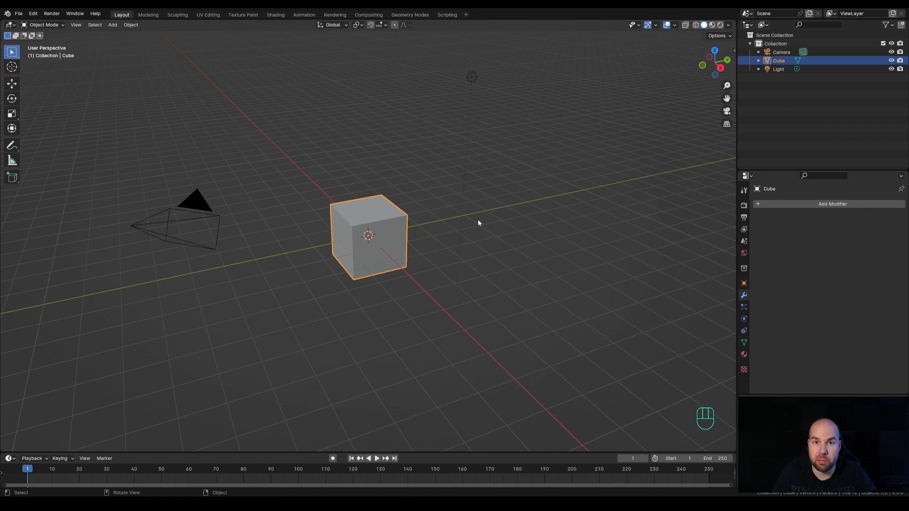
Step: Delete all the default scene objects: the camera, the cube and the light
{"action": "left_click_drag", "start_coordinate": [105, 53], "coordinate": [569, 356]}
{"action": "key", "text": "x"}
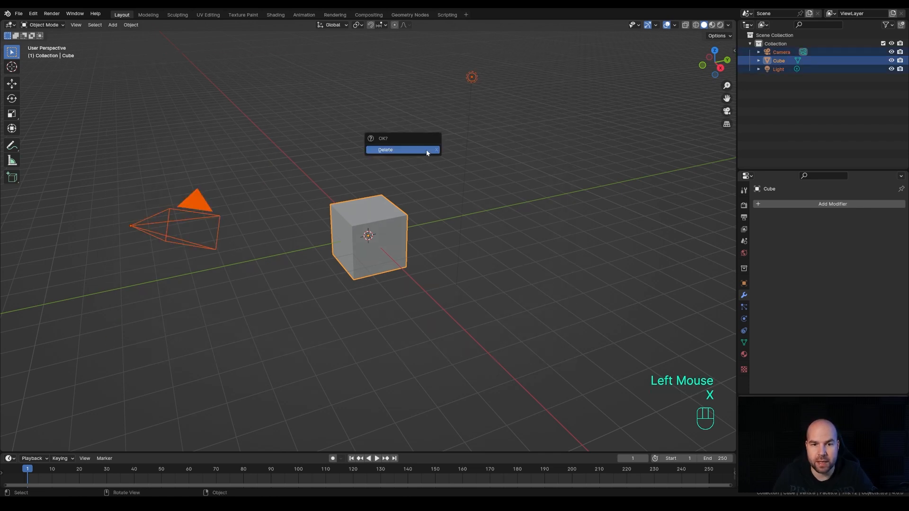
{"action": "key", "text": "x"}
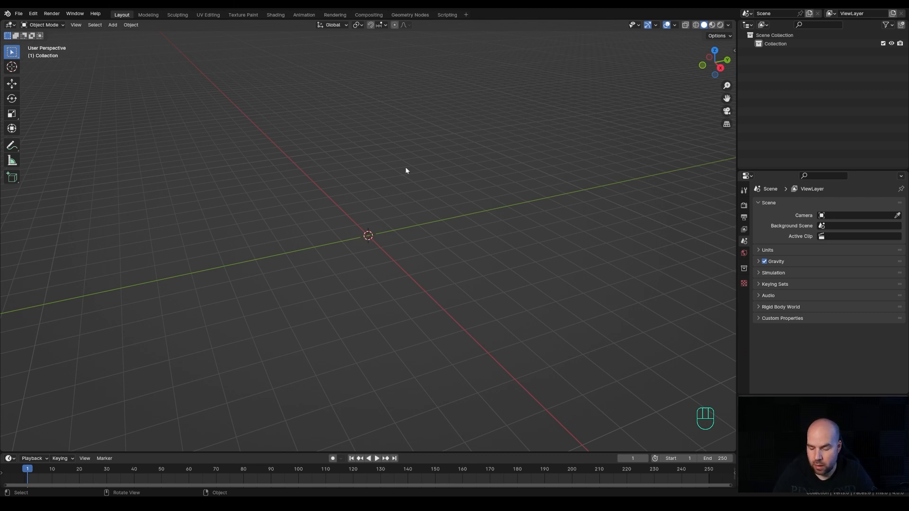
Step: Bring the chess.jpg reference image into the right orthographic view and clear its location so it sits at the world origin
{"action": "key", "text": "KP_3"}
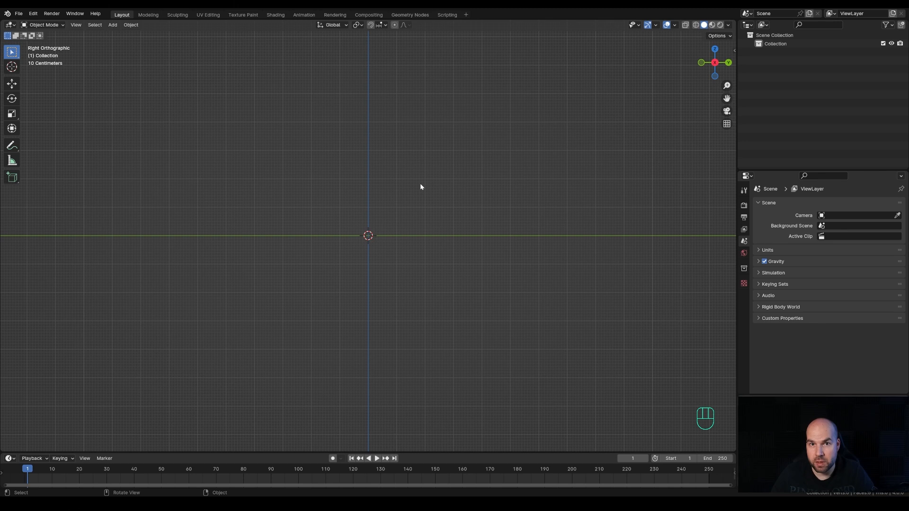
{"action": "key", "text": "alt+Tab"}
{"action": "key", "text": "alt+Tab"}
{"action": "left_click_drag", "start_coordinate": [234, 193], "coordinate": [342, 194]}
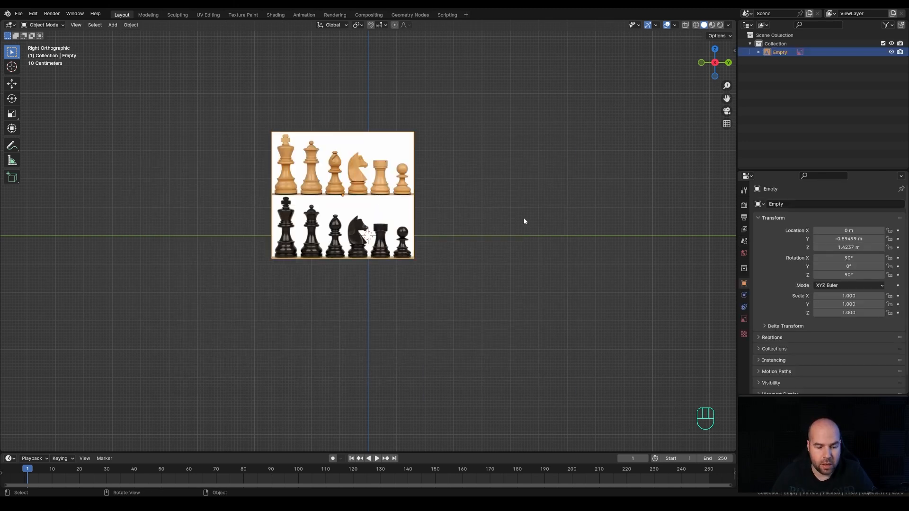
{"action": "key", "text": "alt+g"}
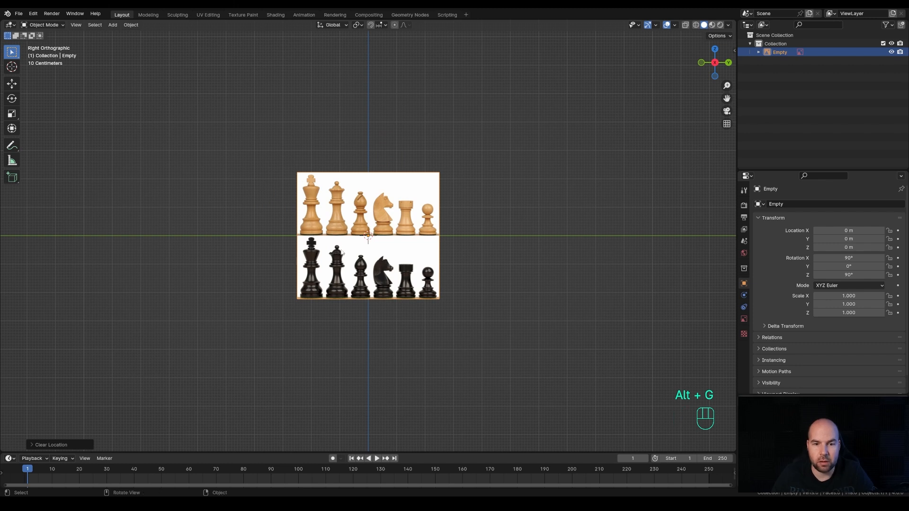
{"action": "scroll", "coordinate": [351, 245], "scroll_direction": "up", "scroll_amount": 5}
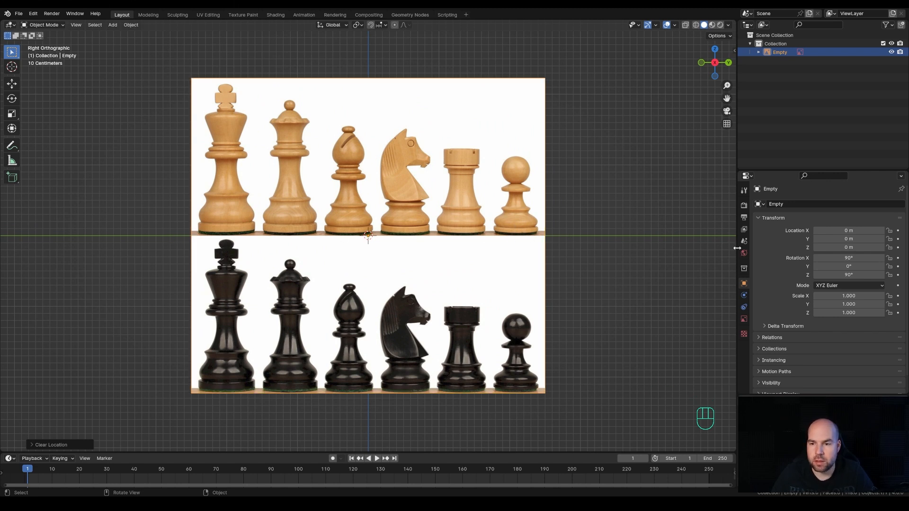
Step: Hide the reference image in perspective view, show only its front side, and enable opacity at about 0.043
{"action": "left_click", "coordinate": [743, 319]}
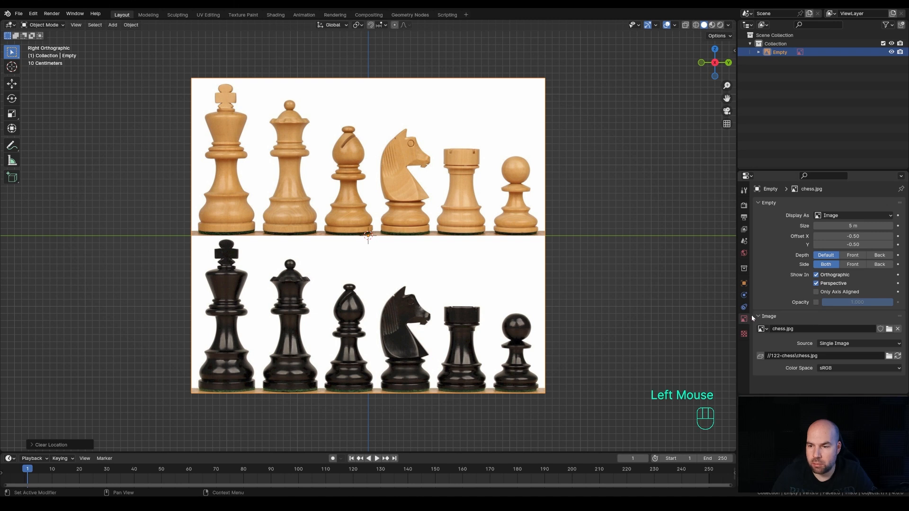
{"action": "left_click", "coordinate": [815, 282]}
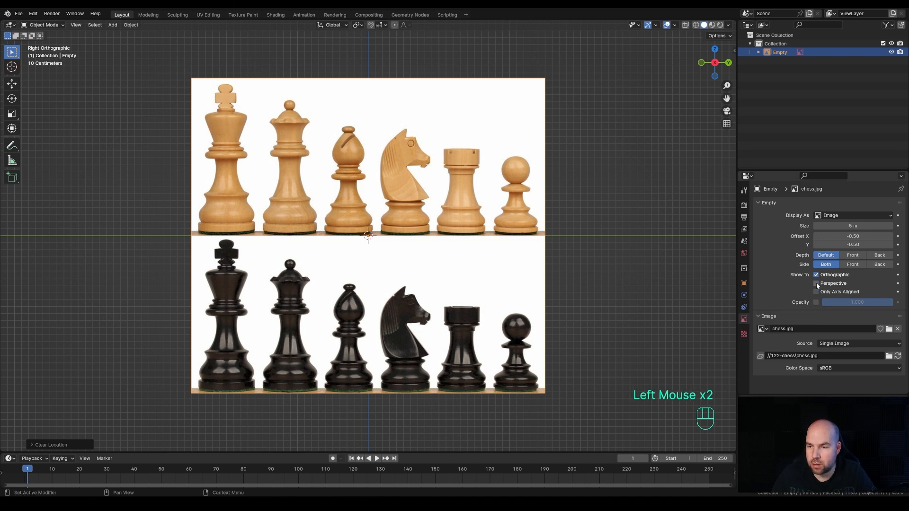
{"action": "left_click", "coordinate": [852, 265]}
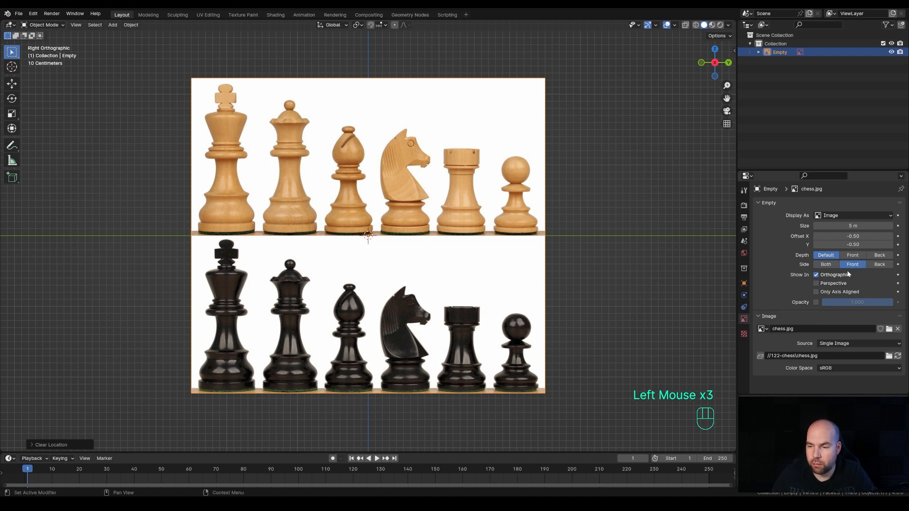
{"action": "left_click", "coordinate": [815, 302]}
{"action": "left_click_drag", "start_coordinate": [884, 303], "coordinate": [823, 303]}
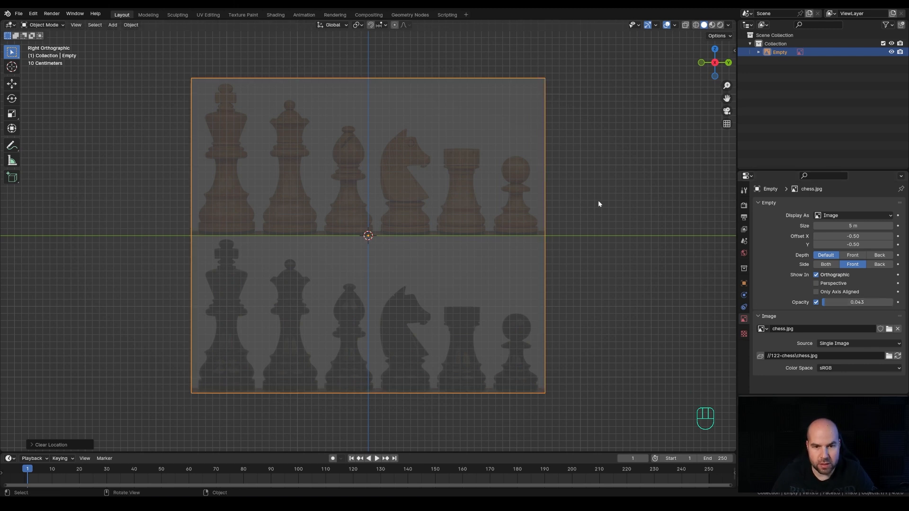
Step: Mirror the reference image horizontally by scaling it by -1 along the Y axis
{"action": "key", "text": "s"}
{"action": "key", "text": "y"}
{"action": "key", "text": "KP_Subtract"}
{"action": "key", "text": "KP_1"}
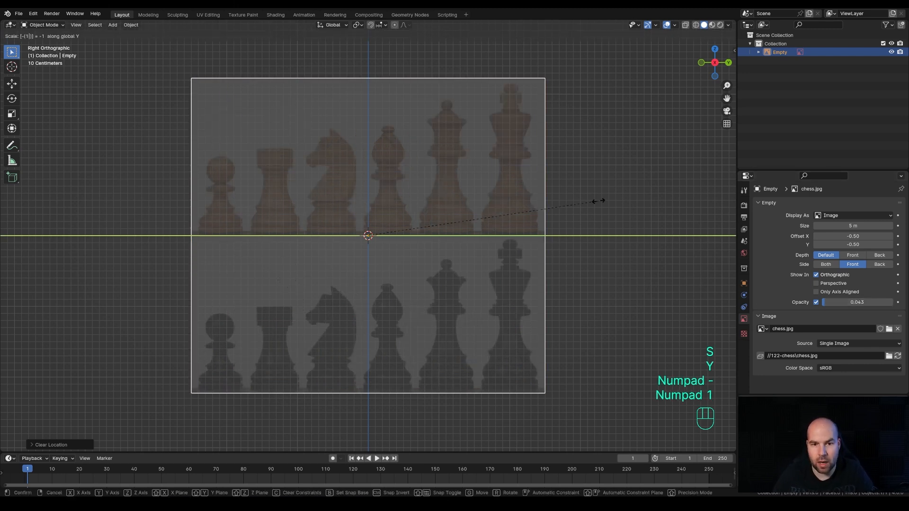
{"action": "key", "text": "KP_Enter"}
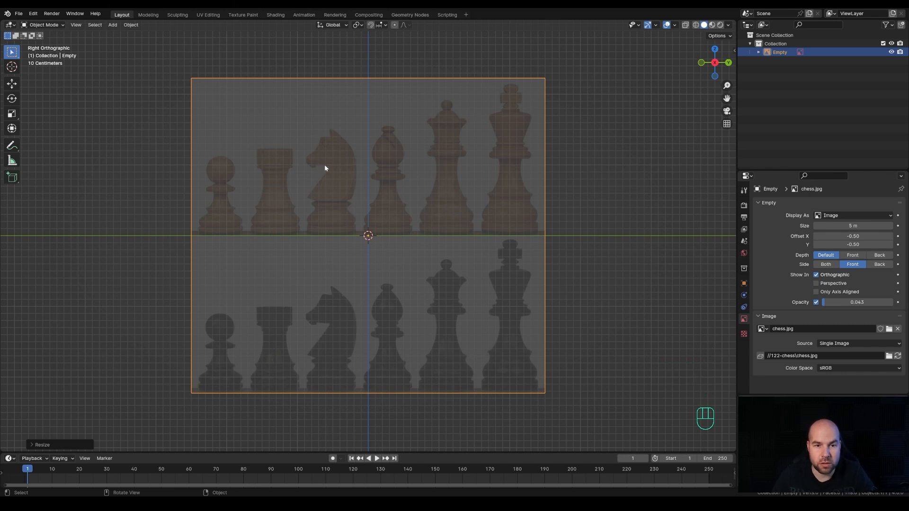
Step: Examine the upper row of chess pieces in the reference image, from the pawn to the king
{"action": "scroll", "coordinate": [334, 176], "scroll_direction": "up", "scroll_amount": 1}
{"action": "middle_click_drag", "start_coordinate": [335, 176], "coordinate": [333, 236], "text": "shift"}
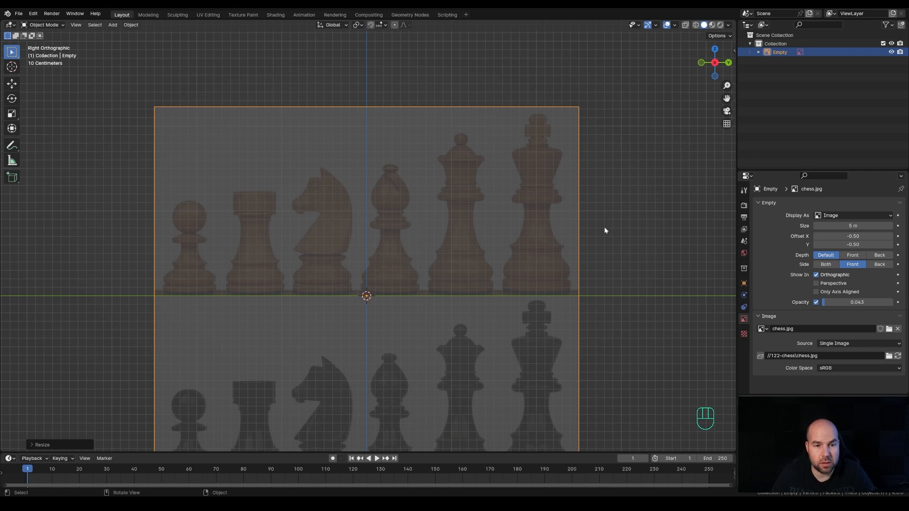
{"action": "scroll", "coordinate": [303, 227], "scroll_direction": "up", "scroll_amount": 3}
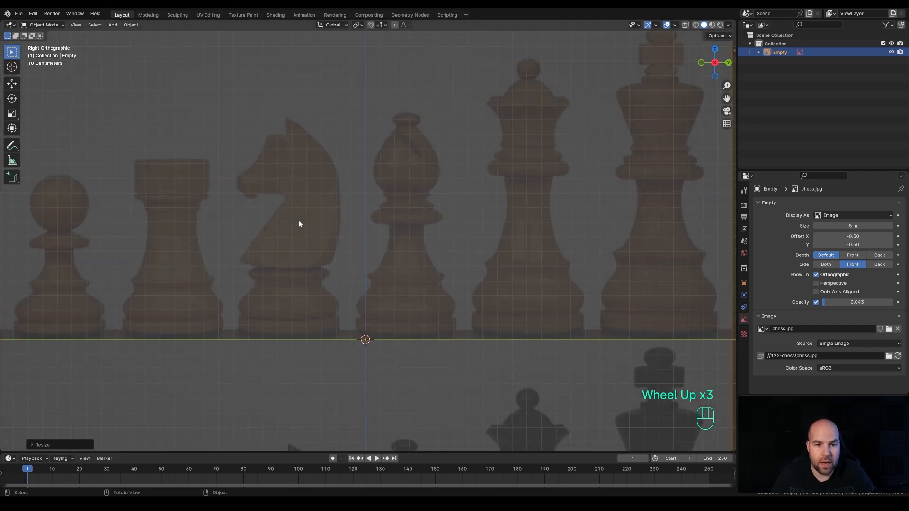
{"action": "middle_click_drag", "start_coordinate": [308, 223], "coordinate": [426, 248], "text": "shift"}
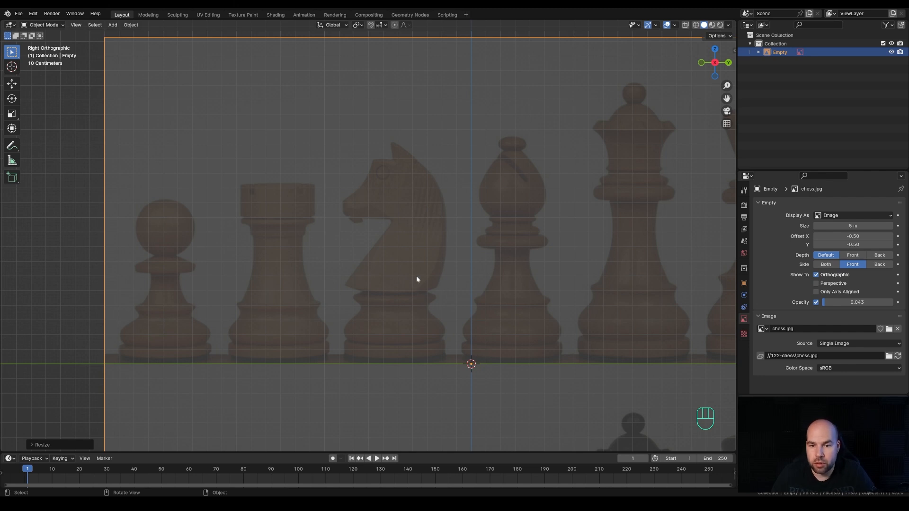
{"action": "scroll", "coordinate": [454, 281], "scroll_direction": "down", "scroll_amount": 1}
{"action": "middle_click_drag", "start_coordinate": [547, 285], "coordinate": [446, 286], "text": "shift"}
{"action": "scroll", "coordinate": [446, 287], "scroll_direction": "down", "scroll_amount": 1}
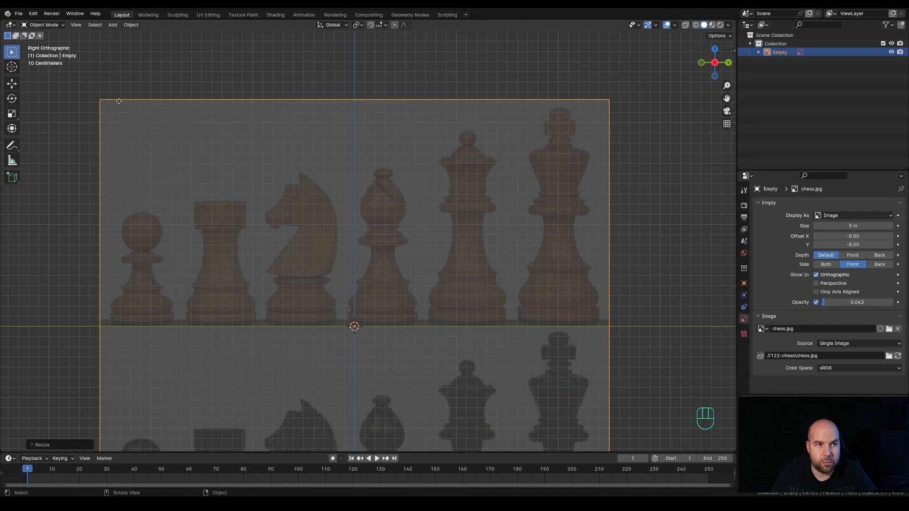
Step: Search the add-on preferences for "ext" and make sure Add Mesh: Extra Objects is enabled
{"action": "left_click", "coordinate": [33, 13]}
{"action": "left_click", "coordinate": [62, 122]}
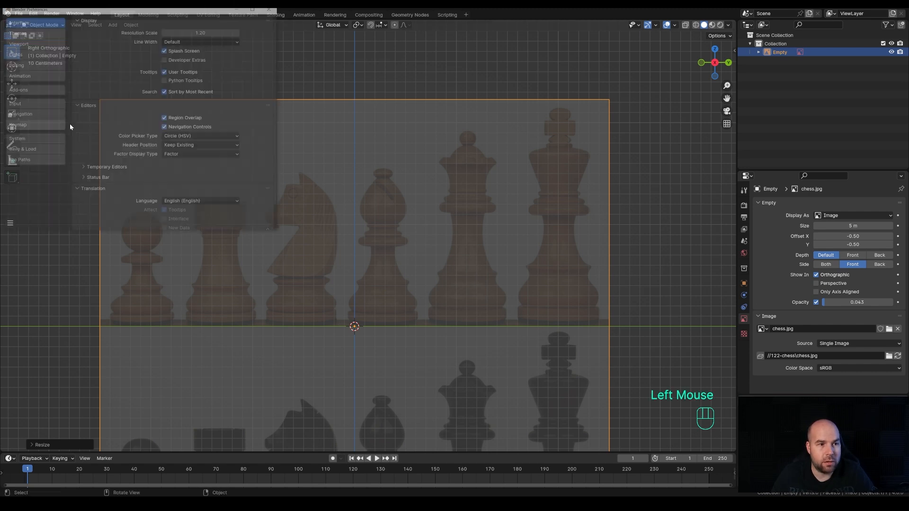
{"action": "left_click", "coordinate": [33, 89]}
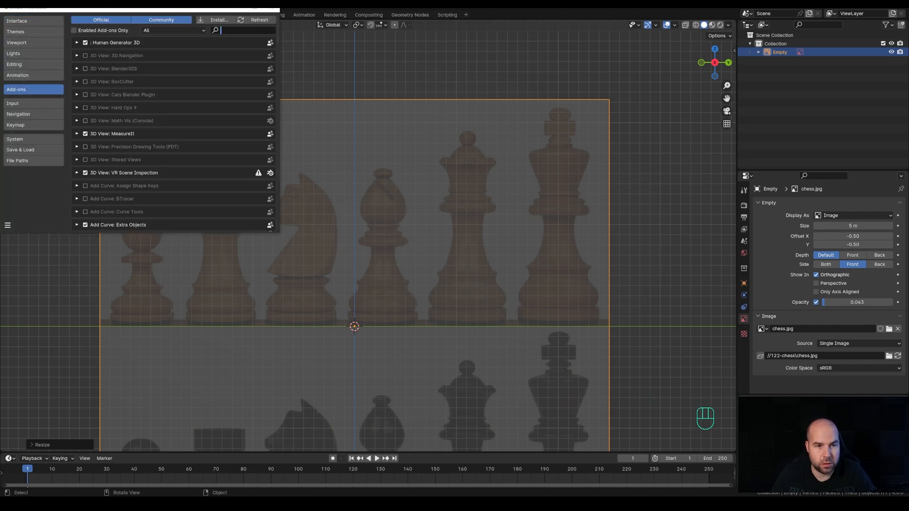
{"action": "type", "text": "ext"}
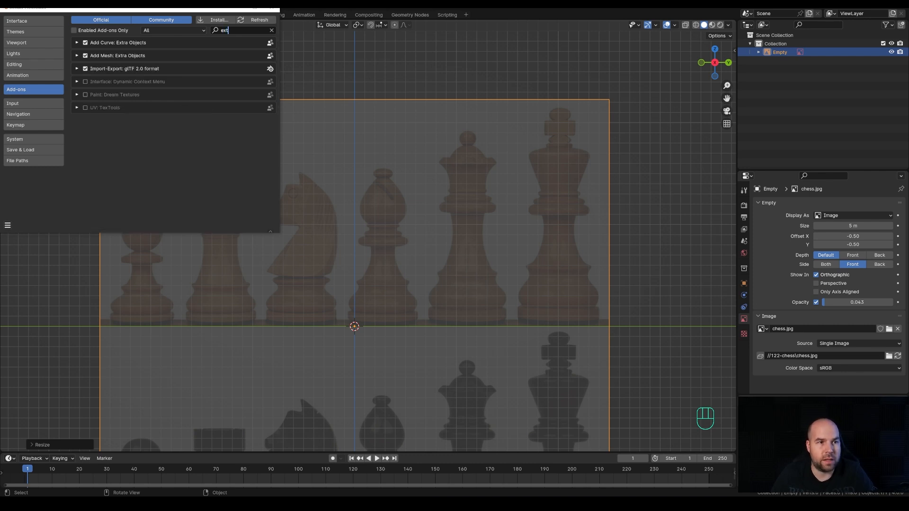
{"action": "left_click", "coordinate": [86, 56]}
{"action": "left_click", "coordinate": [85, 55]}
{"action": "left_click", "coordinate": [86, 55]}
{"action": "left_click", "coordinate": [272, 7]}
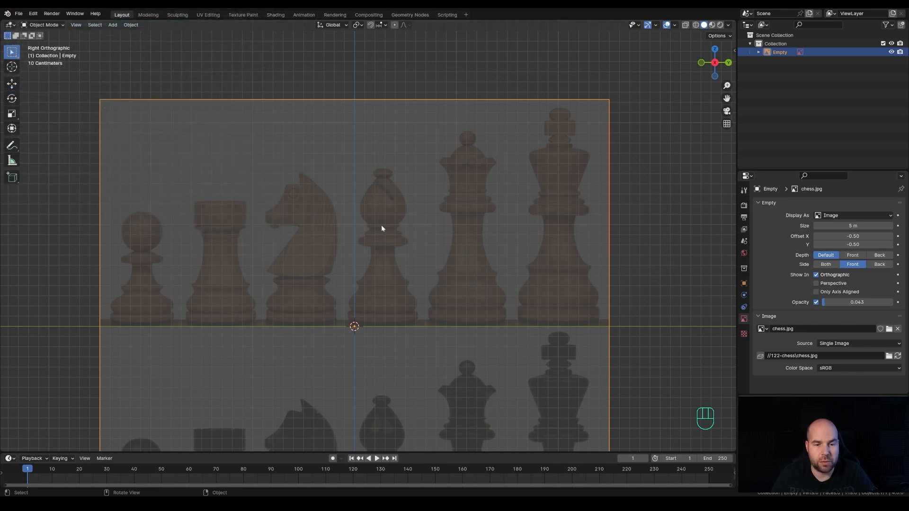
Step: Add a single-vertex mesh at the world origin and return to Object Mode
{"action": "key", "text": "shift+a"}
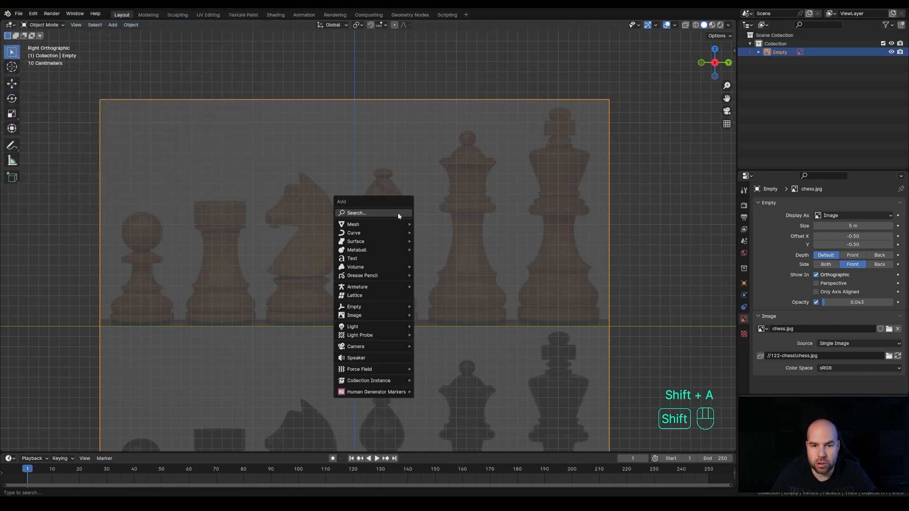
{"action": "mouse_move", "coordinate": [393, 224]}
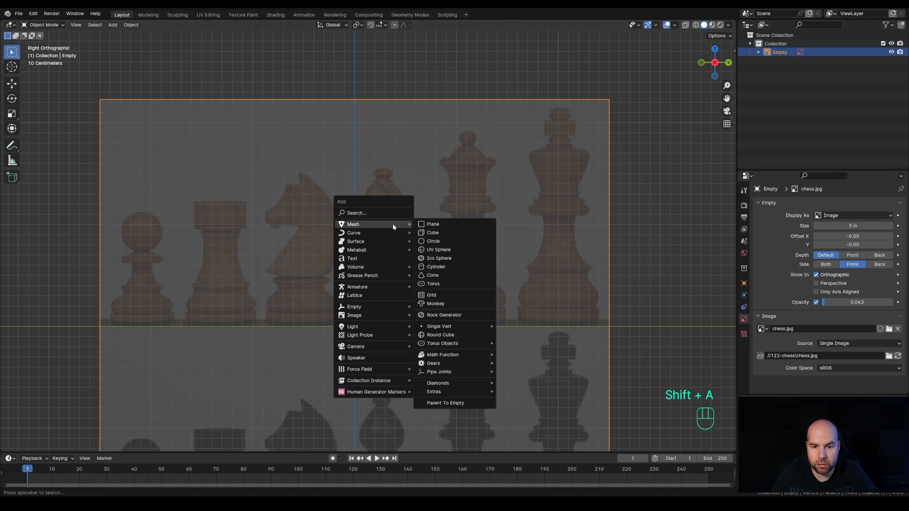
{"action": "mouse_move", "coordinate": [453, 330]}
{"action": "left_click", "coordinate": [524, 328]}
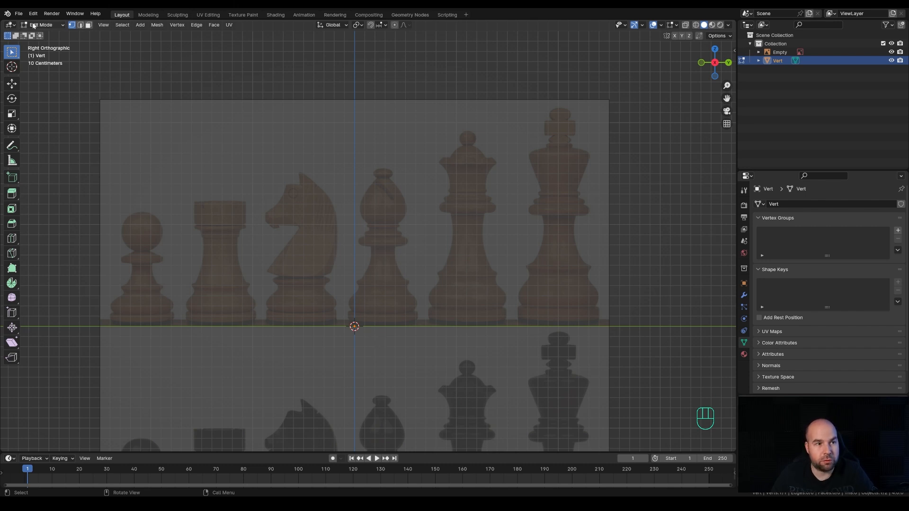
{"action": "key", "text": "Tab"}
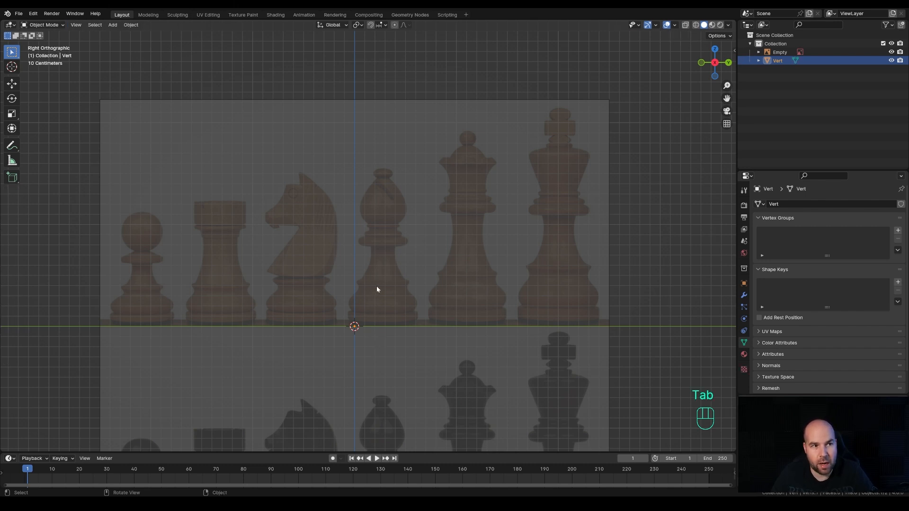
Step: Move the vertex object about 1.99 m along Y so it is centred beneath the upper row's king
{"action": "key", "text": "g"}
{"action": "key", "text": "y"}
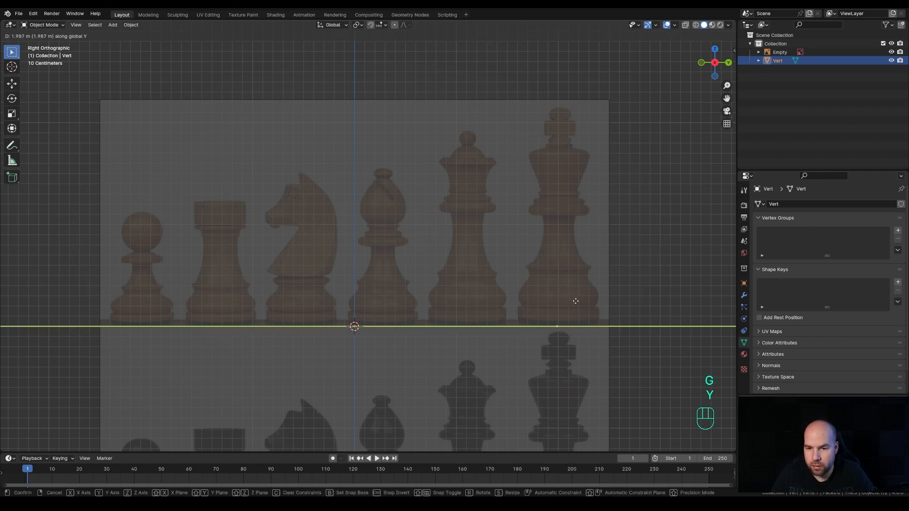
{"action": "left_click", "coordinate": [576, 301]}
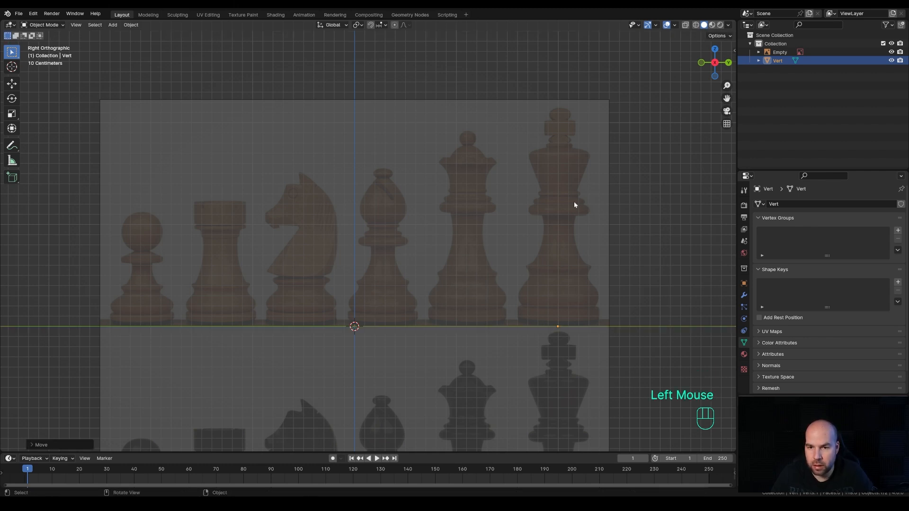
Step: In Edit Mode, extrude the vertex about 0.38 m along Y towards the outer edge of the king's base
{"action": "middle_click_drag", "start_coordinate": [520, 313], "coordinate": [345, 298], "text": "shift"}
{"action": "scroll", "coordinate": [344, 299], "scroll_direction": "up", "scroll_amount": 2}
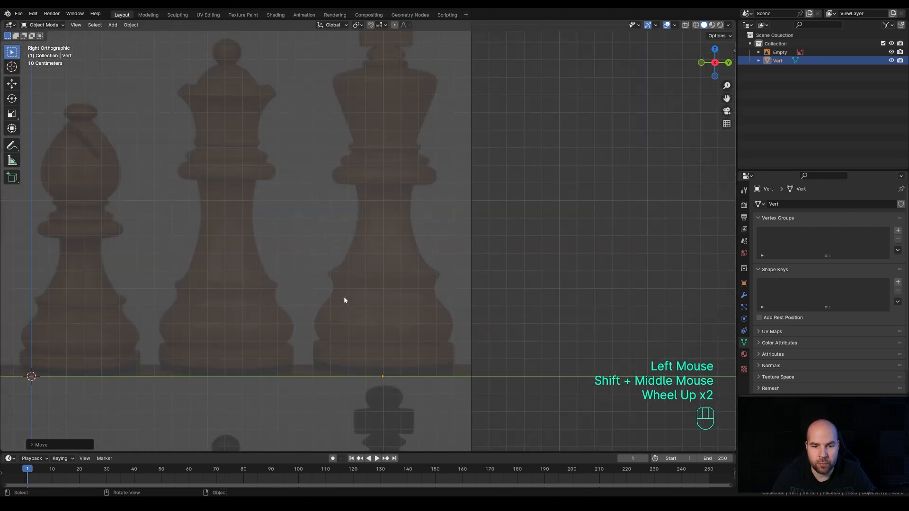
{"action": "key", "text": "shift+a"}
{"action": "key", "text": "Tab"}
{"action": "middle_click_drag", "start_coordinate": [422, 319], "coordinate": [444, 269], "text": "shift"}
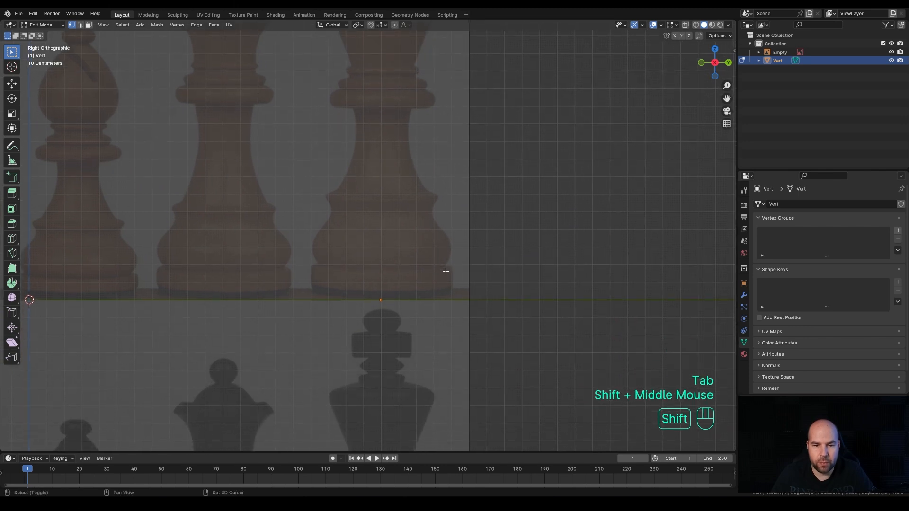
{"action": "key", "text": "1"}
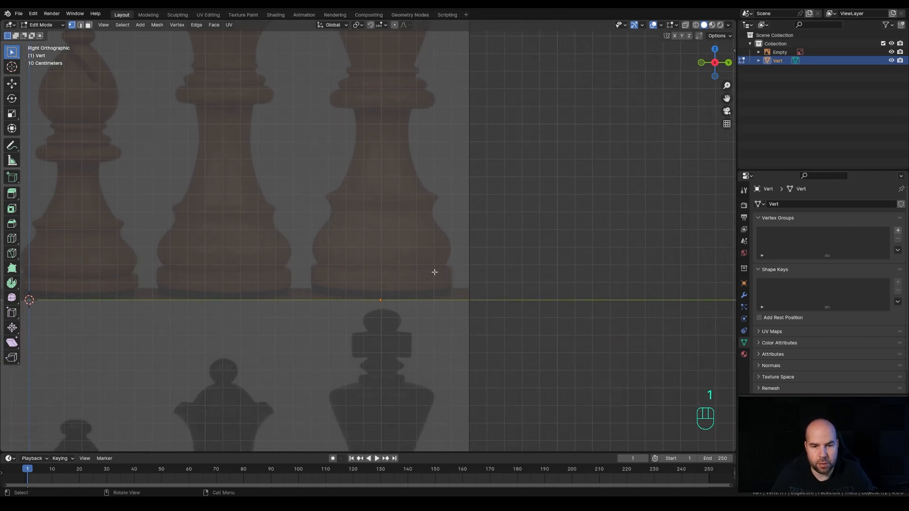
{"action": "key", "text": "e"}
{"action": "key", "text": "y"}
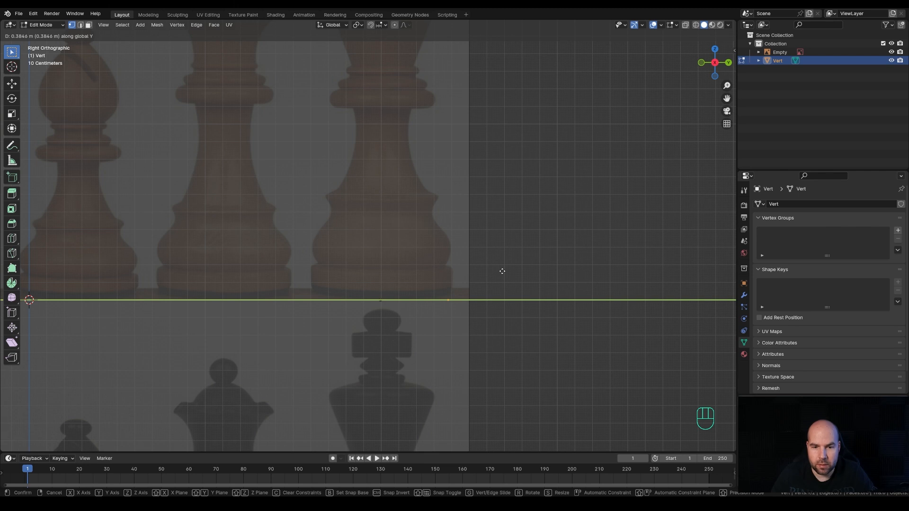
{"action": "left_click", "coordinate": [502, 271]}
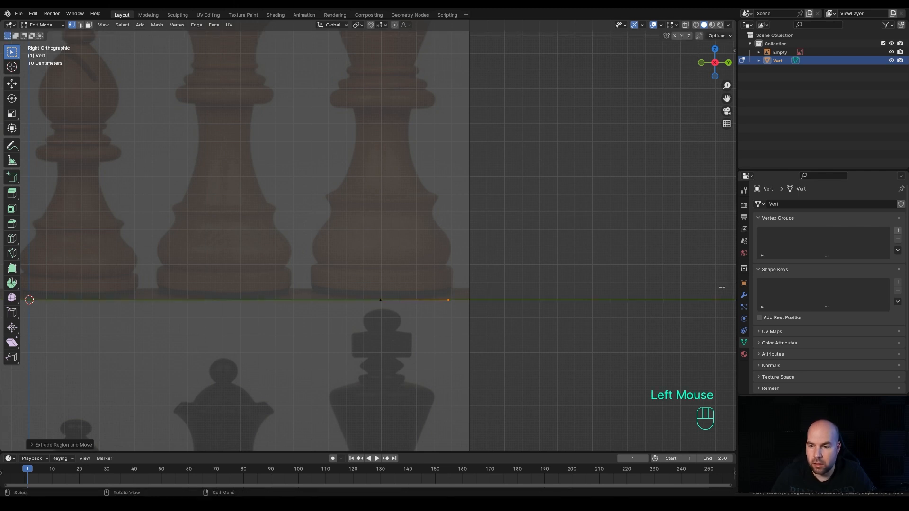
Step: Add a Subdivision Surface modifier to the vertex object
{"action": "left_click", "coordinate": [743, 295]}
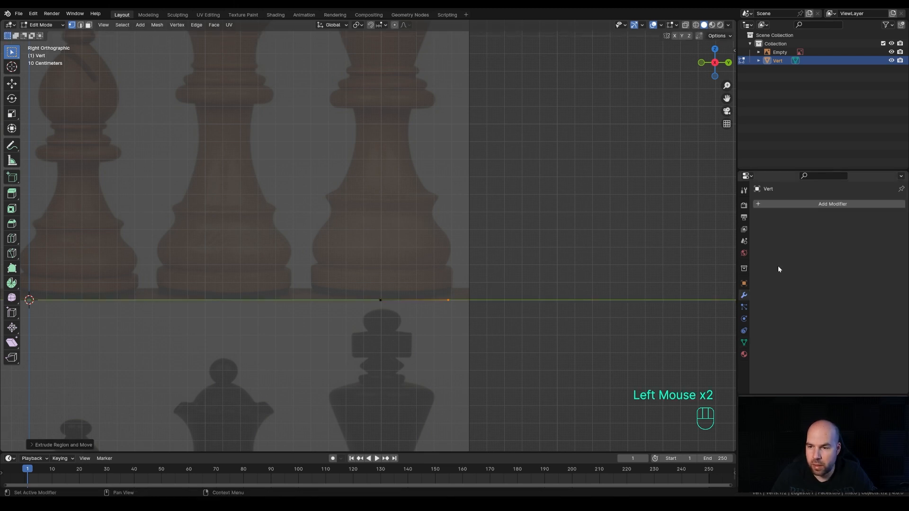
{"action": "left_click", "coordinate": [806, 204]}
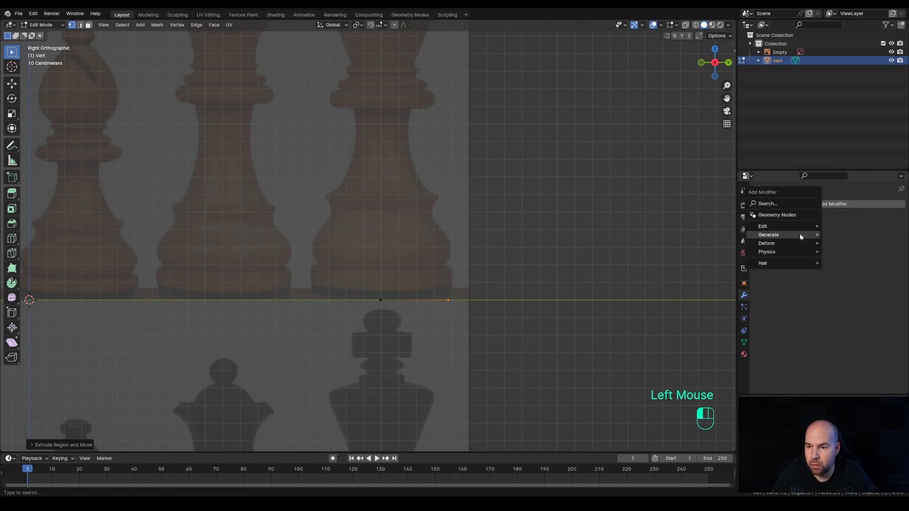
{"action": "mouse_move", "coordinate": [800, 233]}
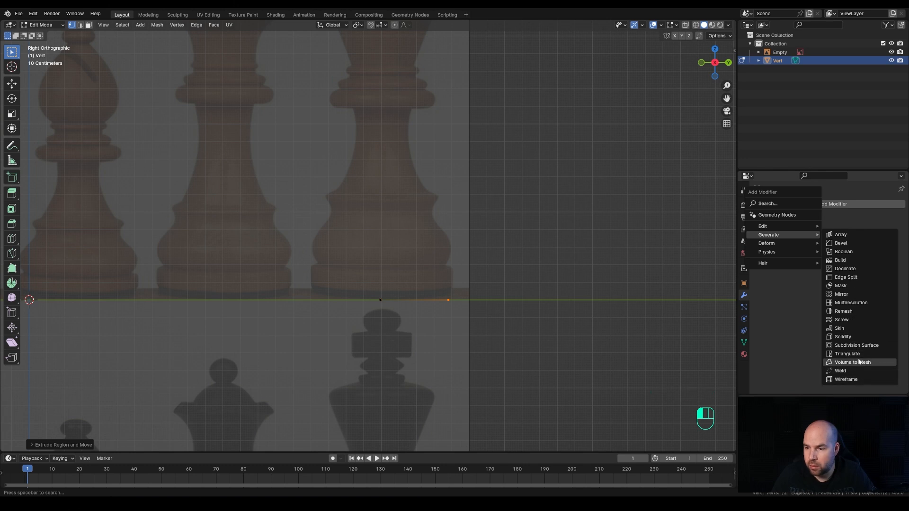
{"action": "left_click", "coordinate": [861, 345]}
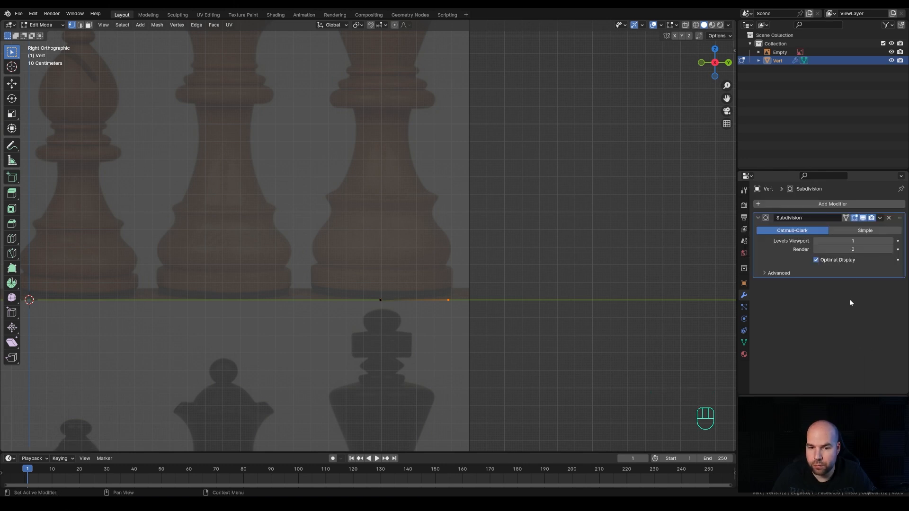
Step: Set the Subdivision viewport level to 2, then extrude two vertices to round the lower outer corner of the king's base
{"action": "left_click", "coordinate": [891, 242]}
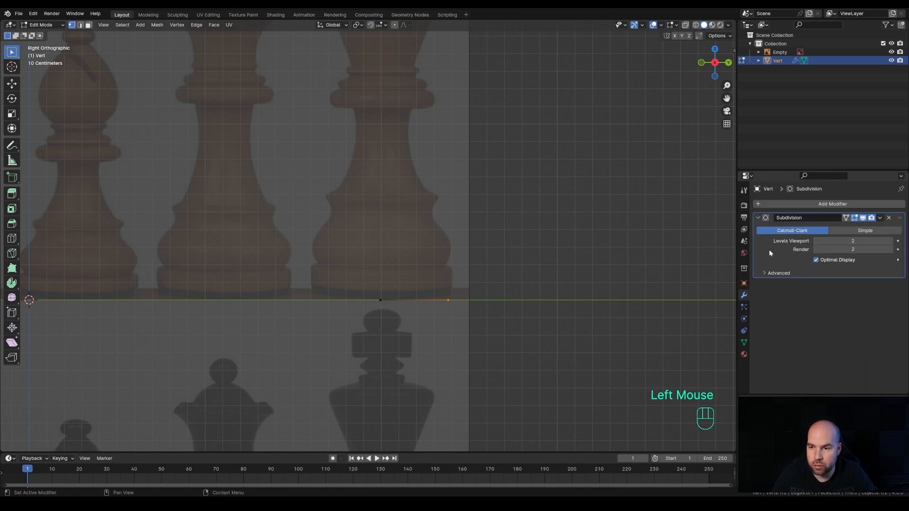
{"action": "scroll", "coordinate": [484, 316], "scroll_direction": "up", "scroll_amount": 3}
{"action": "middle_click_drag", "start_coordinate": [485, 317], "coordinate": [479, 255], "text": "shift"}
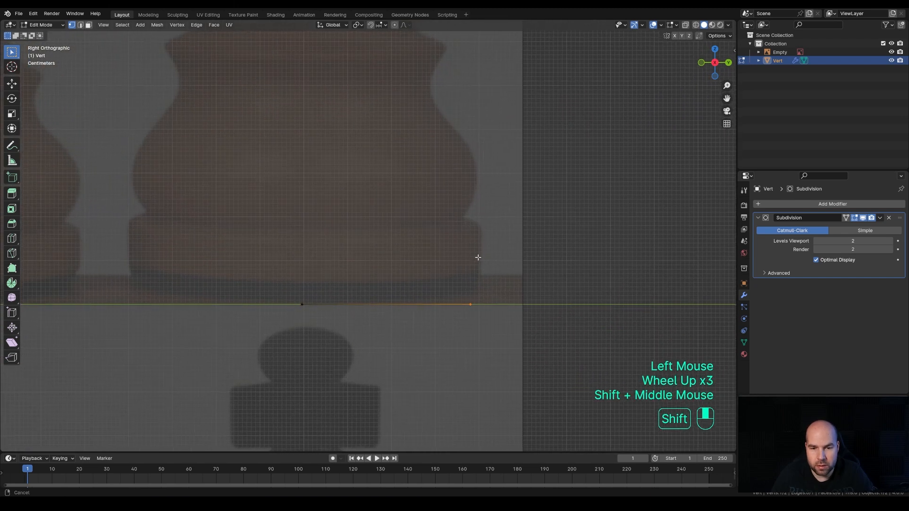
{"action": "key", "text": "e"}
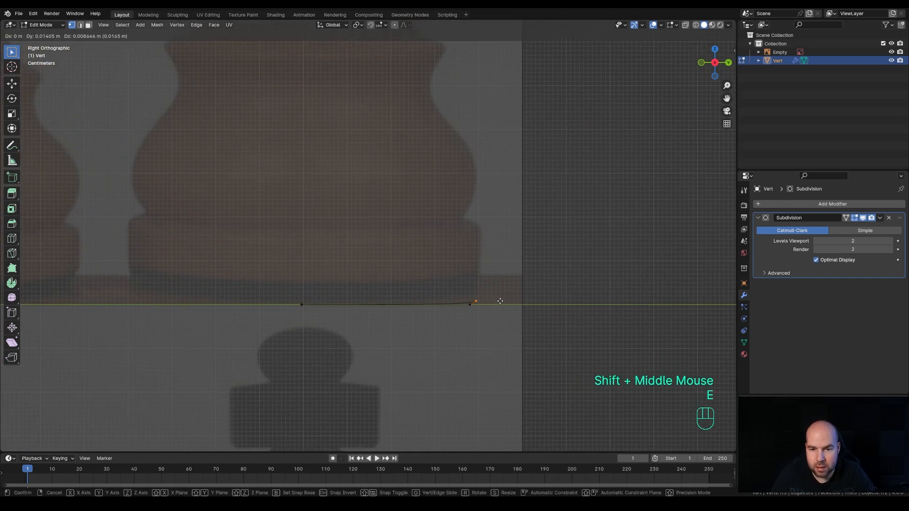
{"action": "left_click", "coordinate": [500, 301]}
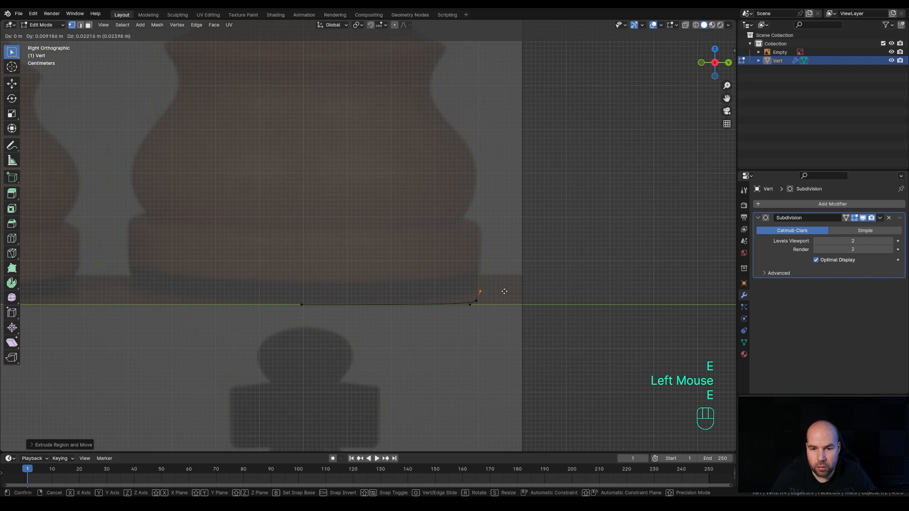
{"action": "key", "text": "e"}
{"action": "left_click", "coordinate": [503, 293]}
Step: Extrude the profile up the base's vertical side, around its upper edge and inward to the groove above
{"action": "key", "text": "e"}
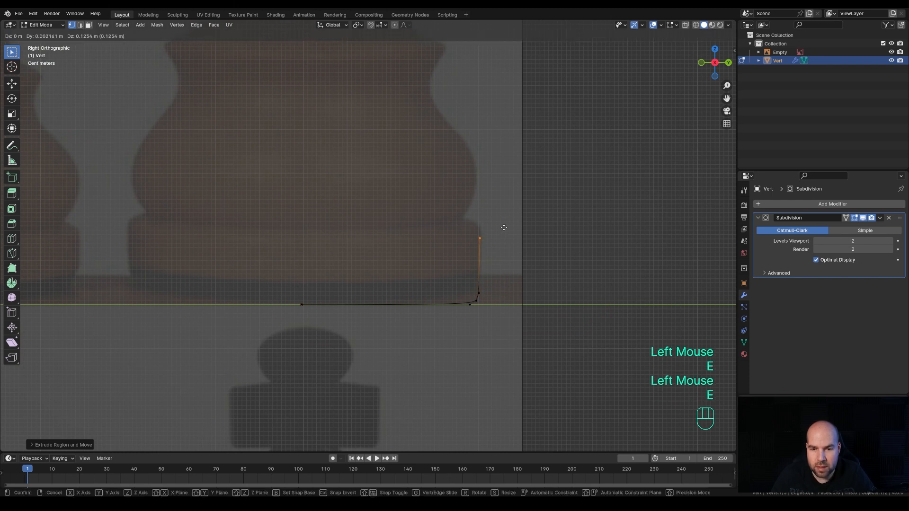
{"action": "key", "text": "z"}
{"action": "left_click", "coordinate": [503, 221]}
{"action": "key", "text": "e"}
{"action": "left_click", "coordinate": [518, 239]}
{"action": "key", "text": "e"}
{"action": "left_click", "coordinate": [509, 233]}
{"action": "key", "text": "e"}
{"action": "left_click", "coordinate": [504, 232]}
Step: Extrude the profile along the rounded bulge above the base and inward to the narrow waist under the flared rim
{"action": "key", "text": "e"}
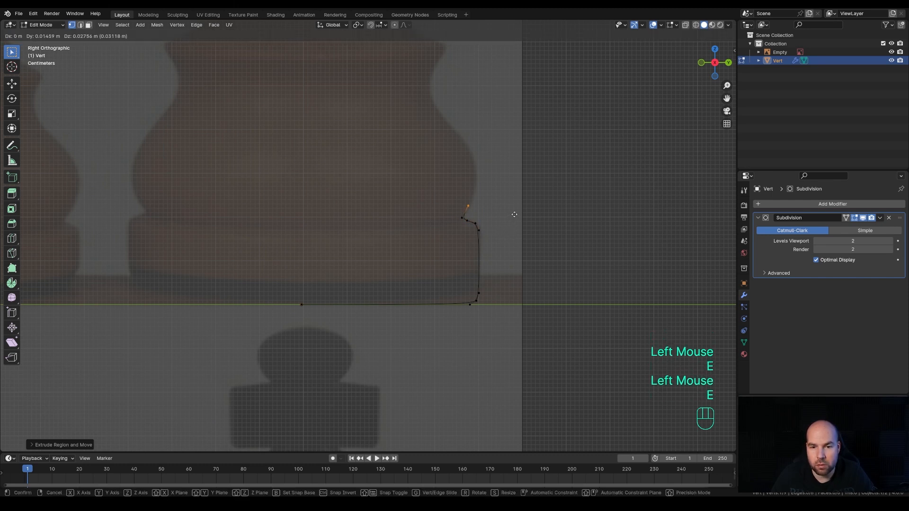
{"action": "left_click", "coordinate": [521, 200]}
{"action": "key", "text": "e"}
{"action": "left_click", "coordinate": [523, 151]}
{"action": "middle_click_drag", "start_coordinate": [523, 151], "coordinate": [510, 186], "text": "shift"}
{"action": "key", "text": "e"}
{"action": "left_click", "coordinate": [497, 185]}
{"action": "key", "text": "e"}
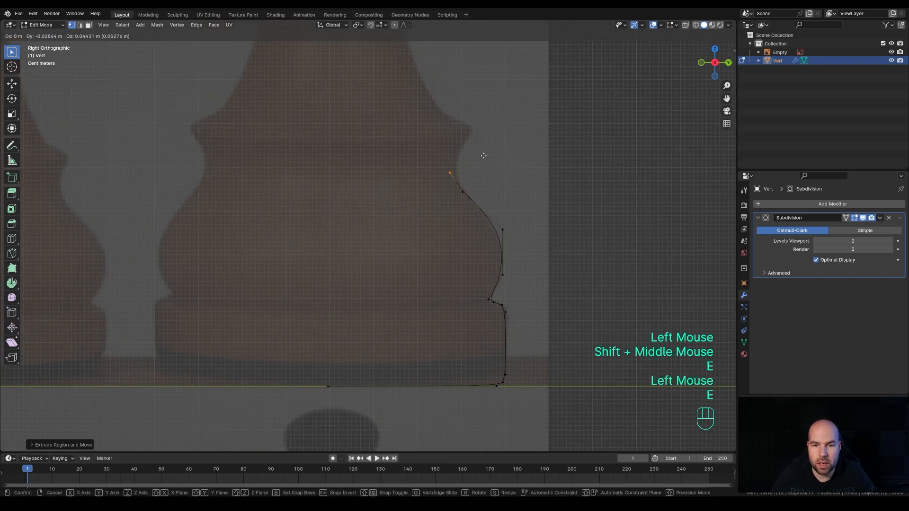
{"action": "left_click", "coordinate": [487, 148]}
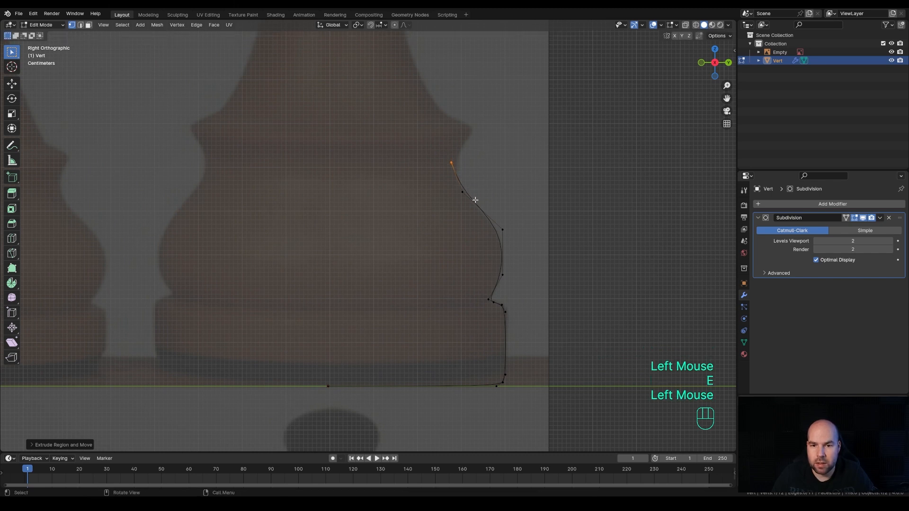
Step: Extrude three vertices outward and around the flared rim above the waist
{"action": "middle_click_drag", "start_coordinate": [520, 174], "coordinate": [521, 223], "text": "shift"}
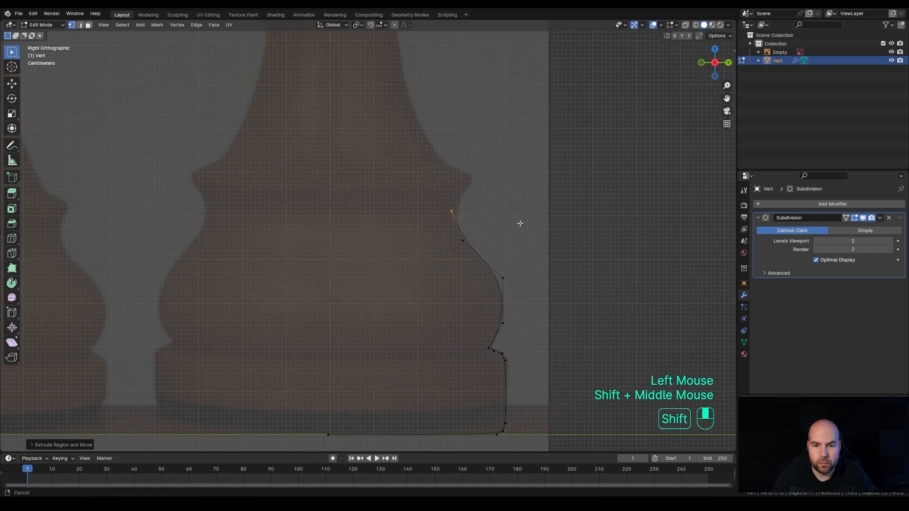
{"action": "key", "text": "e"}
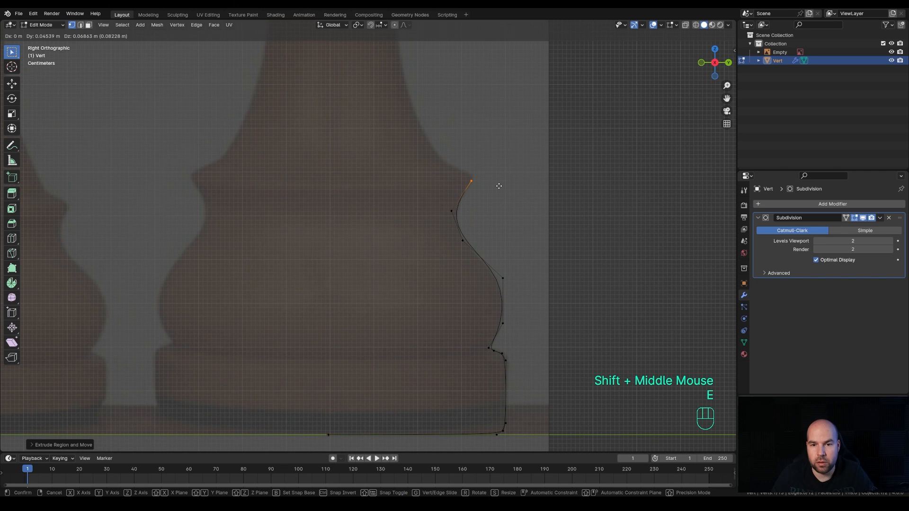
{"action": "left_click", "coordinate": [497, 187]}
{"action": "key", "text": "e"}
{"action": "left_click", "coordinate": [499, 180]}
{"action": "key", "text": "e"}
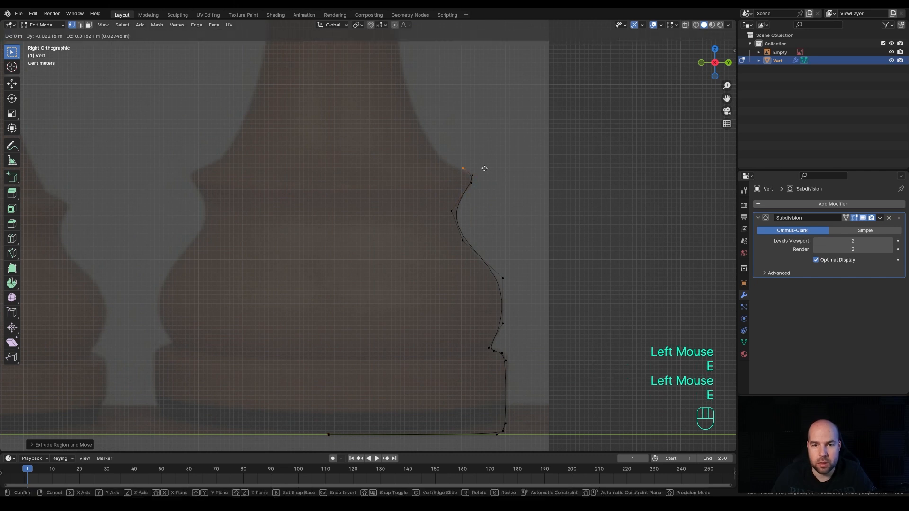
{"action": "left_click", "coordinate": [483, 173]}
Step: Extrude the profile up the king's concave stem to the underside of the wide collar
{"action": "middle_click_drag", "start_coordinate": [483, 173], "coordinate": [531, 269], "text": "shift"}
{"action": "scroll", "coordinate": [459, 258], "scroll_direction": "down", "scroll_amount": 2}
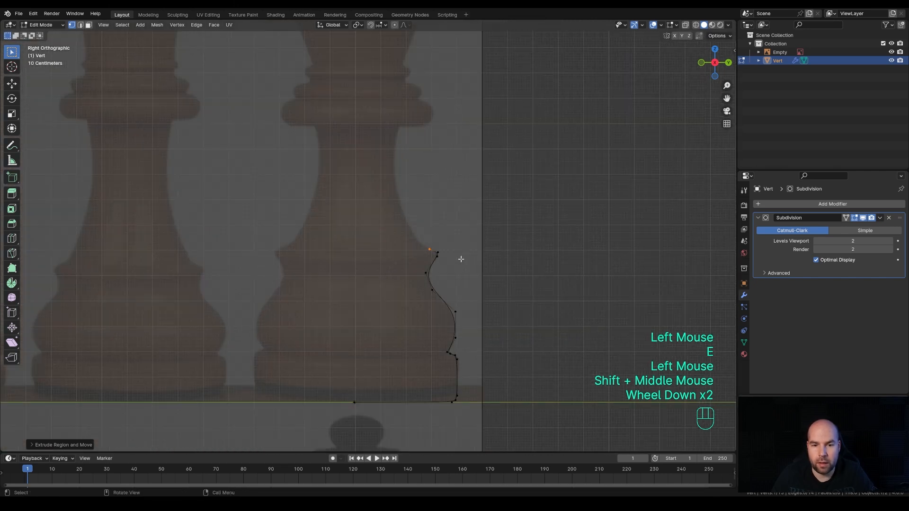
{"action": "key", "text": "e"}
{"action": "left_click", "coordinate": [437, 228]}
{"action": "key", "text": "e"}
{"action": "left_click", "coordinate": [417, 161]}
{"action": "key", "text": "e"}
{"action": "left_click", "coordinate": [424, 114]}
Step: Extrude the profile outward under the wide collar, around its rounded edge and inward to the groove above it
{"action": "middle_click_drag", "start_coordinate": [424, 114], "coordinate": [469, 203], "text": "shift"}
{"action": "scroll", "coordinate": [493, 170], "scroll_direction": "up", "scroll_amount": 2}
{"action": "key", "text": "e"}
{"action": "left_click", "coordinate": [497, 171]}
{"action": "key", "text": "e"}
{"action": "left_click", "coordinate": [585, 170]}
{"action": "key", "text": "e"}
{"action": "left_click", "coordinate": [607, 162]}
{"action": "key", "text": "e"}
{"action": "left_click", "coordinate": [607, 130]}
{"action": "key", "text": "e"}
{"action": "left_click", "coordinate": [591, 122]}
{"action": "key", "text": "e"}
{"action": "left_click", "coordinate": [571, 118]}
Step: Extrude four vertices around the second, smaller collar ring and into the groove above it
{"action": "key", "text": "e"}
{"action": "left_click", "coordinate": [582, 109]}
{"action": "key", "text": "e"}
{"action": "left_click", "coordinate": [576, 95]}
{"action": "key", "text": "e"}
{"action": "left_click", "coordinate": [550, 87]}
{"action": "key", "text": "e"}
{"action": "left_click", "coordinate": [544, 78]}
{"action": "middle_click_drag", "start_coordinate": [544, 79], "coordinate": [535, 175], "text": "shift"}
{"action": "key", "text": "e"}
{"action": "left_click", "coordinate": [475, 179]}
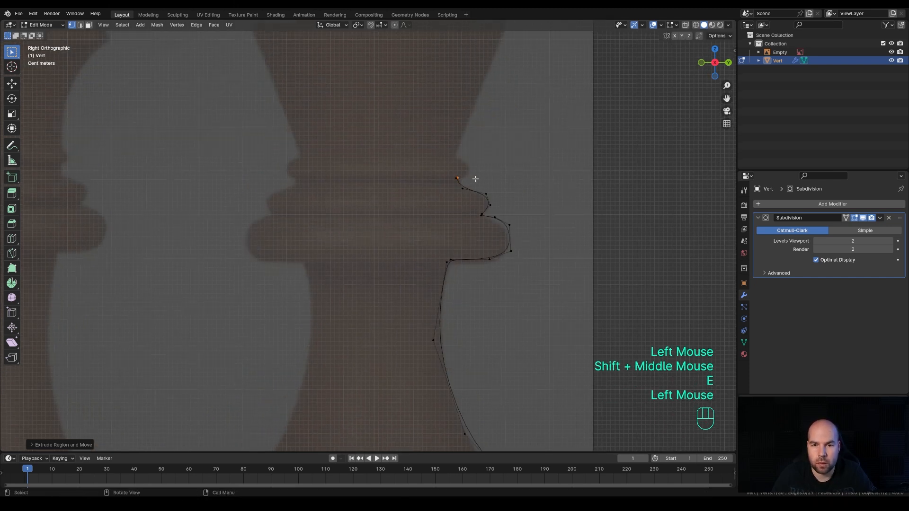
{"action": "key", "text": "ctrl+z"}
{"action": "key", "text": "ctrl+z"}
Step: Reposition the end vertex in the groove and extrude the profile around the third collar ring to the foot of the head
{"action": "key", "text": "g"}
{"action": "left_click", "coordinate": [478, 174]}
{"action": "key", "text": "e"}
{"action": "left_click", "coordinate": [493, 163]}
{"action": "key", "text": "e"}
{"action": "left_click", "coordinate": [485, 153]}
{"action": "key", "text": "e"}
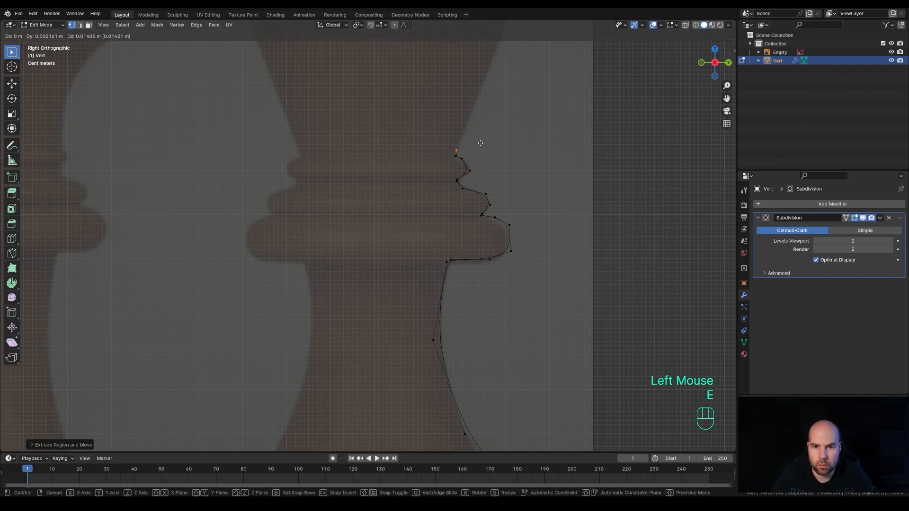
{"action": "left_click", "coordinate": [478, 147]}
Step: Extrude the profile up the king's flared head, around its upper corner and inward to the small ring under the cross
{"action": "middle_click_drag", "start_coordinate": [479, 146], "coordinate": [487, 215], "text": "shift"}
{"action": "scroll", "coordinate": [504, 211], "scroll_direction": "up", "scroll_amount": 1}
{"action": "key", "text": "e"}
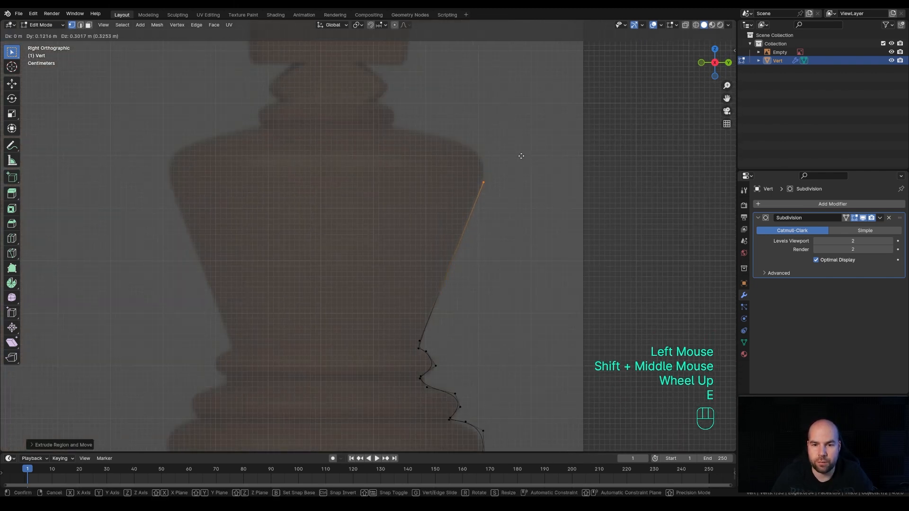
{"action": "left_click", "coordinate": [523, 146]}
{"action": "key", "text": "e"}
{"action": "left_click", "coordinate": [525, 125]}
{"action": "key", "text": "e"}
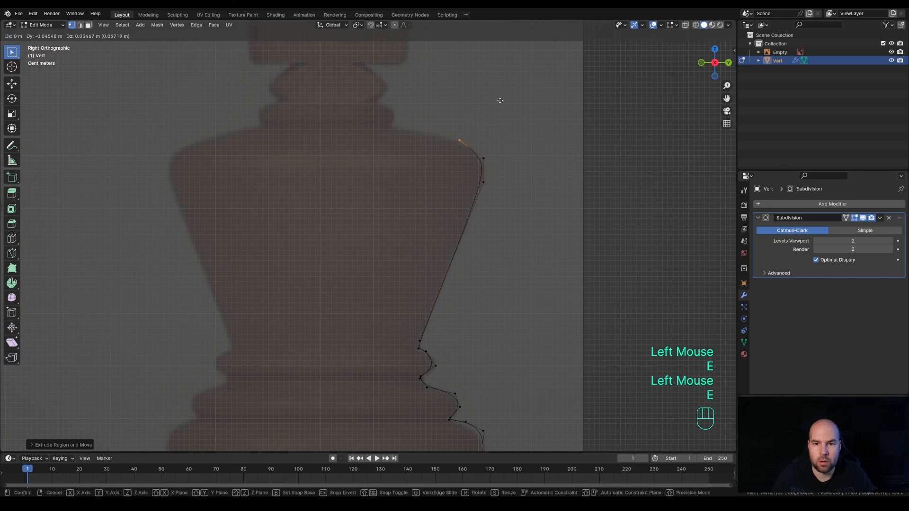
{"action": "left_click", "coordinate": [476, 87]}
{"action": "key", "text": "e"}
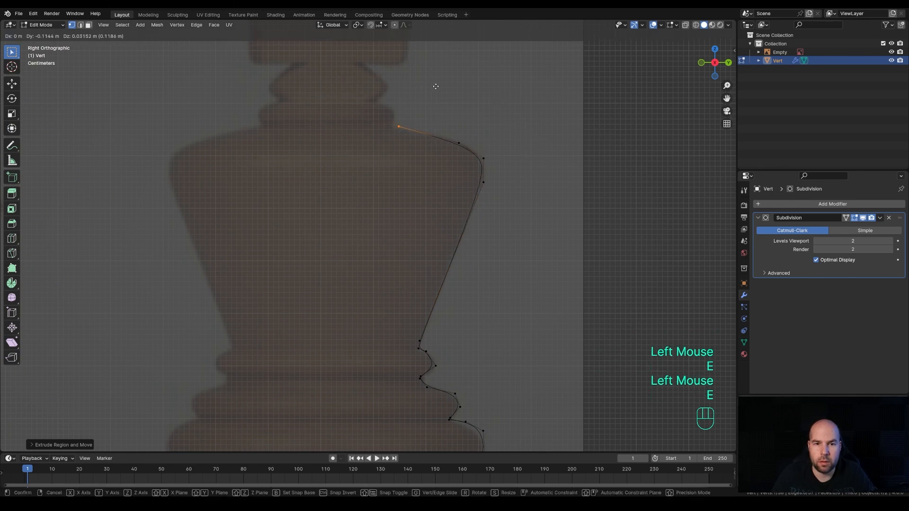
{"action": "left_click", "coordinate": [436, 89]}
Step: Extrude the profile around the small ring on top of the head and inward to the king's centre line
{"action": "key", "text": "e"}
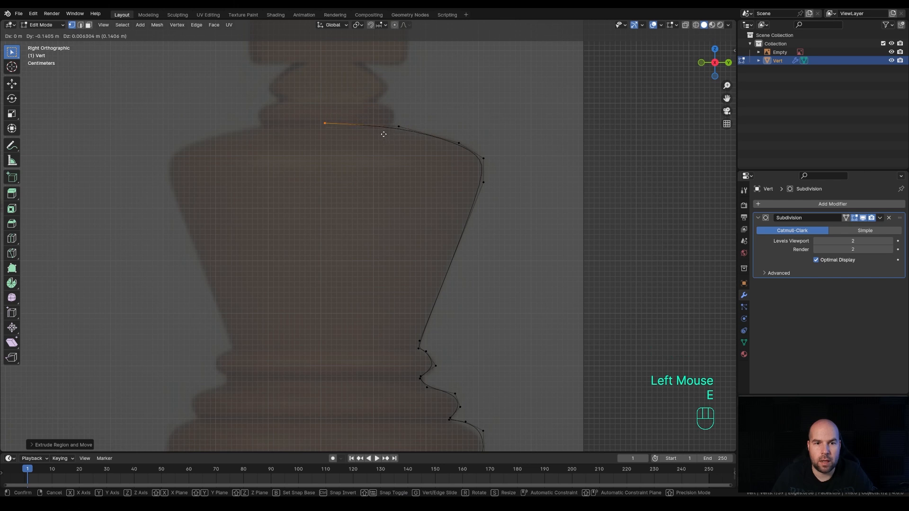
{"action": "left_click", "coordinate": [447, 136]}
{"action": "key", "text": "e"}
{"action": "left_click", "coordinate": [450, 122]}
{"action": "key", "text": "e"}
{"action": "left_click", "coordinate": [450, 112]}
{"action": "key", "text": "e"}
{"action": "left_click", "coordinate": [432, 102]}
{"action": "key", "text": "e"}
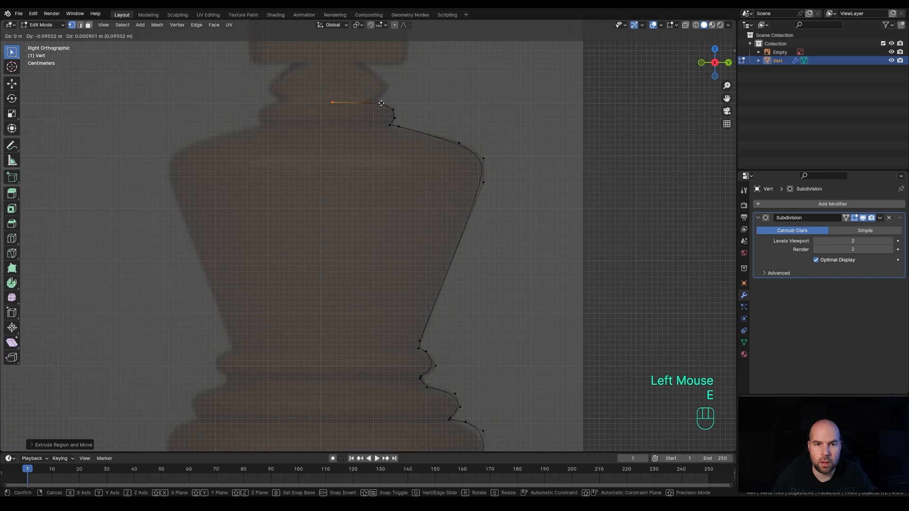
{"action": "left_click", "coordinate": [378, 102]}
Step: Add a Screw modifier to revolve the finished king profile
{"action": "scroll", "coordinate": [389, 194], "scroll_direction": "down", "scroll_amount": 3}
{"action": "middle_click_drag", "start_coordinate": [390, 193], "coordinate": [476, 173], "text": "shift"}
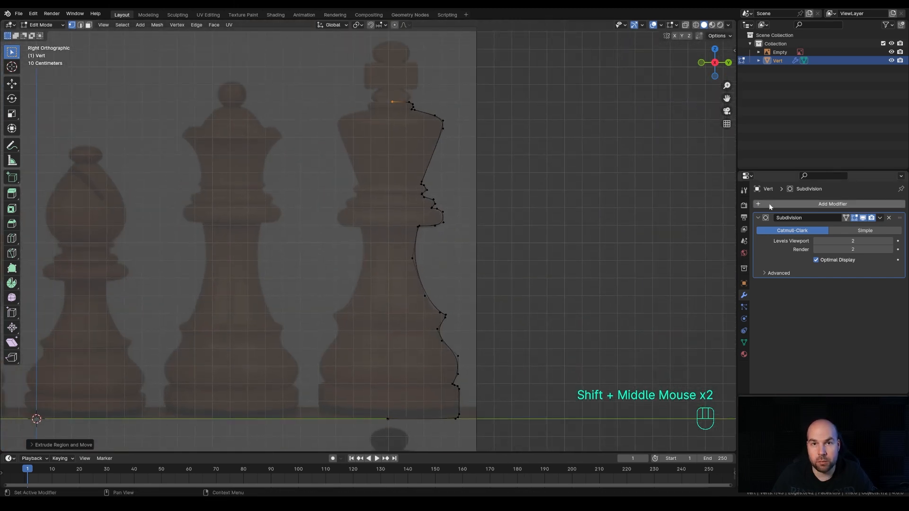
{"action": "left_click", "coordinate": [771, 204]}
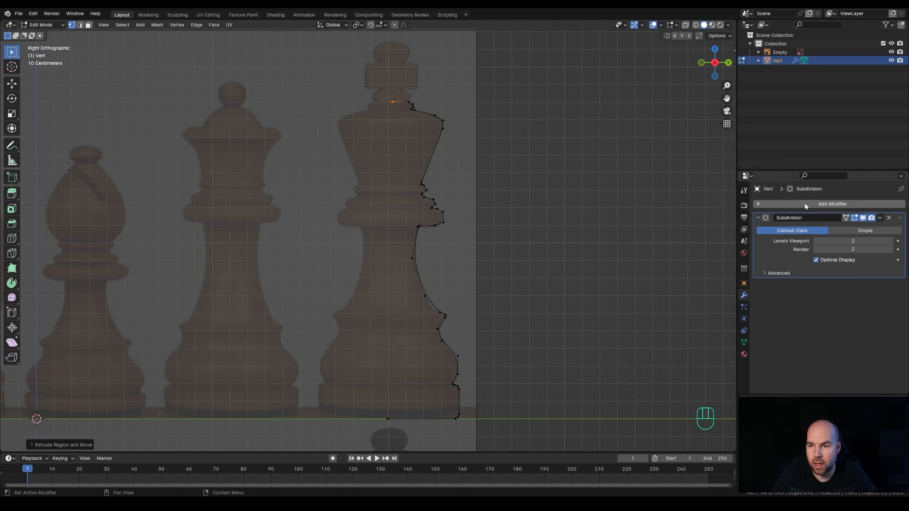
{"action": "left_click", "coordinate": [805, 205]}
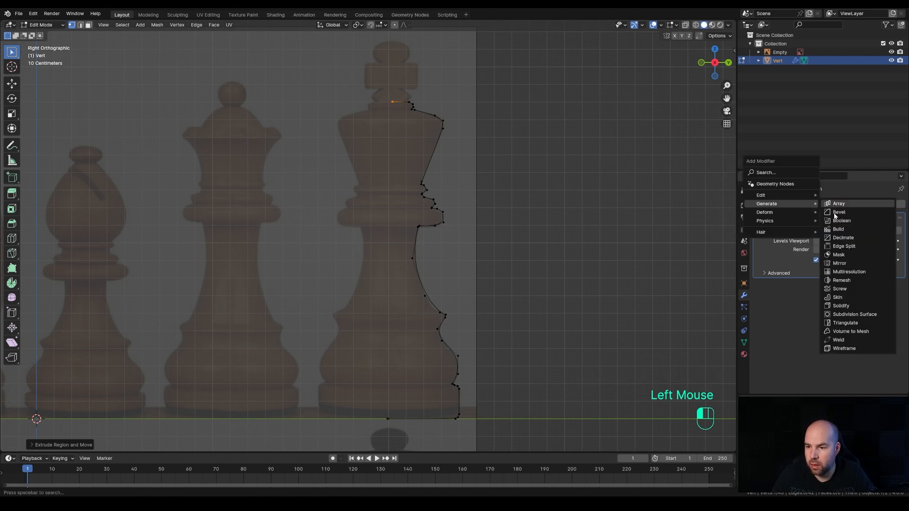
{"action": "left_click", "coordinate": [840, 289]}
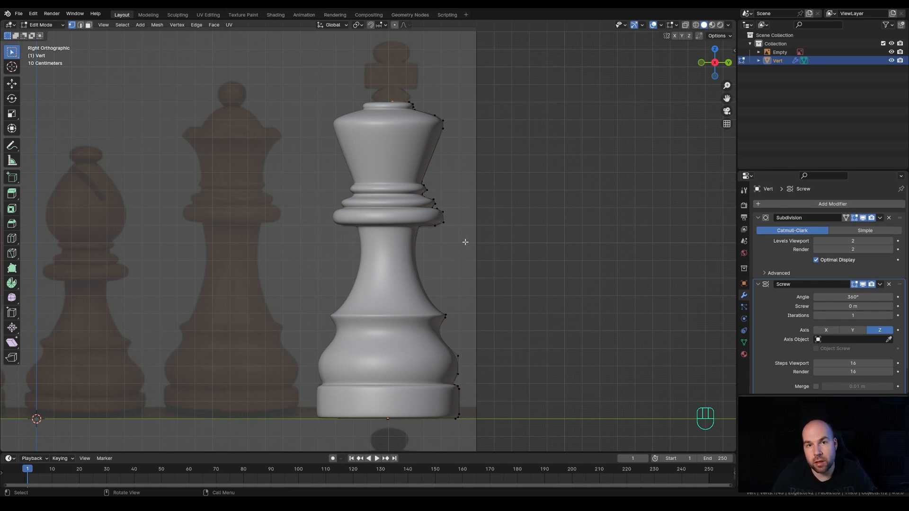
Step: Enable Merge in the Screw modifier and nudge the top end vertex about 0.01 m along negative Y to close the hole
{"action": "middle_click_drag", "start_coordinate": [458, 195], "coordinate": [393, 126]}
{"action": "scroll", "coordinate": [807, 340], "scroll_direction": "down", "scroll_amount": 3}
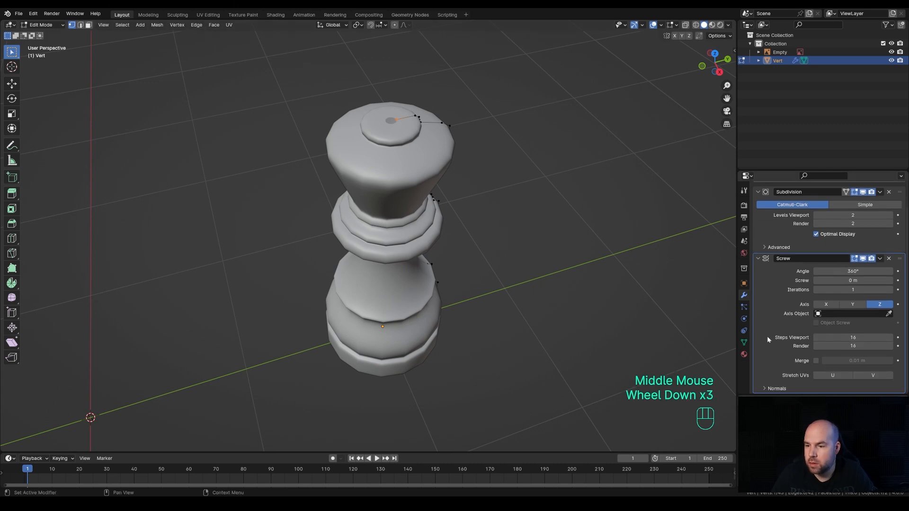
{"action": "left_click", "coordinate": [815, 361]}
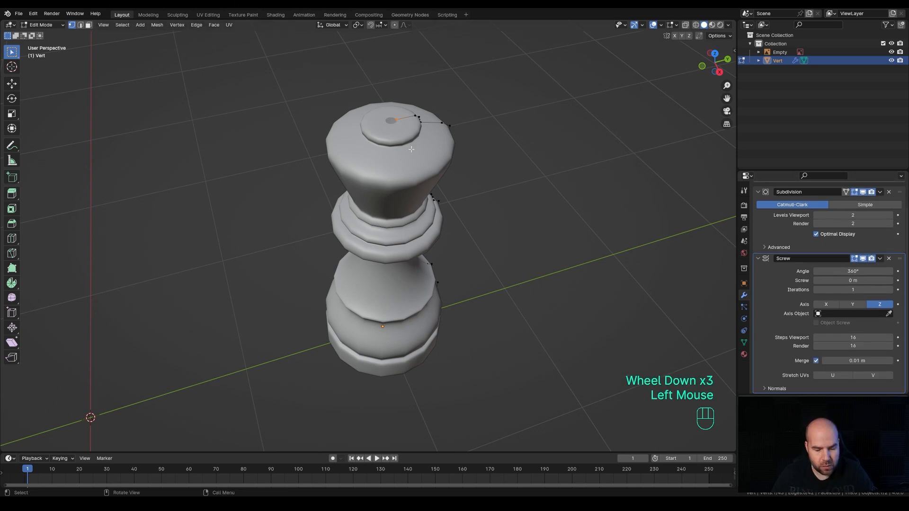
{"action": "key", "text": "g"}
{"action": "key", "text": "y"}
{"action": "key", "text": "shift"}
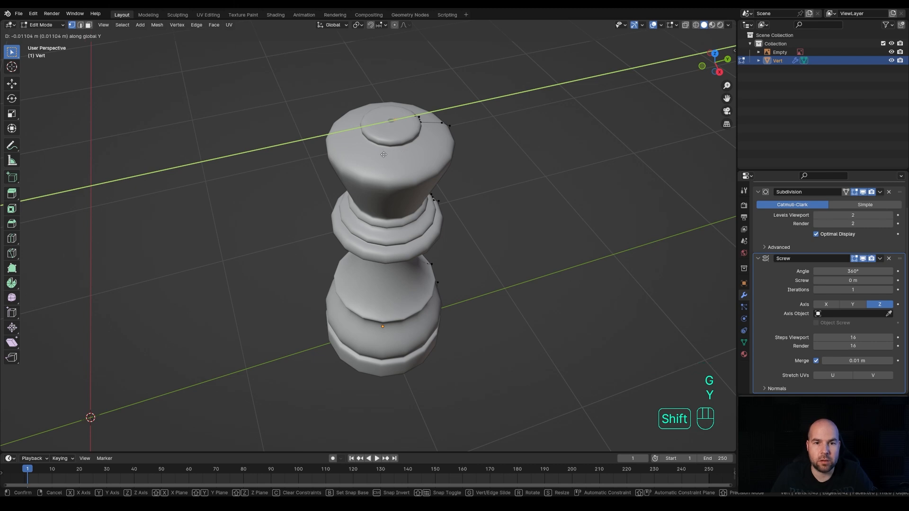
{"action": "left_click", "coordinate": [369, 156], "text": "shift"}
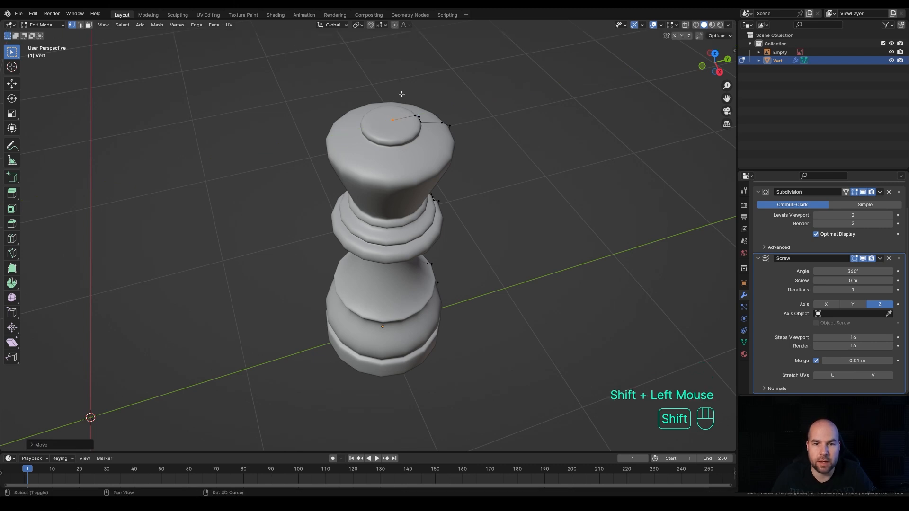
Step: Collapse both modifiers and reorder the stack so that Screw comes before Subdivision
{"action": "scroll", "coordinate": [387, 118], "scroll_direction": "up", "scroll_amount": 2}
{"action": "scroll", "coordinate": [417, 65], "scroll_direction": "down", "scroll_amount": 1}
{"action": "middle_click_drag", "start_coordinate": [402, 90], "coordinate": [421, 253], "text": "shift"}
{"action": "scroll", "coordinate": [473, 227], "scroll_direction": "down", "scroll_amount": 1}
{"action": "scroll", "coordinate": [421, 253], "scroll_direction": "down", "scroll_amount": 1}
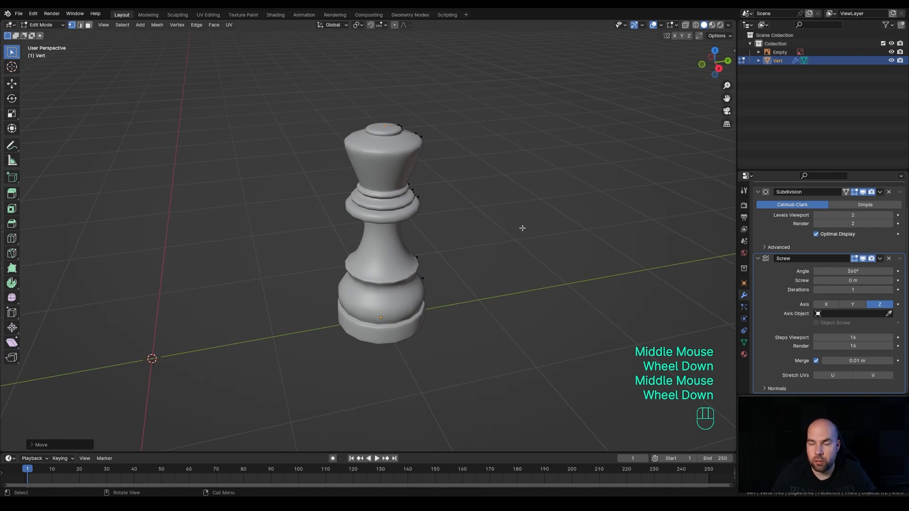
{"action": "left_click", "coordinate": [758, 192]}
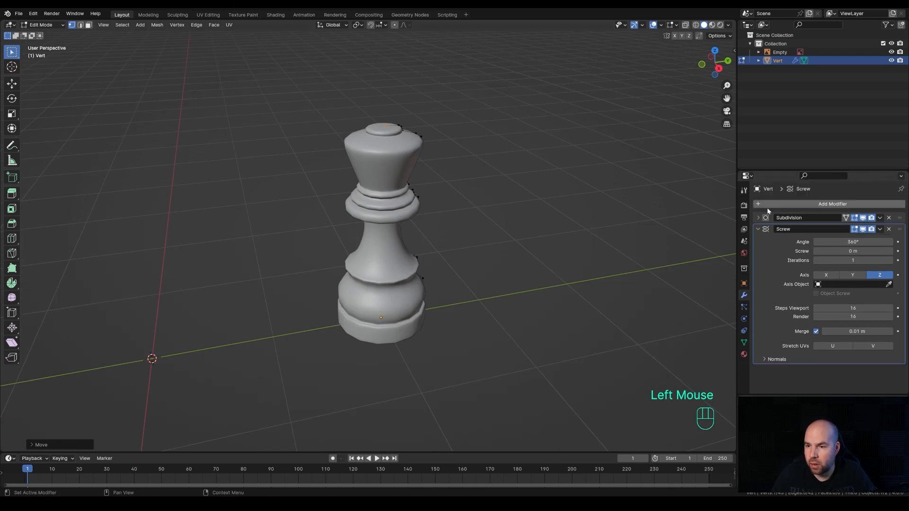
{"action": "left_click", "coordinate": [758, 229]}
{"action": "left_click_drag", "start_coordinate": [899, 233], "coordinate": [898, 219]}
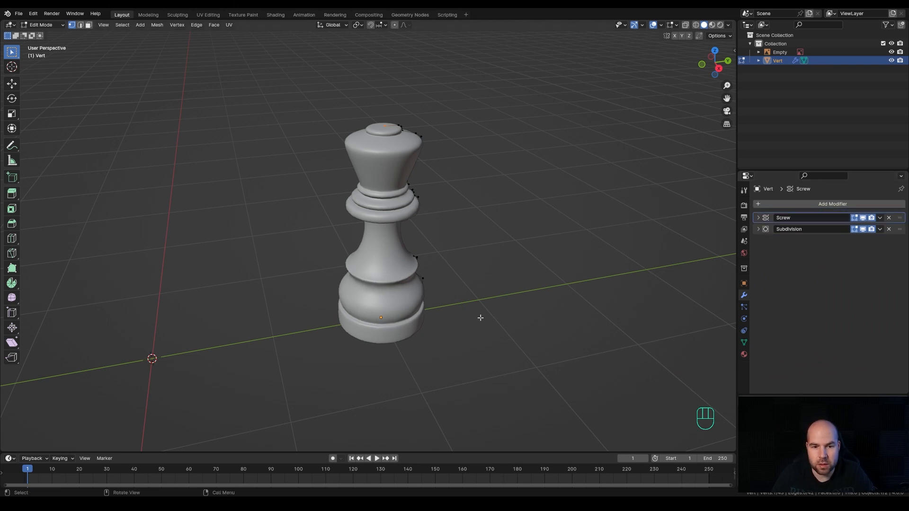
Step: Return to the right orthographic view and enable X-ray so the reference shows through the king
{"action": "key", "text": "KP_3"}
{"action": "scroll", "coordinate": [361, 241], "scroll_direction": "down", "scroll_amount": 1}
{"action": "middle_click_drag", "start_coordinate": [314, 229], "coordinate": [445, 233], "text": "shift"}
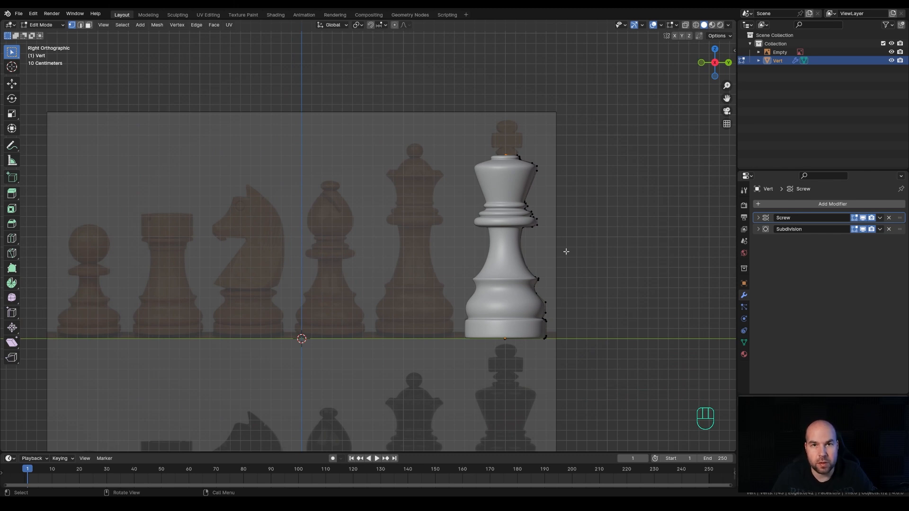
{"action": "middle_click_drag", "start_coordinate": [589, 282], "coordinate": [587, 259], "text": "shift"}
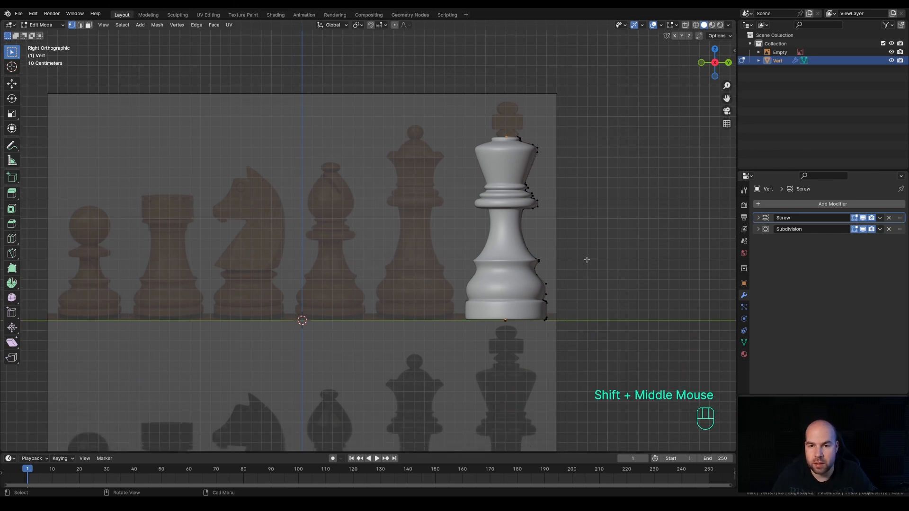
{"action": "left_click", "coordinate": [686, 26]}
{"action": "middle_click_drag", "start_coordinate": [584, 203], "coordinate": [542, 229], "text": "shift"}
{"action": "scroll", "coordinate": [529, 201], "scroll_direction": "up", "scroll_amount": 2}
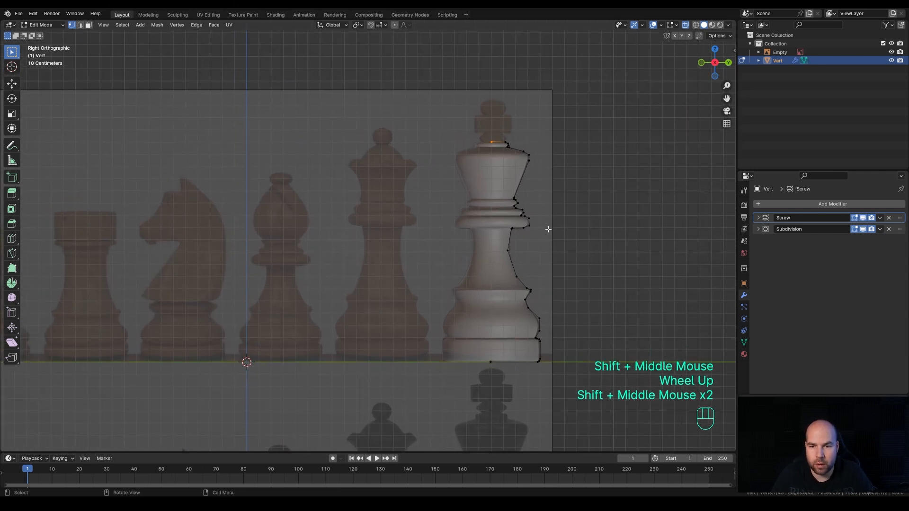
Step: Duplicate the whole king object and move the copy about 0.89 m along negative Y onto the queen reference
{"action": "key", "text": "Tab"}
{"action": "key", "text": "shift+d"}
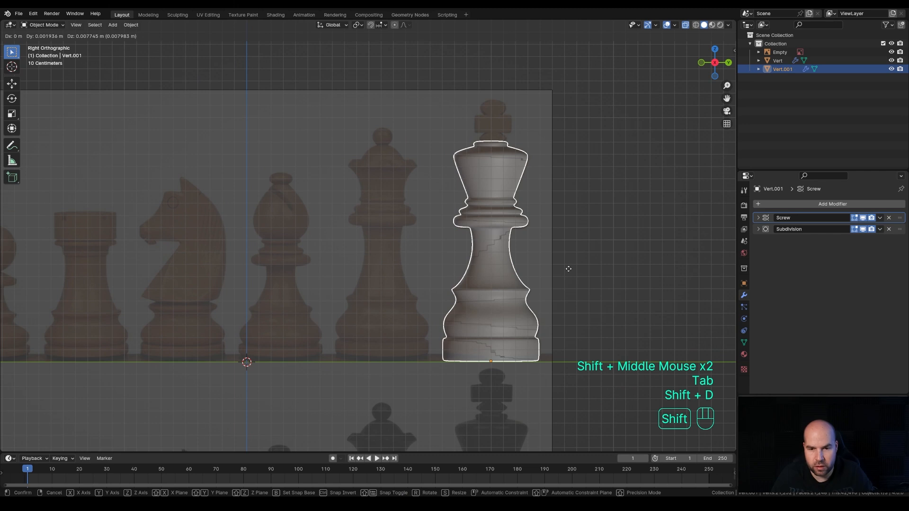
{"action": "key", "text": "y"}
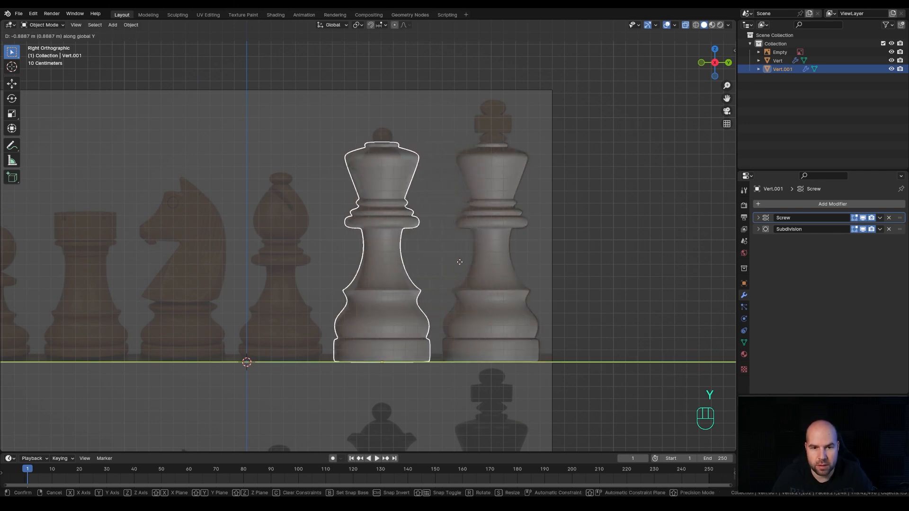
{"action": "left_click", "coordinate": [459, 262]}
{"action": "scroll", "coordinate": [527, 276], "scroll_direction": "up", "scroll_amount": 1}
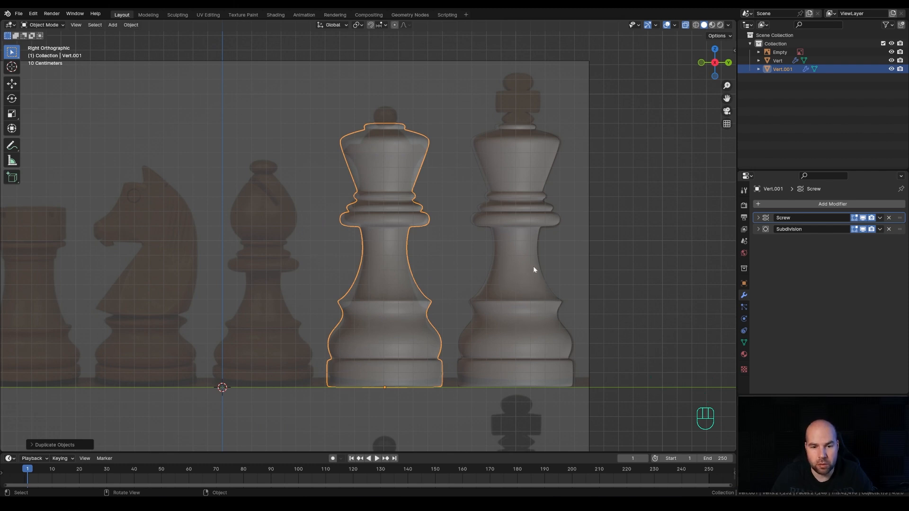
Step: Scale the queen copy down along Z until its base matches the reference, and apply its scale
{"action": "key", "text": "s"}
{"action": "key", "text": "z"}
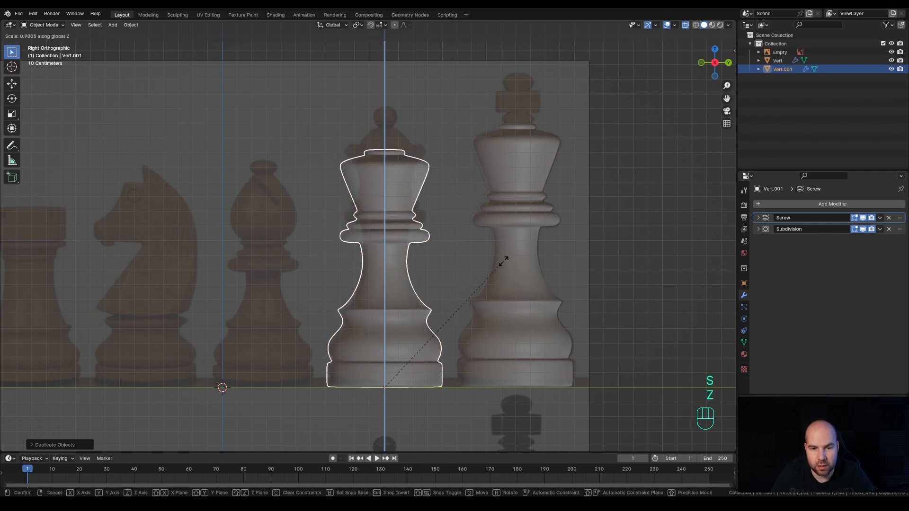
{"action": "left_click", "coordinate": [495, 261]}
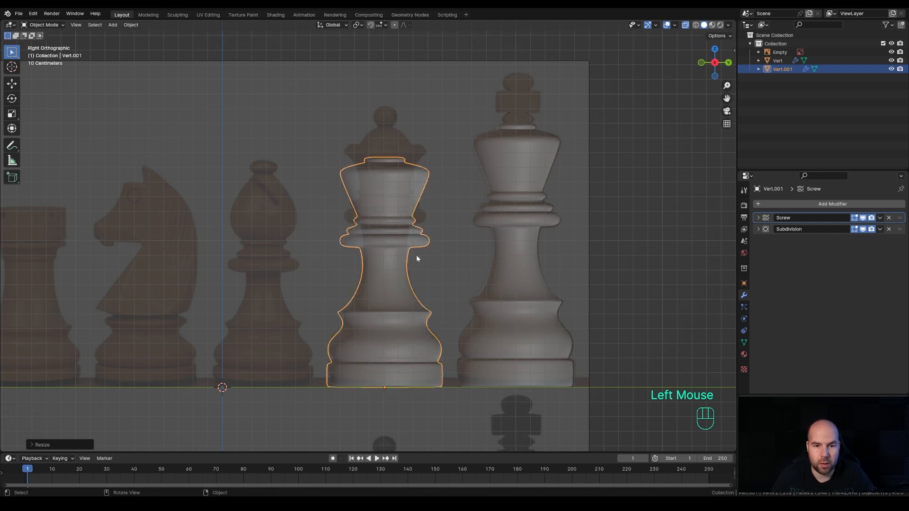
{"action": "key", "text": "Tab"}
{"action": "key", "text": "Tab"}
{"action": "key", "text": "ctrl+a"}
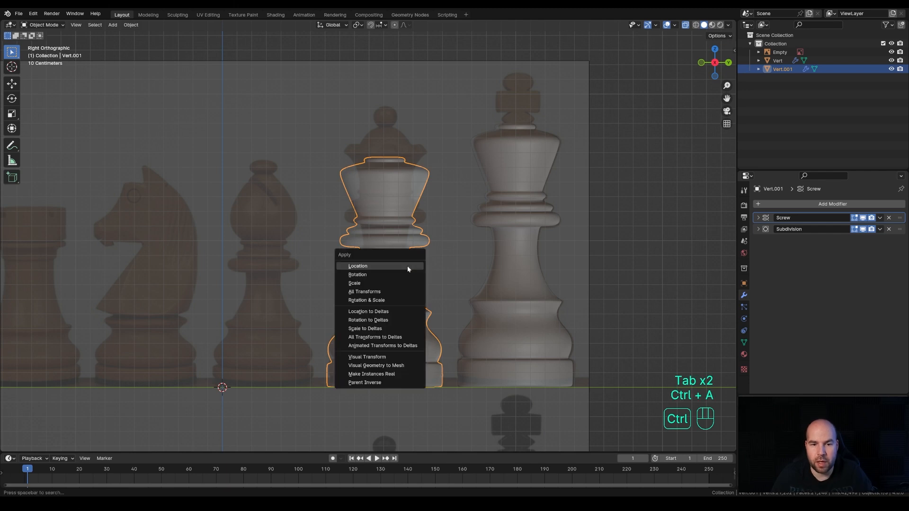
{"action": "left_click", "coordinate": [365, 283]}
Step: Raise the queen's collar and head profile vertices about 0.17 m along Z and shift them about 0.03 m along negative Y
{"action": "key", "text": "Tab"}
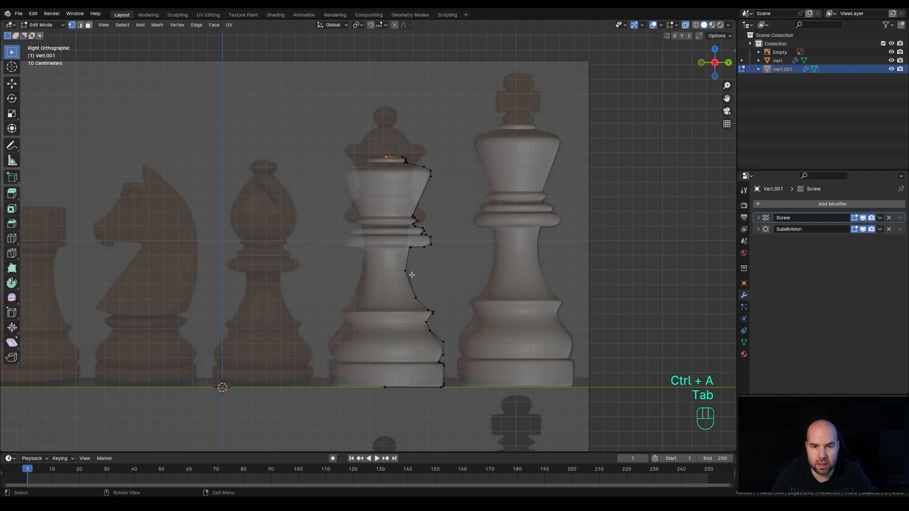
{"action": "left_click_drag", "start_coordinate": [313, 140], "coordinate": [455, 264]}
{"action": "key", "text": "g"}
{"action": "key", "text": "z"}
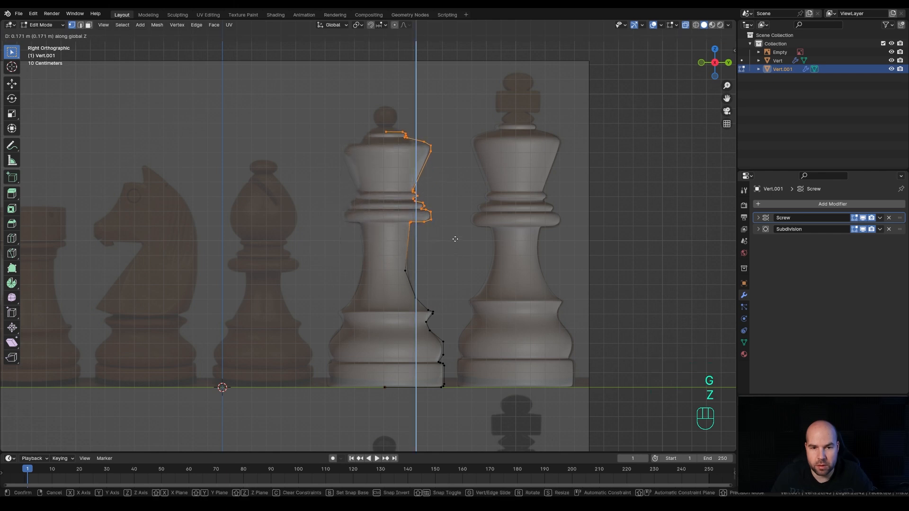
{"action": "left_click", "coordinate": [455, 239]}
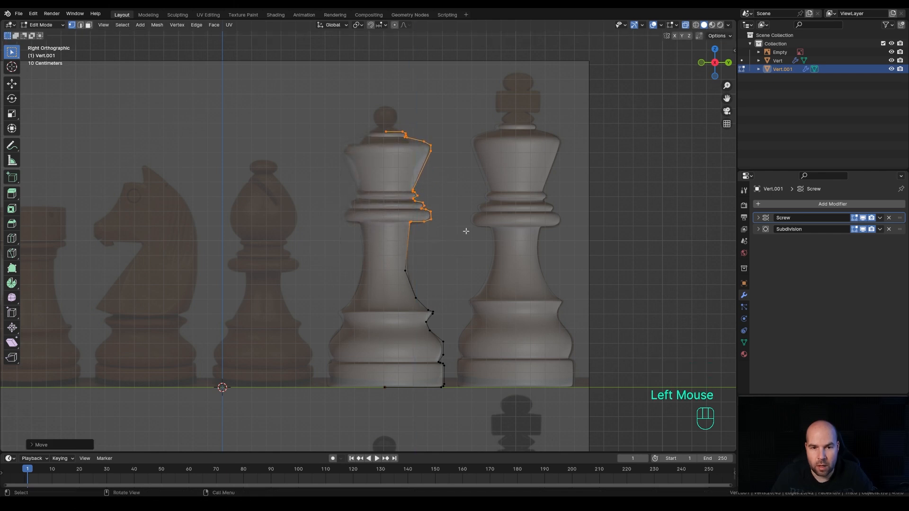
{"action": "key", "text": "g"}
{"action": "key", "text": "x"}
{"action": "key", "text": "y"}
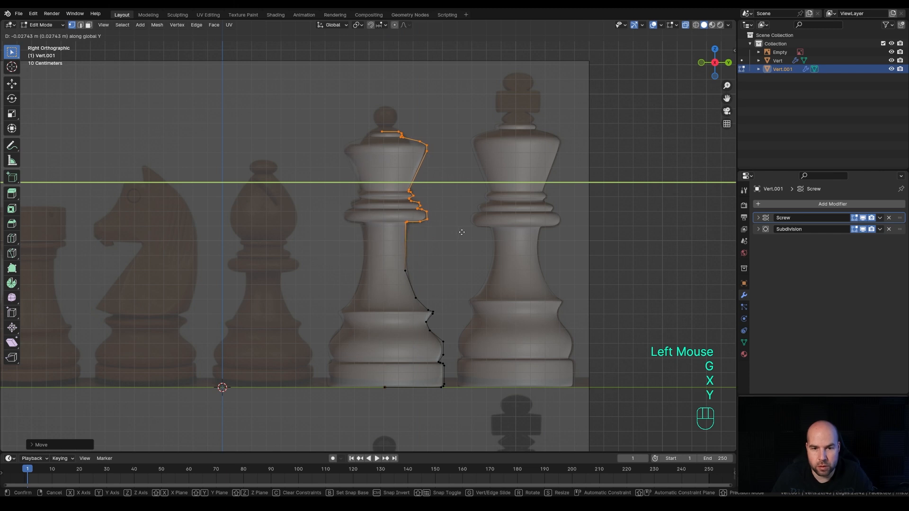
{"action": "left_click", "coordinate": [461, 232]}
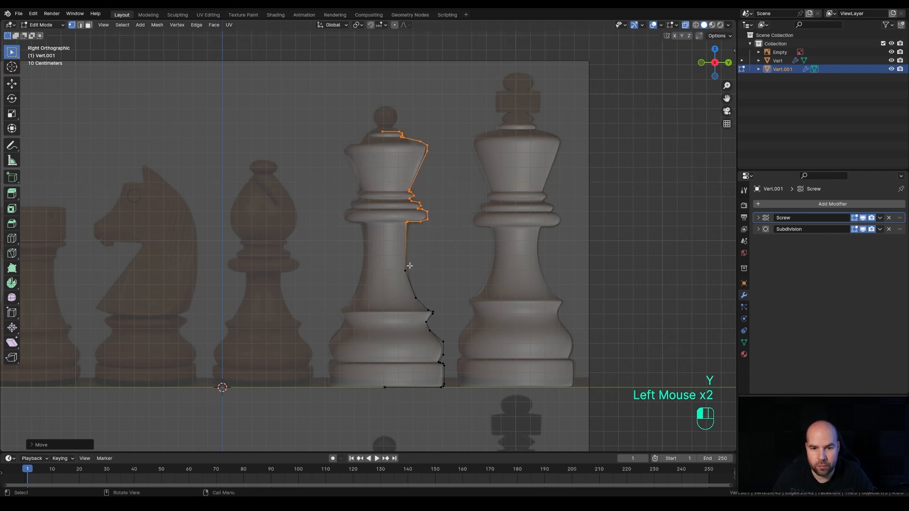
Step: Reposition the middle and lower stem vertices of the queen's profile to follow the reference curve
{"action": "left_click", "coordinate": [416, 248]}
{"action": "left_click", "coordinate": [408, 223]}
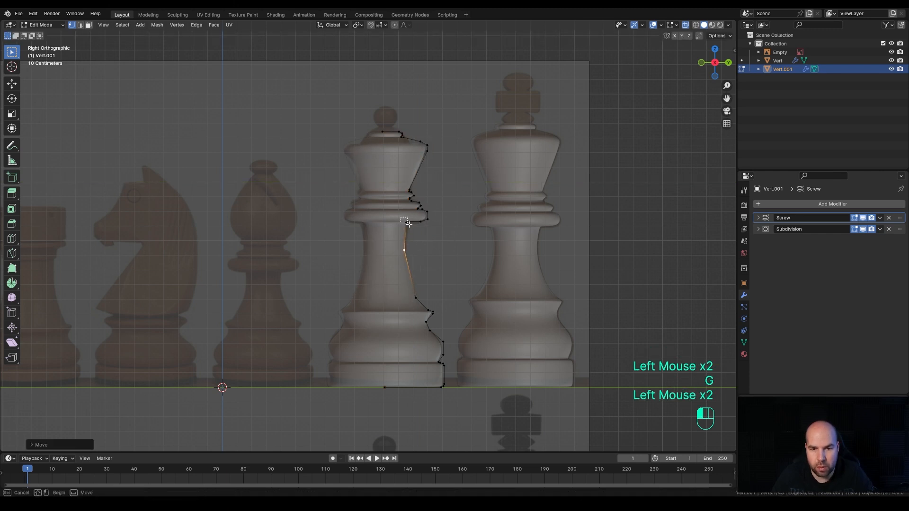
{"action": "key", "text": "g"}
{"action": "left_click", "coordinate": [414, 226]}
{"action": "left_click", "coordinate": [416, 298]}
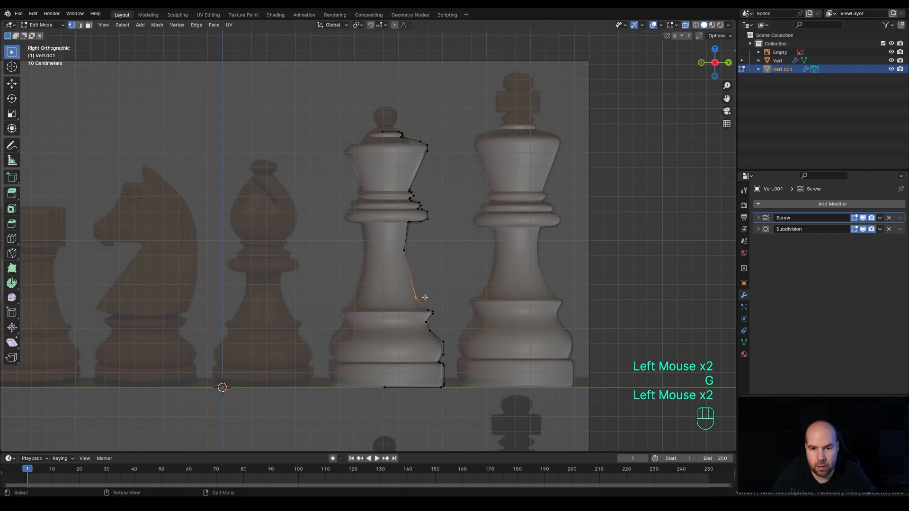
{"action": "key", "text": "g"}
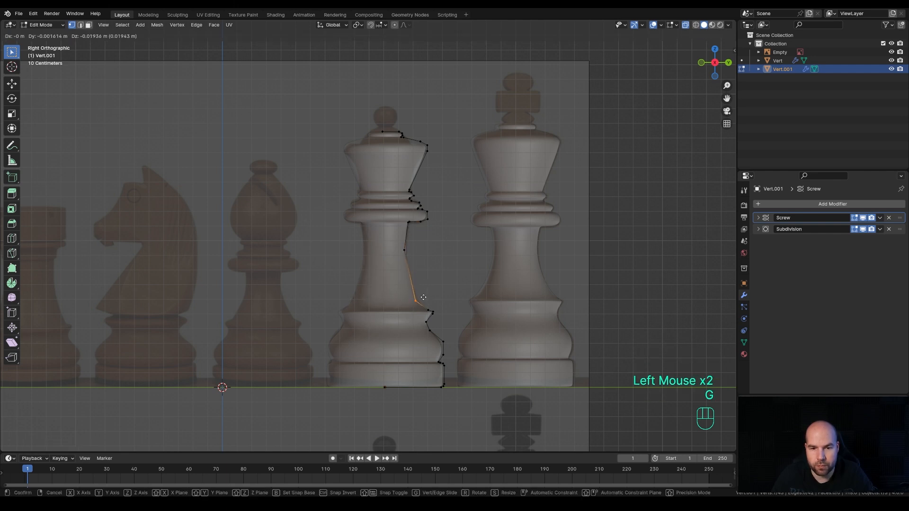
{"action": "left_click", "coordinate": [423, 300]}
{"action": "left_click", "coordinate": [403, 249]}
{"action": "key", "text": "g"}
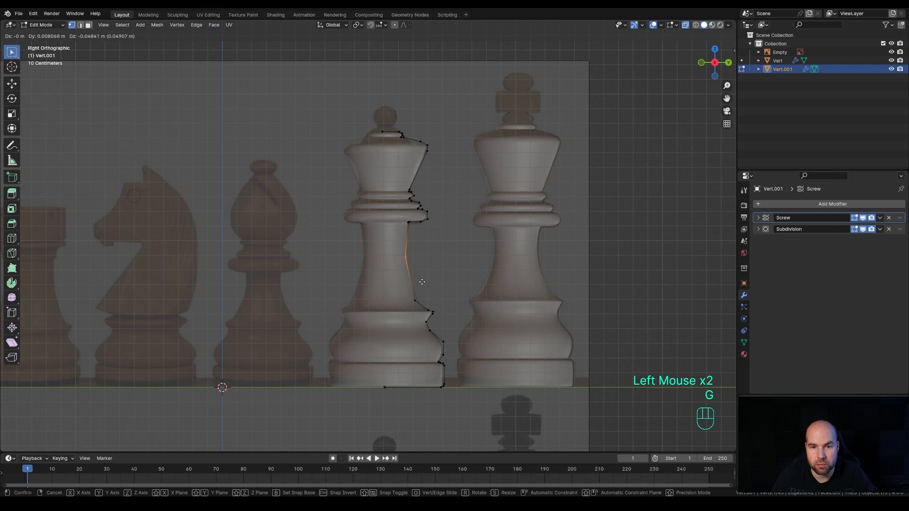
{"action": "left_click", "coordinate": [422, 281]}
Step: Delete the old king head vertices above the queen's collar rings
{"action": "middle_click_drag", "start_coordinate": [422, 282], "coordinate": [423, 292], "text": "shift"}
{"action": "middle_click_drag", "start_coordinate": [427, 190], "coordinate": [428, 201], "text": "shift"}
{"action": "scroll", "coordinate": [418, 196], "scroll_direction": "up", "scroll_amount": 2}
{"action": "left_click_drag", "start_coordinate": [345, 75], "coordinate": [512, 187]}
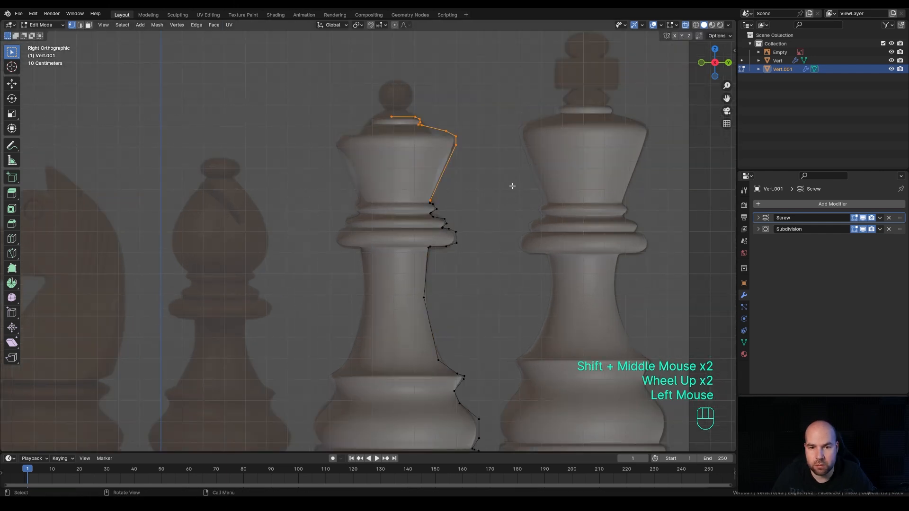
{"action": "scroll", "coordinate": [512, 187], "scroll_direction": "up", "scroll_amount": 2}
{"action": "key", "text": "x"}
{"action": "left_click", "coordinate": [498, 171]}
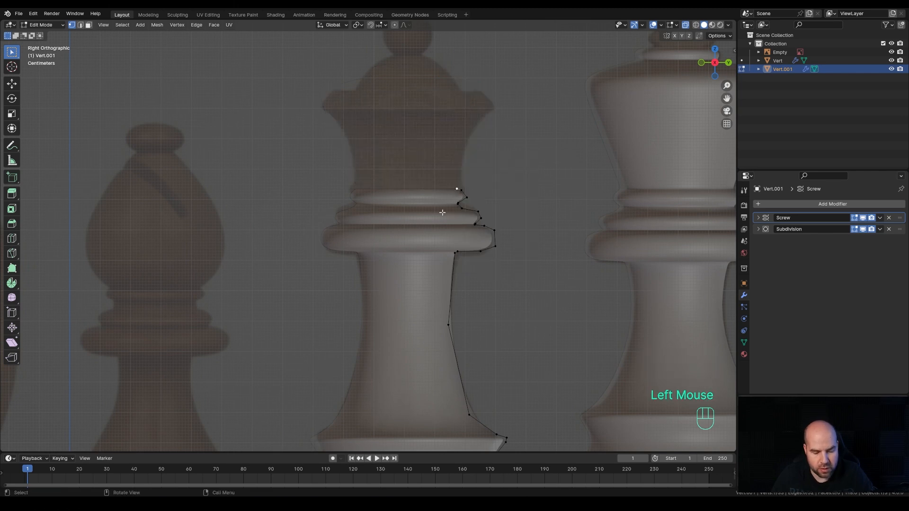
Step: Extrude the queen's top end vertex inward along Y and adjust it at the central axis to close the top
{"action": "key", "text": "e"}
{"action": "key", "text": "y"}
{"action": "left_click", "coordinate": [399, 210]}
{"action": "middle_click_drag", "start_coordinate": [400, 210], "coordinate": [437, 231]}
{"action": "key", "text": "g"}
{"action": "key", "text": "y"}
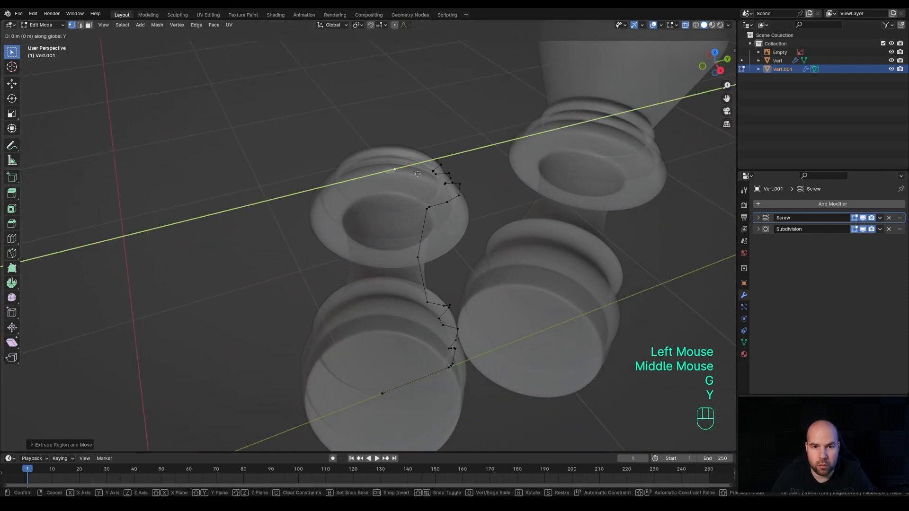
{"action": "left_click", "coordinate": [391, 187], "text": "shift"}
{"action": "middle_click_drag", "start_coordinate": [492, 263], "coordinate": [442, 235]}
{"action": "key", "text": "KP_3"}
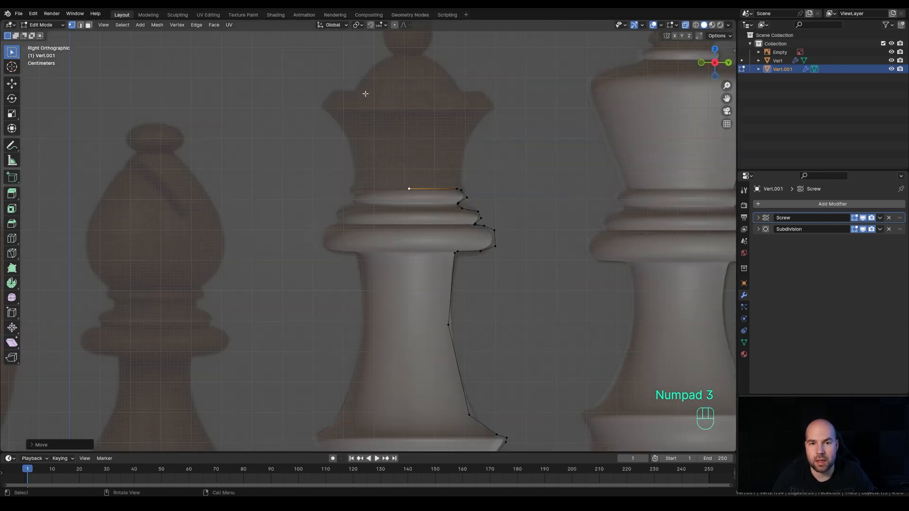
Step: Duplicate the headless queen body and move the copy along negative Y onto the bishop reference
{"action": "scroll", "coordinate": [449, 111], "scroll_direction": "up", "scroll_amount": 2}
{"action": "middle_click_drag", "start_coordinate": [462, 105], "coordinate": [426, 228], "text": "shift"}
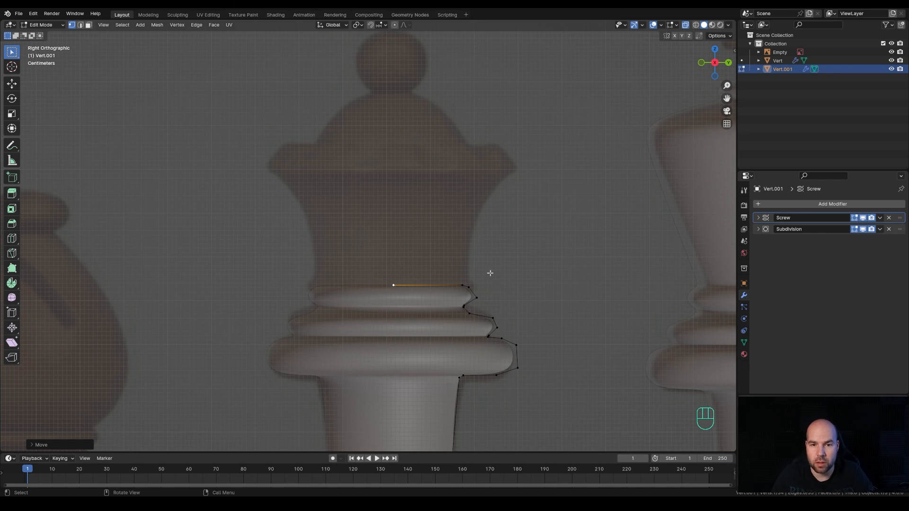
{"action": "scroll", "coordinate": [461, 150], "scroll_direction": "down", "scroll_amount": 4}
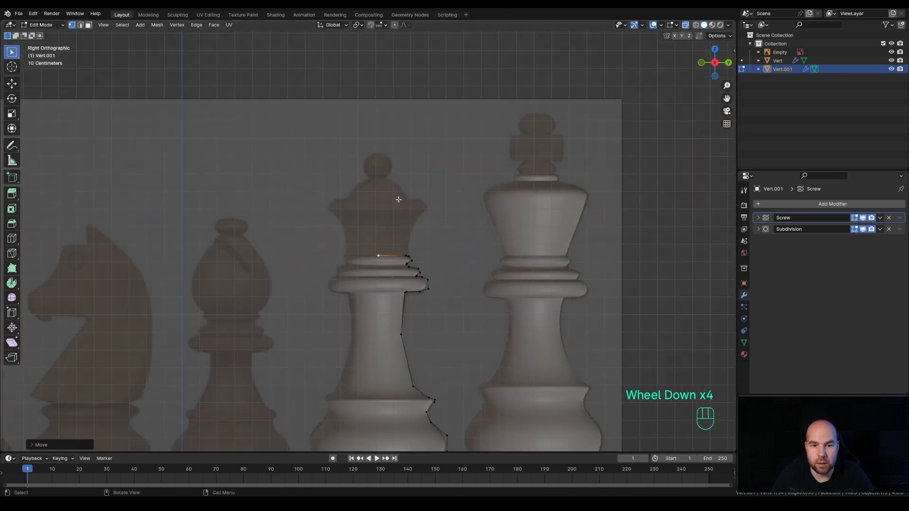
{"action": "middle_click_drag", "start_coordinate": [372, 209], "coordinate": [442, 192], "text": "shift"}
{"action": "scroll", "coordinate": [260, 204], "scroll_direction": "down", "scroll_amount": 1}
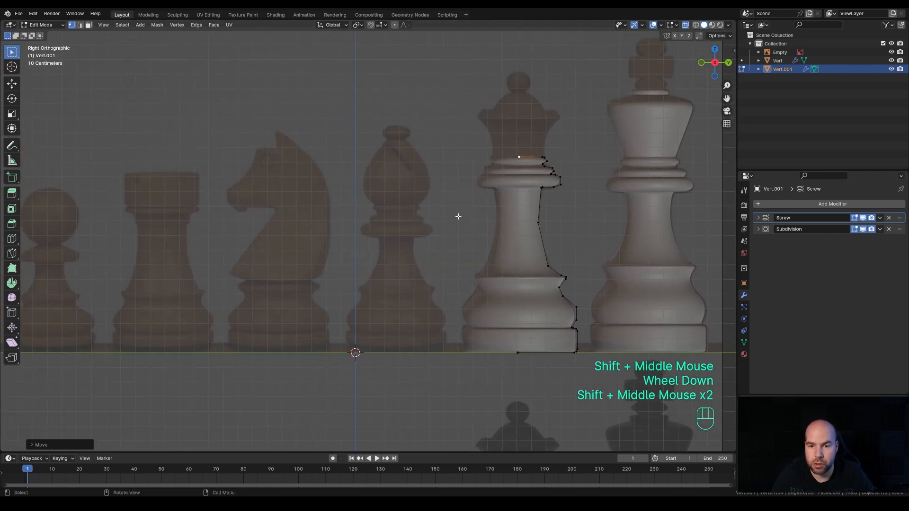
{"action": "key", "text": "Tab"}
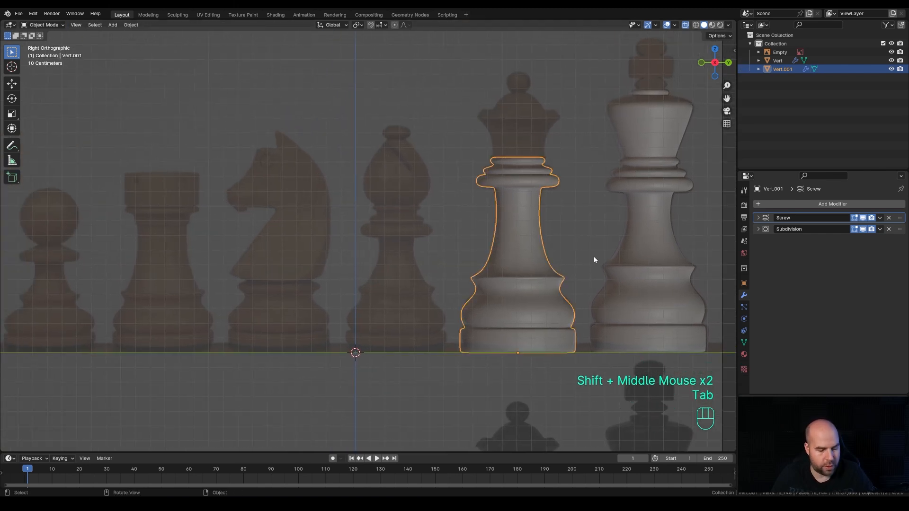
{"action": "key", "text": "shift+d"}
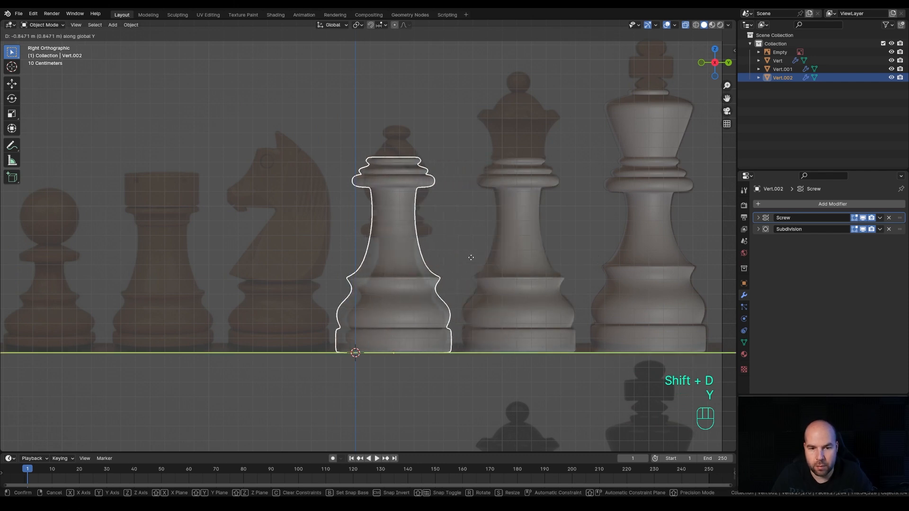
{"action": "left_click", "coordinate": [473, 259]}
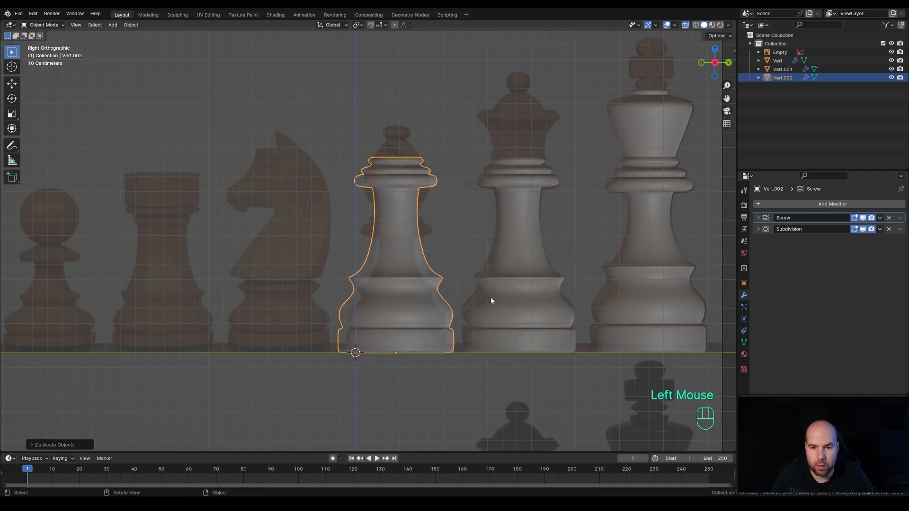
Step: Scale the bishop copy uniformly to about 0.84 to fit the reference base, and apply its scale
{"action": "scroll", "coordinate": [520, 298], "scroll_direction": "up", "scroll_amount": 1}
{"action": "key", "text": "s"}
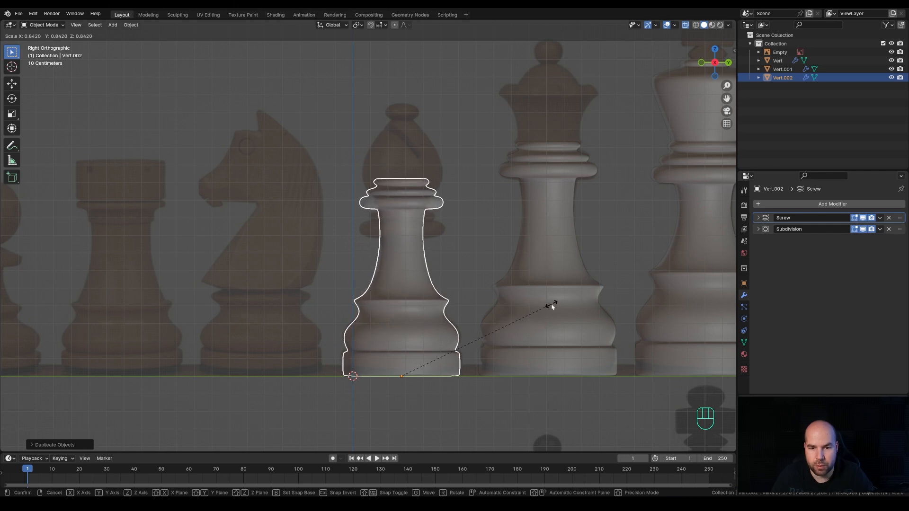
{"action": "left_click", "coordinate": [551, 304]}
{"action": "key", "text": "ctrl+a"}
{"action": "left_click", "coordinate": [417, 258]}
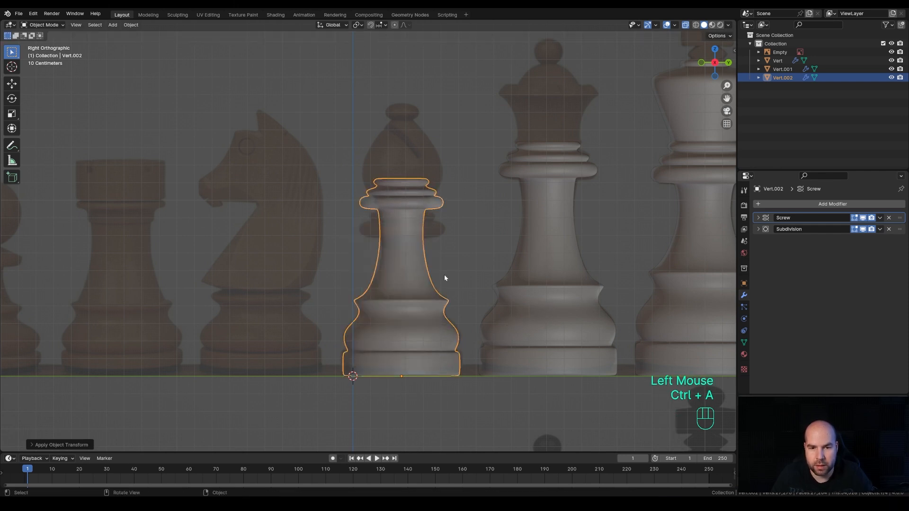
Step: Lower the bishop's collar and upper stem vertices along Z to match the collar height in the reference
{"action": "scroll", "coordinate": [445, 279], "scroll_direction": "up", "scroll_amount": 1}
{"action": "key", "text": "Tab"}
{"action": "left_click_drag", "start_coordinate": [337, 146], "coordinate": [498, 240]}
{"action": "key", "text": "g"}
{"action": "key", "text": "z"}
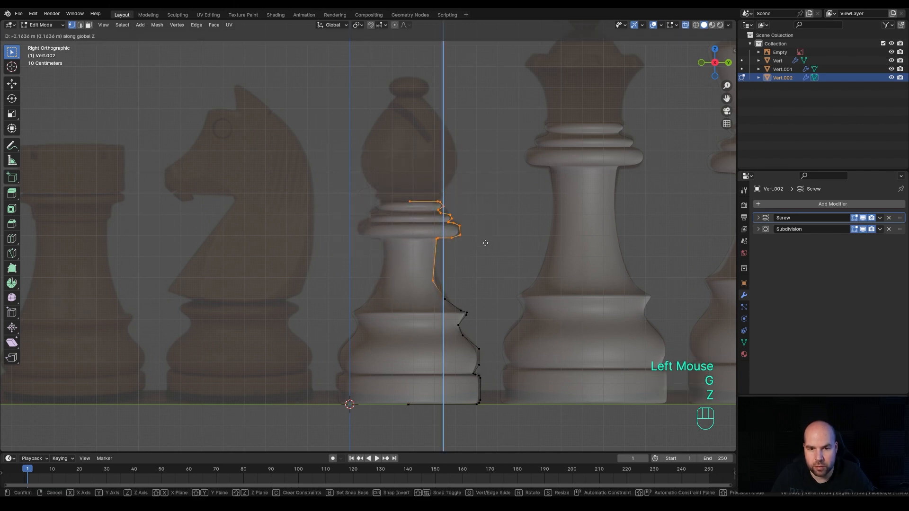
{"action": "left_click", "coordinate": [480, 234]}
Step: Raise the vertices of the bishop's topmost collar ring about 0.04 m along Z
{"action": "scroll", "coordinate": [462, 205], "scroll_direction": "up", "scroll_amount": 2}
{"action": "scroll", "coordinate": [433, 241], "scroll_direction": "up", "scroll_amount": 1}
{"action": "middle_click_drag", "start_coordinate": [433, 241], "coordinate": [416, 269], "text": "shift"}
{"action": "scroll", "coordinate": [393, 236], "scroll_direction": "up", "scroll_amount": 2}
{"action": "left_click_drag", "start_coordinate": [375, 132], "coordinate": [544, 194]}
{"action": "key", "text": "g"}
{"action": "key", "text": "z"}
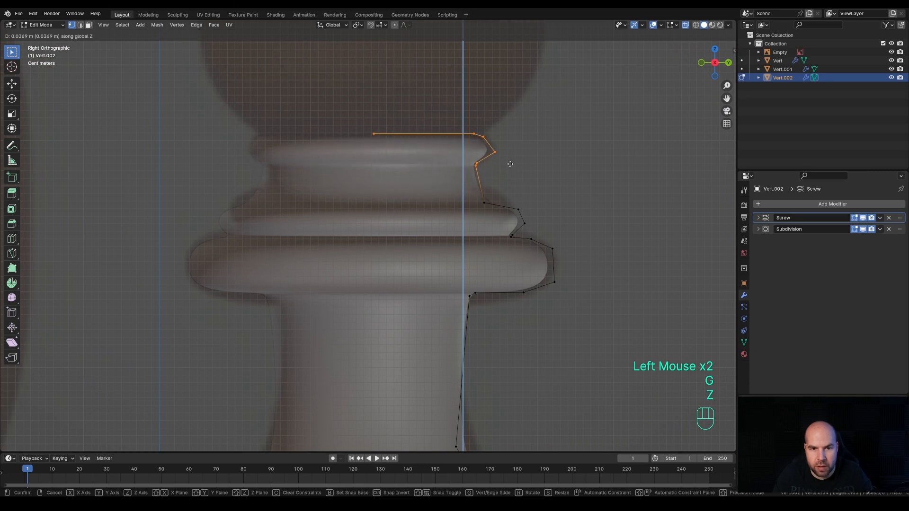
{"action": "left_click", "coordinate": [510, 165]}
Step: Move the inner and outer upper vertices of the bishop's middle collar ring up about 0.015 m to match the reference
{"action": "left_click", "coordinate": [487, 204]}
{"action": "key", "text": "g"}
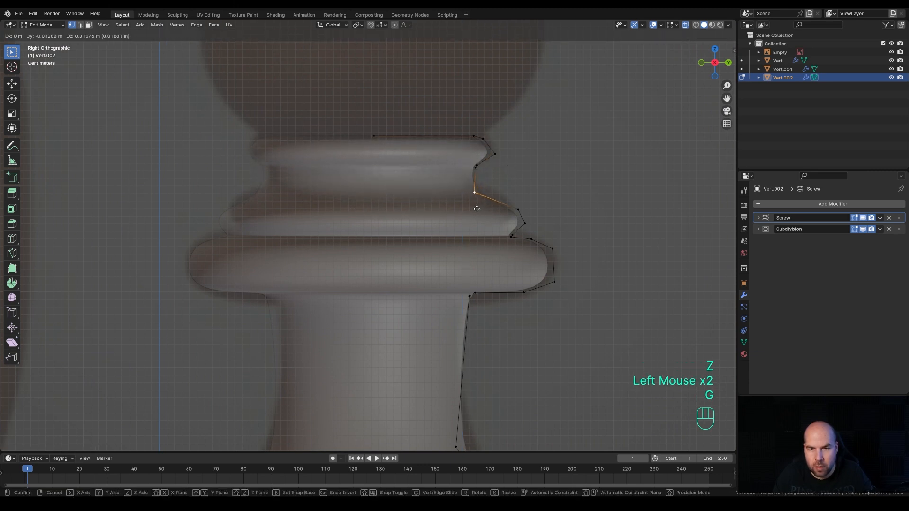
{"action": "left_click", "coordinate": [481, 191]}
{"action": "key", "text": "g"}
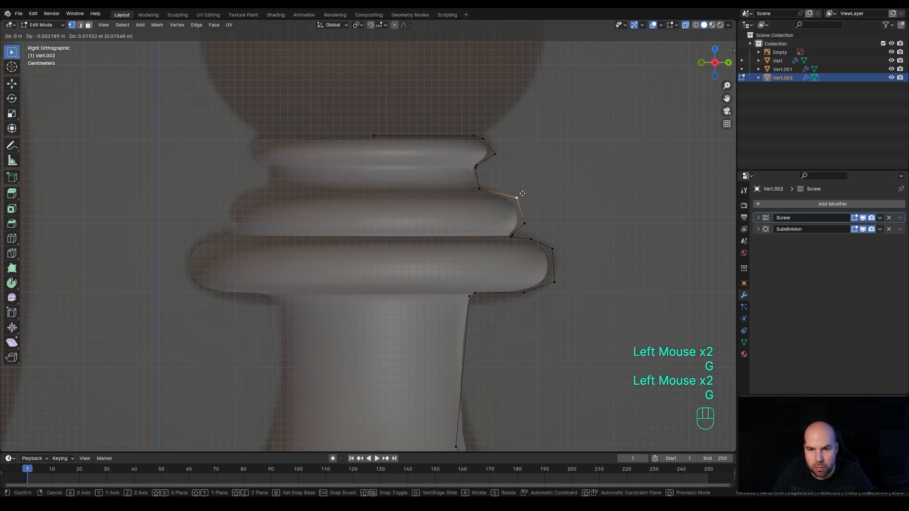
{"action": "left_click", "coordinate": [523, 194]}
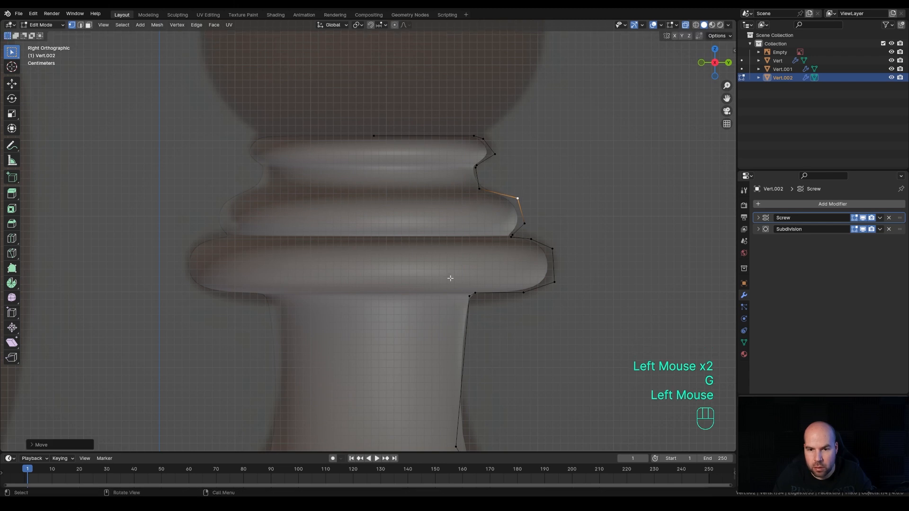
Step: Adjust the underside and lower outer corner vertices of the bishop's widest collar ring to the reference, and return to Object Mode
{"action": "double_click", "coordinate": [497, 293]}
{"action": "key", "text": "g"}
{"action": "key", "text": "z"}
{"action": "left_click", "coordinate": [501, 303]}
{"action": "left_click_drag", "start_coordinate": [544, 270], "coordinate": [577, 300]}
{"action": "key", "text": "g"}
{"action": "left_click", "coordinate": [567, 299]}
{"action": "scroll", "coordinate": [436, 305], "scroll_direction": "down", "scroll_amount": 3}
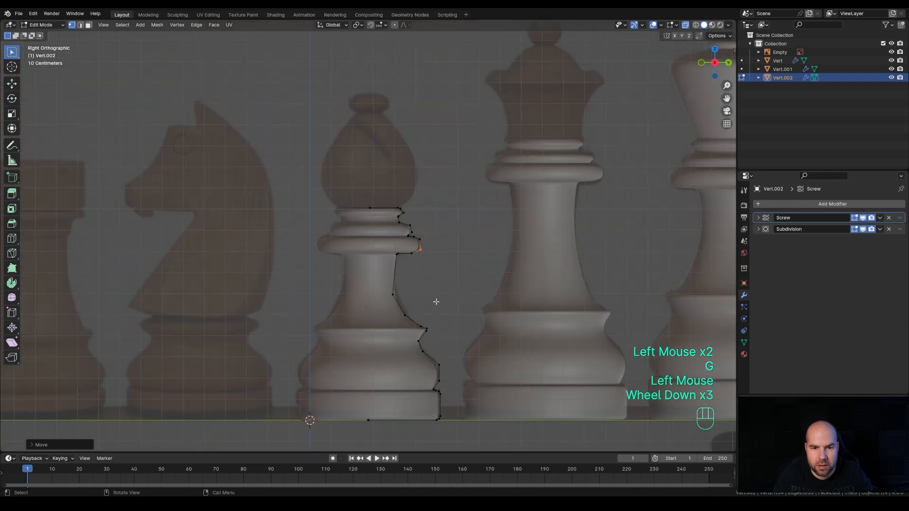
{"action": "middle_click_drag", "start_coordinate": [427, 280], "coordinate": [538, 270], "text": "shift"}
{"action": "key", "text": "Tab"}
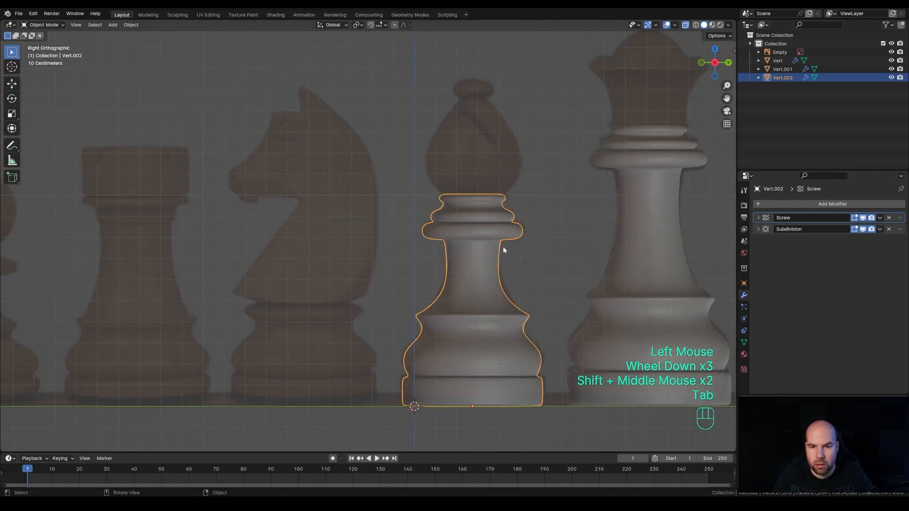
{"action": "middle_click_drag", "start_coordinate": [462, 319], "coordinate": [598, 318], "text": "shift"}
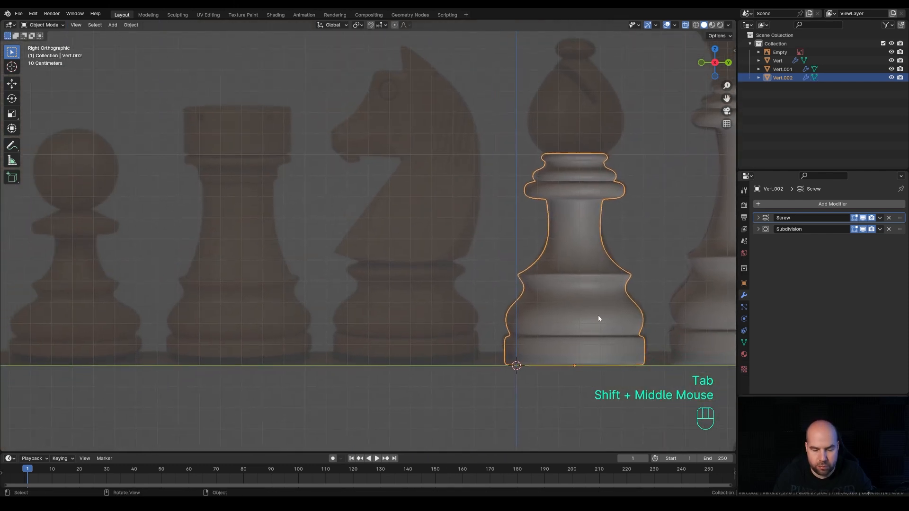
Step: Duplicate the bishop body along Y and place the copy over the knight in the reference
{"action": "key", "text": "shift+d"}
{"action": "key", "text": "y"}
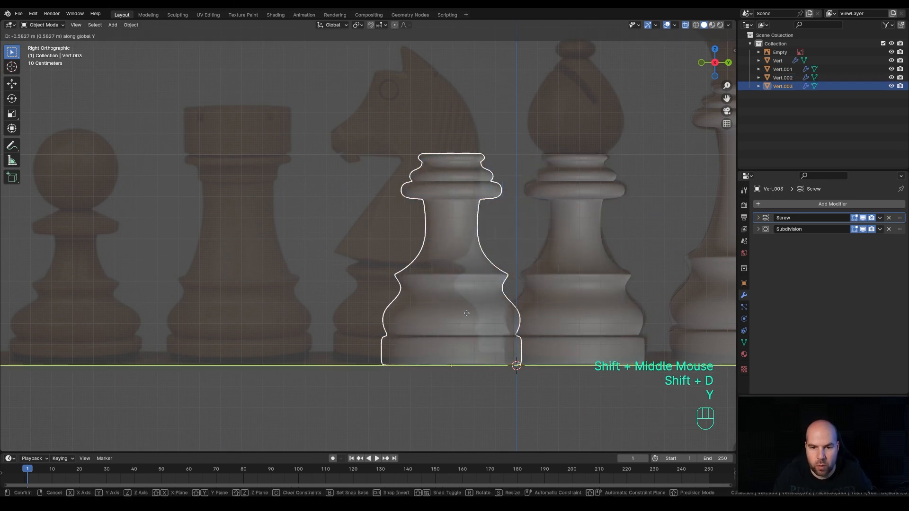
{"action": "left_click", "coordinate": [429, 311]}
Step: Delete the knight copy's collar and stem vertices, keeping only the base profile up to its upper rim
{"action": "key", "text": "Tab"}
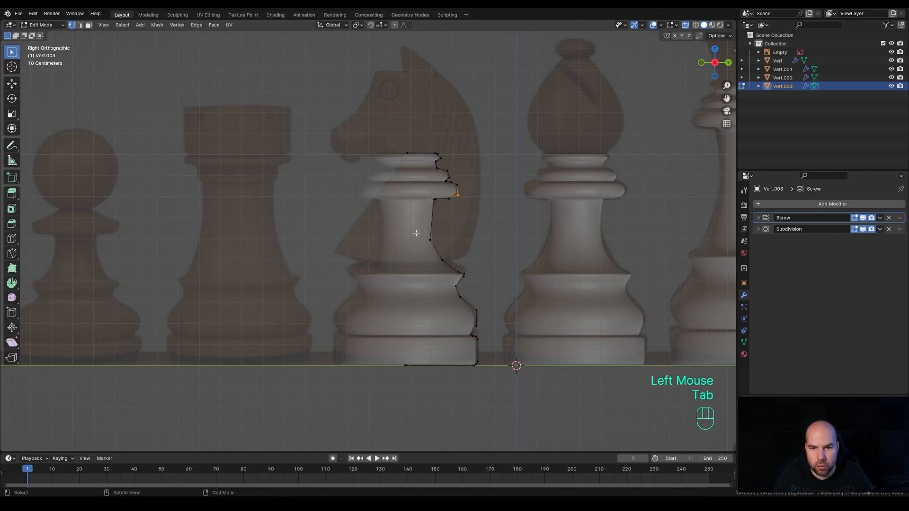
{"action": "scroll", "coordinate": [415, 257], "scroll_direction": "up", "scroll_amount": 1}
{"action": "middle_click_drag", "start_coordinate": [440, 245], "coordinate": [420, 246], "text": "shift"}
{"action": "left_click_drag", "start_coordinate": [345, 86], "coordinate": [495, 272]}
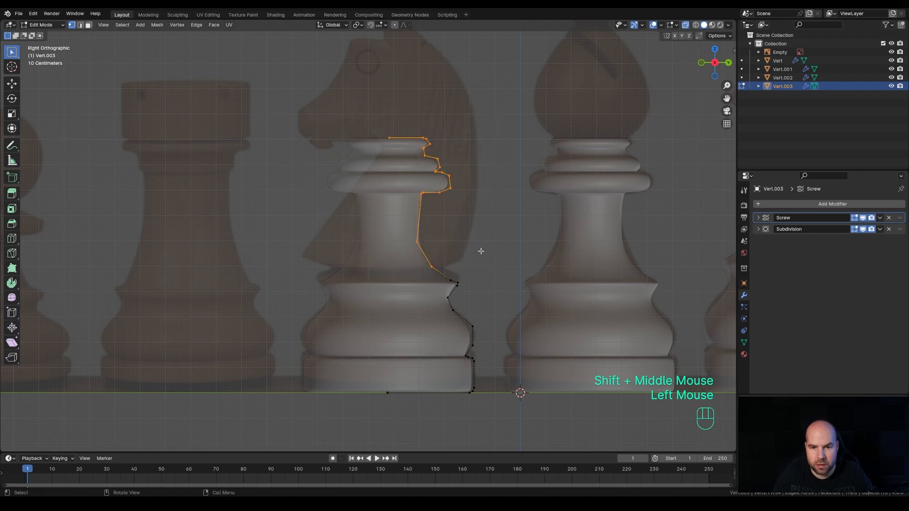
{"action": "key", "text": "x"}
{"action": "left_click", "coordinate": [481, 251]}
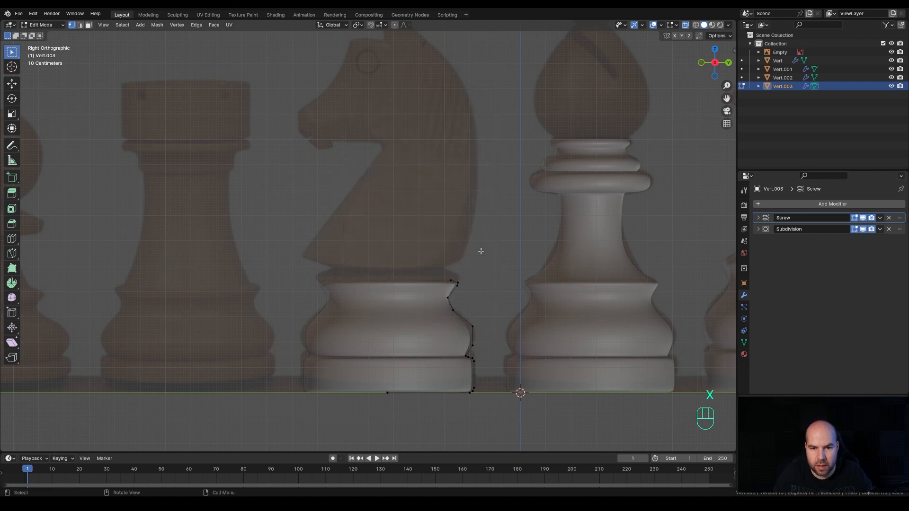
Step: Raise the knight base's upper rim and groove vertices along Z and align them with the reference outline
{"action": "key", "text": "g"}
{"action": "left_click", "coordinate": [509, 277]}
{"action": "left_click_drag", "start_coordinate": [415, 254], "coordinate": [470, 301]}
{"action": "key", "text": "g"}
{"action": "key", "text": "z"}
{"action": "left_click", "coordinate": [475, 294]}
{"action": "key", "text": "g"}
{"action": "left_click", "coordinate": [477, 293]}
Step: Move the end vertex of the knight base's rim inward and up to the top edge of the base in the reference
{"action": "left_click", "coordinate": [452, 270]}
{"action": "key", "text": "g"}
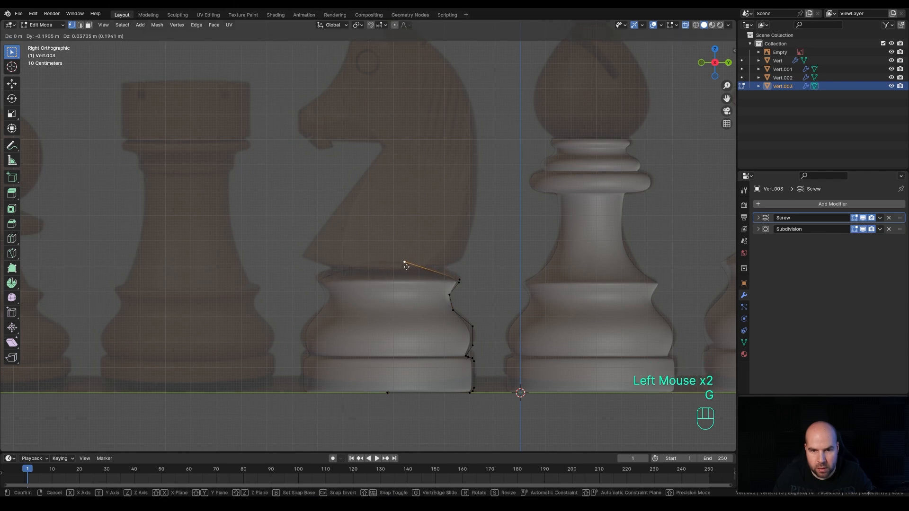
{"action": "left_click", "coordinate": [445, 269]}
{"action": "key", "text": "g"}
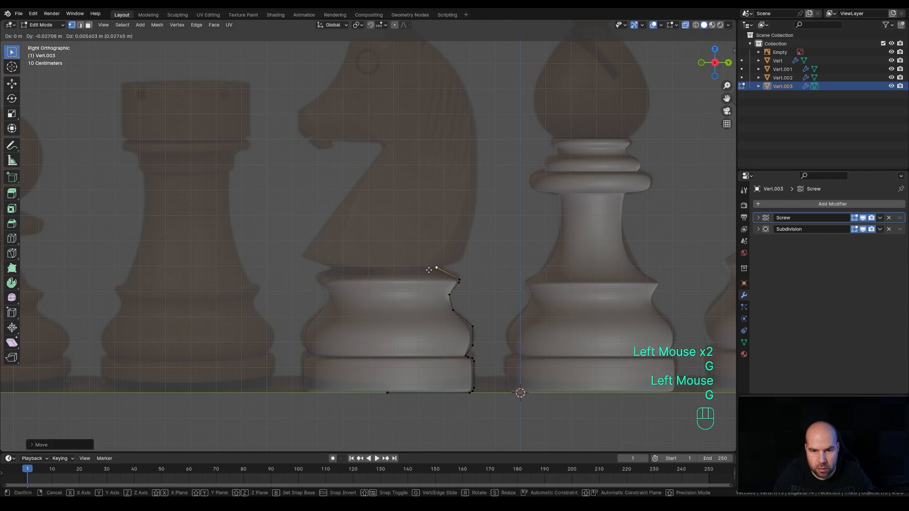
{"action": "left_click", "coordinate": [435, 271]}
Step: Extrude the knight base's end vertex about 0.19 m inward to the center axis to cap the top
{"action": "key", "text": "e"}
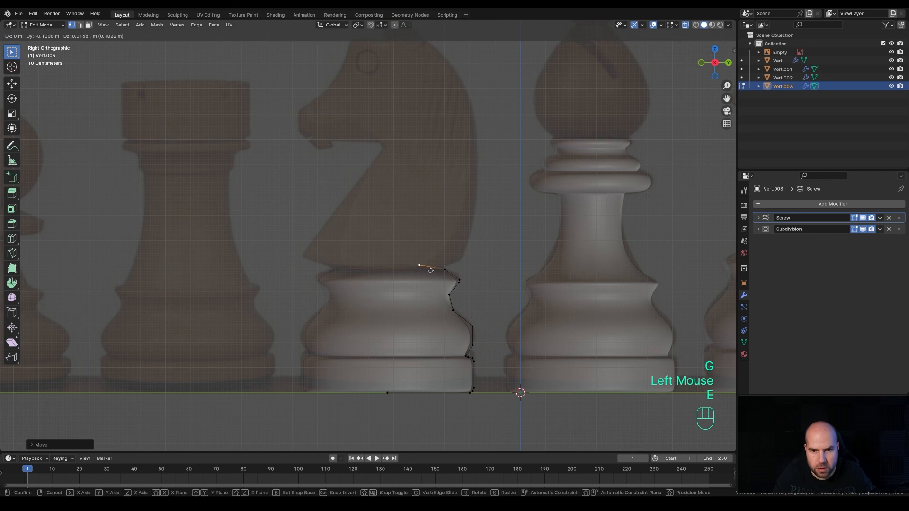
{"action": "left_click", "coordinate": [408, 269]}
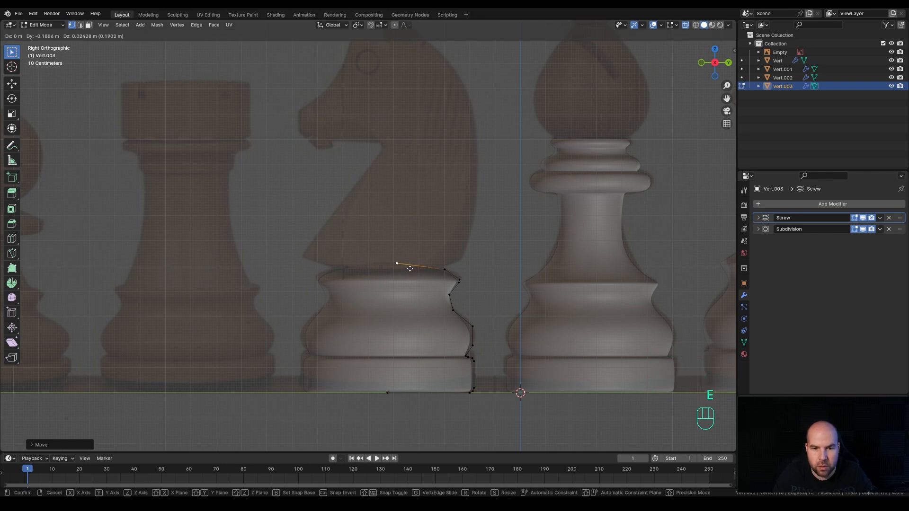
{"action": "middle_click_drag", "start_coordinate": [389, 292], "coordinate": [361, 270]}
{"action": "key", "text": "KP_3"}
{"action": "scroll", "coordinate": [377, 189], "scroll_direction": "down", "scroll_amount": 2}
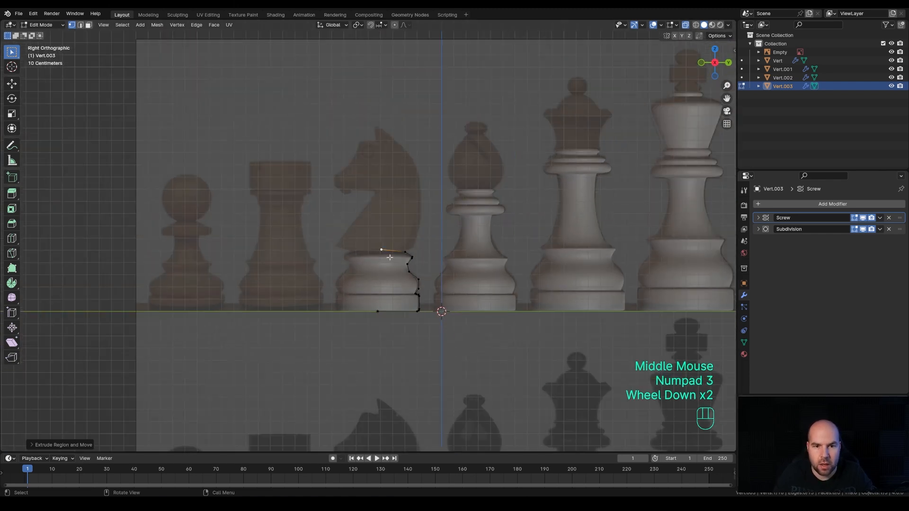
Step: Return to Object Mode and duplicate the bishop body about 1.59 m along negative Y onto the rook in the reference
{"action": "scroll", "coordinate": [383, 186], "scroll_direction": "up", "scroll_amount": 1}
{"action": "middle_click_drag", "start_coordinate": [395, 186], "coordinate": [398, 210], "text": "shift"}
{"action": "middle_click_drag", "start_coordinate": [399, 211], "coordinate": [402, 235], "text": "shift"}
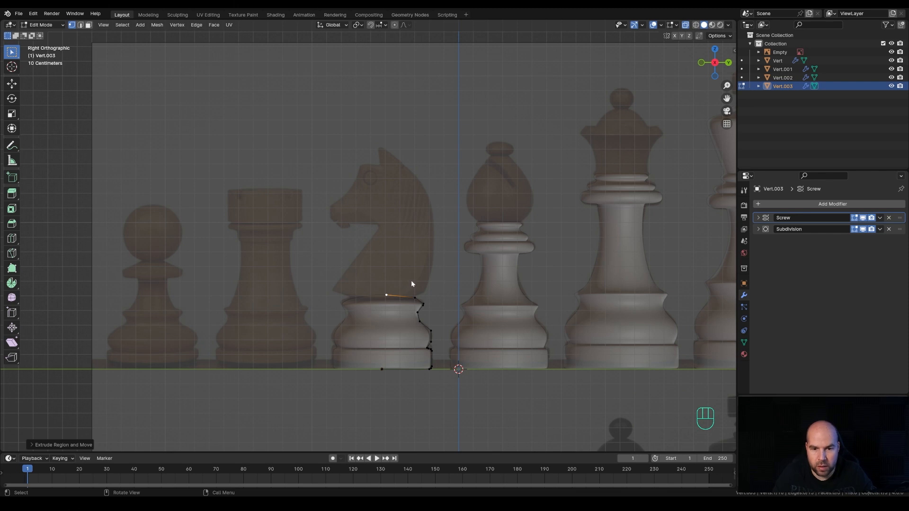
{"action": "key", "text": "Tab"}
{"action": "left_click", "coordinate": [507, 317]}
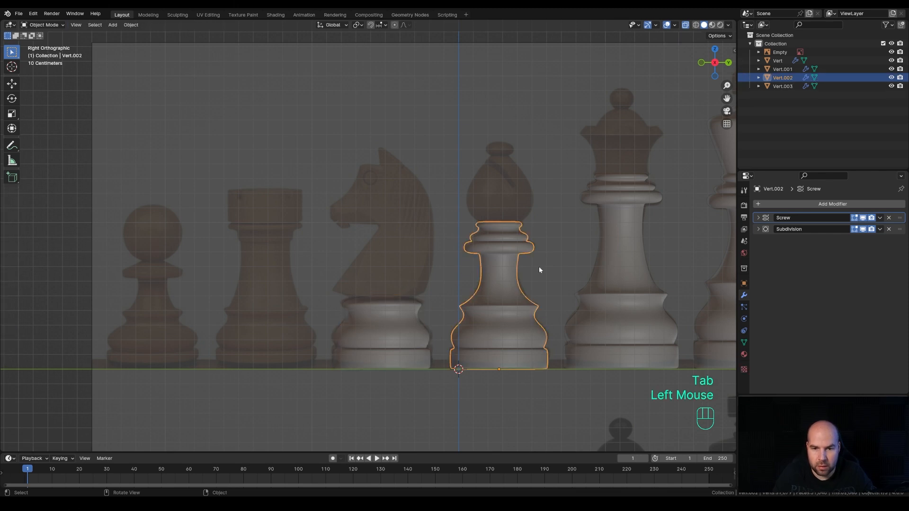
{"action": "key", "text": "shift+d"}
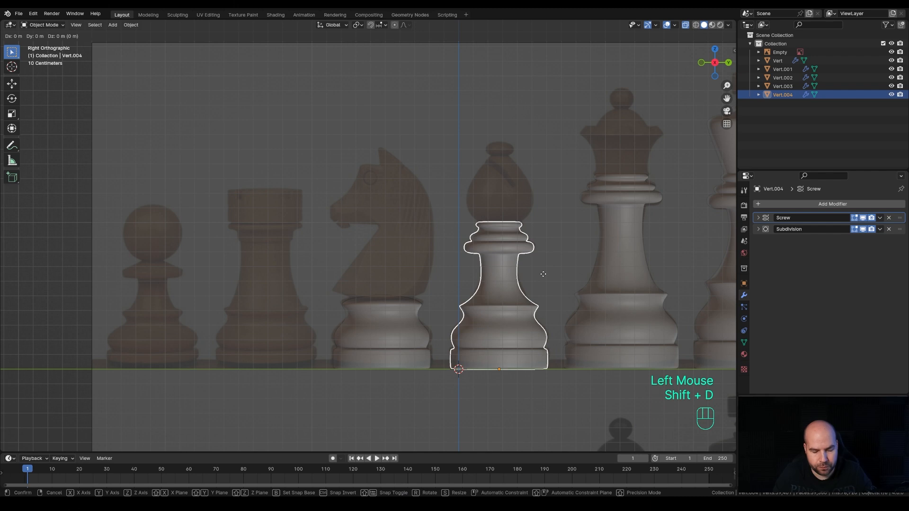
{"action": "key", "text": "y"}
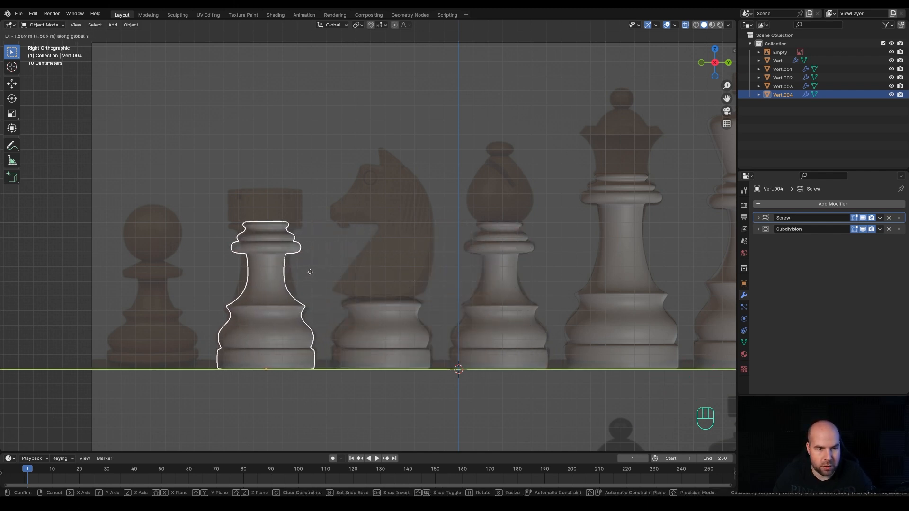
{"action": "left_click", "coordinate": [310, 271]}
Step: Delete the rook copy's stem and collar vertices, keeping only the base profile
{"action": "middle_click_drag", "start_coordinate": [310, 272], "coordinate": [393, 242], "text": "shift"}
{"action": "scroll", "coordinate": [320, 249], "scroll_direction": "up", "scroll_amount": 2}
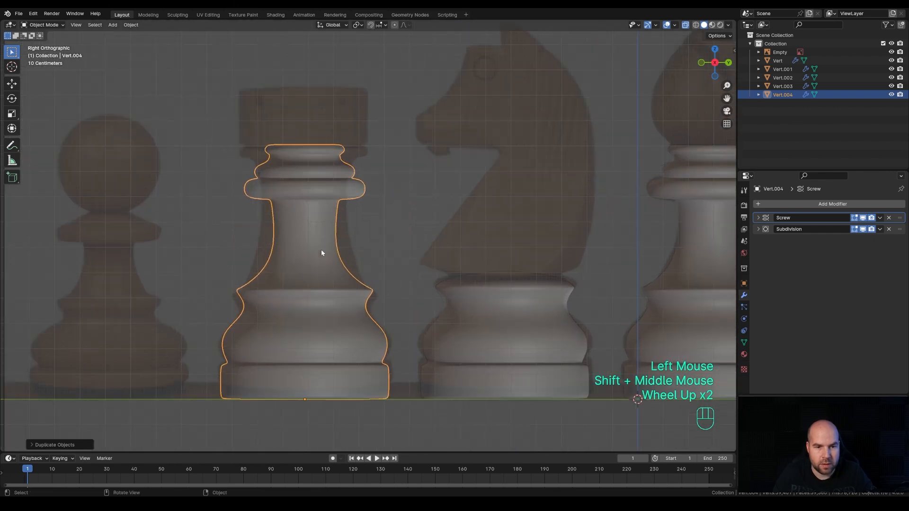
{"action": "key", "text": "Tab"}
{"action": "left_click_drag", "start_coordinate": [251, 112], "coordinate": [402, 287]}
{"action": "key", "text": "x"}
{"action": "left_click", "coordinate": [385, 219]}
Step: Move the rook base's rim and groove vertices about 0.02 m outward and 0.02 m down to match the reference
{"action": "middle_click_drag", "start_coordinate": [385, 219], "coordinate": [416, 268], "text": "shift"}
{"action": "scroll", "coordinate": [416, 268], "scroll_direction": "up", "scroll_amount": 2}
{"action": "left_click_drag", "start_coordinate": [397, 219], "coordinate": [355, 183]}
{"action": "key", "text": "g"}
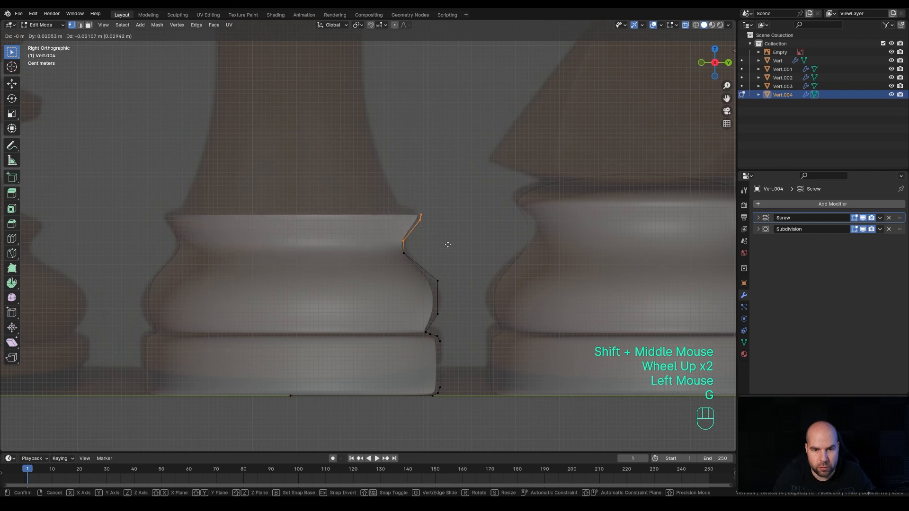
{"action": "left_click", "coordinate": [448, 244]}
Step: Extrude the rook's top rim vertex inward to the foot of the stem
{"action": "left_click", "coordinate": [420, 217]}
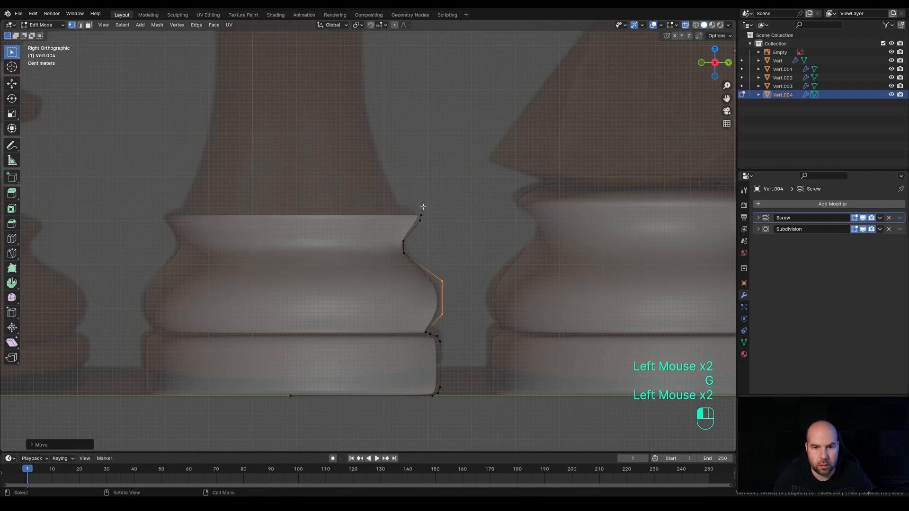
{"action": "key", "text": "e"}
{"action": "left_click", "coordinate": [434, 221]}
Step: Extrude the rook's profile upward in three segments along the tapering stem, ending below the collar in the reference
{"action": "middle_click_drag", "start_coordinate": [433, 221], "coordinate": [465, 245], "text": "shift"}
{"action": "scroll", "coordinate": [465, 246], "scroll_direction": "down", "scroll_amount": 2}
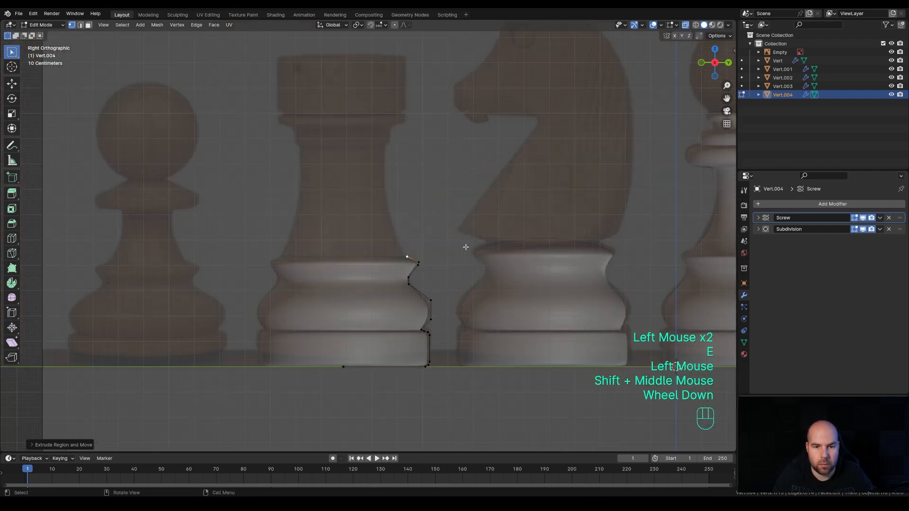
{"action": "key", "text": "e"}
{"action": "left_click", "coordinate": [413, 210]}
{"action": "key", "text": "e"}
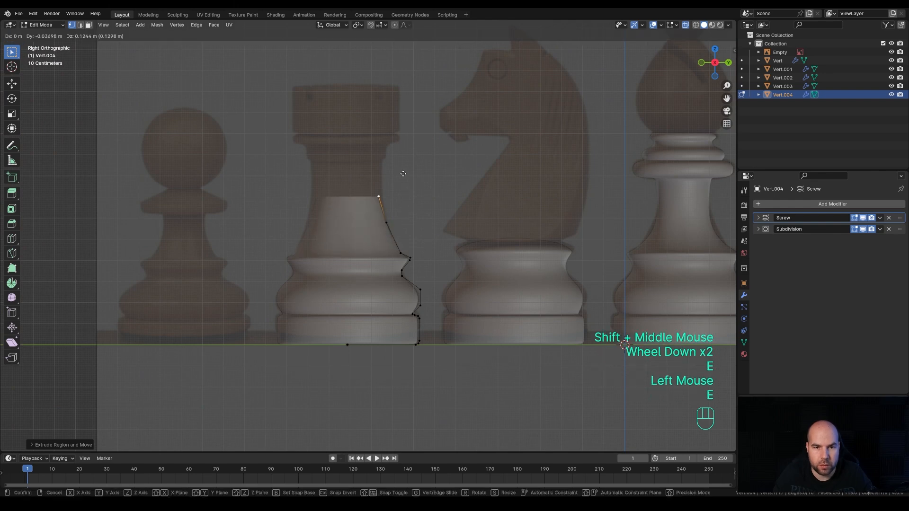
{"action": "left_click", "coordinate": [404, 160]}
{"action": "key", "text": "e"}
{"action": "left_click", "coordinate": [406, 142]}
Step: Extrude the profile of the rook's narrow neck band above the stem, with closely spaced vertices at its corners
{"action": "middle_click_drag", "start_coordinate": [406, 142], "coordinate": [421, 223], "text": "shift"}
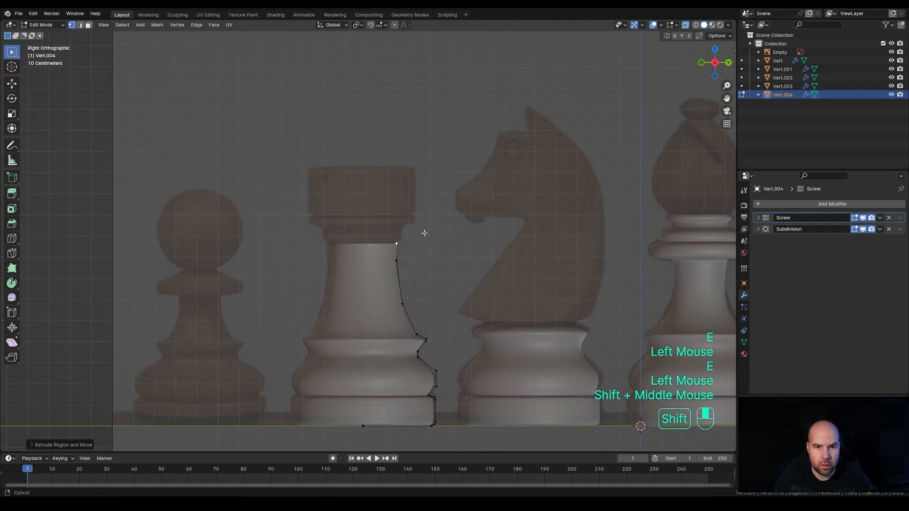
{"action": "scroll", "coordinate": [403, 242], "scroll_direction": "up", "scroll_amount": 3}
{"action": "key", "text": "e"}
{"action": "left_click", "coordinate": [453, 268]}
{"action": "key", "text": "e"}
{"action": "left_click", "coordinate": [466, 258]}
{"action": "key", "text": "e"}
{"action": "left_click", "coordinate": [467, 256]}
{"action": "key", "text": "e"}
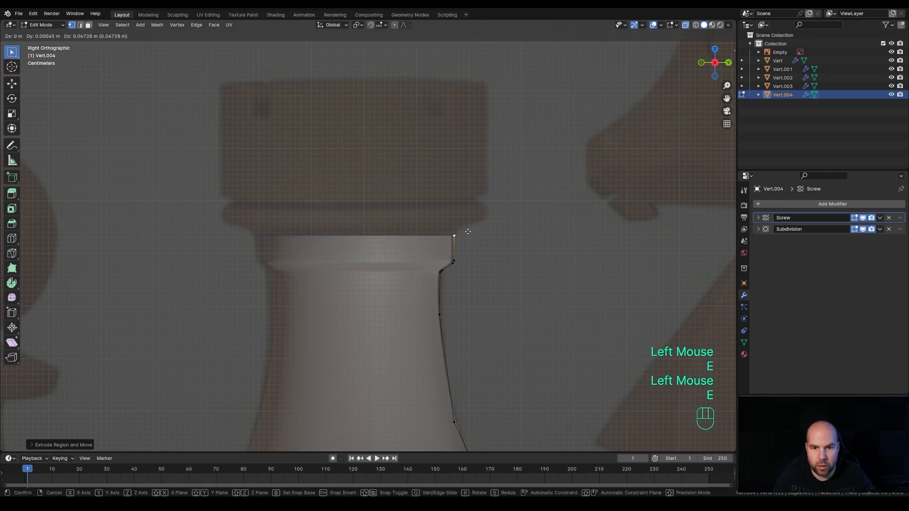
{"action": "left_click", "coordinate": [468, 231]}
{"action": "key", "text": "e"}
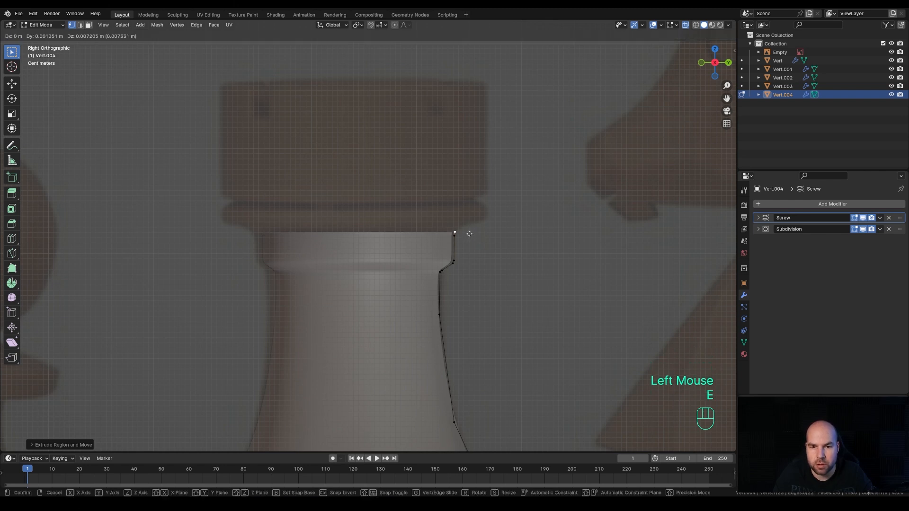
{"action": "left_click", "coordinate": [470, 231]}
Step: Extrude the rook's flared collar ring outward, around its rounded edge and back into the groove below the head
{"action": "key", "text": "e"}
{"action": "left_click", "coordinate": [504, 219]}
{"action": "key", "text": "e"}
{"action": "left_click", "coordinate": [511, 211]}
{"action": "key", "text": "e"}
{"action": "left_click", "coordinate": [511, 201]}
{"action": "key", "text": "e"}
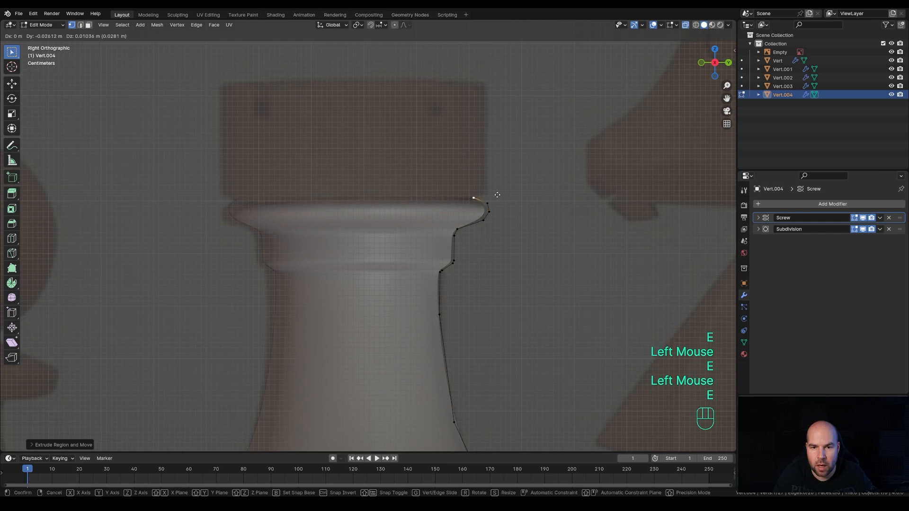
{"action": "left_click", "coordinate": [496, 195]}
Step: Extrude the rook head's lower corner and its outer wall about 0.2 m up along Z, finishing with a small top corner segment
{"action": "key", "text": "e"}
{"action": "left_click", "coordinate": [512, 189]}
{"action": "key", "text": "e"}
{"action": "left_click", "coordinate": [513, 187]}
{"action": "key", "text": "e"}
{"action": "key", "text": "z"}
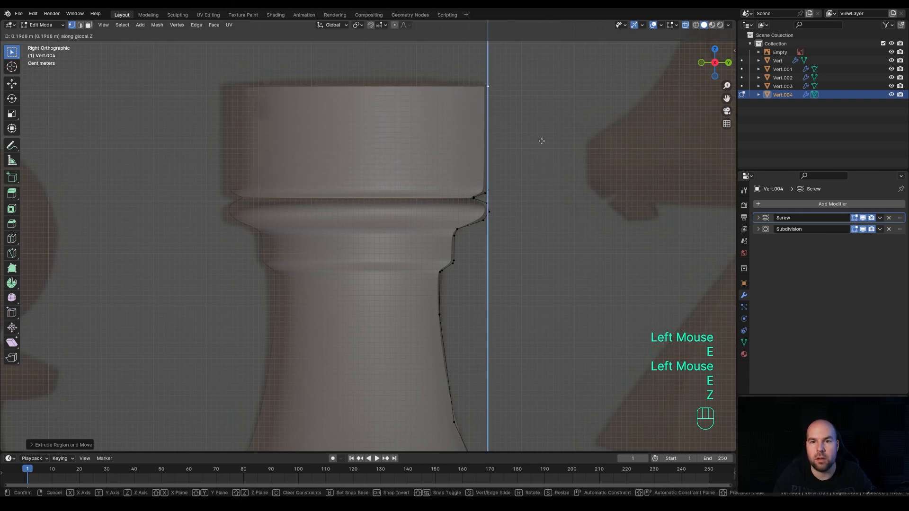
{"action": "left_click", "coordinate": [541, 136]}
{"action": "key", "text": "e"}
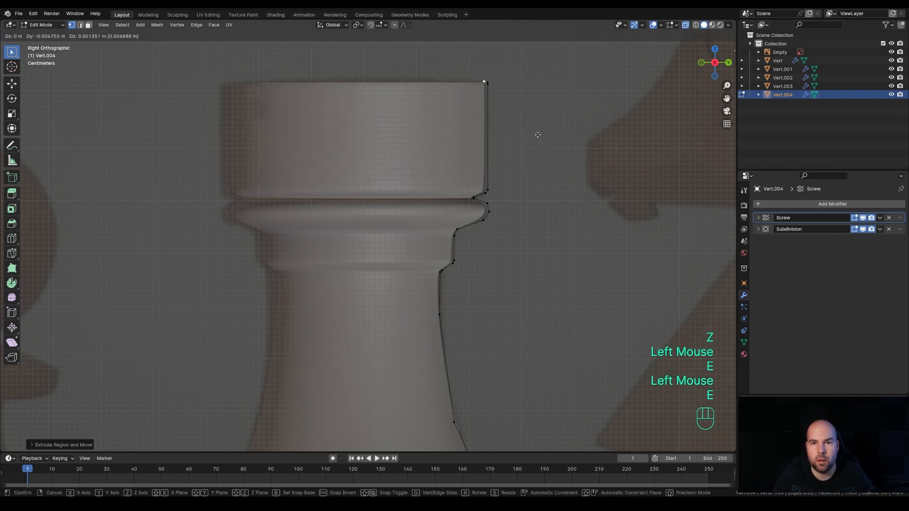
{"action": "left_click", "coordinate": [539, 134]}
Step: Extrude the rook's top rim about 0.12 m inward along Y and add a short segment at its inner corner
{"action": "key", "text": "e"}
{"action": "key", "text": "y"}
{"action": "key", "text": "t"}
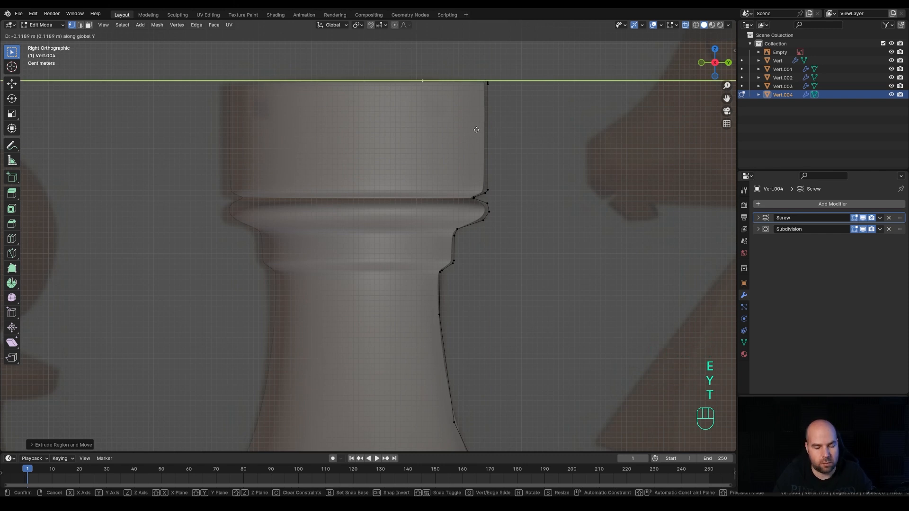
{"action": "left_click", "coordinate": [475, 129]}
{"action": "key", "text": "e"}
{"action": "left_click", "coordinate": [475, 129]}
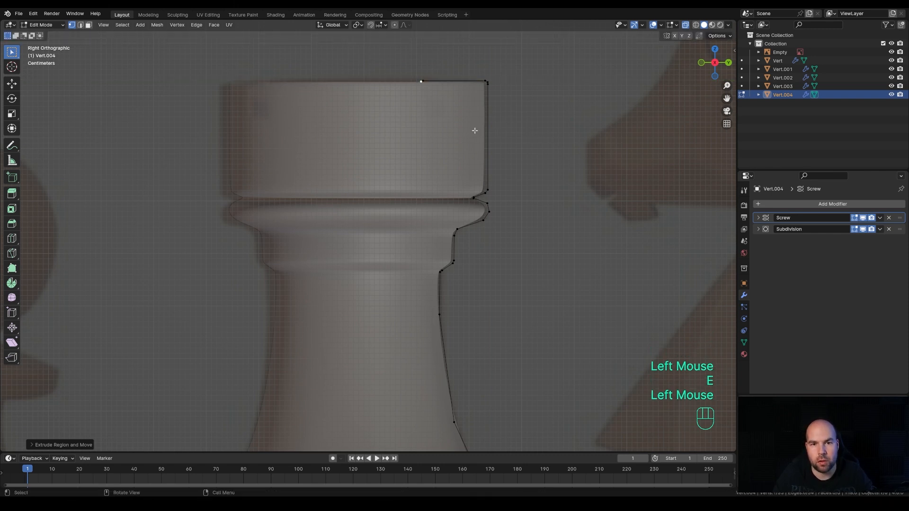
Step: Extrude the inner wall of the rook's head about 0.12 m down along Z and add a short segment at its lower corner
{"action": "key", "text": "e"}
{"action": "key", "text": "z"}
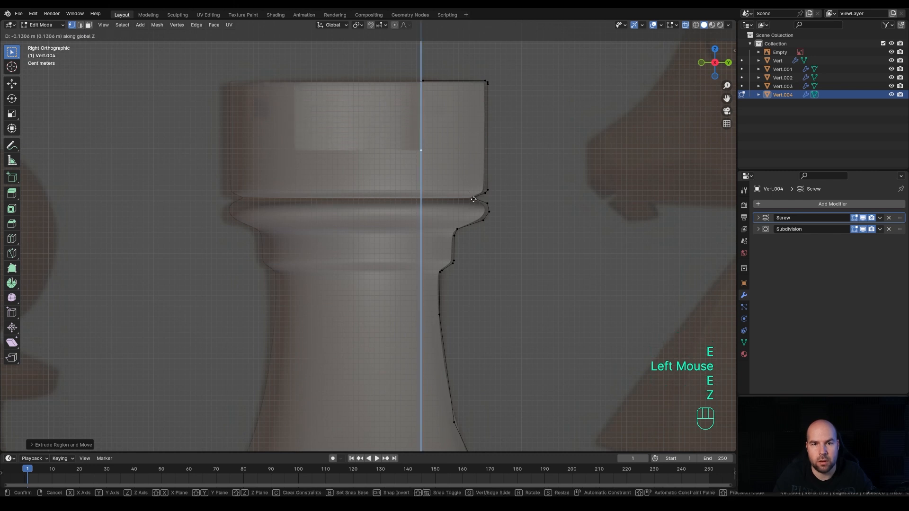
{"action": "left_click", "coordinate": [473, 195]}
{"action": "key", "text": "e"}
{"action": "left_click", "coordinate": [473, 197]}
Step: Extrude the floor of the rook's recess inward along Y, slide its end vertex to the center axis, and return to Object Mode
{"action": "key", "text": "e"}
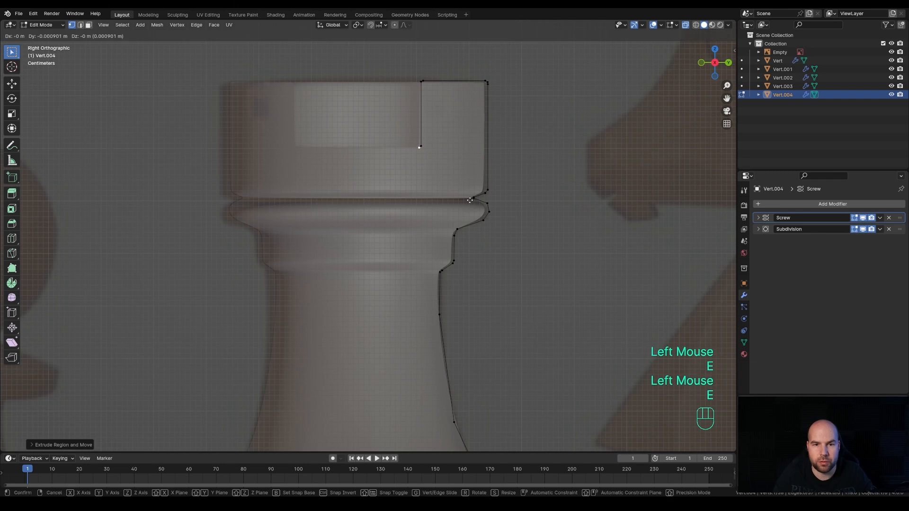
{"action": "key", "text": "y"}
{"action": "left_click", "coordinate": [400, 148]}
{"action": "middle_click_drag", "start_coordinate": [400, 147], "coordinate": [379, 199]}
{"action": "key", "text": "g"}
{"action": "key", "text": "y"}
{"action": "left_click", "coordinate": [343, 154]}
{"action": "middle_click_drag", "start_coordinate": [343, 153], "coordinate": [401, 251]}
{"action": "scroll", "coordinate": [416, 265], "scroll_direction": "down", "scroll_amount": 4}
{"action": "key", "text": "Tab"}
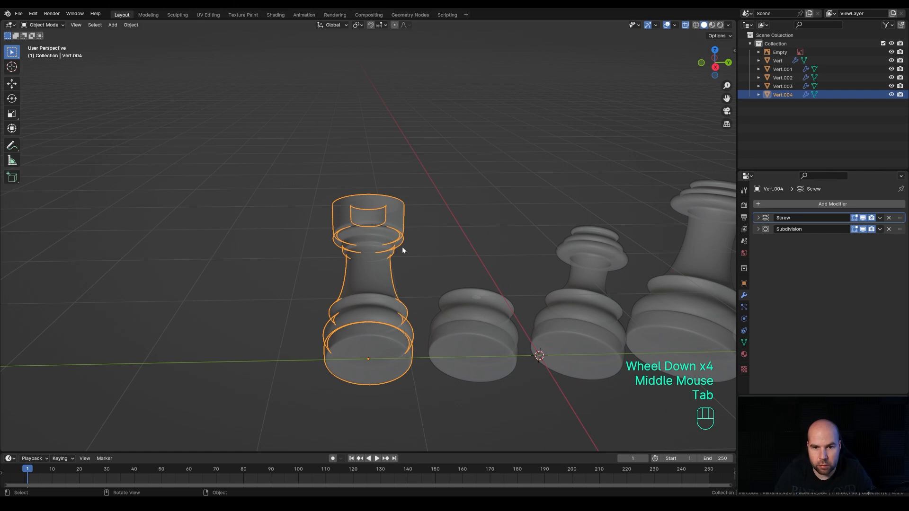
Step: Duplicate the bishop body about 2.35 m along negative Y onto the pawn in the reference
{"action": "key", "text": "KP_3"}
{"action": "middle_click_drag", "start_coordinate": [414, 227], "coordinate": [443, 208], "text": "shift"}
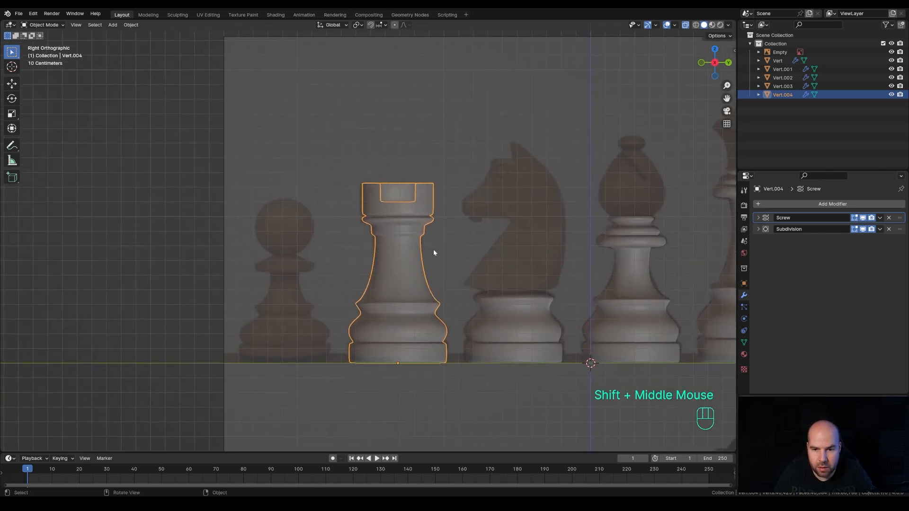
{"action": "left_click", "coordinate": [645, 270]}
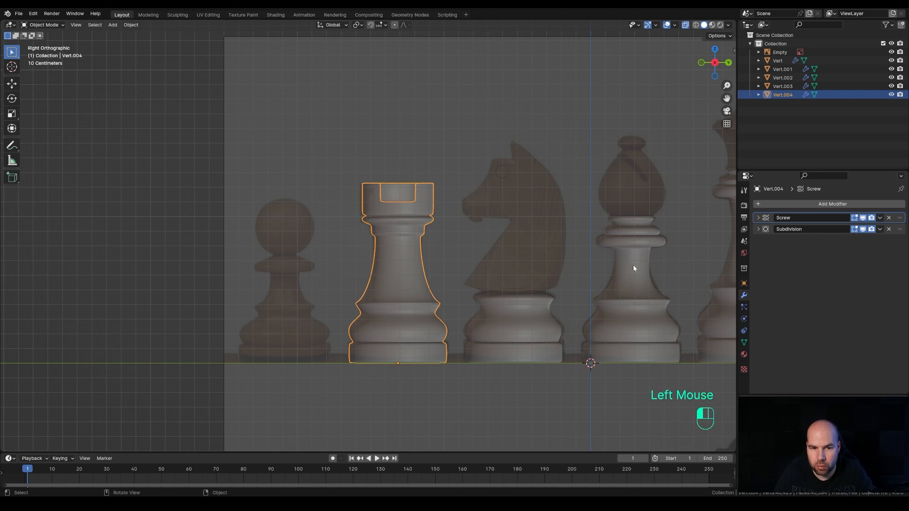
{"action": "key", "text": "shift+d"}
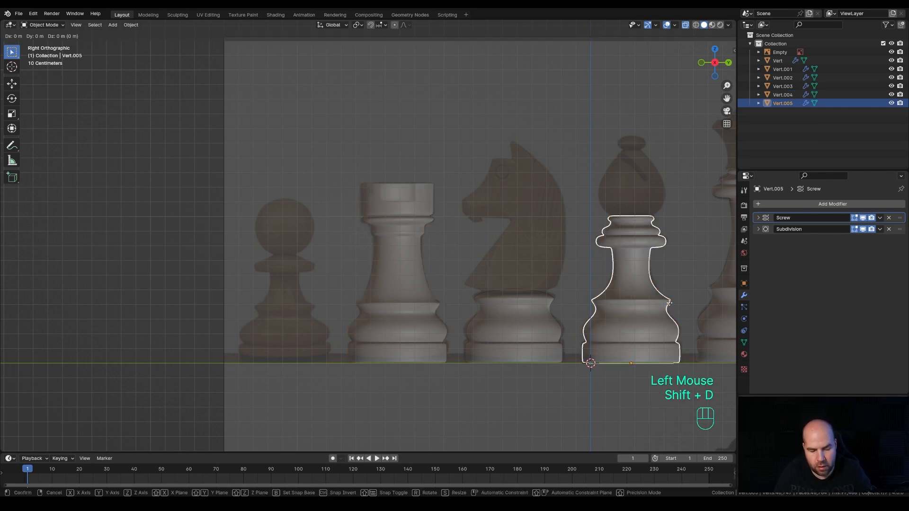
{"action": "key", "text": "y"}
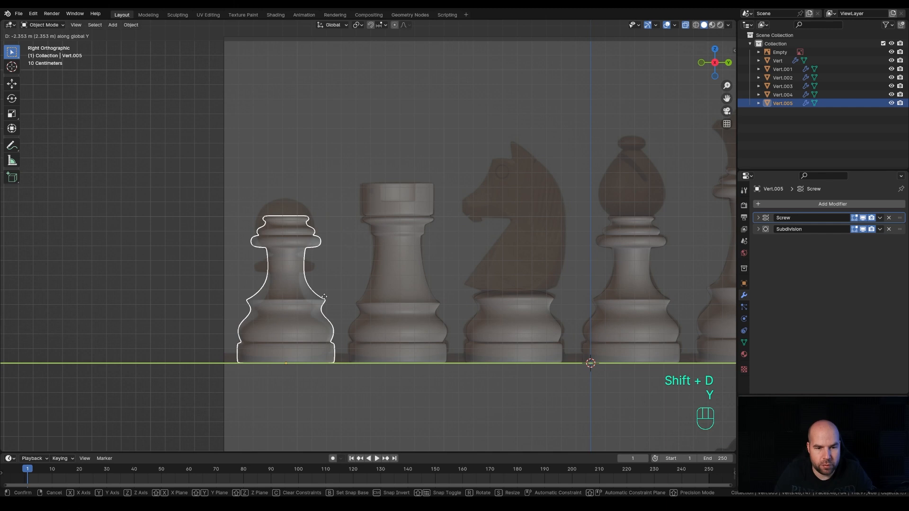
{"action": "left_click", "coordinate": [322, 297]}
Step: Scale the pawn copy uniformly to about 0.92 to match the base width in the reference
{"action": "middle_click_drag", "start_coordinate": [350, 292], "coordinate": [423, 271], "text": "shift"}
{"action": "scroll", "coordinate": [478, 289], "scroll_direction": "up", "scroll_amount": 3}
{"action": "scroll", "coordinate": [550, 336], "scroll_direction": "down", "scroll_amount": 1}
{"action": "key", "text": "s"}
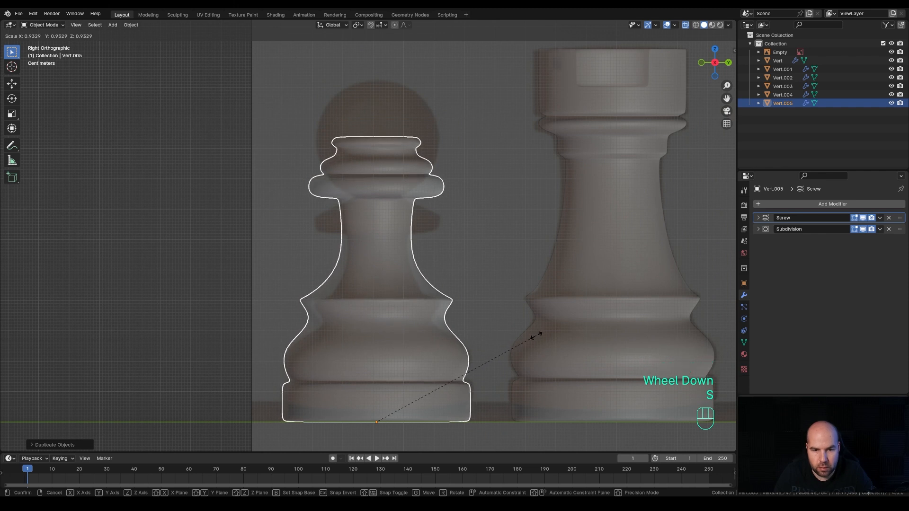
{"action": "left_click", "coordinate": [534, 339]}
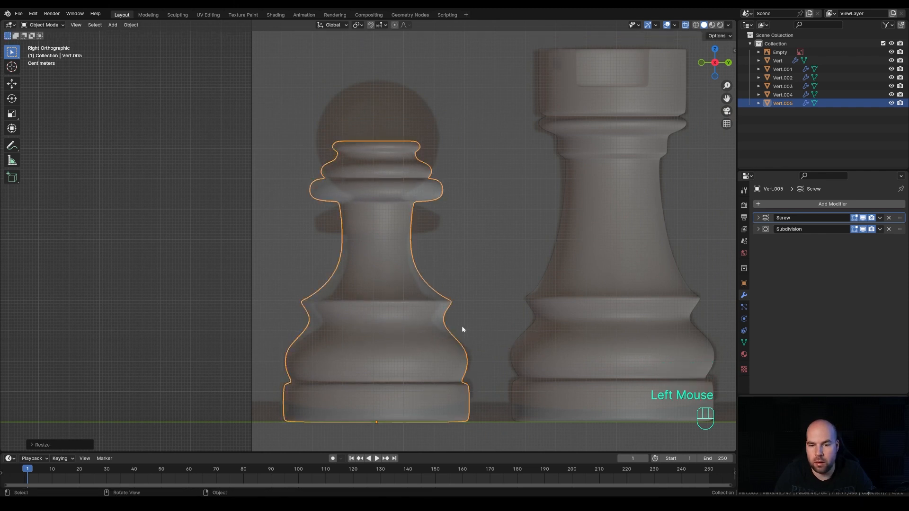
Step: Apply the pawn copy's transform and move the profile vertices around its upper base ridge about 0.04 m along negative Y
{"action": "key", "text": "ctrl+a"}
{"action": "left_click", "coordinate": [440, 329]}
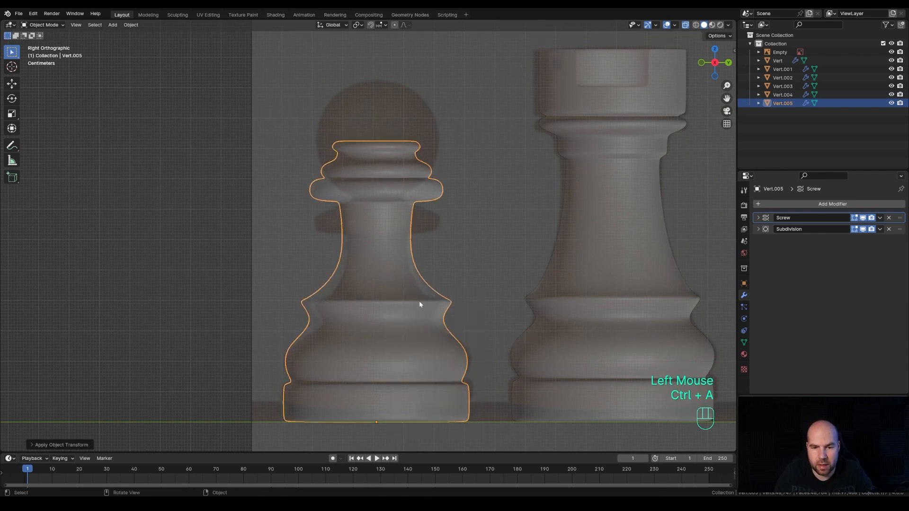
{"action": "key", "text": "Tab"}
{"action": "middle_click_drag", "start_coordinate": [454, 327], "coordinate": [484, 282], "text": "shift"}
{"action": "scroll", "coordinate": [455, 269], "scroll_direction": "up", "scroll_amount": 2}
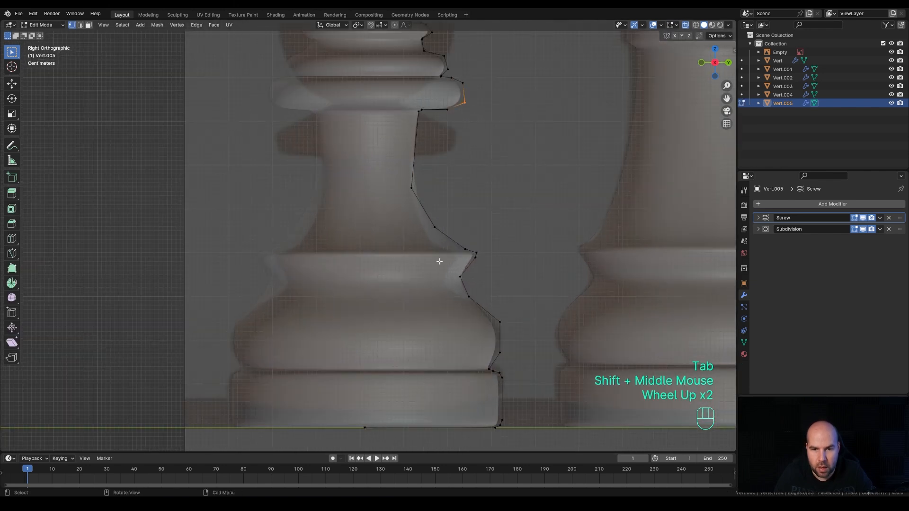
{"action": "left_click_drag", "start_coordinate": [414, 214], "coordinate": [492, 310]}
{"action": "key", "text": "g"}
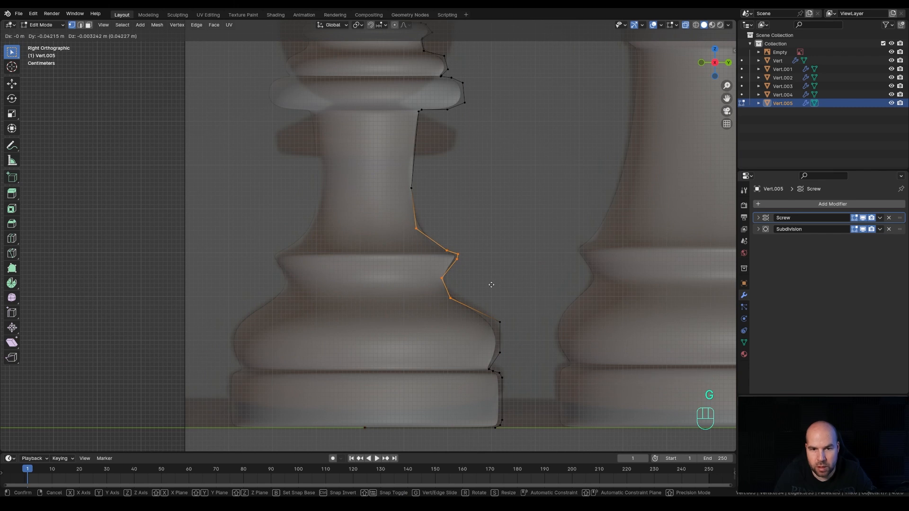
{"action": "left_click", "coordinate": [491, 284]}
Step: Delete the pawn copy's profile vertices from the bishop collar region above the lower stem
{"action": "scroll", "coordinate": [465, 139], "scroll_direction": "down", "scroll_amount": 1}
{"action": "left_click_drag", "start_coordinate": [320, 41], "coordinate": [553, 152]}
{"action": "key", "text": "x"}
{"action": "left_click", "coordinate": [456, 94]}
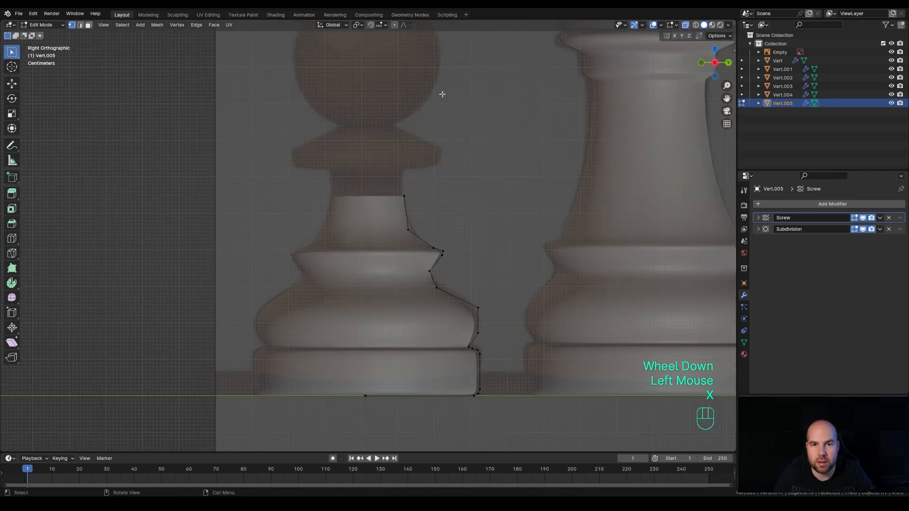
Step: Move the open top vertex up to the pawn's stem outline and extrude the stem to the underside of the collar
{"action": "left_click", "coordinate": [403, 196]}
{"action": "key", "text": "g"}
{"action": "left_click", "coordinate": [443, 196]}
{"action": "key", "text": "e"}
{"action": "left_click", "coordinate": [445, 173]}
{"action": "key", "text": "e"}
{"action": "left_click", "coordinate": [447, 170]}
Step: Extrude the pawn's collar profile outward, around its rim, and back in to the base of the ball
{"action": "key", "text": "e"}
{"action": "left_click", "coordinate": [469, 170]}
{"action": "key", "text": "e"}
{"action": "left_click", "coordinate": [483, 166]}
{"action": "key", "text": "e"}
{"action": "left_click", "coordinate": [492, 160]}
{"action": "key", "text": "e"}
{"action": "left_click", "coordinate": [492, 143]}
{"action": "key", "text": "e"}
{"action": "left_click", "coordinate": [444, 121]}
Step: Extrude vertices along the outline of the pawn's ball in the reference, from its base up to the crown
{"action": "middle_click_drag", "start_coordinate": [433, 137], "coordinate": [409, 293], "text": "shift"}
{"action": "scroll", "coordinate": [430, 216], "scroll_direction": "down", "scroll_amount": 1}
{"action": "scroll", "coordinate": [436, 206], "scroll_direction": "up", "scroll_amount": 3}
{"action": "scroll", "coordinate": [409, 294], "scroll_direction": "down", "scroll_amount": 1}
{"action": "key", "text": "e"}
{"action": "left_click", "coordinate": [458, 252]}
{"action": "left_click", "coordinate": [470, 215]}
{"action": "key", "text": "e"}
{"action": "left_click", "coordinate": [469, 173]}
{"action": "key", "text": "e"}
{"action": "left_click", "coordinate": [450, 141]}
{"action": "key", "text": "e"}
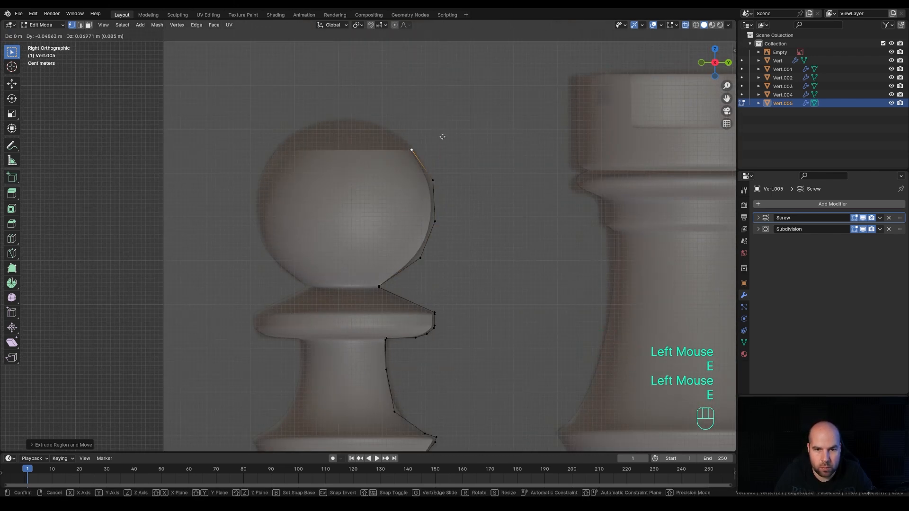
{"action": "left_click", "coordinate": [413, 116]}
{"action": "key", "text": "e"}
{"action": "left_click", "coordinate": [379, 107]}
Step: Slide the end vertex at the crown of the pawn's ball along Y to the center axis
{"action": "middle_click_drag", "start_coordinate": [379, 107], "coordinate": [416, 213]}
{"action": "key", "text": "g"}
{"action": "key", "text": "y"}
{"action": "left_click", "coordinate": [384, 160], "text": "shift"}
{"action": "scroll", "coordinate": [426, 223], "scroll_direction": "down", "scroll_amount": 2}
{"action": "key", "text": "KP_3"}
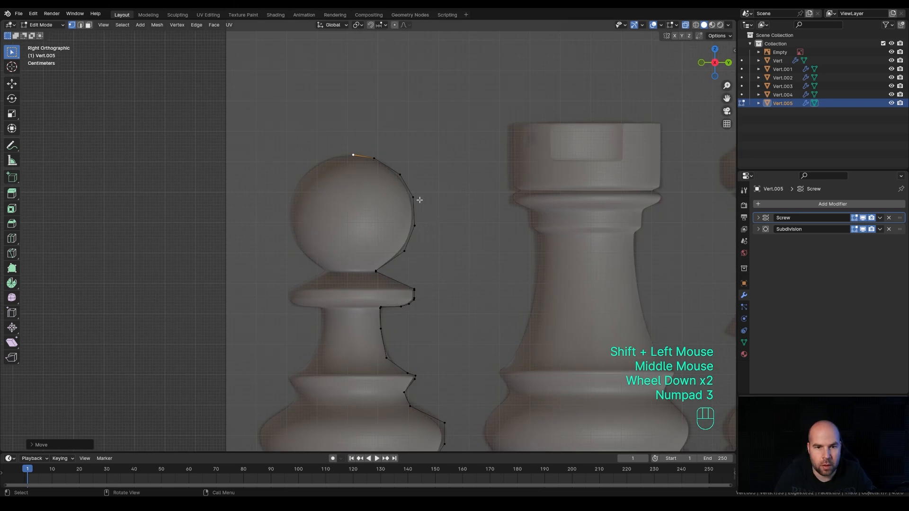
Step: Reposition the two profile vertices on the lower half of the pawn's ball to round out its curve
{"action": "scroll", "coordinate": [421, 199], "scroll_direction": "up", "scroll_amount": 1}
{"action": "left_click", "coordinate": [424, 258]}
{"action": "left_click", "coordinate": [428, 263]}
{"action": "key", "text": "g"}
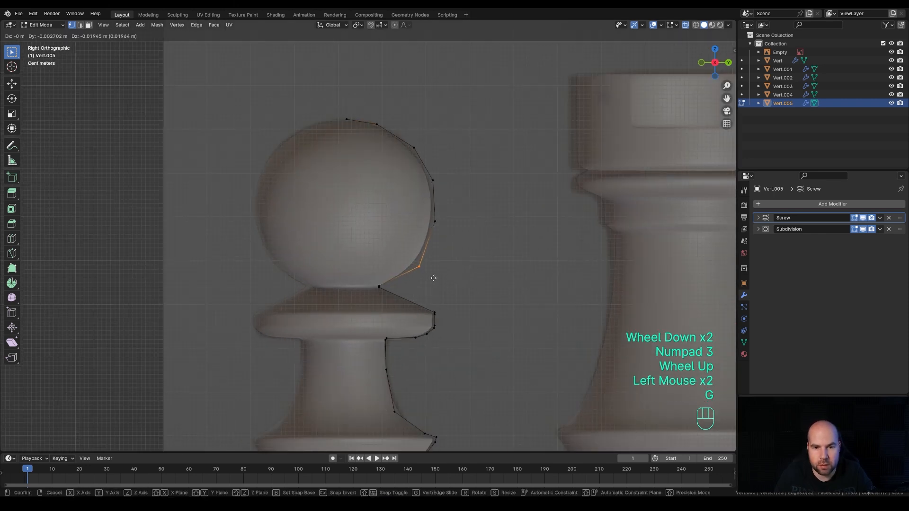
{"action": "left_click", "coordinate": [435, 274]}
{"action": "left_click", "coordinate": [435, 221]}
{"action": "key", "text": "g"}
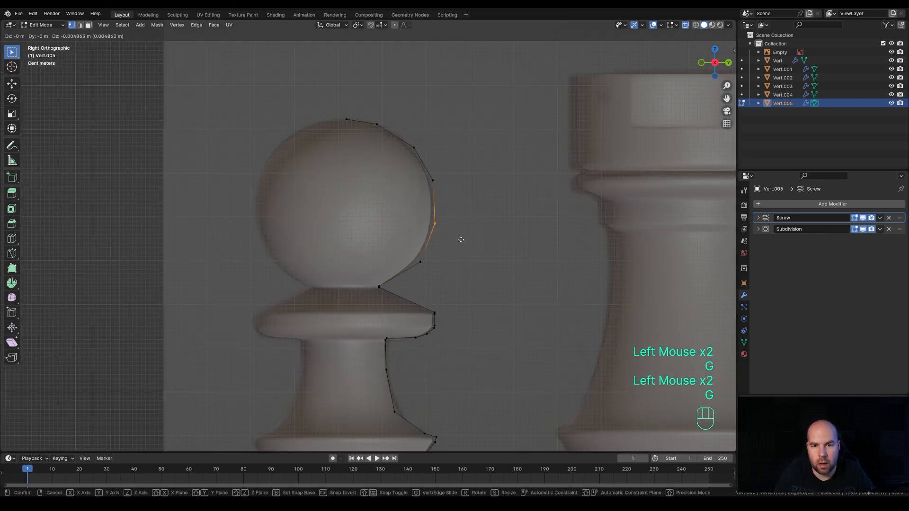
{"action": "left_click", "coordinate": [462, 243]}
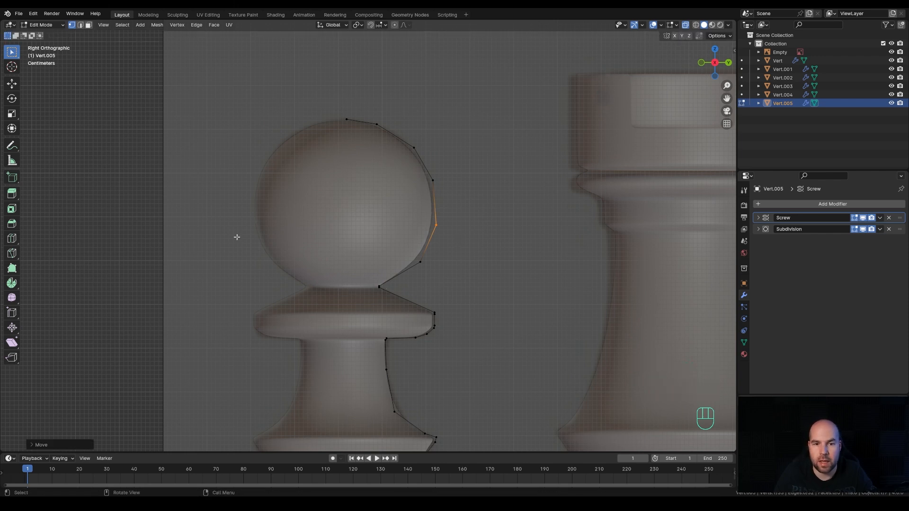
Step: Reposition the three profile vertices on the upper half of the pawn's ball to smooth its curve, and return to Object Mode
{"action": "left_click", "coordinate": [436, 182]}
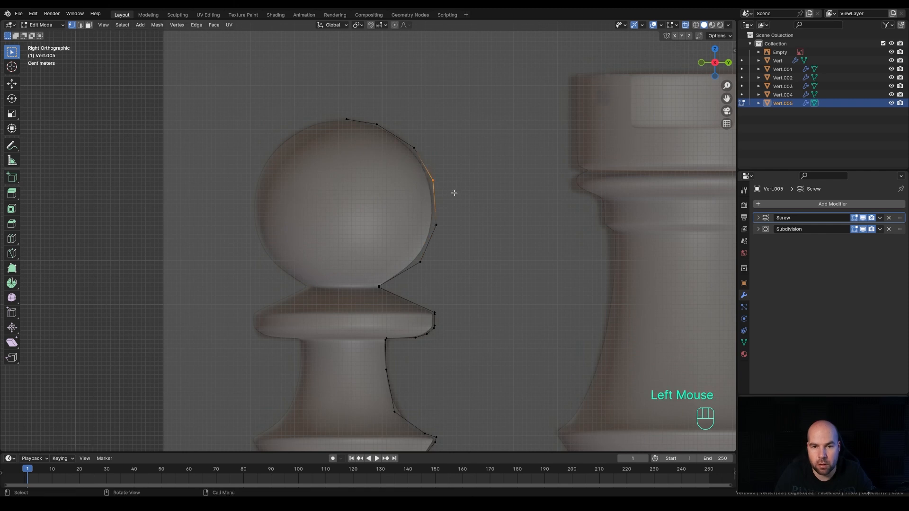
{"action": "key", "text": "g"}
{"action": "left_click", "coordinate": [456, 192]}
{"action": "left_click", "coordinate": [416, 150]}
{"action": "key", "text": "g"}
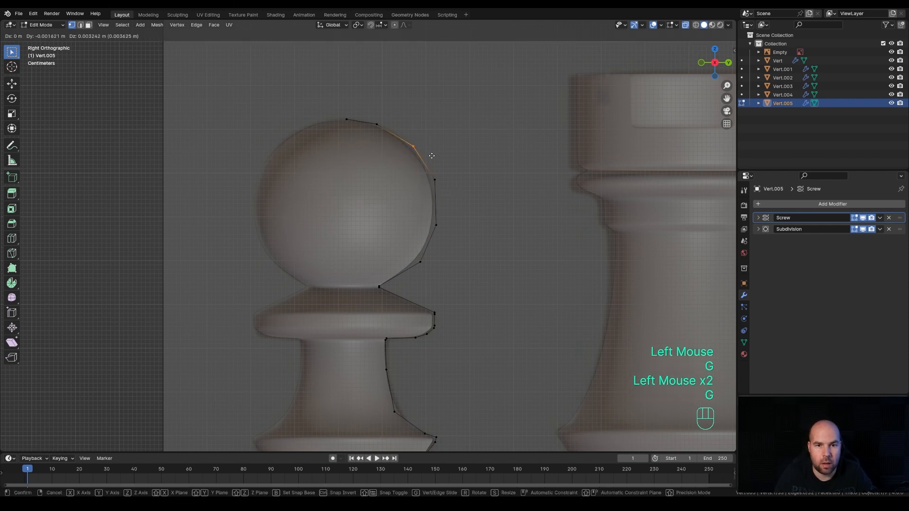
{"action": "left_click", "coordinate": [430, 156]}
{"action": "left_click", "coordinate": [378, 125]}
{"action": "key", "text": "g"}
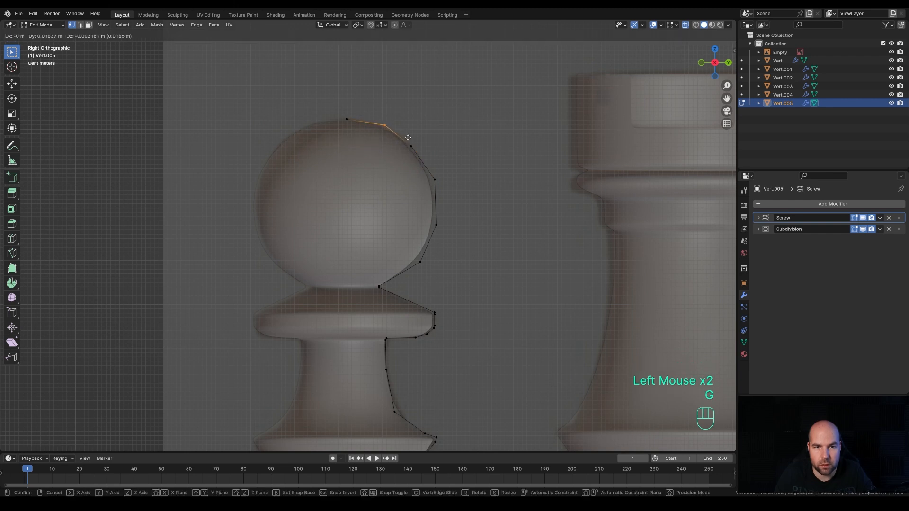
{"action": "left_click", "coordinate": [403, 135]}
{"action": "scroll", "coordinate": [525, 298], "scroll_direction": "down", "scroll_amount": 2}
{"action": "middle_click_drag", "start_coordinate": [525, 298], "coordinate": [558, 314], "text": "shift"}
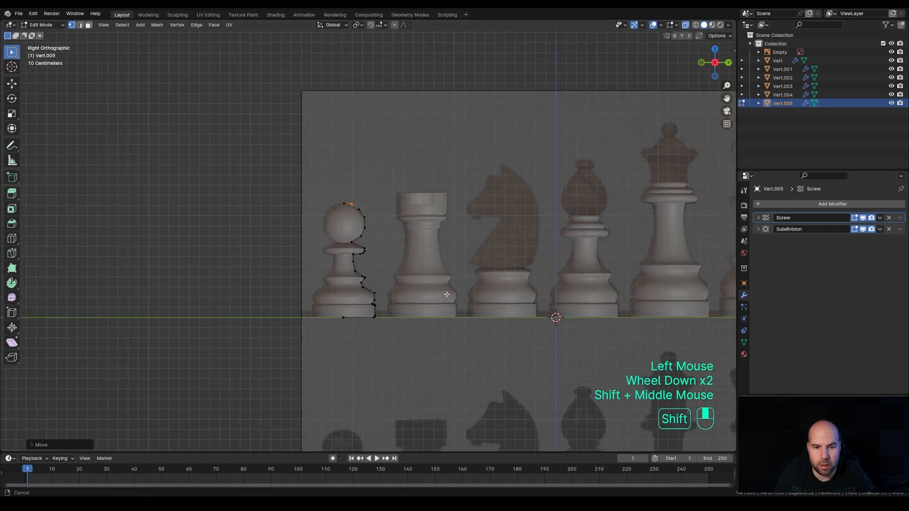
{"action": "middle_click_drag", "start_coordinate": [366, 286], "coordinate": [344, 258], "text": "shift"}
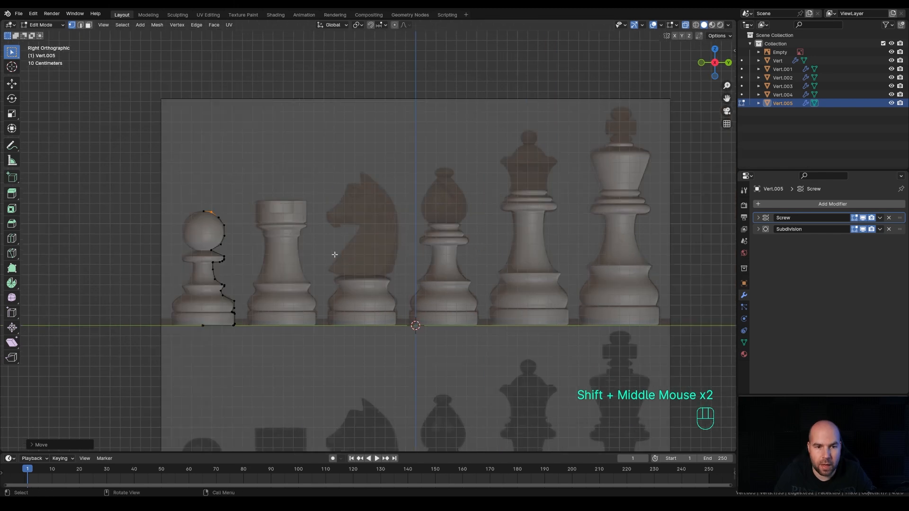
{"action": "key", "text": "Tab"}
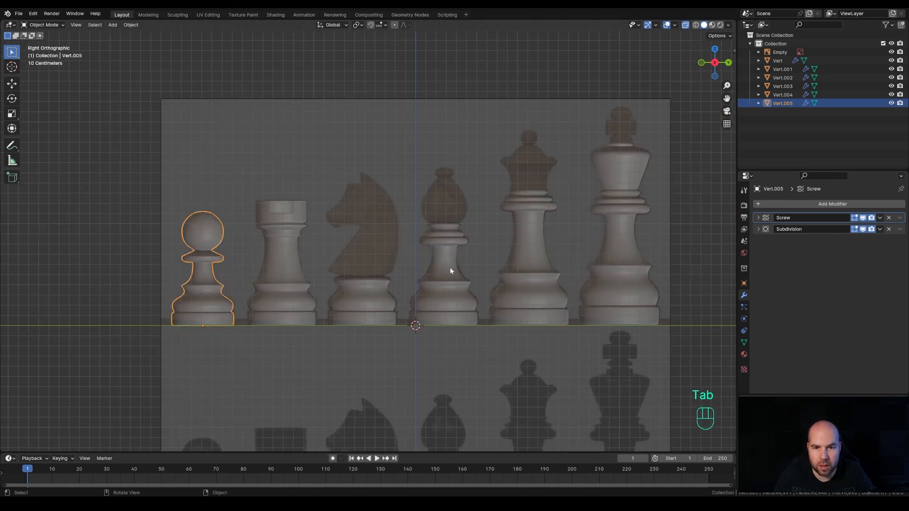
Step: Edit the bishop's profile and move its top center vertex out onto the lower edge of the head in the reference
{"action": "left_click", "coordinate": [441, 245]}
{"action": "middle_click_drag", "start_coordinate": [482, 227], "coordinate": [374, 274], "text": "shift"}
{"action": "scroll", "coordinate": [344, 271], "scroll_direction": "up", "scroll_amount": 4}
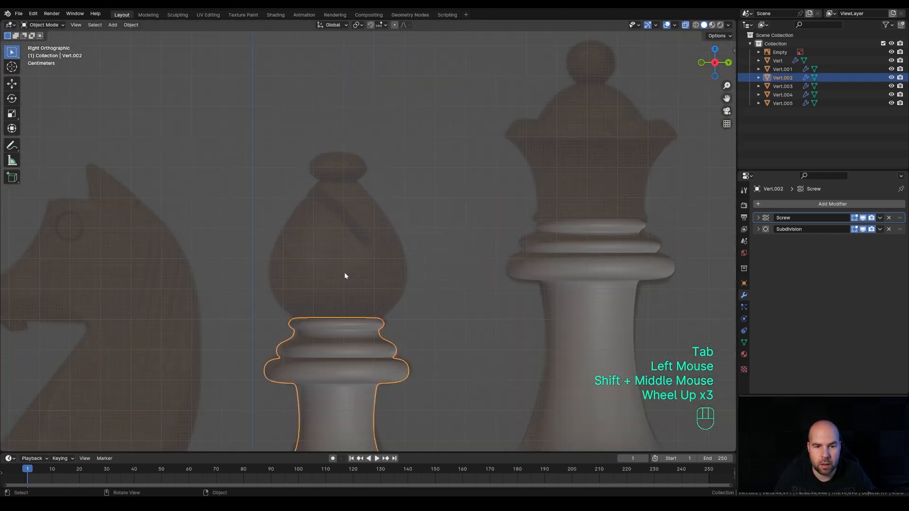
{"action": "key", "text": "Tab"}
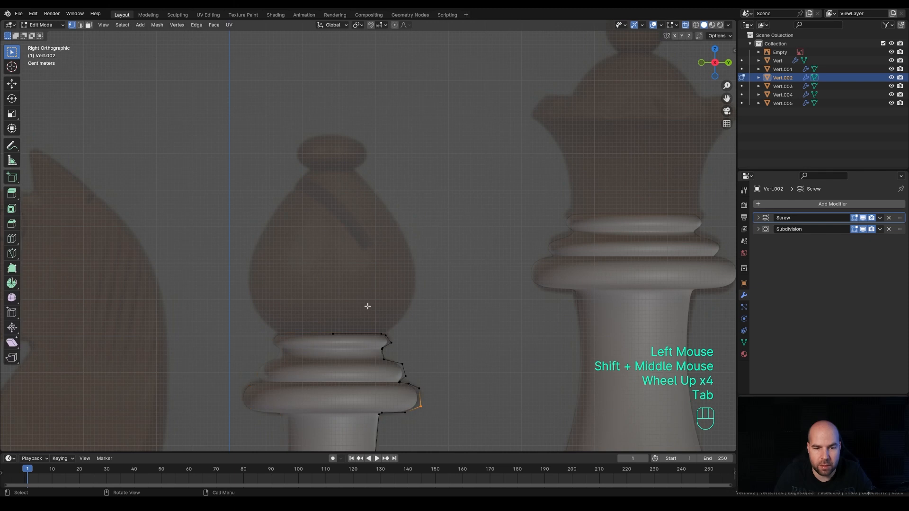
{"action": "left_click", "coordinate": [329, 332]}
{"action": "key", "text": "g"}
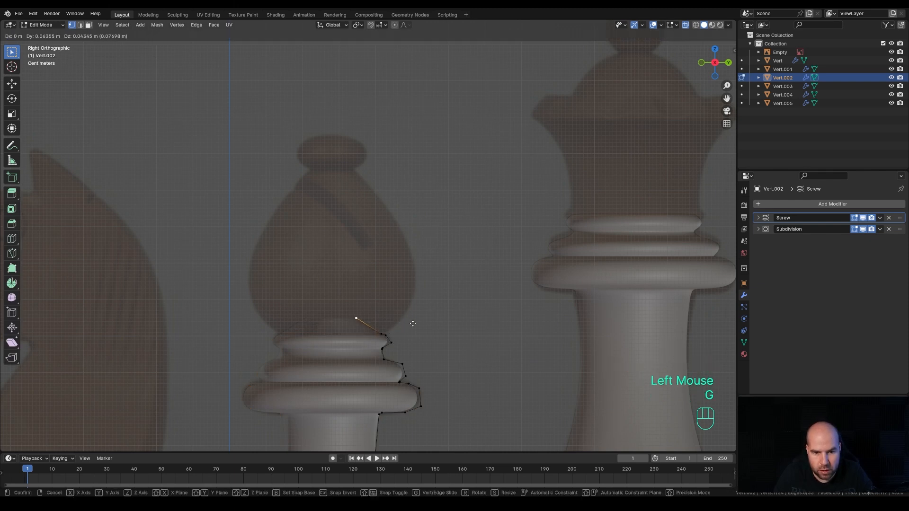
{"action": "left_click", "coordinate": [439, 337]}
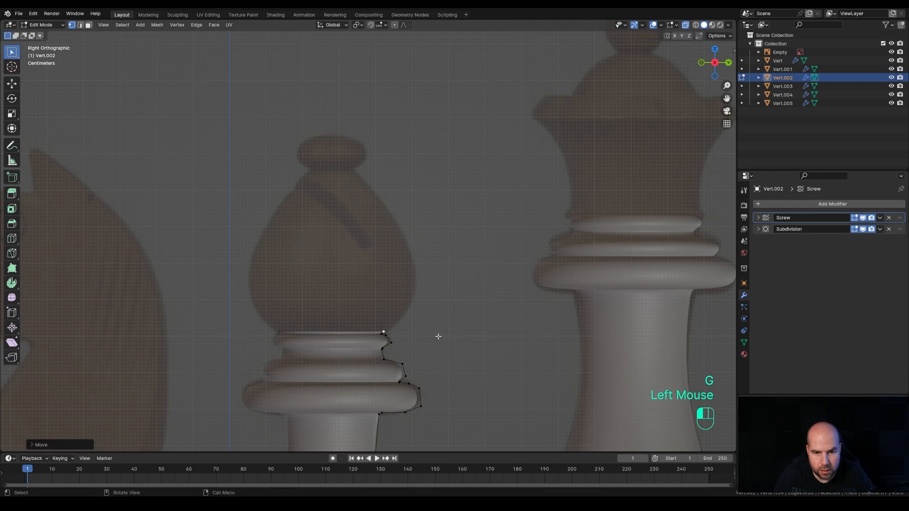
{"action": "key", "text": "g"}
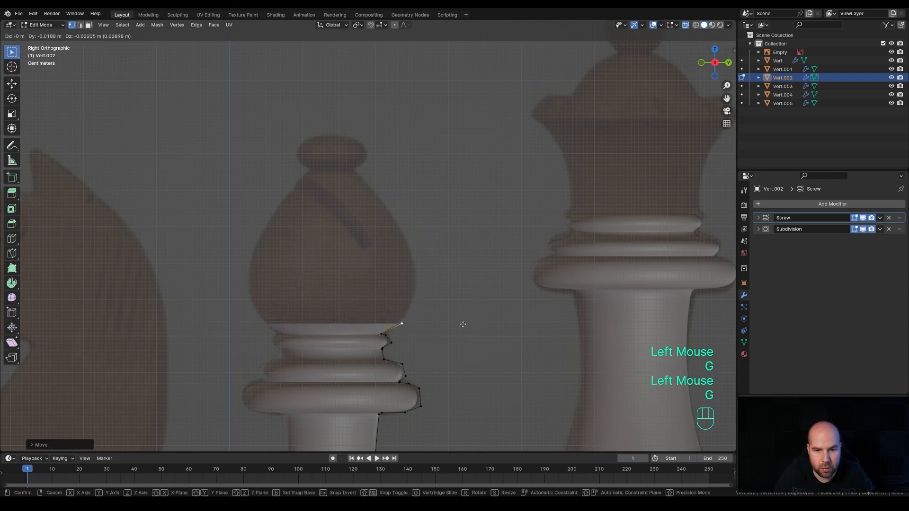
{"action": "left_click", "coordinate": [464, 322]}
Step: Extrude the bishop's head profile along the teardrop outline up to the neck below the finial
{"action": "key", "text": "e"}
{"action": "left_click", "coordinate": [485, 286]}
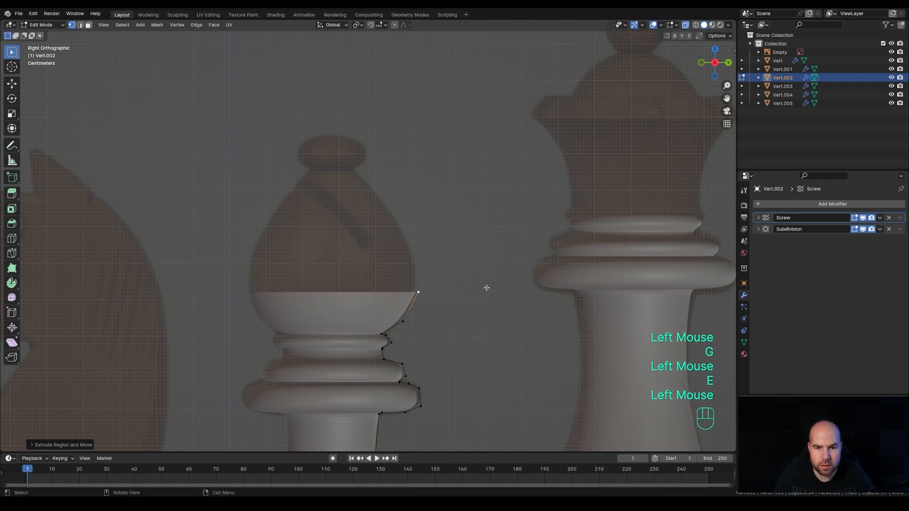
{"action": "key", "text": "e"}
{"action": "left_click", "coordinate": [484, 249]}
{"action": "key", "text": "e"}
{"action": "left_click", "coordinate": [462, 203]}
{"action": "key", "text": "e"}
{"action": "left_click", "coordinate": [412, 137]}
Step: Extrude the profile of the bishop's finial around its rim and inward across its top
{"action": "key", "text": "e"}
{"action": "left_click", "coordinate": [426, 124]}
{"action": "key", "text": "e"}
{"action": "left_click", "coordinate": [424, 110]}
{"action": "key", "text": "e"}
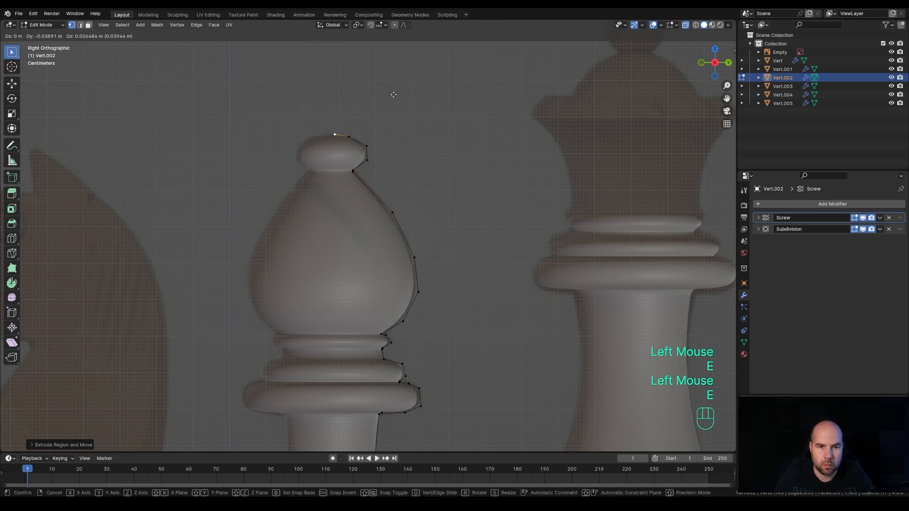
{"action": "left_click", "coordinate": [393, 95]}
Step: Slide the finial's end vertex along Y to the bishop's center axis and return to Object Mode
{"action": "middle_click_drag", "start_coordinate": [394, 94], "coordinate": [436, 186]}
{"action": "key", "text": "g"}
{"action": "key", "text": "y"}
{"action": "left_click", "coordinate": [371, 186]}
{"action": "middle_click_drag", "start_coordinate": [371, 185], "coordinate": [347, 240]}
{"action": "scroll", "coordinate": [374, 243], "scroll_direction": "down", "scroll_amount": 1}
{"action": "key", "text": "KP_3"}
{"action": "scroll", "coordinate": [362, 248], "scroll_direction": "down", "scroll_amount": 3}
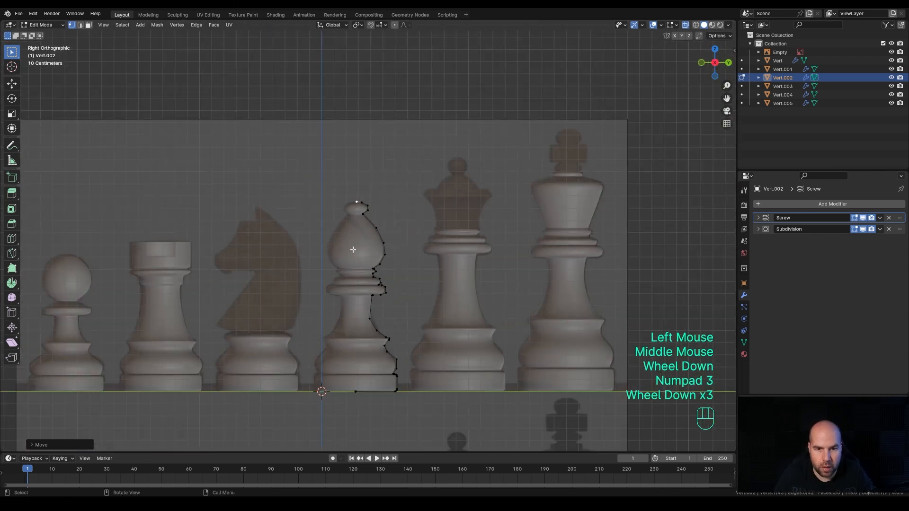
{"action": "scroll", "coordinate": [363, 248], "scroll_direction": "up", "scroll_amount": 2}
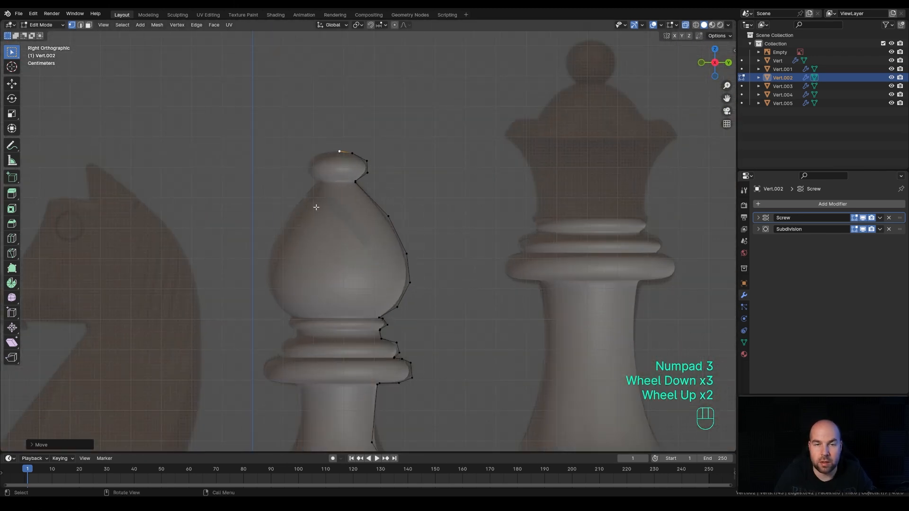
{"action": "key", "text": "Tab"}
Step: Snap the 3D cursor to the selected bishop and add a cube there
{"action": "scroll", "coordinate": [365, 220], "scroll_direction": "down", "scroll_amount": 4}
{"action": "scroll", "coordinate": [365, 220], "scroll_direction": "up", "scroll_amount": 5}
{"action": "scroll", "coordinate": [366, 220], "scroll_direction": "down", "scroll_amount": 3}
{"action": "middle_click_drag", "start_coordinate": [407, 232], "coordinate": [441, 241], "text": "shift"}
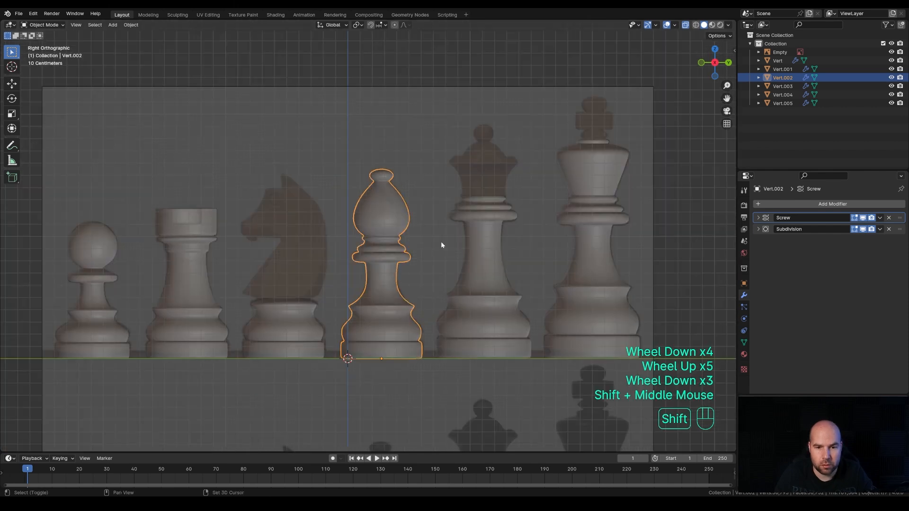
{"action": "key", "text": "shift+s"}
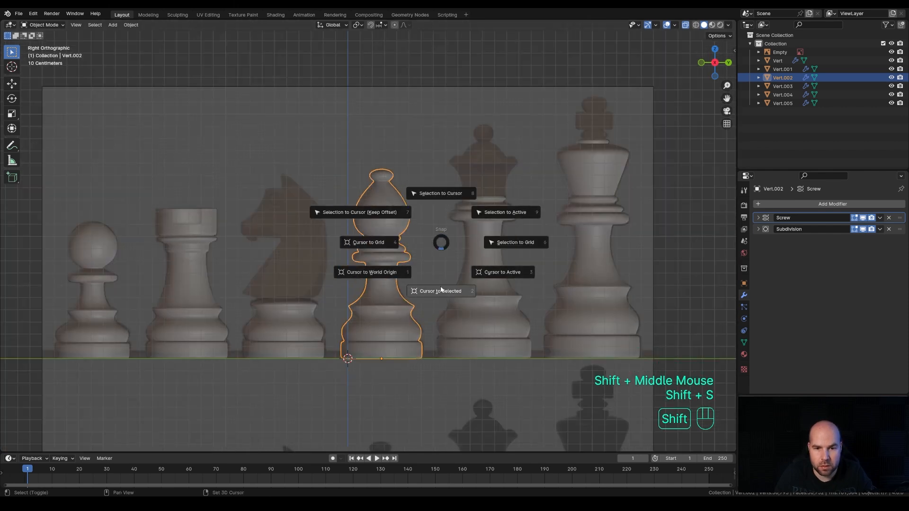
{"action": "left_click", "coordinate": [416, 289]}
{"action": "key", "text": "shift+a"}
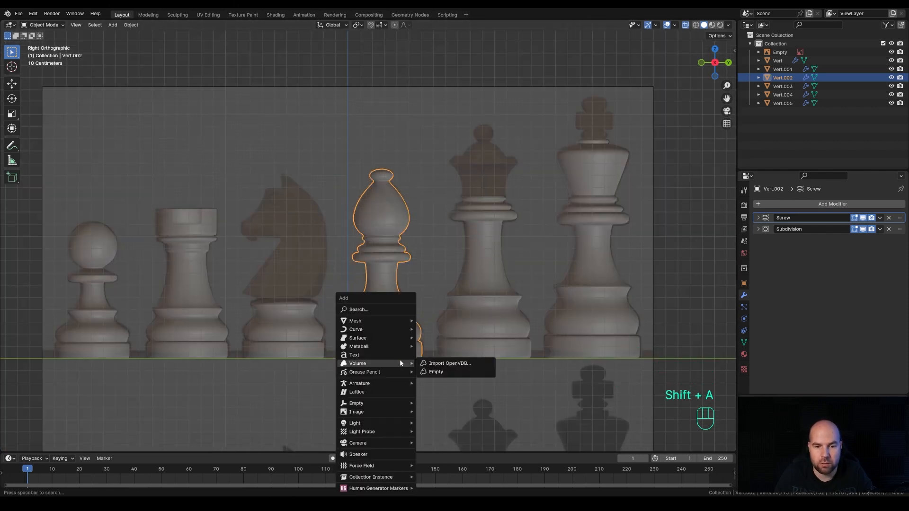
{"action": "mouse_move", "coordinate": [402, 320]}
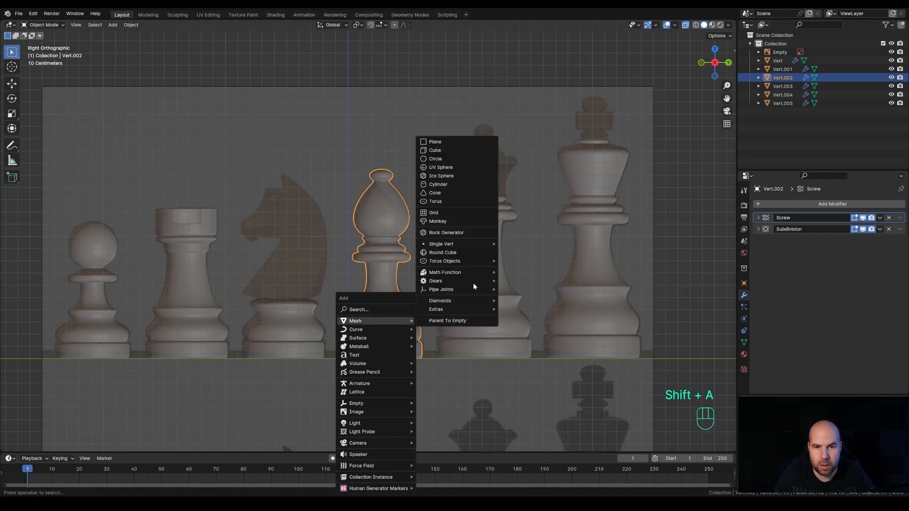
{"action": "left_click", "coordinate": [453, 150]}
Step: Scale the cube's mesh down and stretch it along Z into a narrow bar, and return to Object Mode
{"action": "key", "text": "Tab"}
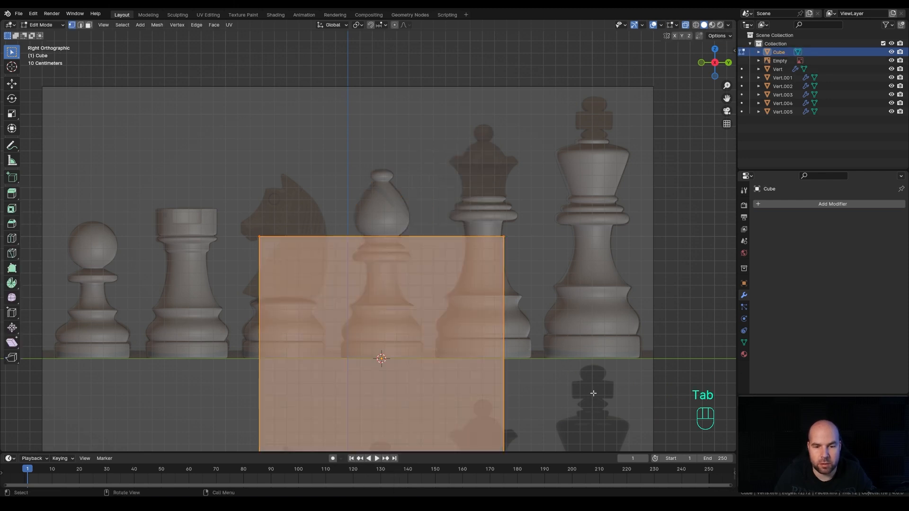
{"action": "key", "text": "s"}
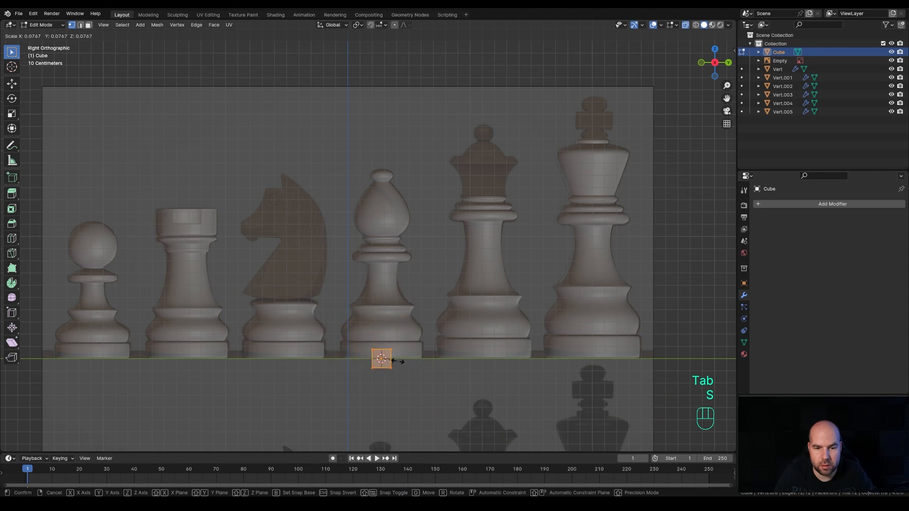
{"action": "left_click", "coordinate": [390, 361]}
{"action": "key", "text": "s"}
{"action": "key", "text": "Escape"}
{"action": "key", "text": "s"}
{"action": "key", "text": "z"}
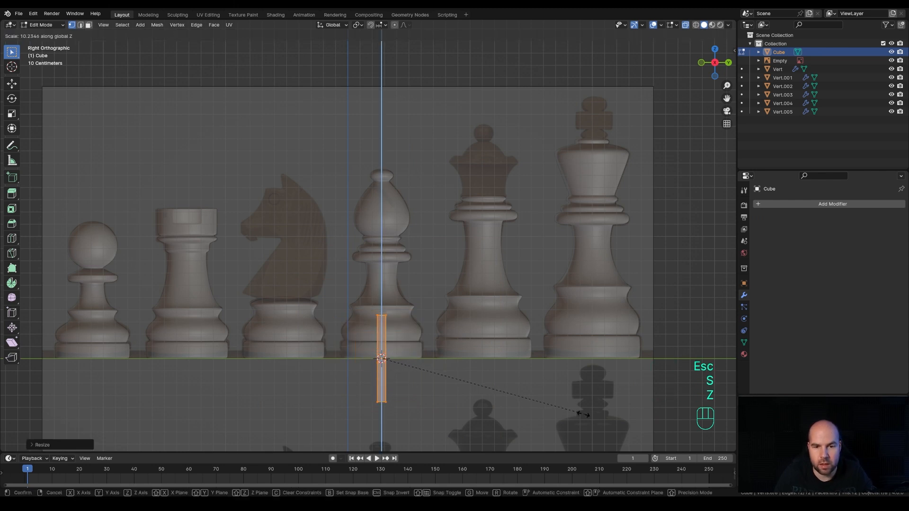
{"action": "left_click", "coordinate": [540, 406]}
{"action": "key", "text": "Tab"}
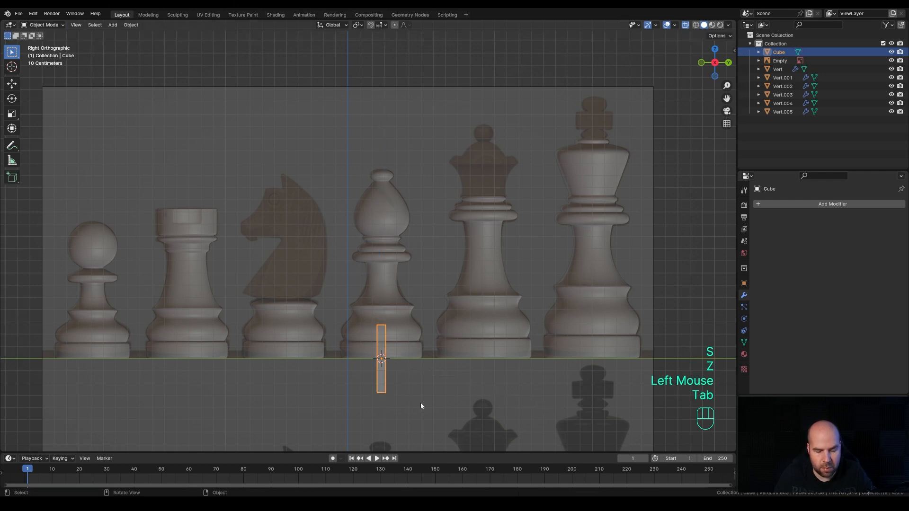
Step: Move the bar up to the upper side of the bishop's head and rotate it about -38 degrees for the slit
{"action": "key", "text": "g"}
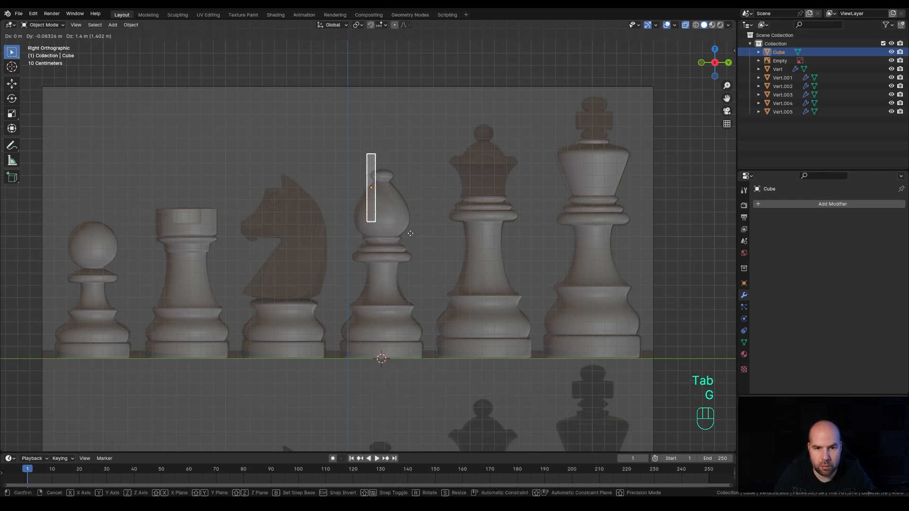
{"action": "left_click", "coordinate": [408, 234]}
{"action": "middle_click_drag", "start_coordinate": [388, 204], "coordinate": [401, 257], "text": "shift"}
{"action": "scroll", "coordinate": [477, 341], "scroll_direction": "down", "scroll_amount": 2}
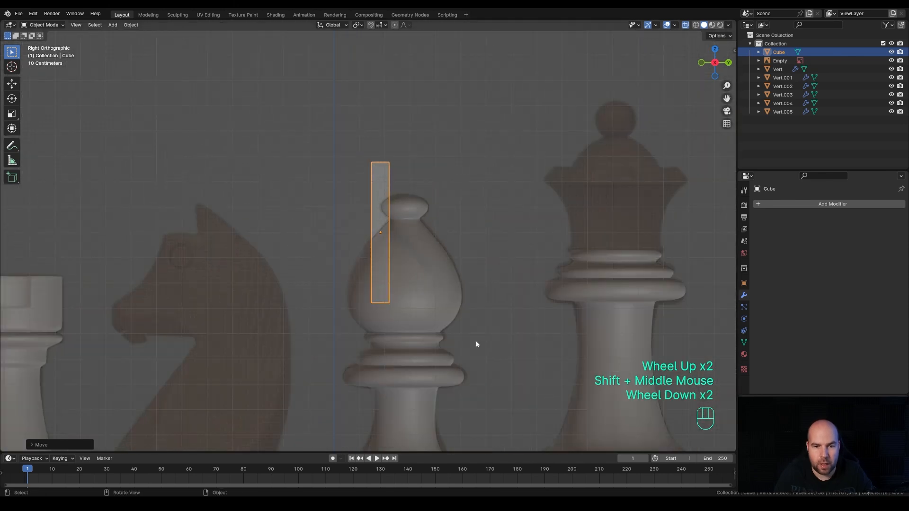
{"action": "key", "text": "r"}
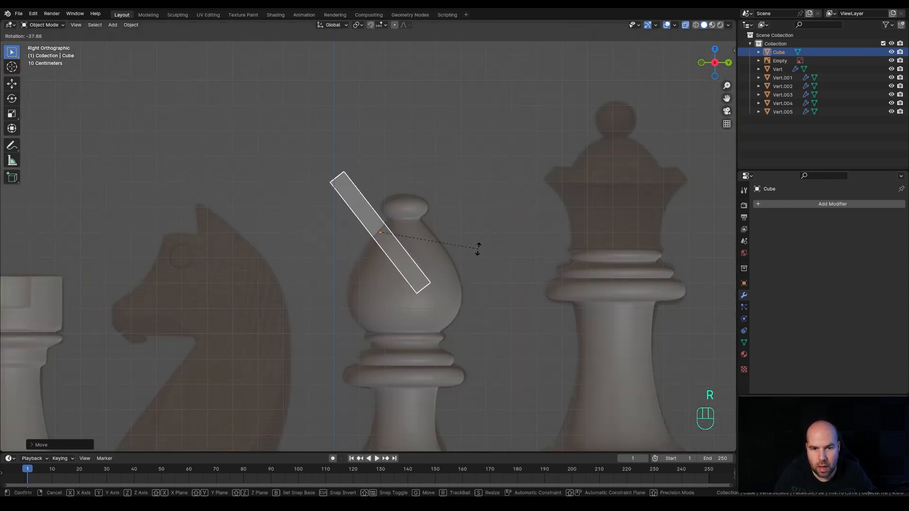
{"action": "left_click", "coordinate": [478, 248]}
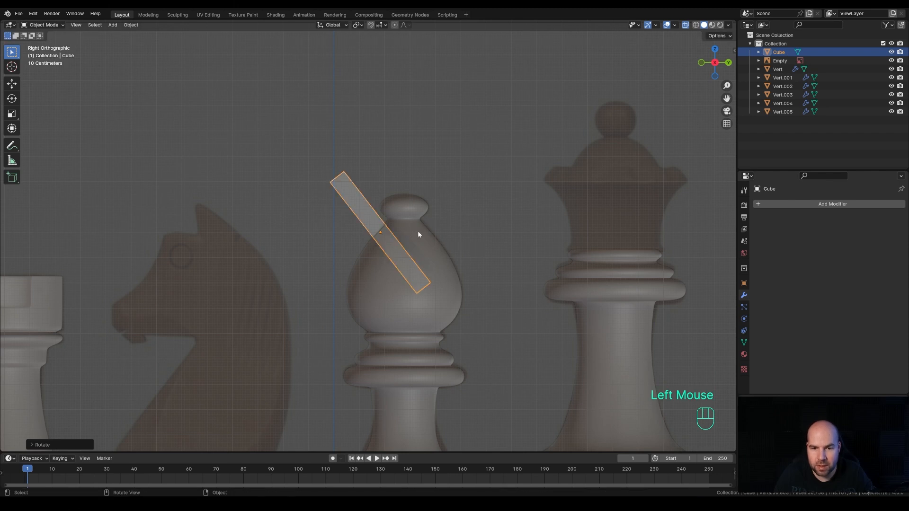
{"action": "key", "text": "g"}
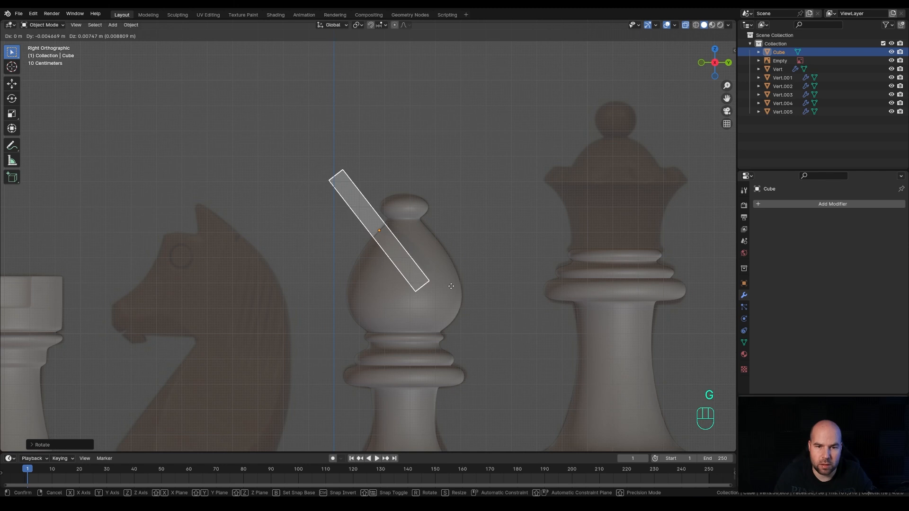
{"action": "left_click", "coordinate": [451, 286]}
Step: Thin the bar's mesh along its local Y axis to about 0.76 of its thickness in Edit Mode
{"action": "key", "text": "Tab"}
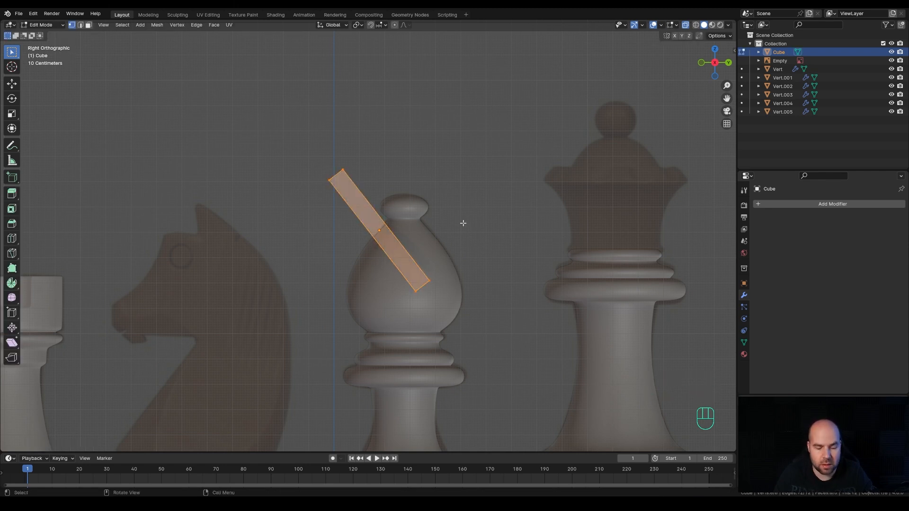
{"action": "key", "text": "s"}
{"action": "key", "text": "y"}
{"action": "key", "text": "t"}
{"action": "key", "text": "y"}
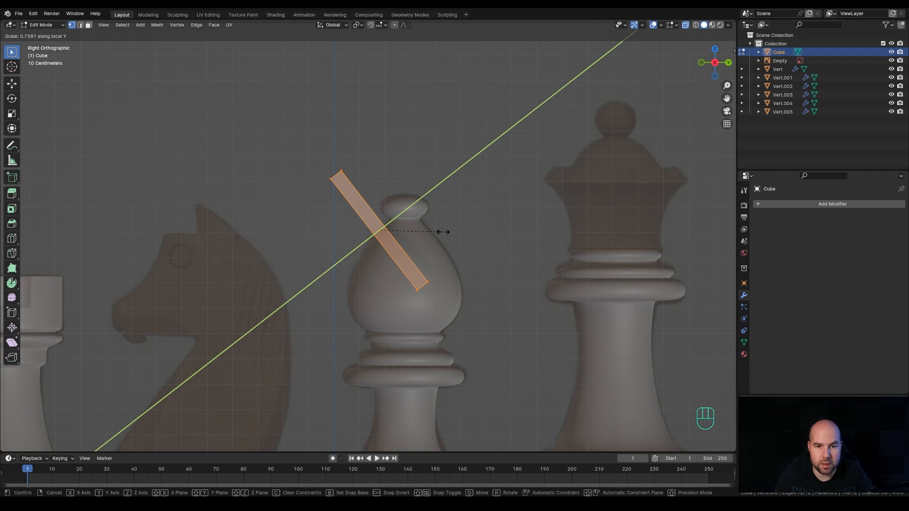
{"action": "left_click", "coordinate": [442, 231]}
Step: Shorten the bar by edge-sliding its upper end vertices down to just outside the bishop's head
{"action": "left_click_drag", "start_coordinate": [278, 135], "coordinate": [384, 207]}
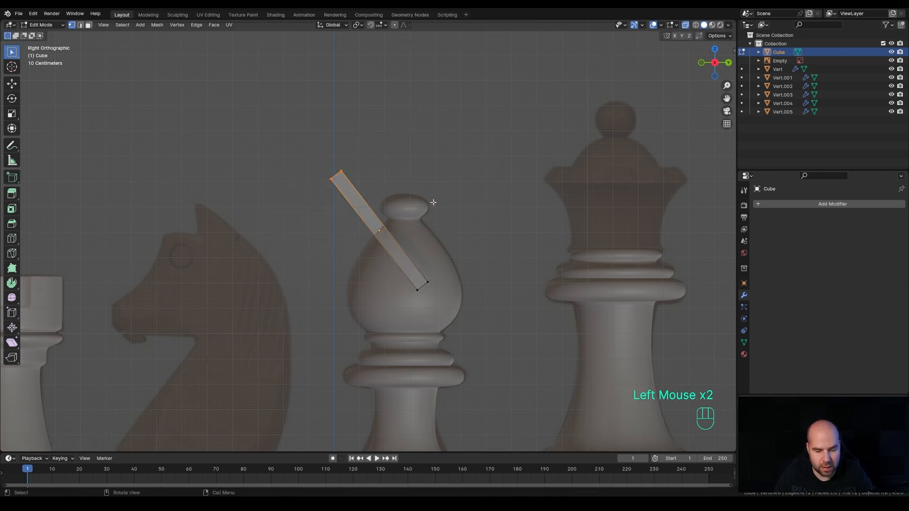
{"action": "key", "text": "g"}
{"action": "key", "text": "g"}
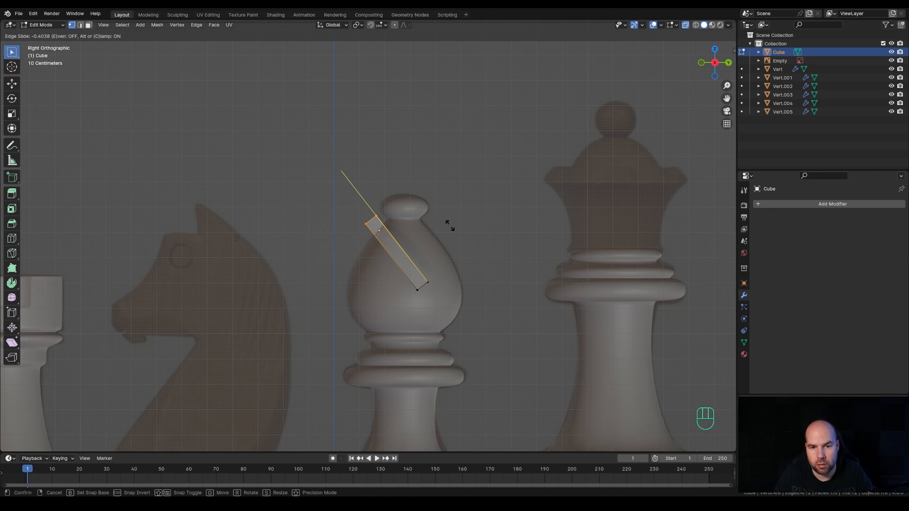
{"action": "left_click", "coordinate": [449, 226]}
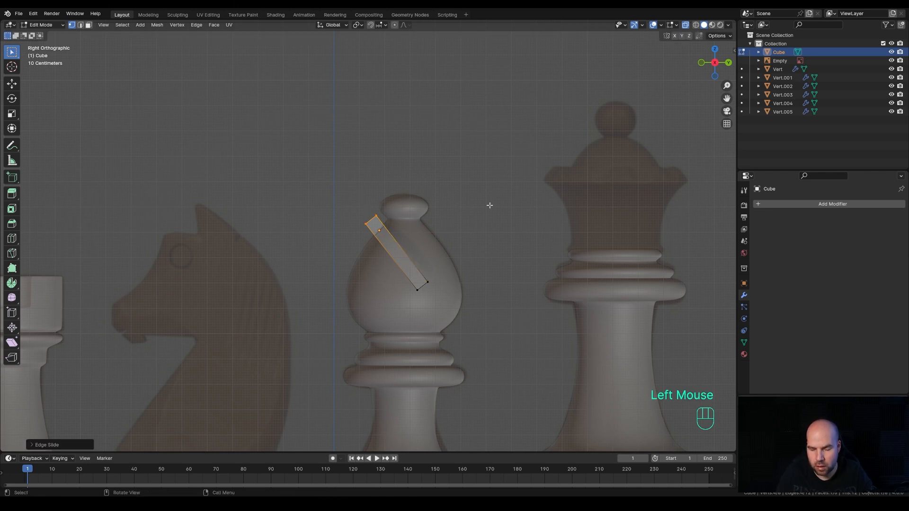
Step: Widen the whole bar along X so it extends across the bishop's head, and return to Object Mode
{"action": "key", "text": "KP_7"}
{"action": "key", "text": "a"}
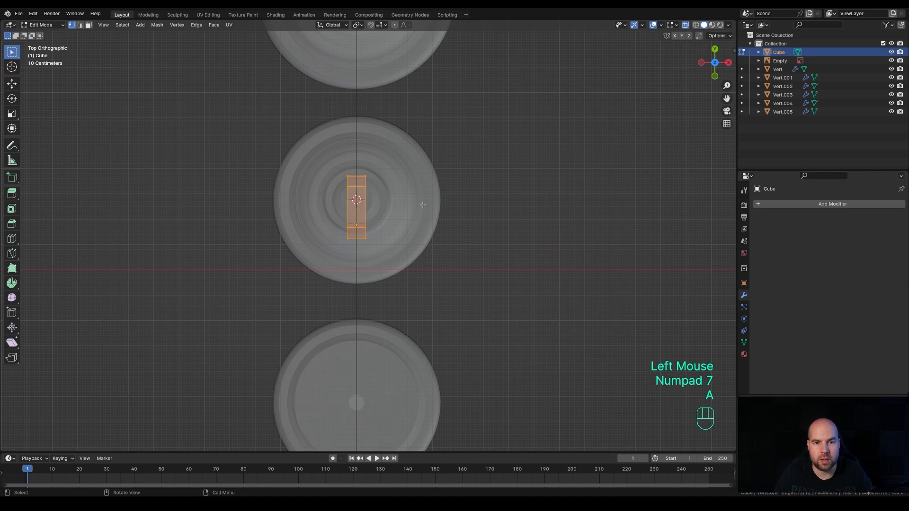
{"action": "key", "text": "s"}
{"action": "key", "text": "x"}
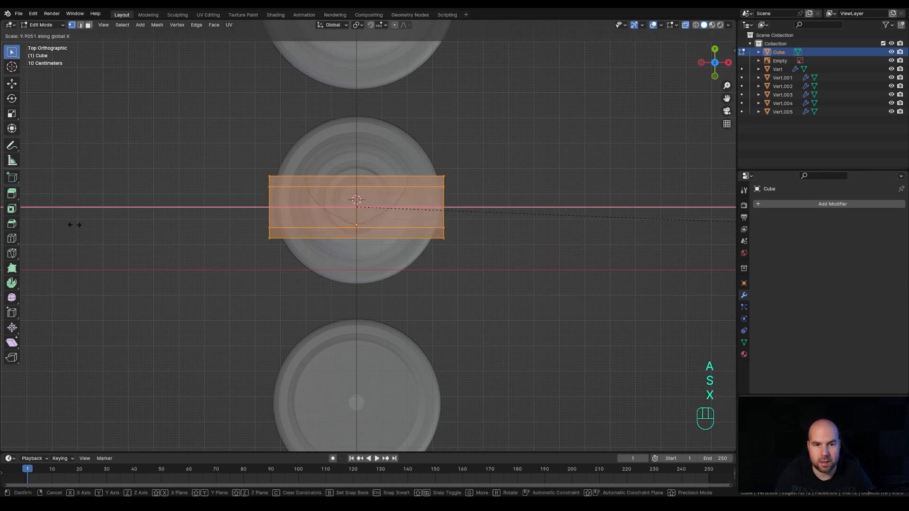
{"action": "left_click", "coordinate": [676, 226]}
{"action": "mouse_move", "coordinate": [474, 235]}
{"action": "middle_mouse_down"}
{"action": "mouse_move", "coordinate": [365, 222]}
{"action": "mouse_move", "coordinate": [446, 248]}
{"action": "mouse_move", "coordinate": [463, 237]}
{"action": "middle_mouse_up"}
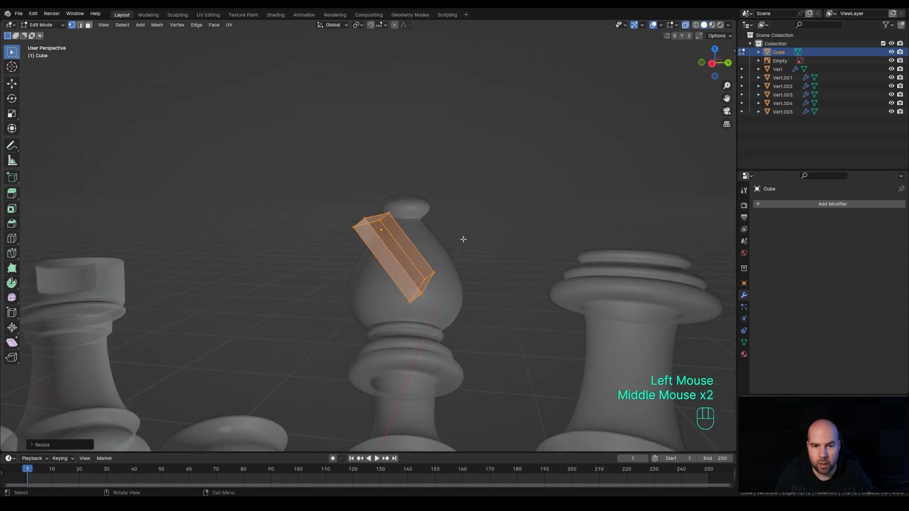
{"action": "key", "text": "Tab"}
{"action": "key", "text": "Tab"}
{"action": "key", "text": "Tab"}
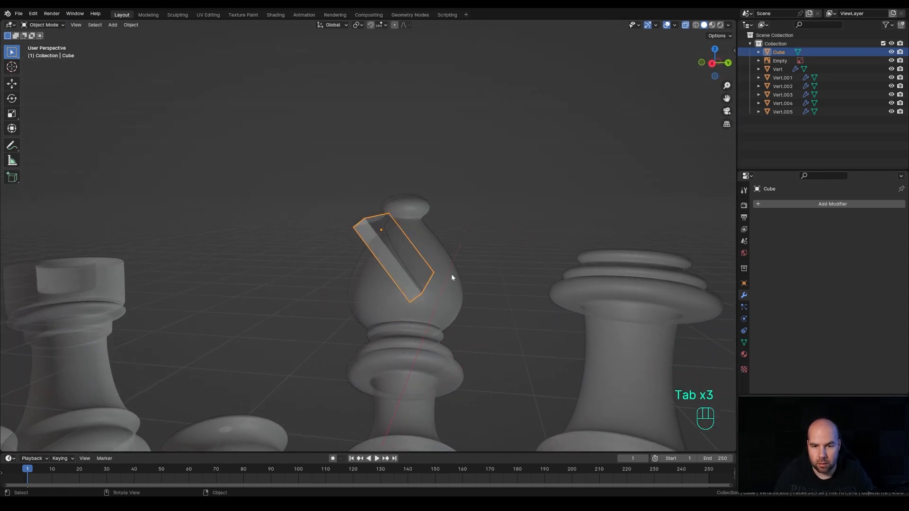
Step: Check in the add-on preferences whether the Bool Tool add-on is enabled, searching for "bool"
{"action": "left_click", "coordinate": [33, 13]}
{"action": "left_click", "coordinate": [61, 123]}
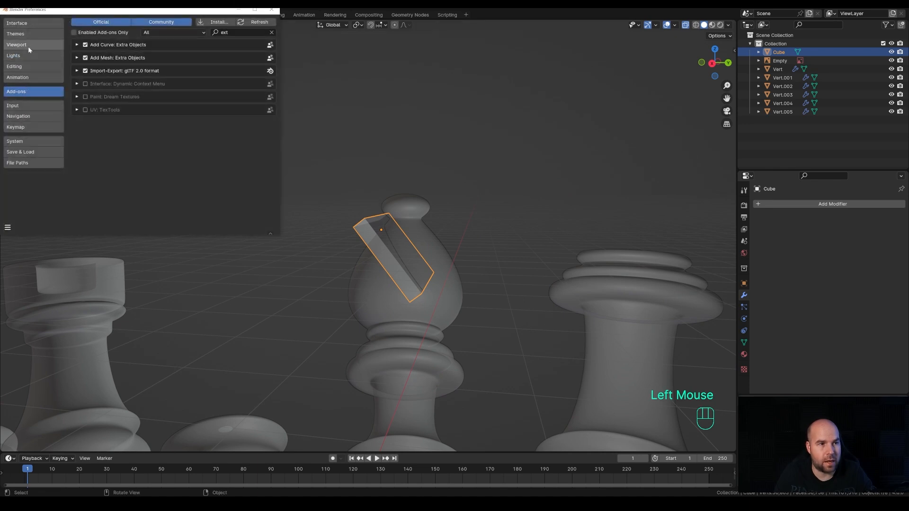
{"action": "left_click", "coordinate": [231, 32]}
{"action": "type", "text": "bool"}
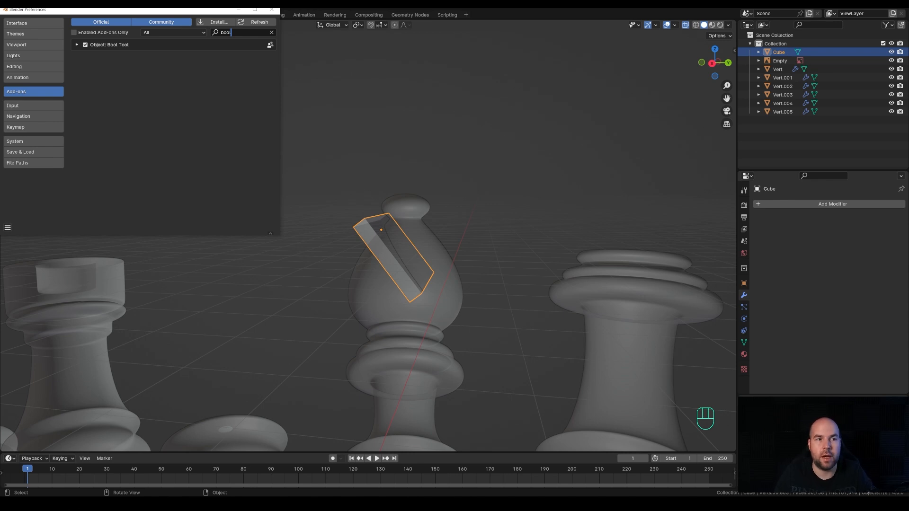
{"action": "left_click", "coordinate": [271, 10]}
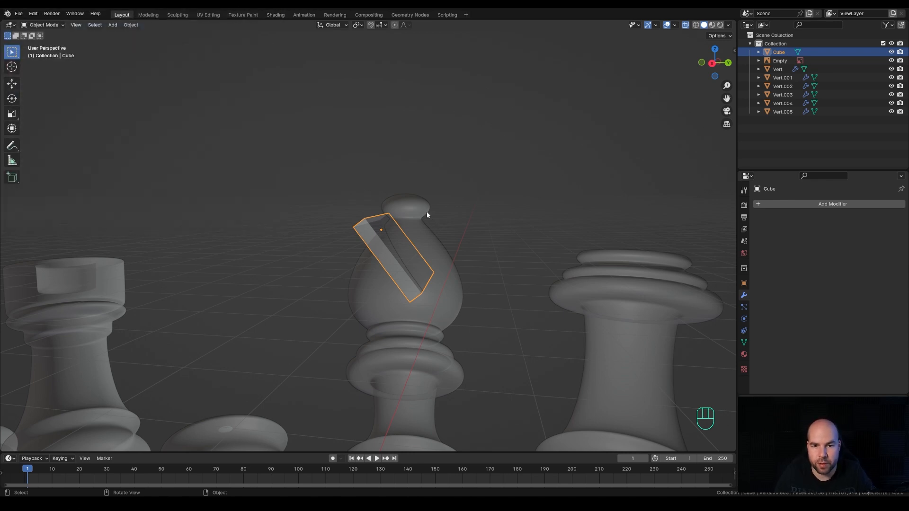
Step: Subtract the bar from the bishop with a Bool Tool difference, and turn off X-ray display
{"action": "left_click", "coordinate": [445, 254], "text": "shift"}
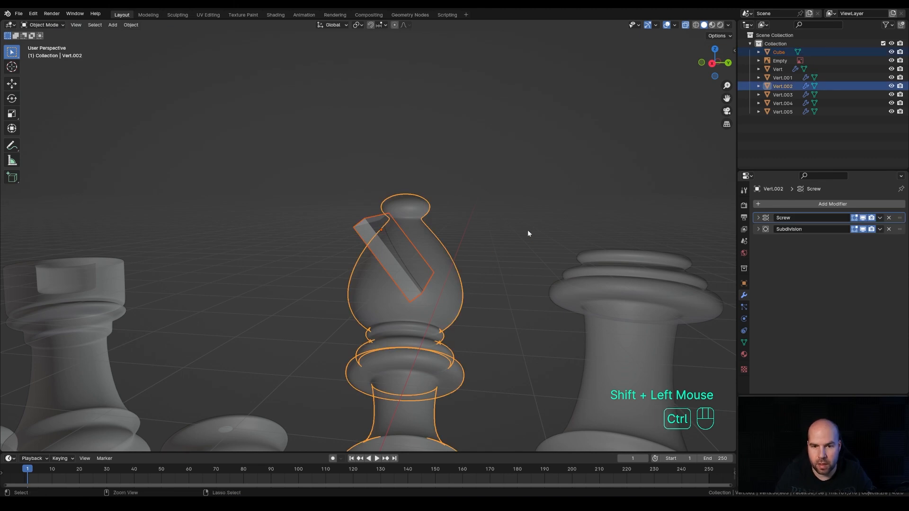
{"action": "key", "text": "ctrl+KP_Subtract"}
{"action": "middle_click_drag", "start_coordinate": [385, 268], "coordinate": [413, 274]}
{"action": "middle_click_drag", "start_coordinate": [470, 287], "coordinate": [419, 269], "text": "shift"}
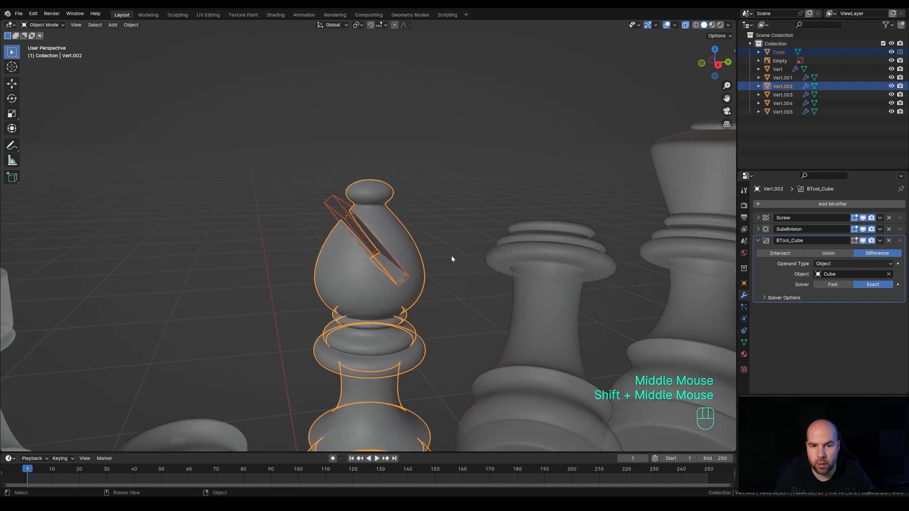
{"action": "left_click", "coordinate": [685, 25]}
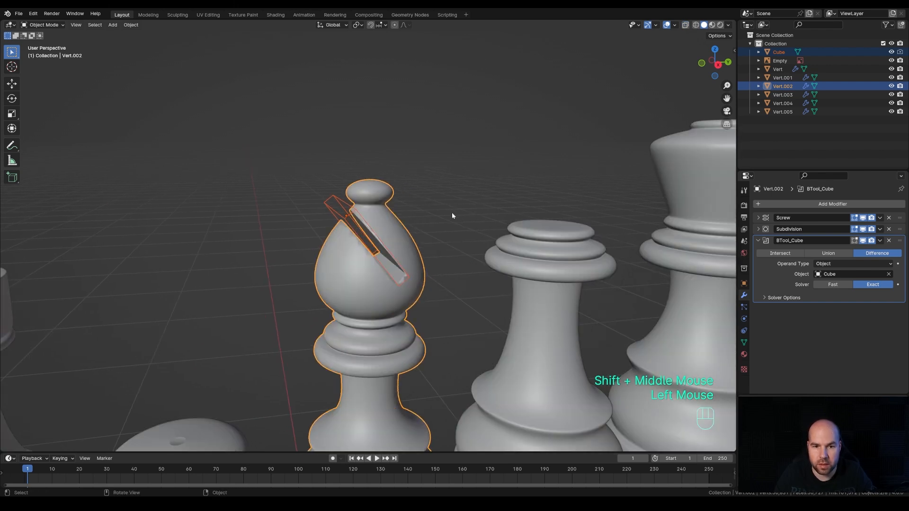
{"action": "scroll", "coordinate": [414, 270], "scroll_direction": "up", "scroll_amount": 3}
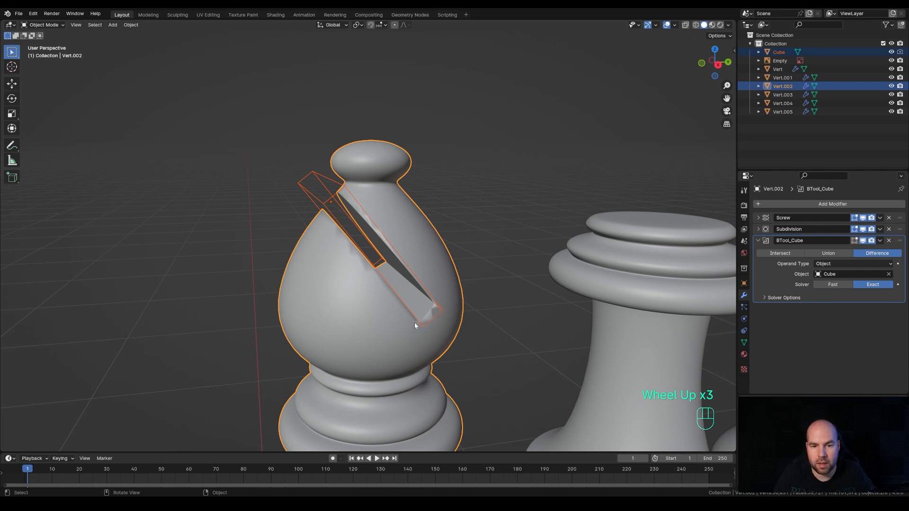
Step: Apply Shade Auto Smooth to the bishop with its cut slit
{"action": "middle_click_drag", "start_coordinate": [348, 277], "coordinate": [338, 268]}
{"action": "right_click", "coordinate": [338, 269]}
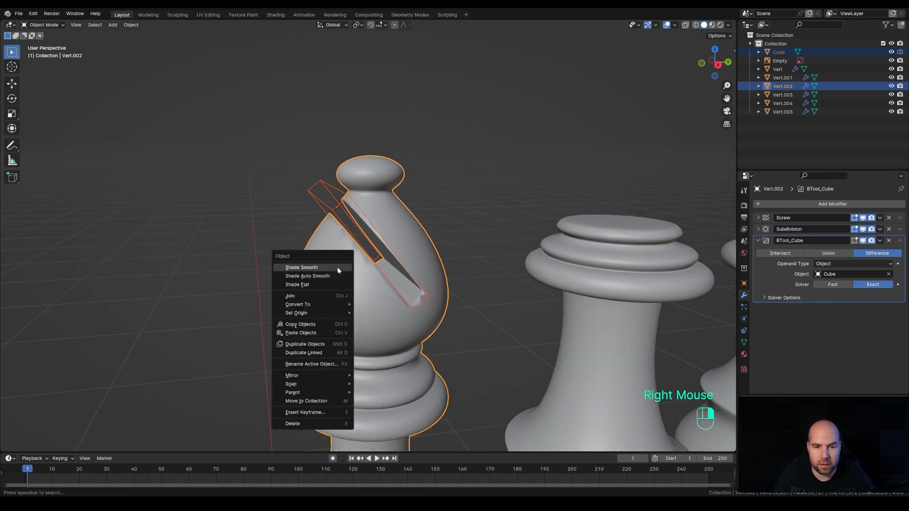
{"action": "left_click", "coordinate": [309, 277]}
{"action": "middle_click_drag", "start_coordinate": [463, 293], "coordinate": [389, 262]}
{"action": "scroll", "coordinate": [423, 290], "scroll_direction": "down", "scroll_amount": 5}
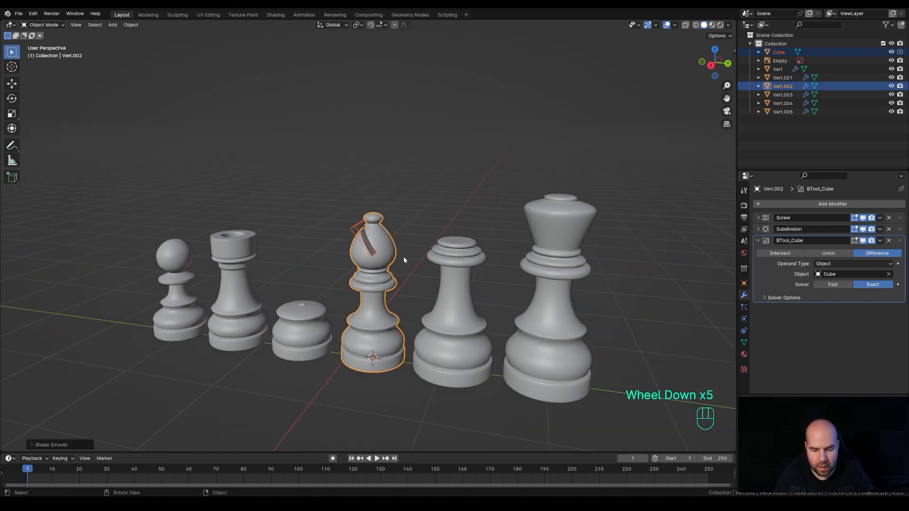
Step: Parent the cutter bar to the bishop with Object (Keep Transform) and test the link by moving the bishop
{"action": "key", "text": "ctrl+p"}
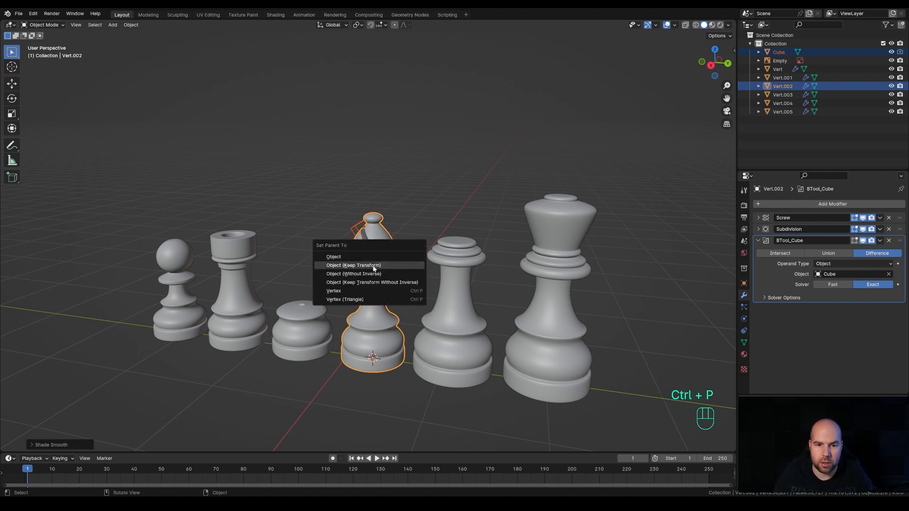
{"action": "left_click", "coordinate": [374, 269]}
{"action": "left_click", "coordinate": [384, 243]}
{"action": "left_click", "coordinate": [384, 243]}
{"action": "key", "text": "g"}
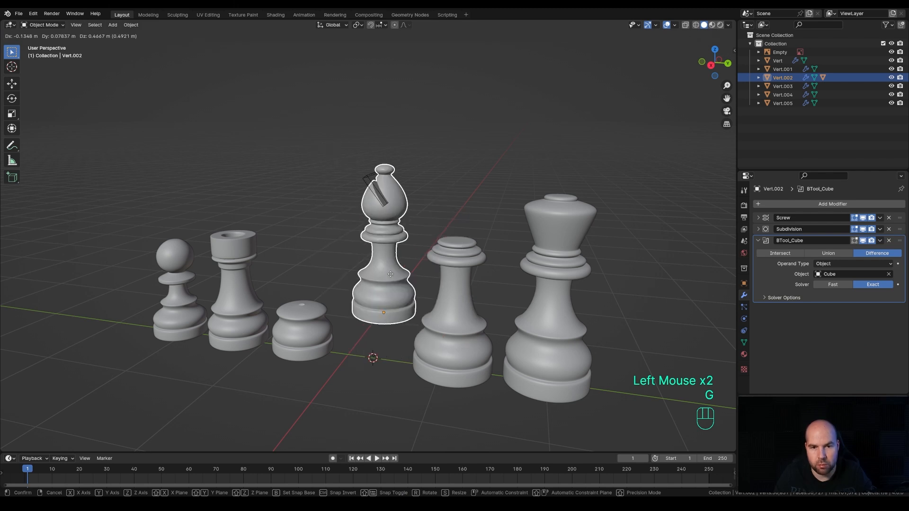
{"action": "key", "text": "Escape"}
Step: Snap the 3D cursor to the rook and add a cube there
{"action": "middle_click_drag", "start_coordinate": [306, 284], "coordinate": [318, 297]}
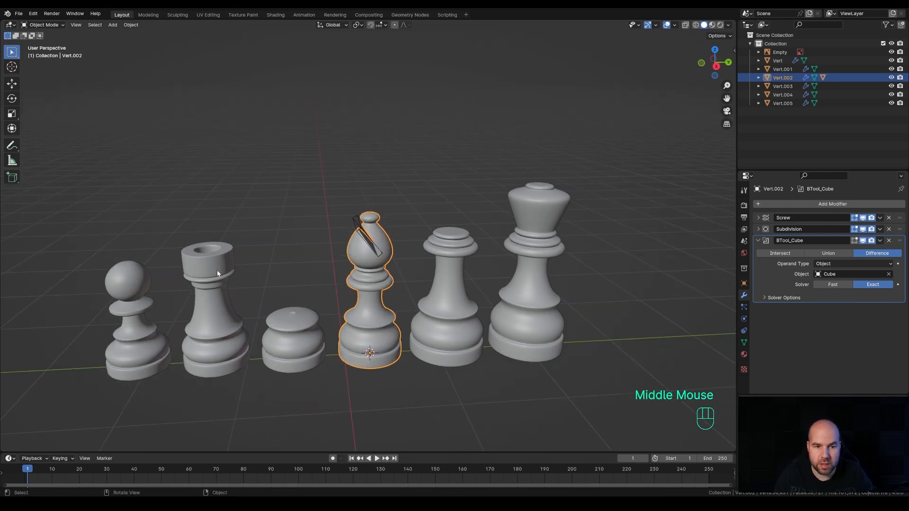
{"action": "middle_click_drag", "start_coordinate": [256, 295], "coordinate": [326, 249], "text": "shift"}
{"action": "double_click", "coordinate": [275, 261]}
{"action": "left_click", "coordinate": [275, 262]}
{"action": "key", "text": "shift+s"}
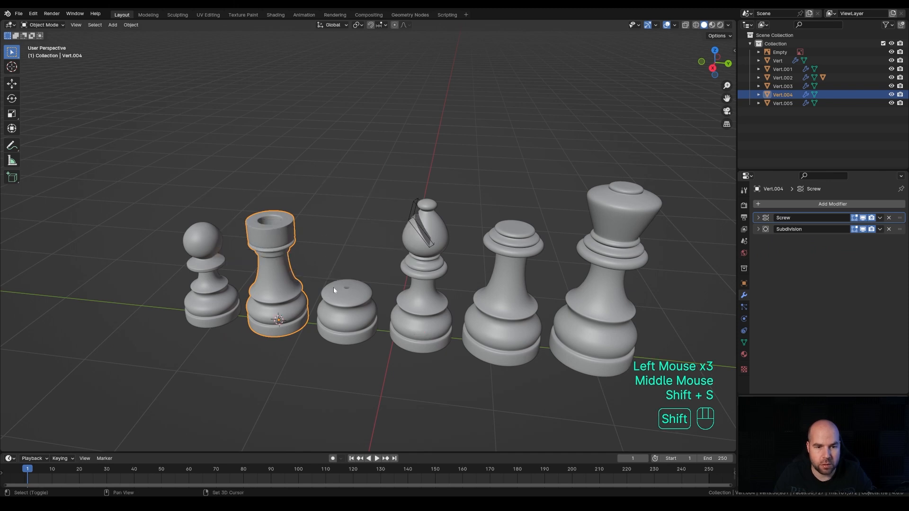
{"action": "key", "text": "shift+a"}
{"action": "mouse_move", "coordinate": [322, 283]}
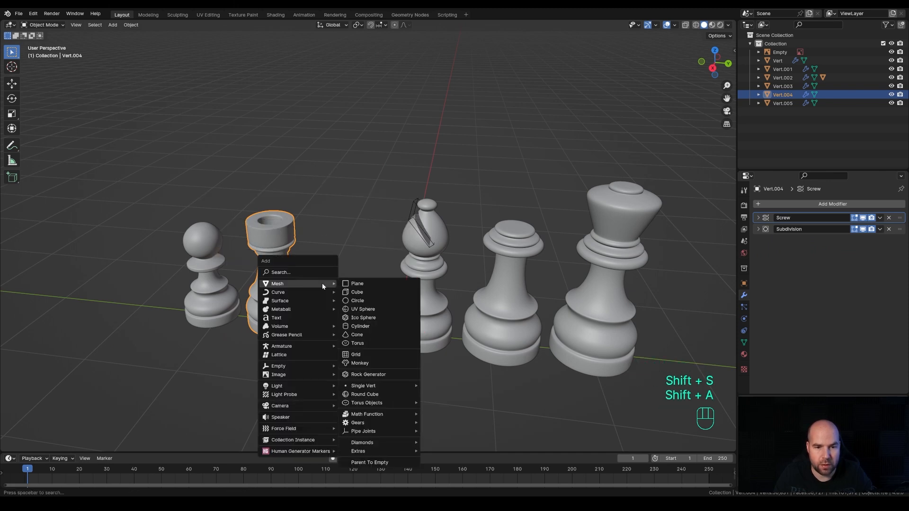
{"action": "left_click", "coordinate": [357, 293]}
Step: With X-ray on, scale the cube's mesh down to a small block, stretch it along X past the rook's sides, and return to Object Mode
{"action": "key", "text": "KP_7"}
{"action": "middle_click_drag", "start_coordinate": [478, 359], "coordinate": [509, 280], "text": "shift"}
{"action": "key", "text": "Tab"}
{"action": "scroll", "coordinate": [474, 296], "scroll_direction": "up", "scroll_amount": 3}
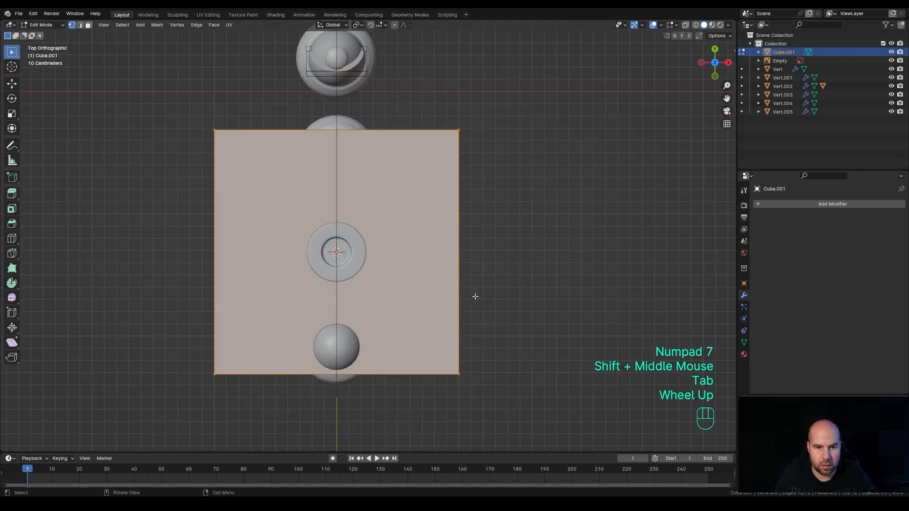
{"action": "left_click", "coordinate": [686, 25]}
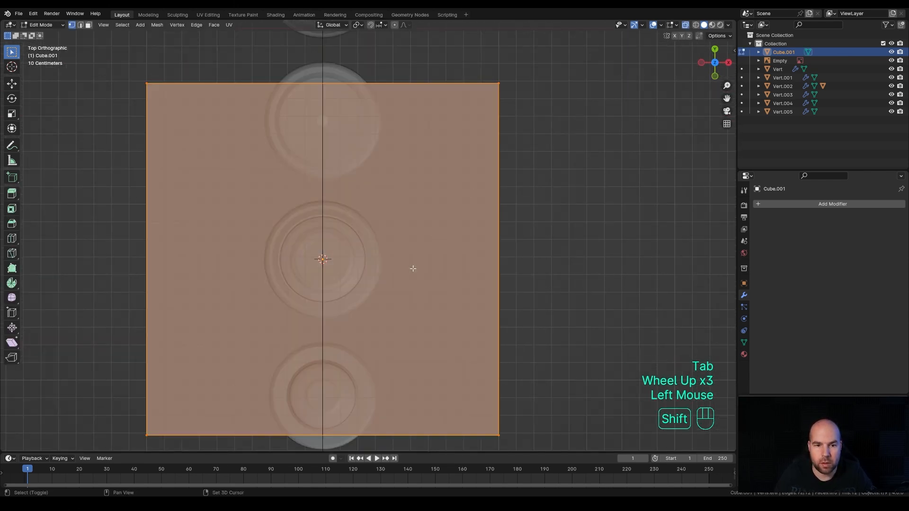
{"action": "middle_click_drag", "start_coordinate": [402, 270], "coordinate": [434, 261], "text": "shift"}
{"action": "key", "text": "s"}
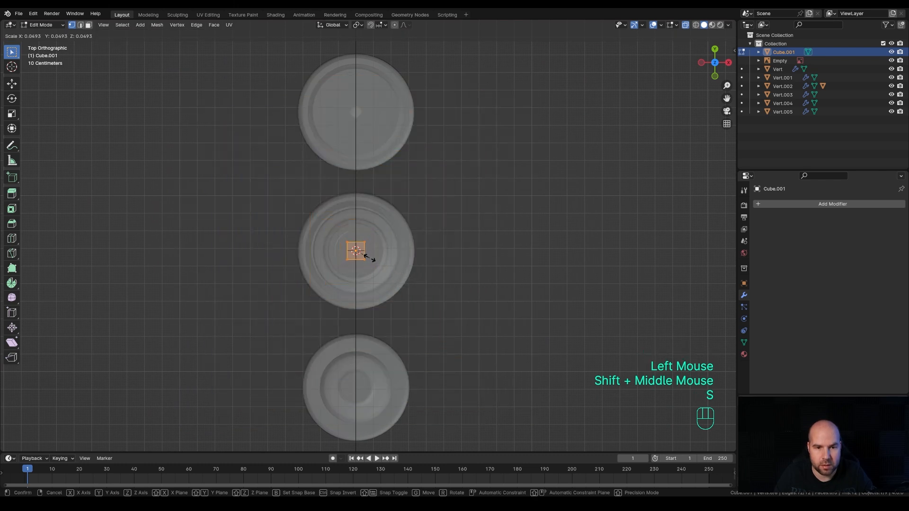
{"action": "left_click", "coordinate": [367, 256]}
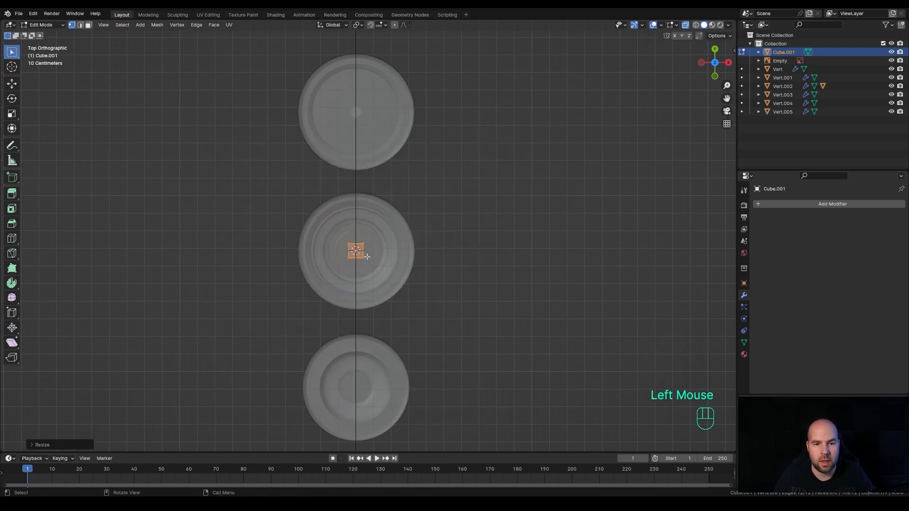
{"action": "key", "text": "s"}
{"action": "key", "text": "x"}
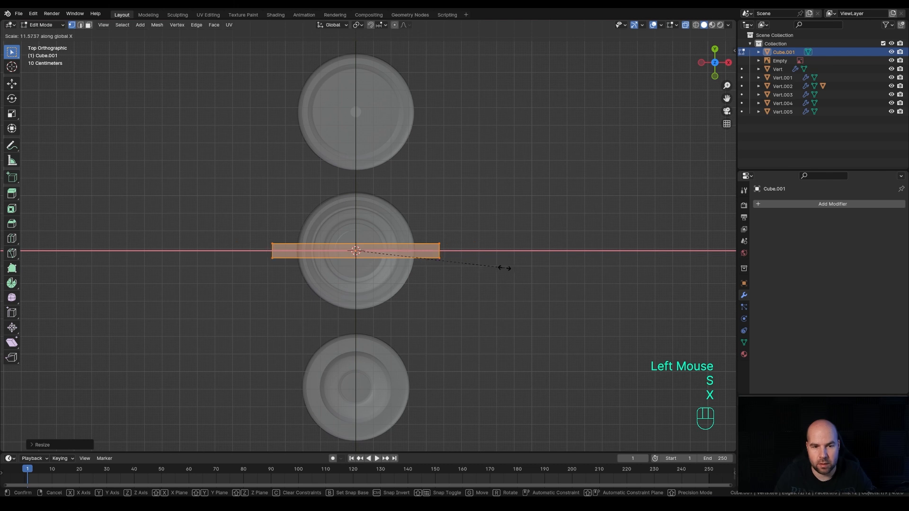
{"action": "left_click", "coordinate": [439, 261]}
{"action": "middle_click_drag", "start_coordinate": [462, 286], "coordinate": [397, 310]}
{"action": "key", "text": "Tab"}
Step: Raise the bar about 1.19 m along Z to the rook's top rim and enter Edit Mode on it
{"action": "key", "text": "KP_3"}
{"action": "key", "text": "g"}
{"action": "key", "text": "z"}
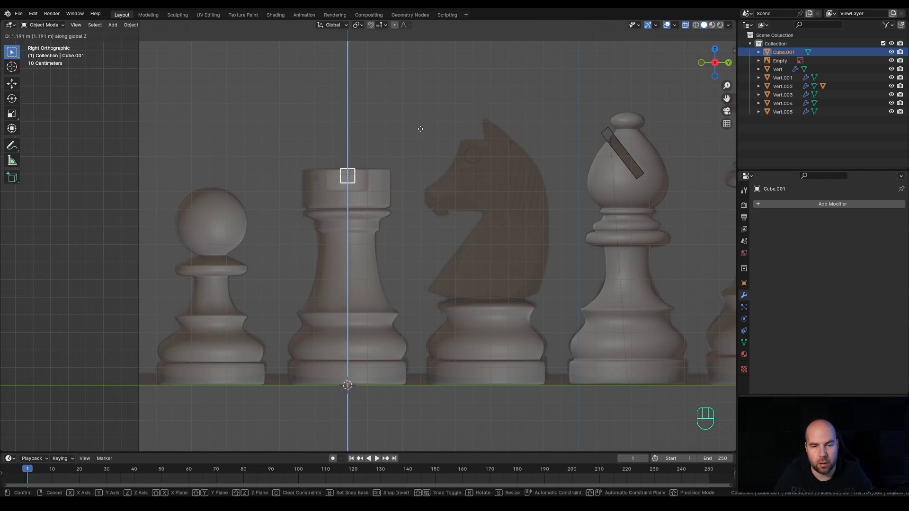
{"action": "left_click", "coordinate": [421, 128]}
{"action": "scroll", "coordinate": [417, 158], "scroll_direction": "up", "scroll_amount": 2}
{"action": "key", "text": "Tab"}
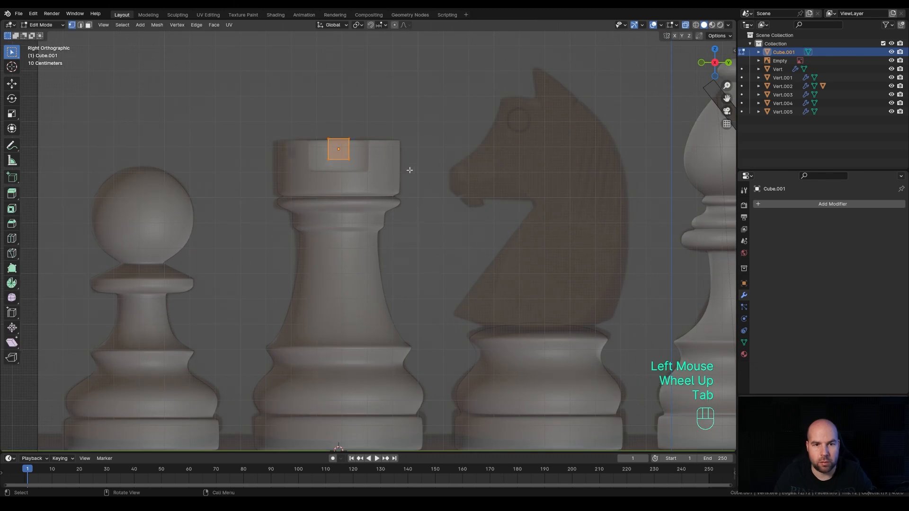
Step: Scale the cutter bar's mesh to about twice its height along Z to match the depth of the rook's notch in the reference
{"action": "key", "text": "s"}
{"action": "key", "text": "z"}
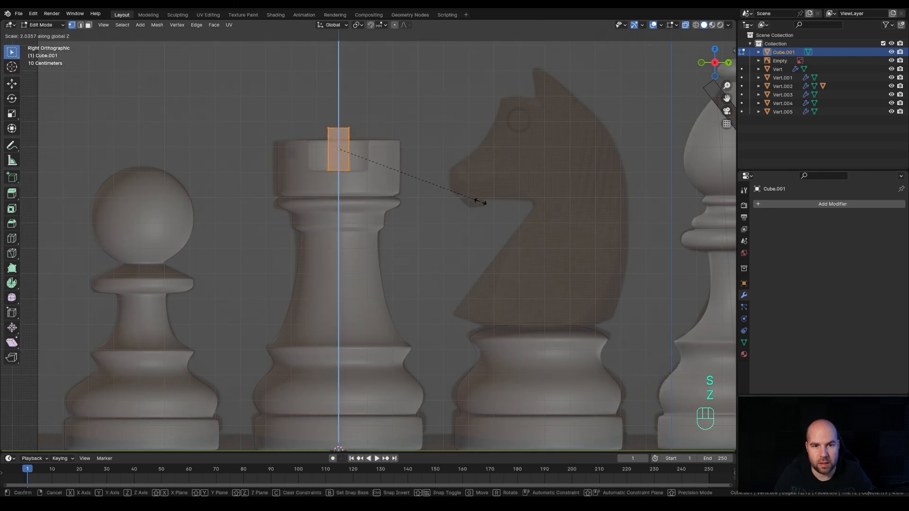
{"action": "left_click", "coordinate": [473, 204]}
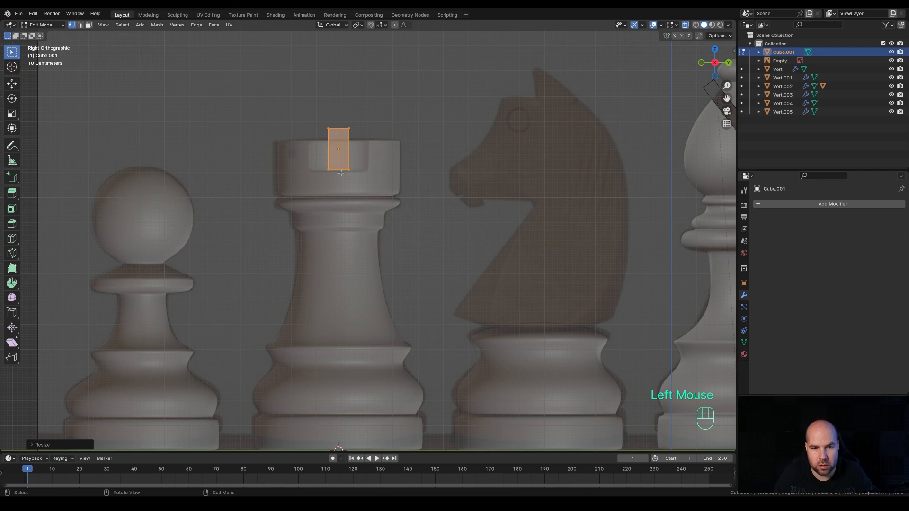
{"action": "scroll", "coordinate": [329, 169], "scroll_direction": "up", "scroll_amount": 2}
{"action": "middle_click_drag", "start_coordinate": [339, 122], "coordinate": [438, 321], "text": "shift"}
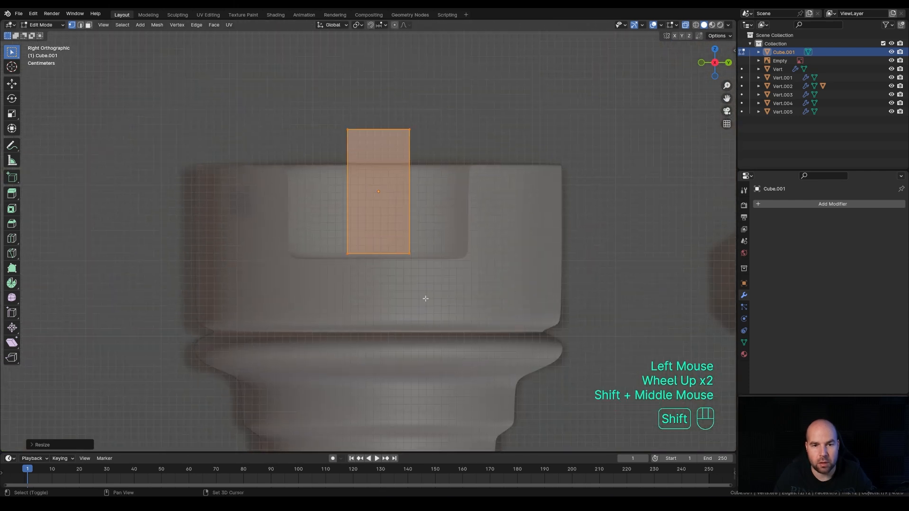
{"action": "scroll", "coordinate": [347, 255], "scroll_direction": "down", "scroll_amount": 4}
{"action": "key", "text": "KP_3"}
{"action": "scroll", "coordinate": [420, 258], "scroll_direction": "up", "scroll_amount": 3}
{"action": "scroll", "coordinate": [420, 258], "scroll_direction": "down", "scroll_amount": 3}
Step: Duplicate the bar within its mesh, rotate the copy 90° about Z to form a cross, and return to Object Mode
{"action": "mouse_move", "coordinate": [420, 258]}
{"action": "middle_mouse_down"}
{"action": "mouse_move", "coordinate": [436, 270]}
{"action": "mouse_move", "coordinate": [404, 250]}
{"action": "middle_mouse_up"}
{"action": "key", "text": "shift+d"}
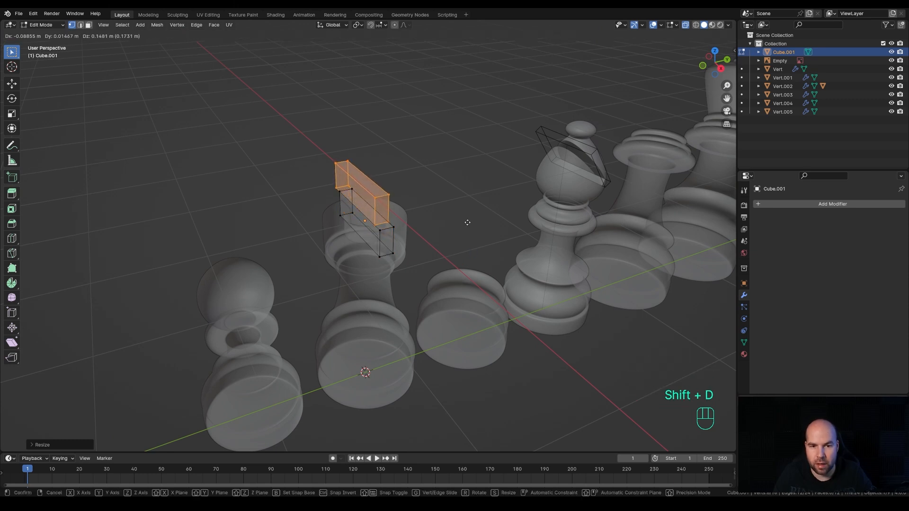
{"action": "key", "text": "r"}
{"action": "key", "text": "z"}
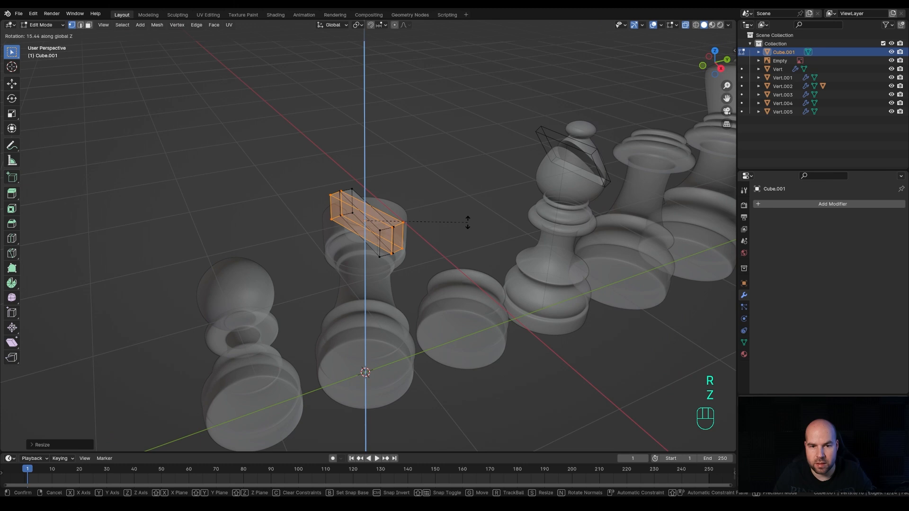
{"action": "type", "text": "90"}
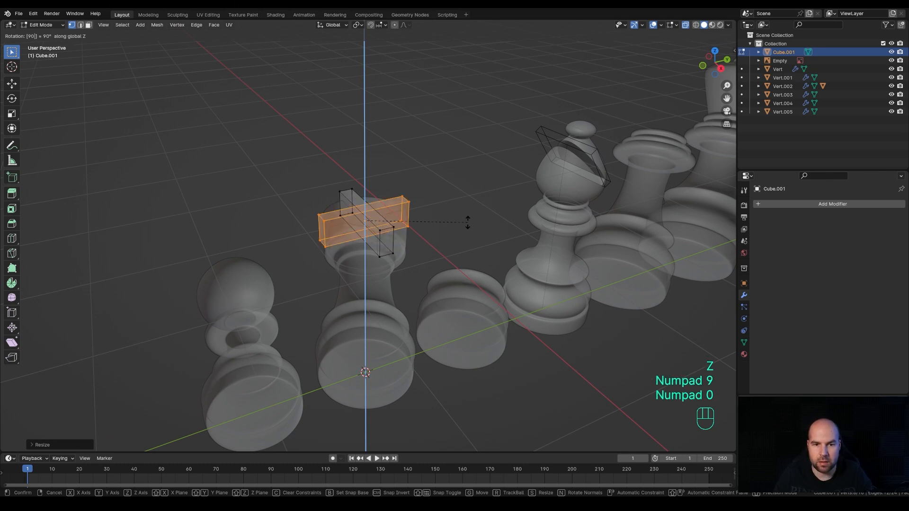
{"action": "key", "text": "KP_Enter"}
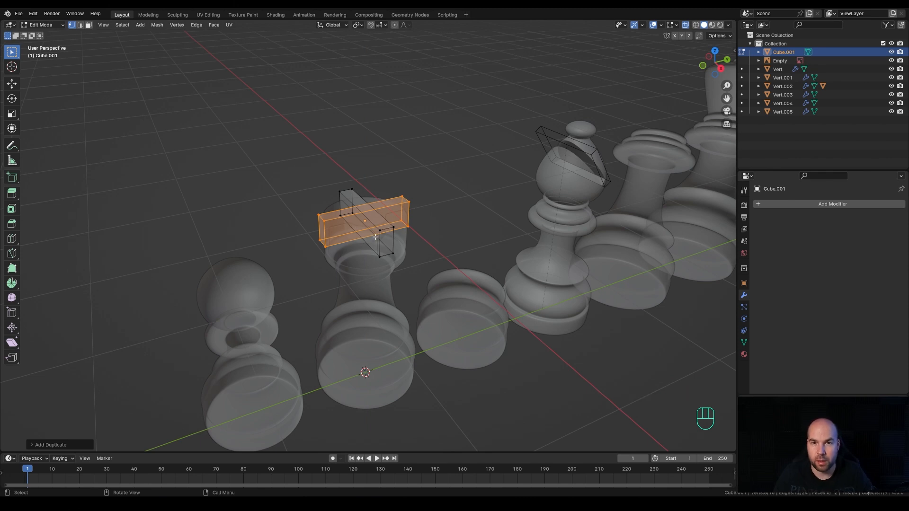
{"action": "key", "text": "Tab"}
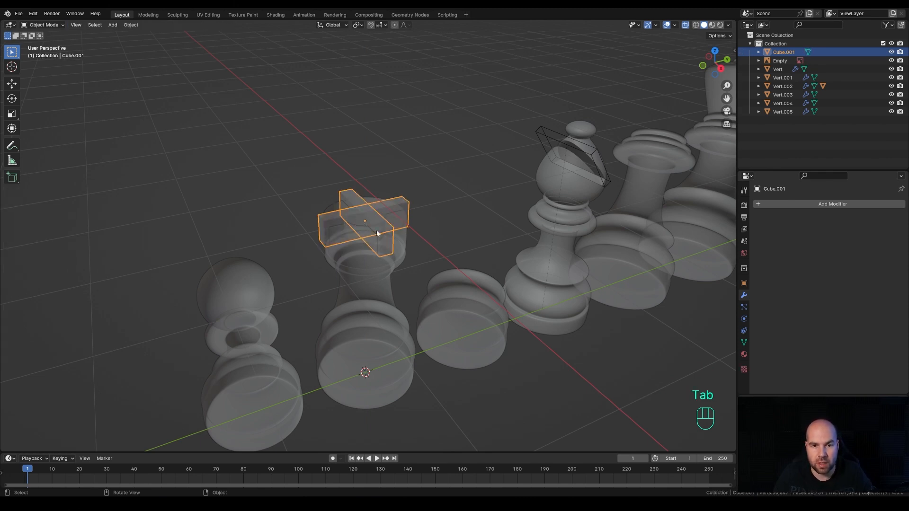
{"action": "key", "text": "g"}
{"action": "key", "text": "Escape"}
Step: Cut the cross-shaped cutter out of the rook's top with a Bool Tool Difference
{"action": "middle_click_drag", "start_coordinate": [407, 198], "coordinate": [410, 258]}
{"action": "left_click", "coordinate": [399, 256], "text": "shift"}
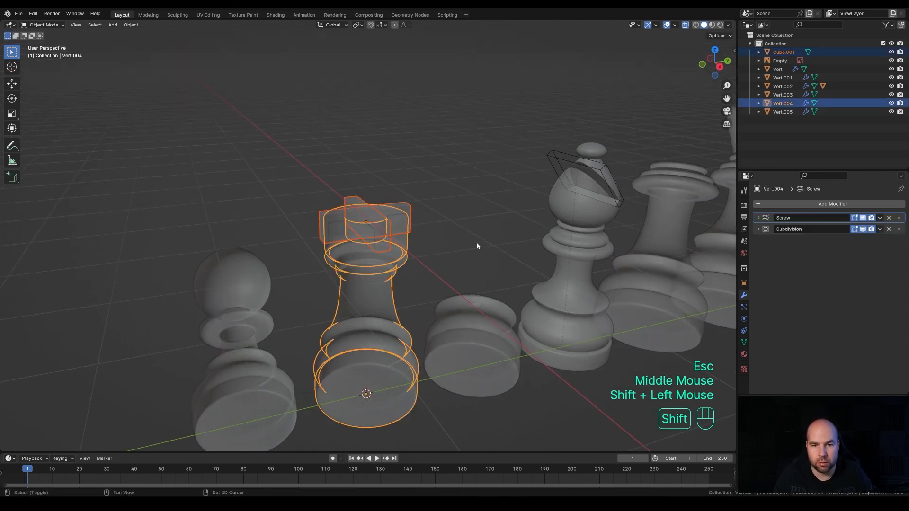
{"action": "key", "text": "ctrl+KP_Subtract"}
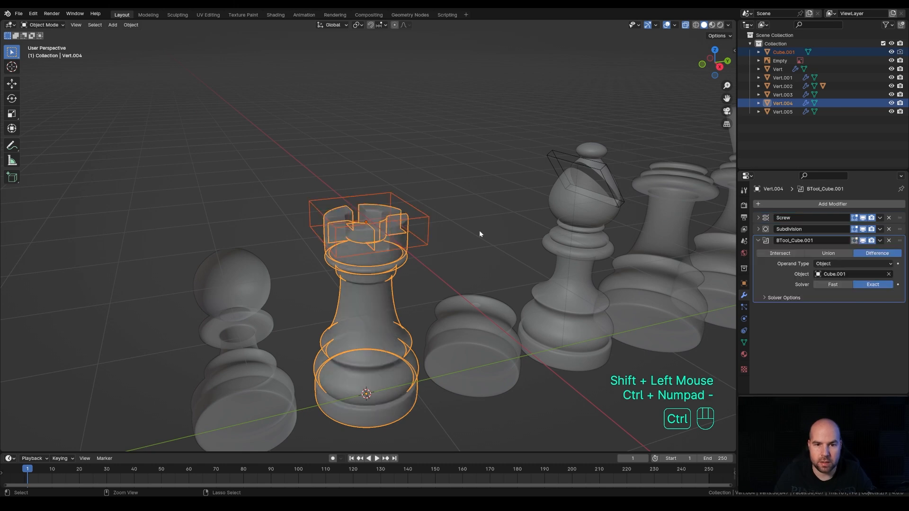
{"action": "middle_click_drag", "start_coordinate": [446, 228], "coordinate": [421, 240]}
{"action": "scroll", "coordinate": [402, 242], "scroll_direction": "up", "scroll_amount": 4}
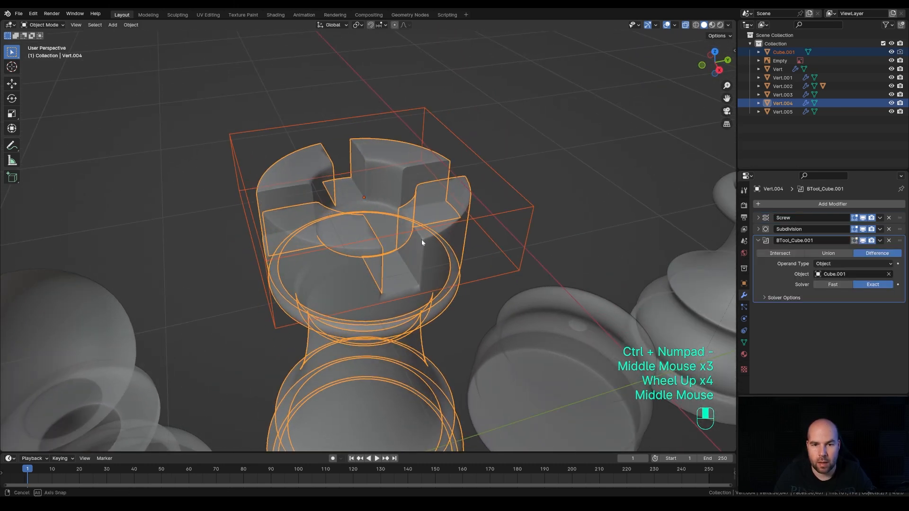
Step: Turn off X-ray and apply Shade Auto Smooth to the rook
{"action": "left_click", "coordinate": [685, 26]}
{"action": "right_click", "coordinate": [415, 193]}
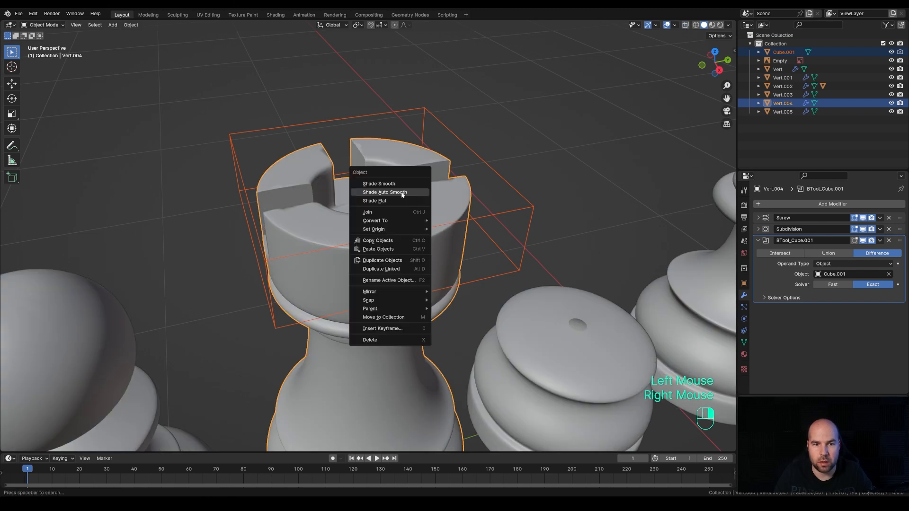
{"action": "left_click", "coordinate": [402, 192]}
{"action": "scroll", "coordinate": [407, 217], "scroll_direction": "down", "scroll_amount": 5}
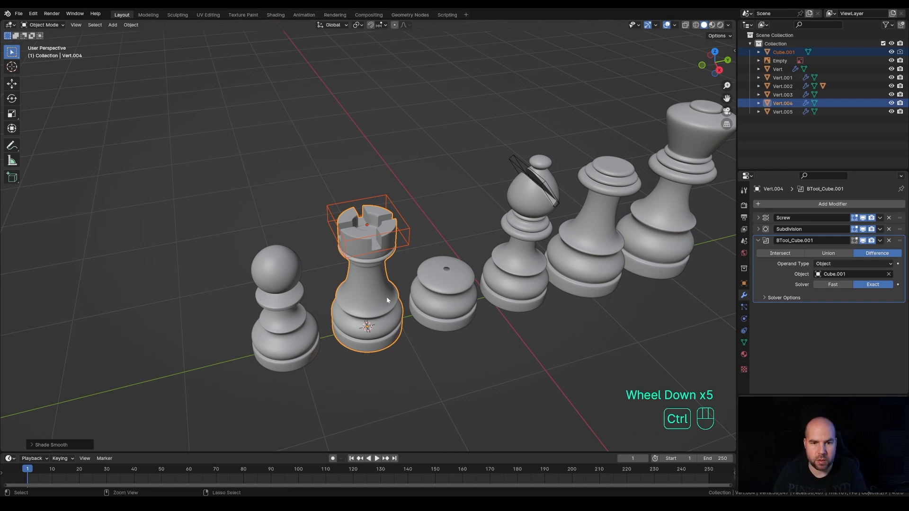
Step: Parent the cross-shaped cutter to the rook
{"action": "key", "text": "ctrl+p"}
{"action": "left_click", "coordinate": [369, 297]}
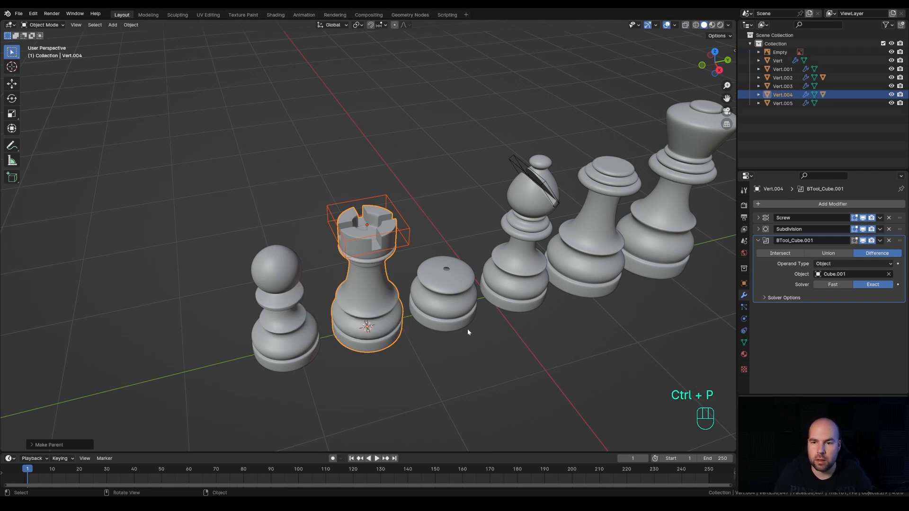
{"action": "scroll", "coordinate": [473, 326], "scroll_direction": "down", "scroll_amount": 1}
{"action": "middle_click_drag", "start_coordinate": [501, 317], "coordinate": [379, 263]}
{"action": "scroll", "coordinate": [380, 263], "scroll_direction": "up", "scroll_amount": 2}
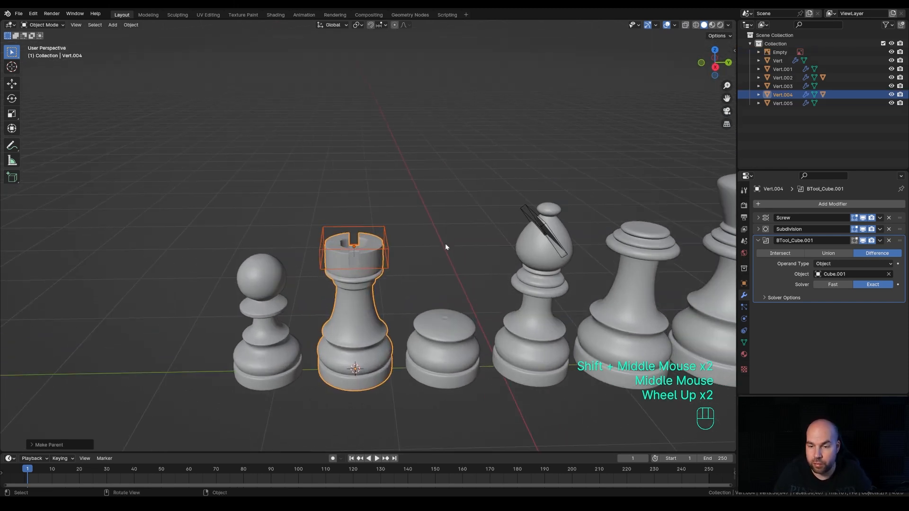
{"action": "scroll", "coordinate": [454, 239], "scroll_direction": "down", "scroll_amount": 1}
Step: In the right orthographic view, snap the 3D cursor to the queen's origin
{"action": "key", "text": "KP_3"}
{"action": "middle_click_drag", "start_coordinate": [550, 232], "coordinate": [353, 255], "text": "shift"}
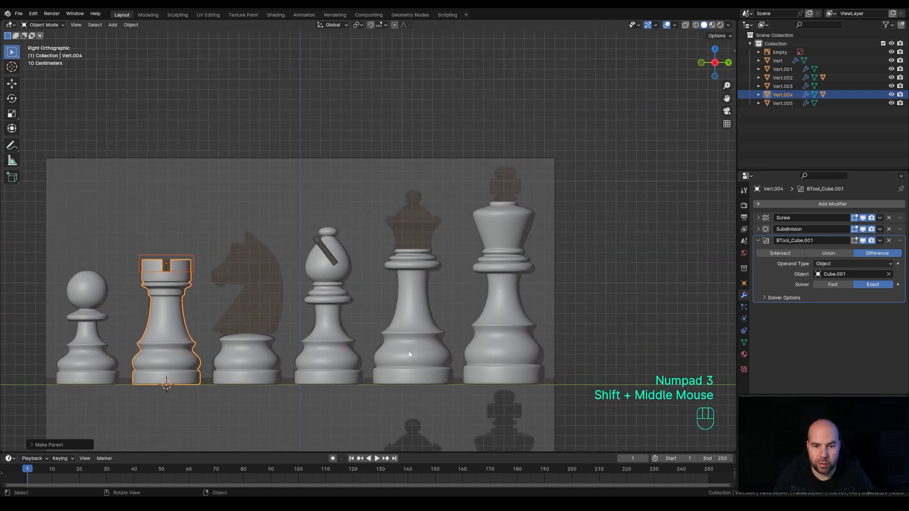
{"action": "left_click", "coordinate": [424, 314]}
{"action": "key", "text": "shift+s"}
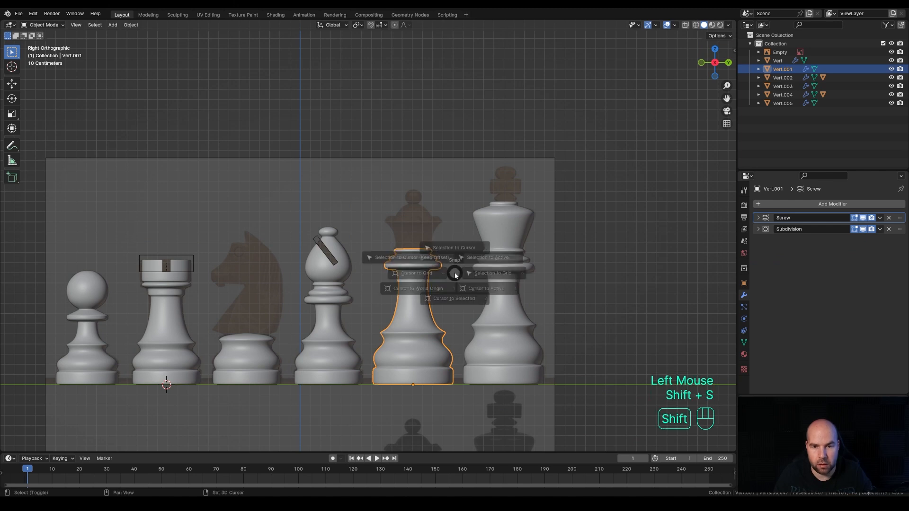
{"action": "left_click", "coordinate": [456, 323]}
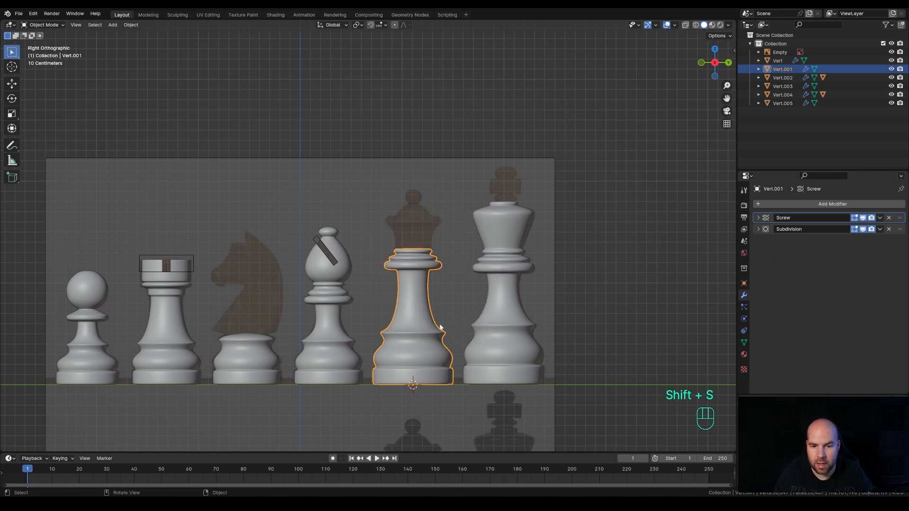
Step: Add a mesh circle with 20 vertices at the 3D cursor
{"action": "key", "text": "shift+a"}
{"action": "mouse_move", "coordinate": [439, 322]}
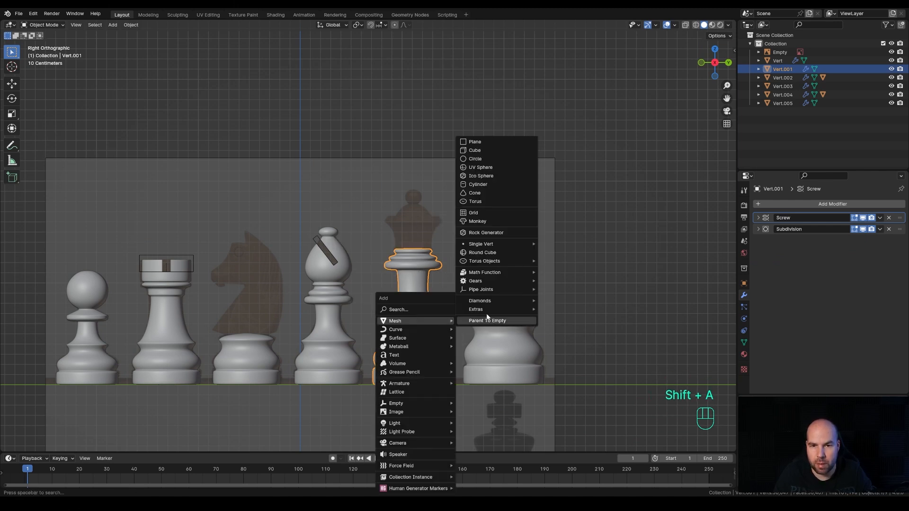
{"action": "left_click", "coordinate": [478, 160]}
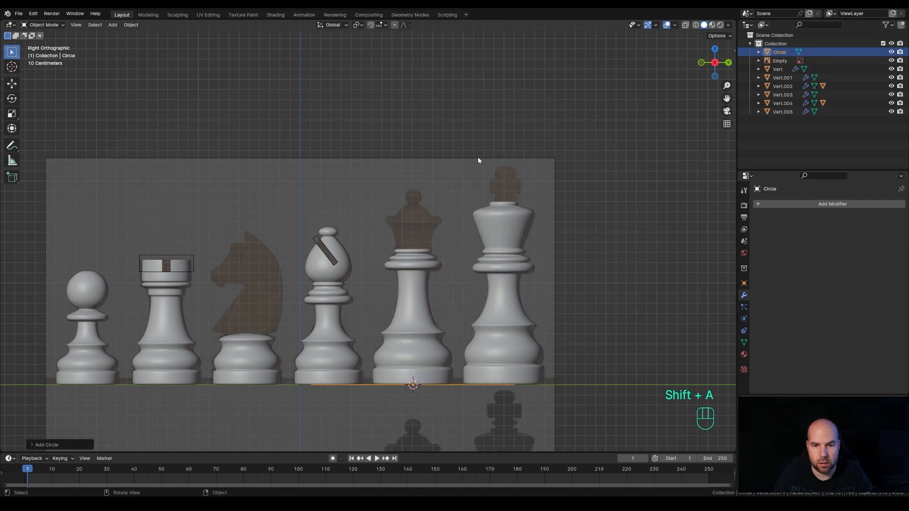
{"action": "left_click", "coordinate": [38, 445]}
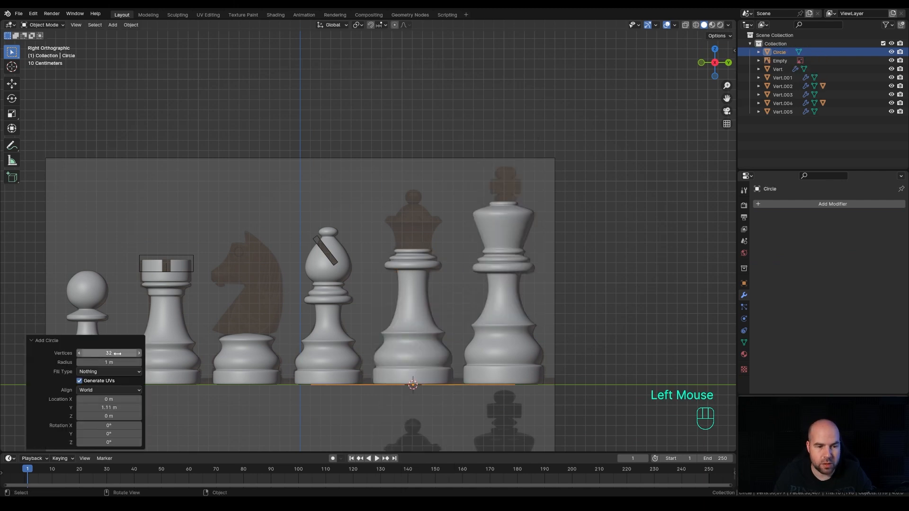
{"action": "double_click", "coordinate": [118, 353]}
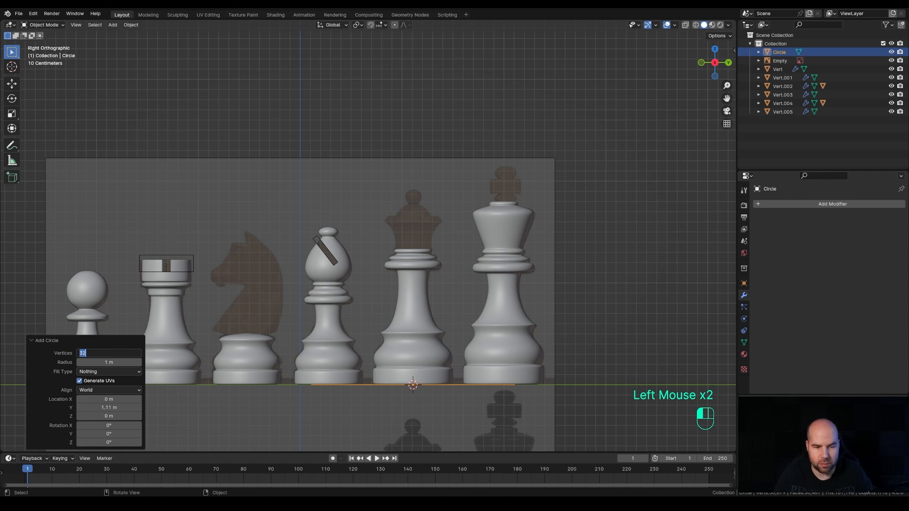
{"action": "type", "text": "20"}
{"action": "key", "text": "Return"}
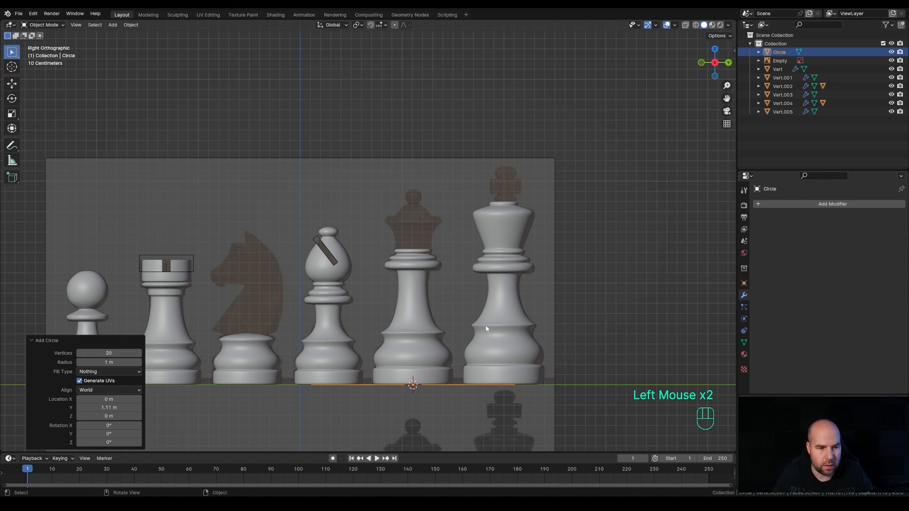
Step: Raise the circle about 1.34 m along Z so that it sits on the queen's top rim
{"action": "key", "text": "g"}
{"action": "key", "text": "z"}
{"action": "left_click", "coordinate": [450, 255]}
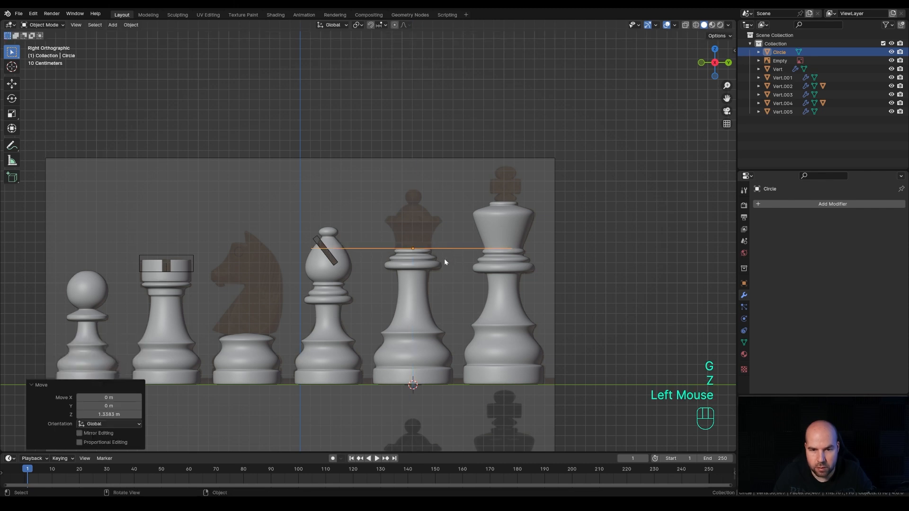
{"action": "scroll", "coordinate": [457, 267], "scroll_direction": "up", "scroll_amount": 3}
{"action": "middle_click_drag", "start_coordinate": [462, 276], "coordinate": [465, 303], "text": "shift"}
{"action": "key", "text": "g"}
{"action": "key", "text": "z"}
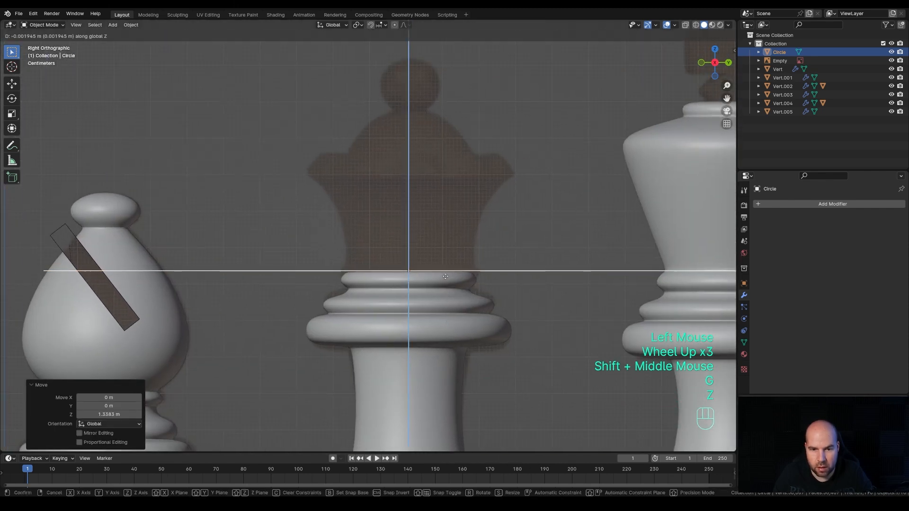
{"action": "left_click", "coordinate": [447, 280]}
Step: In Edit Mode, scale the circle down to about 0.177 to match the width of the queen's crown base
{"action": "scroll", "coordinate": [511, 299], "scroll_direction": "down", "scroll_amount": 2}
{"action": "key", "text": "Tab"}
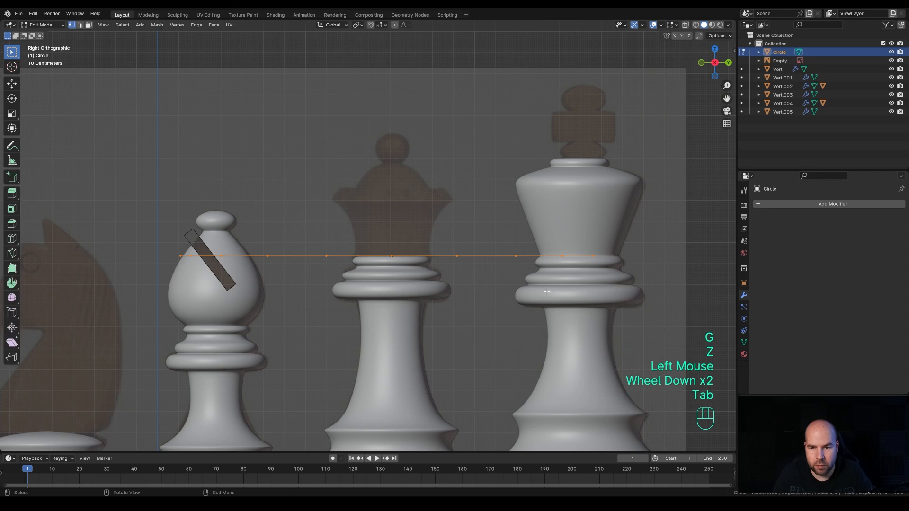
{"action": "key", "text": "s"}
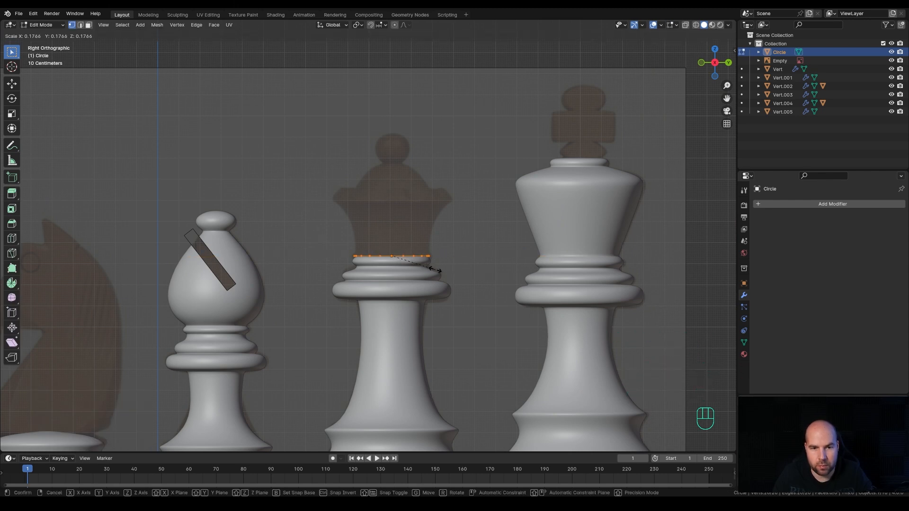
{"action": "left_click", "coordinate": [435, 270]}
{"action": "scroll", "coordinate": [432, 287], "scroll_direction": "up", "scroll_amount": 1}
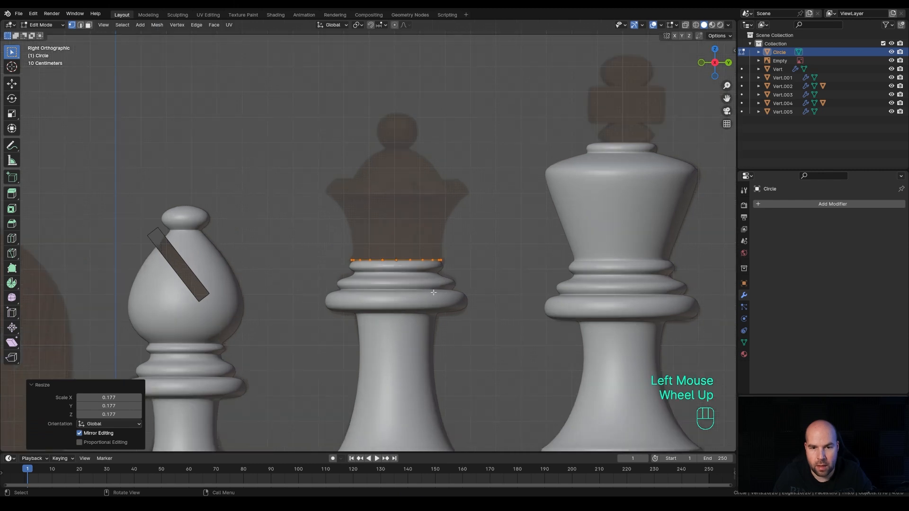
Step: Extrude the circle about 0.136 m up along Z to form the lower part of the queen's crown
{"action": "key", "text": "e"}
{"action": "key", "text": "z"}
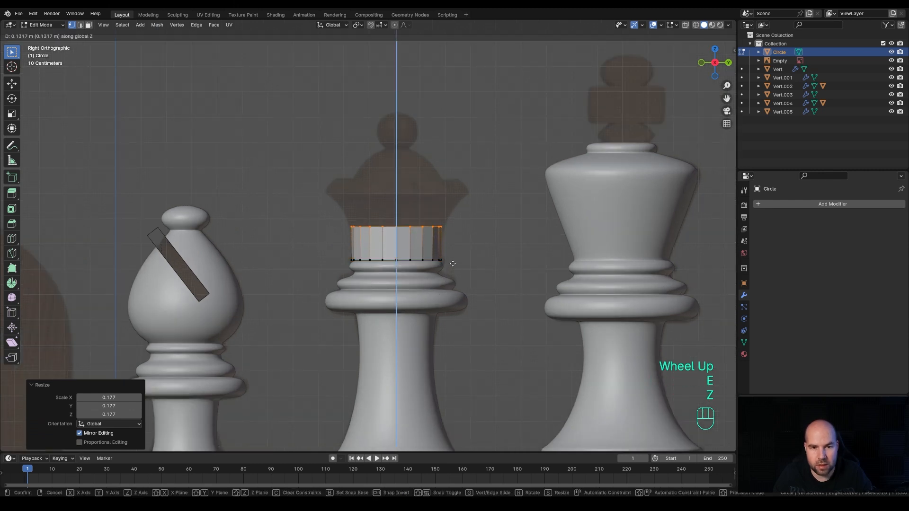
{"action": "left_click", "coordinate": [453, 264]}
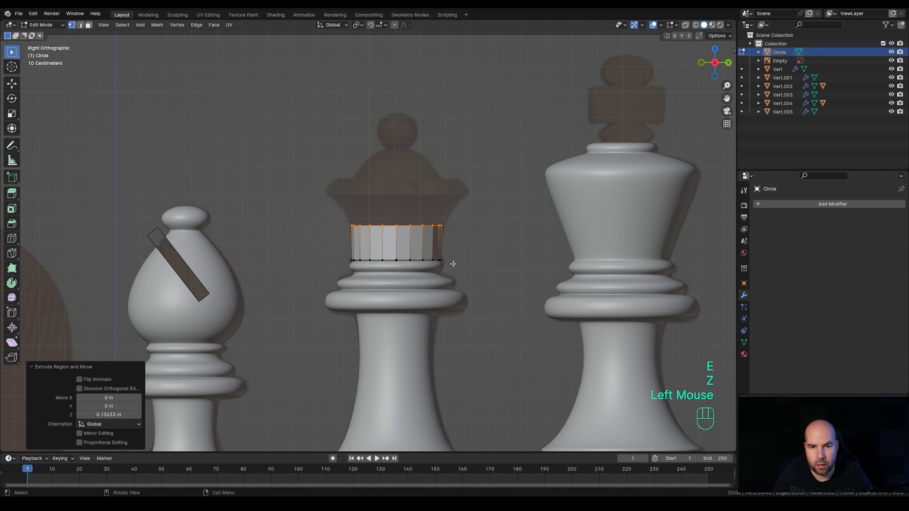
Step: Extrude the crown's upper ring another 0.124 m or so along Z and scale it outward about 1.61 times to the flared rim
{"action": "key", "text": "e"}
{"action": "key", "text": "z"}
{"action": "left_click", "coordinate": [464, 234]}
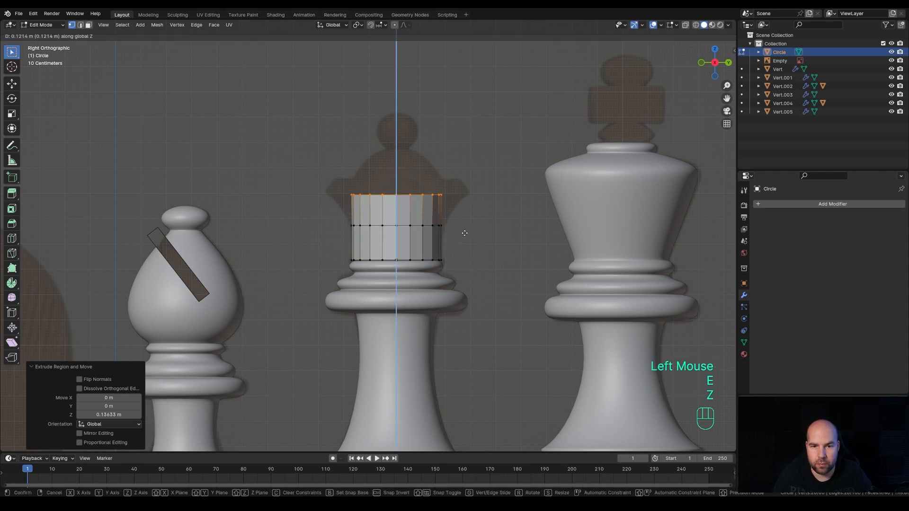
{"action": "key", "text": "s"}
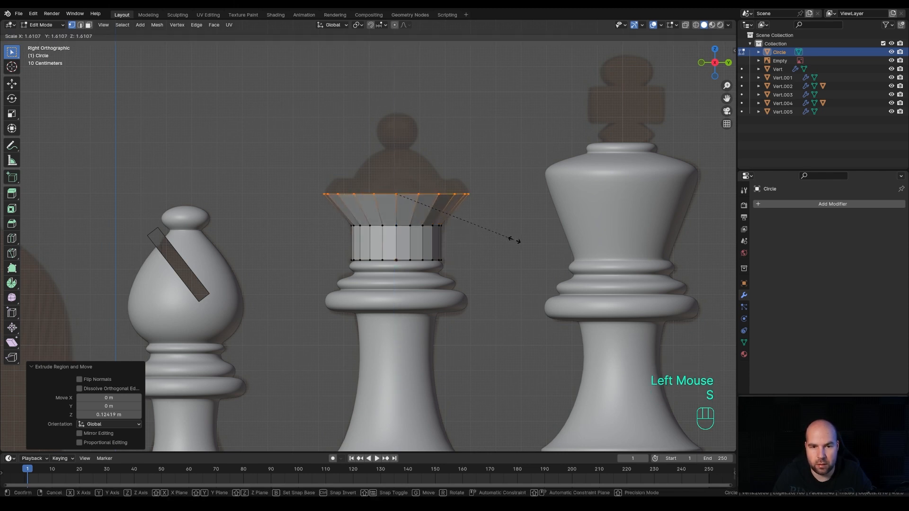
{"action": "left_click", "coordinate": [513, 240]}
Step: Bevel the edge loop at the crown's waist with two segments, about 0.075 m wide, to curve the flare
{"action": "left_click", "coordinate": [406, 225], "text": "alt"}
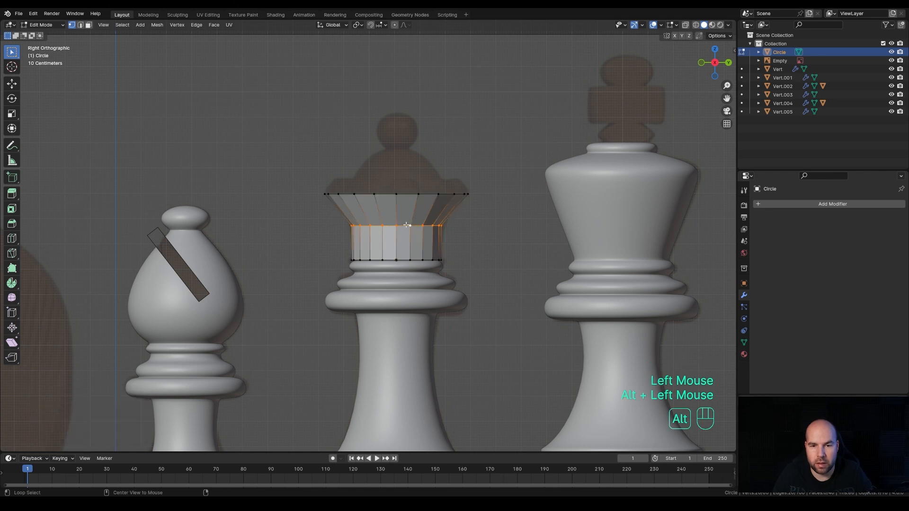
{"action": "key", "text": "ctrl+b"}
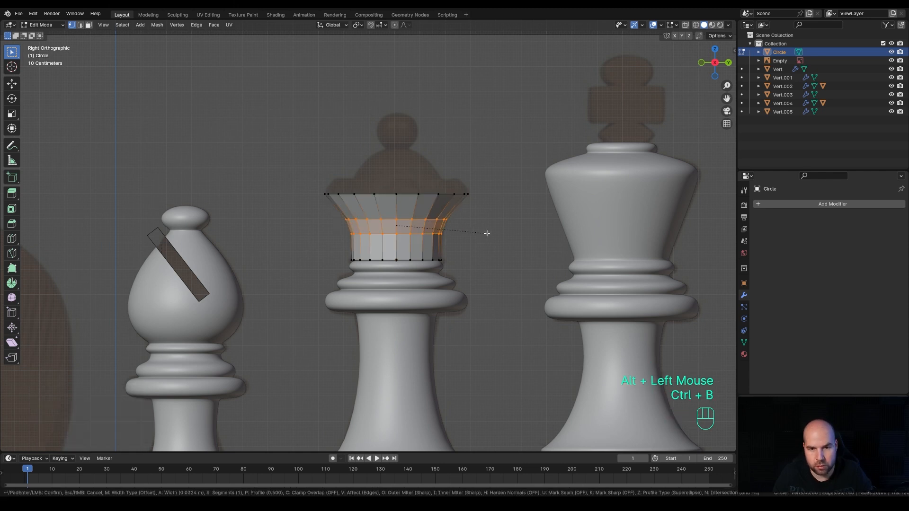
{"action": "scroll", "coordinate": [490, 233], "scroll_direction": "up", "scroll_amount": 1}
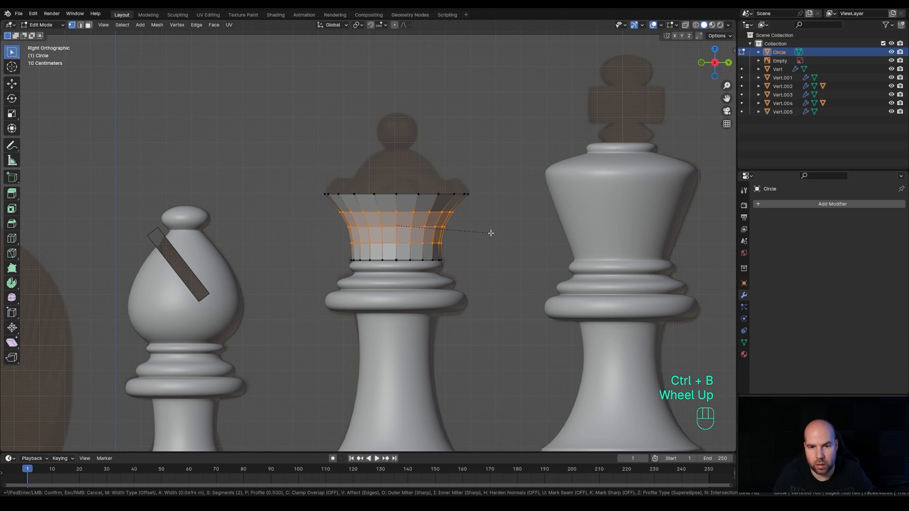
{"action": "scroll", "coordinate": [491, 233], "scroll_direction": "down", "scroll_amount": 1}
{"action": "scroll", "coordinate": [491, 233], "scroll_direction": "up", "scroll_amount": 1}
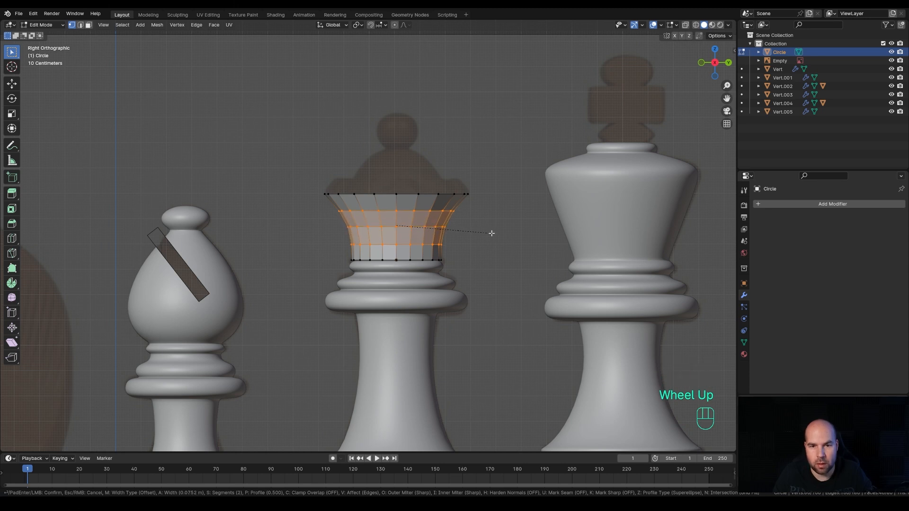
{"action": "left_click", "coordinate": [489, 233]}
Step: Extrude the crown's flared rim about 0.062 m up along Z and scale the new ring inward to about 0.814
{"action": "left_click", "coordinate": [444, 194], "text": "alt"}
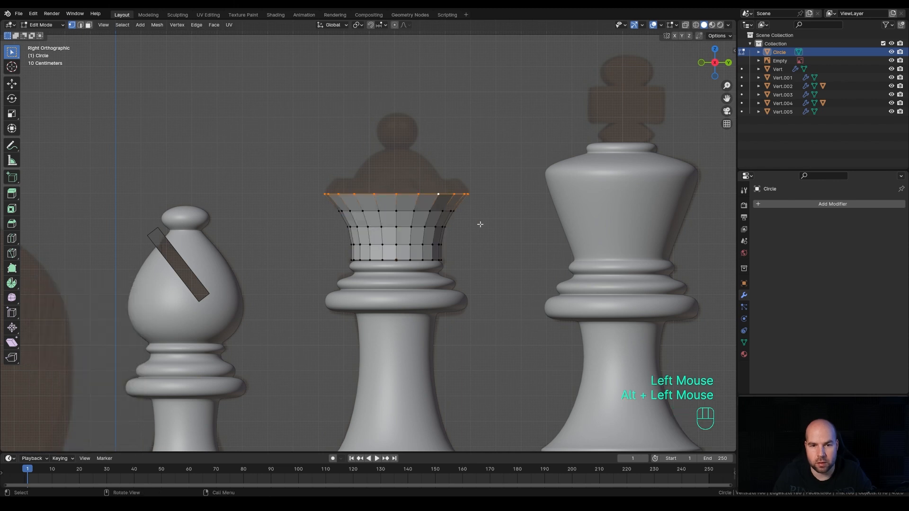
{"action": "key", "text": "e"}
{"action": "key", "text": "z"}
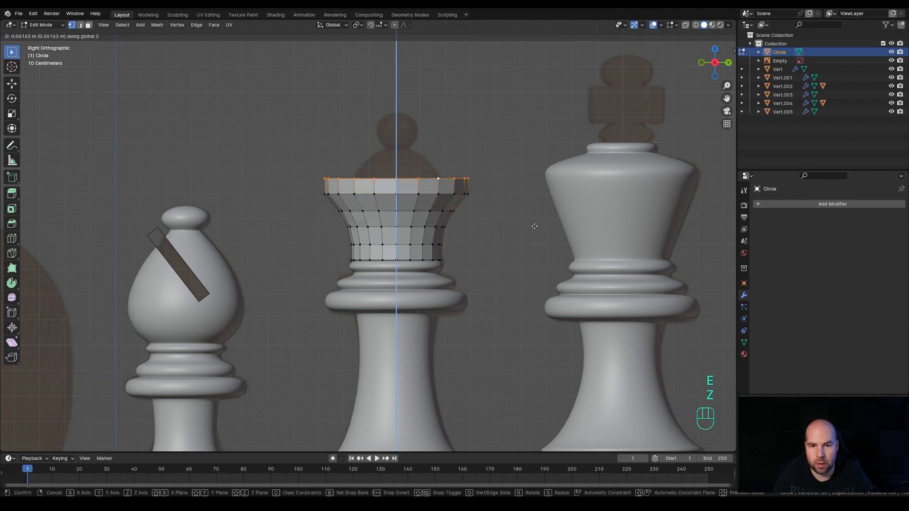
{"action": "left_click", "coordinate": [534, 228]}
{"action": "key", "text": "s"}
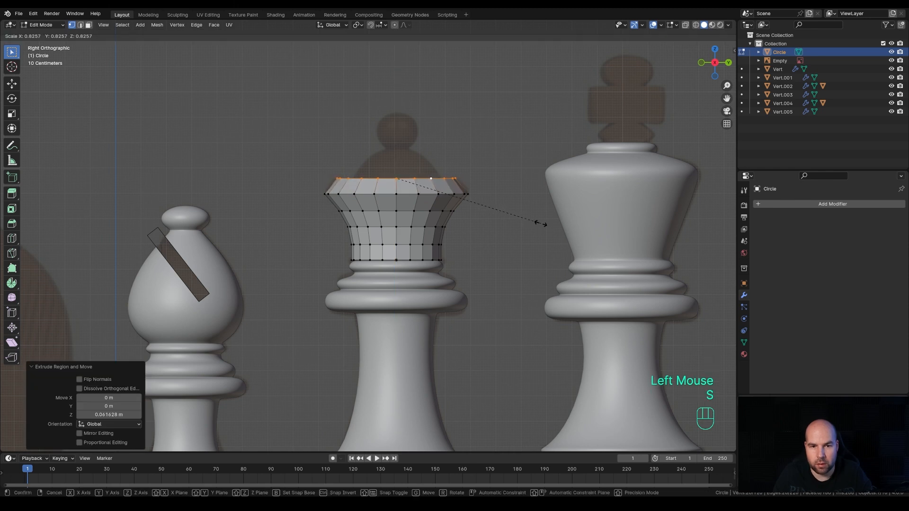
{"action": "left_click", "coordinate": [538, 223]}
Step: With X-ray on, extrude the crown's top ring about 0.061 m down along Z and scale it inward to about 0.786
{"action": "scroll", "coordinate": [519, 182], "scroll_direction": "up", "scroll_amount": 2}
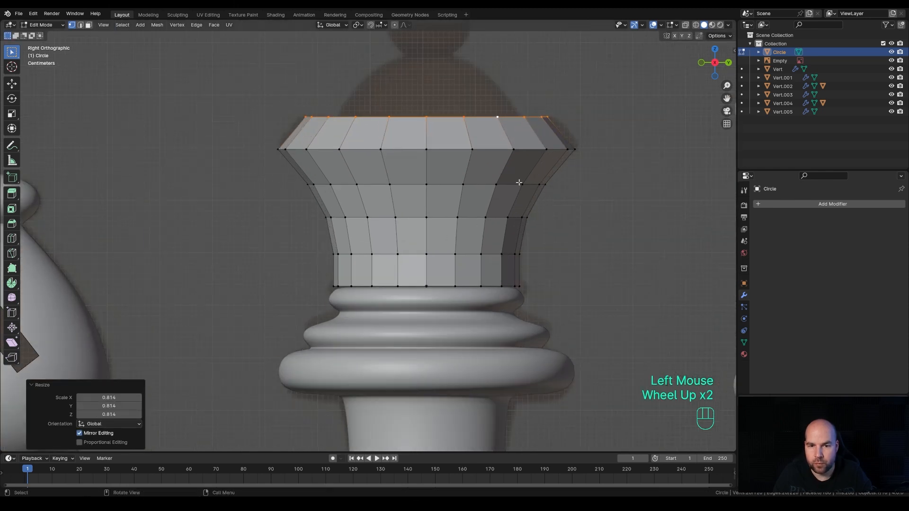
{"action": "middle_click_drag", "start_coordinate": [518, 182], "coordinate": [477, 229], "text": "shift"}
{"action": "left_click", "coordinate": [684, 27]}
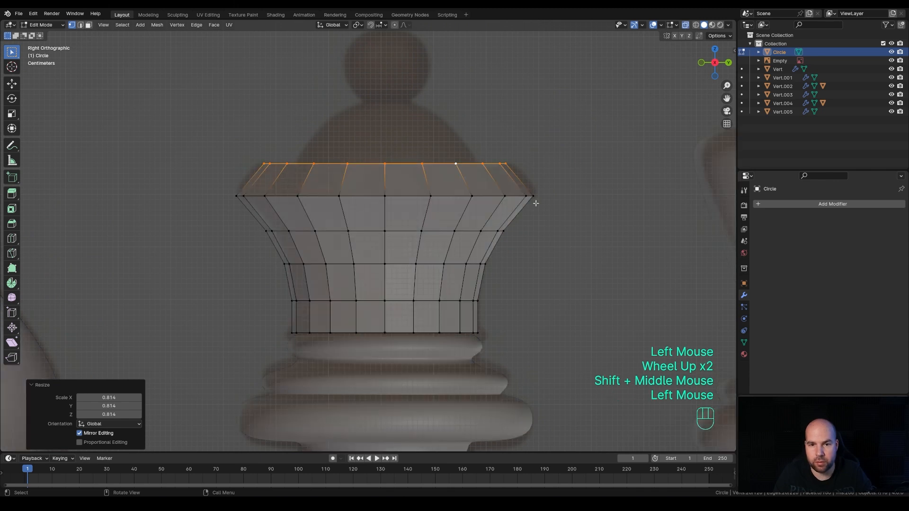
{"action": "key", "text": "g"}
{"action": "key", "text": "Escape"}
{"action": "key", "text": "e"}
{"action": "key", "text": "z"}
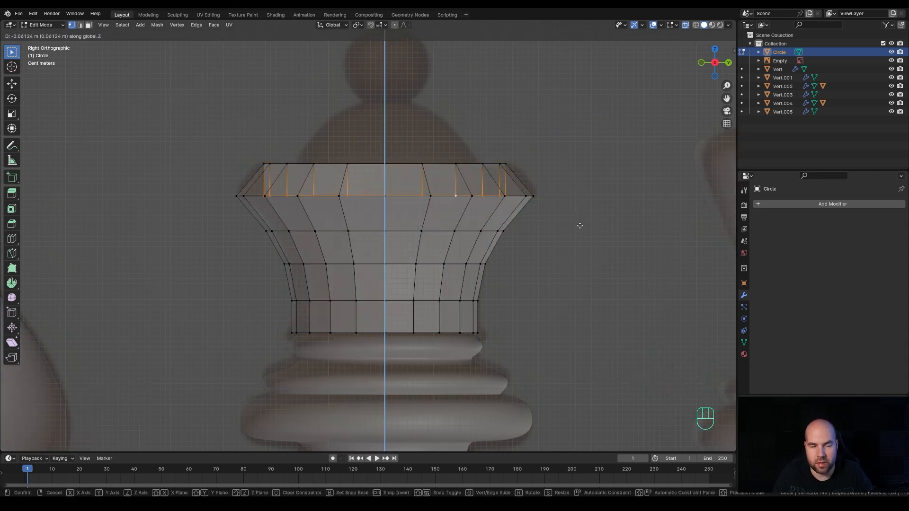
{"action": "left_click", "coordinate": [579, 226]}
{"action": "key", "text": "s"}
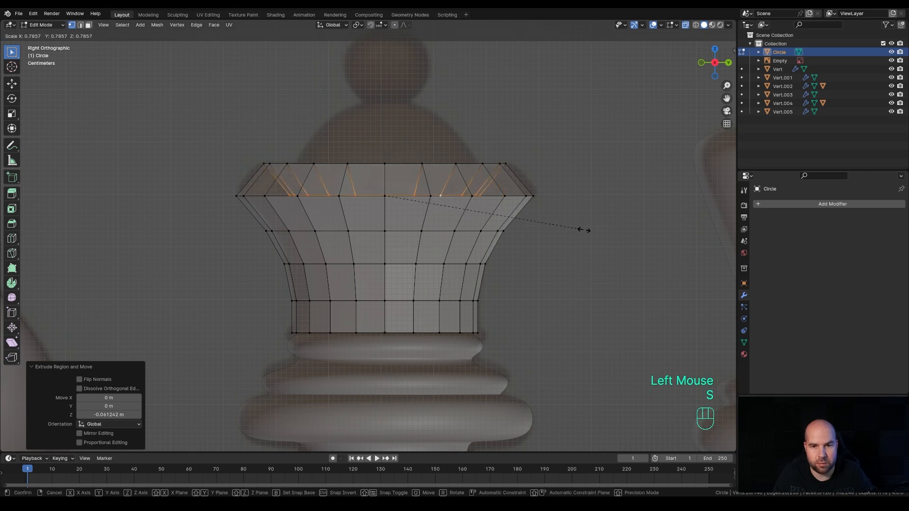
{"action": "left_click", "coordinate": [583, 230]}
Step: Raise the crown's inner ring about 0.013 m along Z
{"action": "key", "text": "g"}
{"action": "key", "text": "z"}
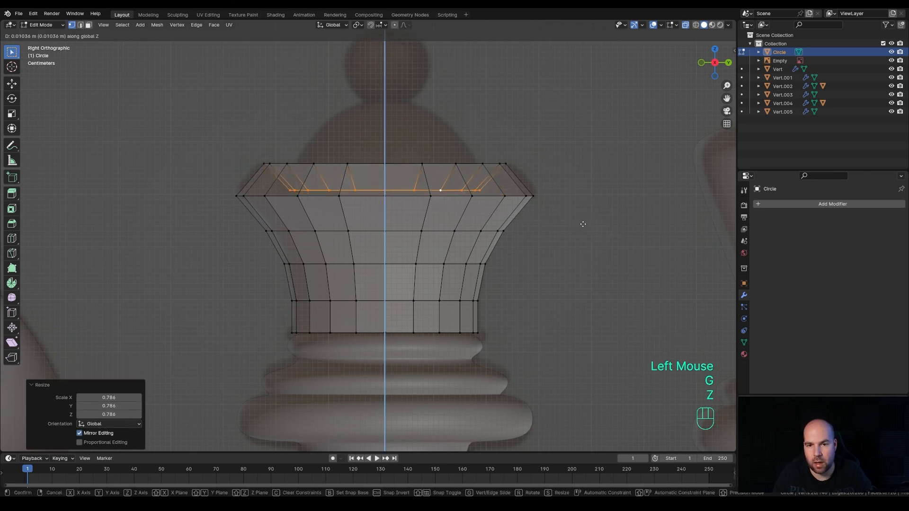
{"action": "left_click", "coordinate": [583, 221]}
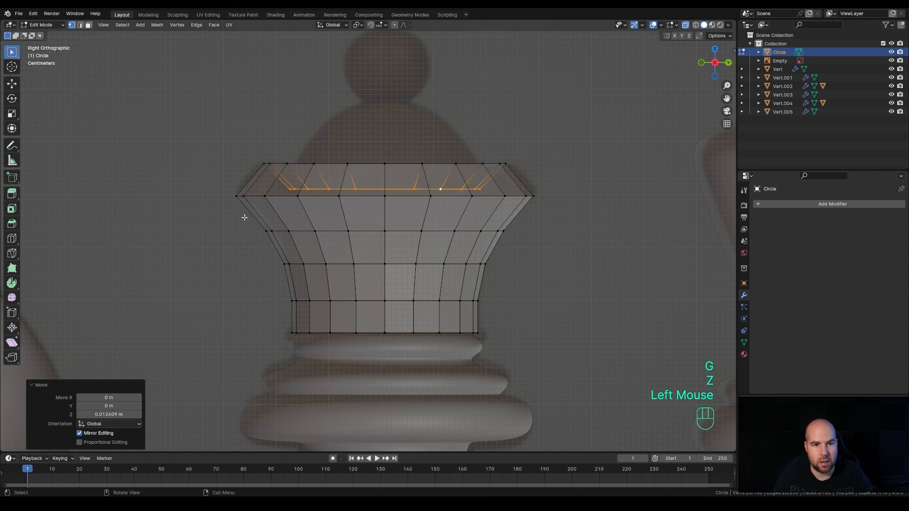
Step: Trace the crown rim's profile by selecting its side vertices from the outer flare over the top edge to the inner ring
{"action": "left_click", "coordinate": [263, 232]}
{"action": "left_click", "coordinate": [235, 197], "text": "ctrl"}
{"action": "left_click", "coordinate": [263, 167], "text": "ctrl"}
{"action": "left_click", "coordinate": [288, 190], "text": "ctrl"}
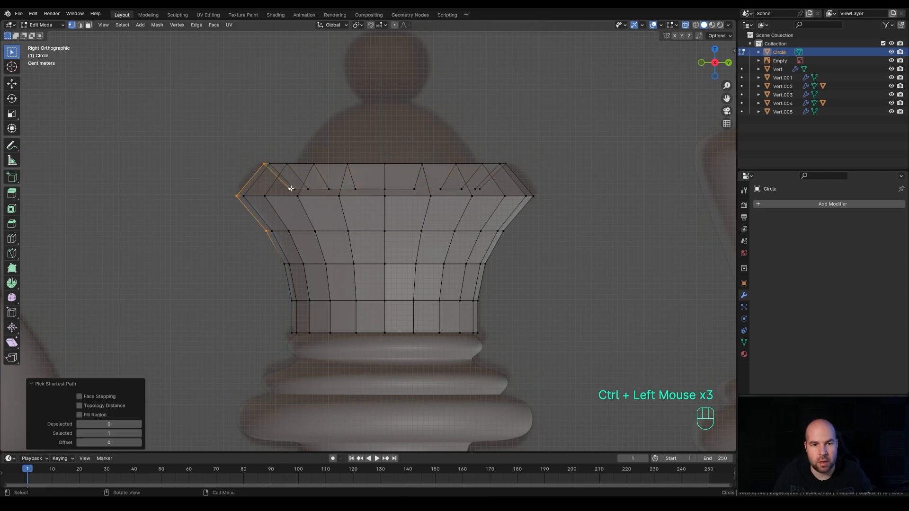
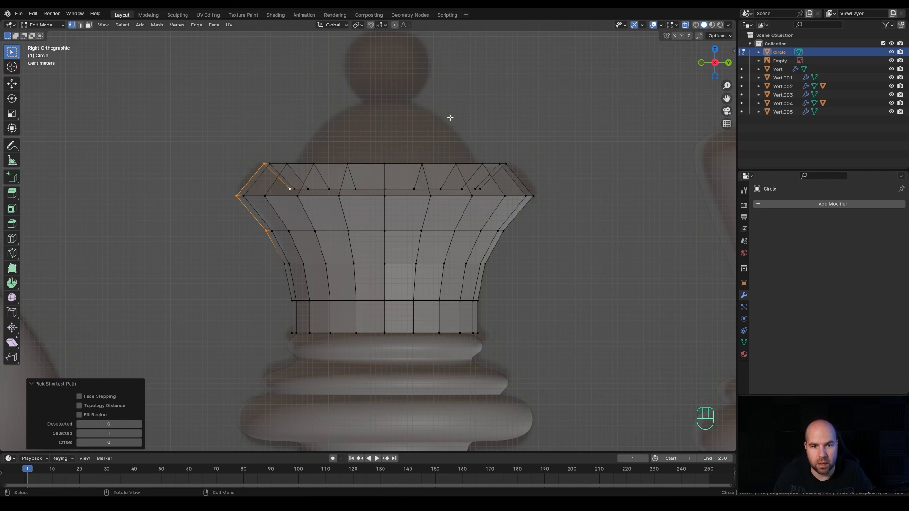
Step: Extrude the crown's inner ring about 0.165 m up along Z and close its open top with a face
{"action": "left_click", "coordinate": [364, 188], "text": "alt"}
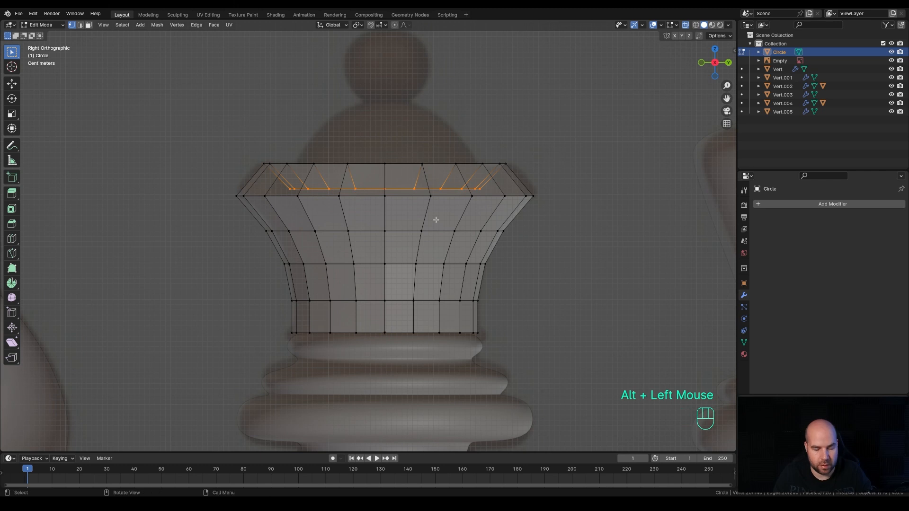
{"action": "key", "text": "e"}
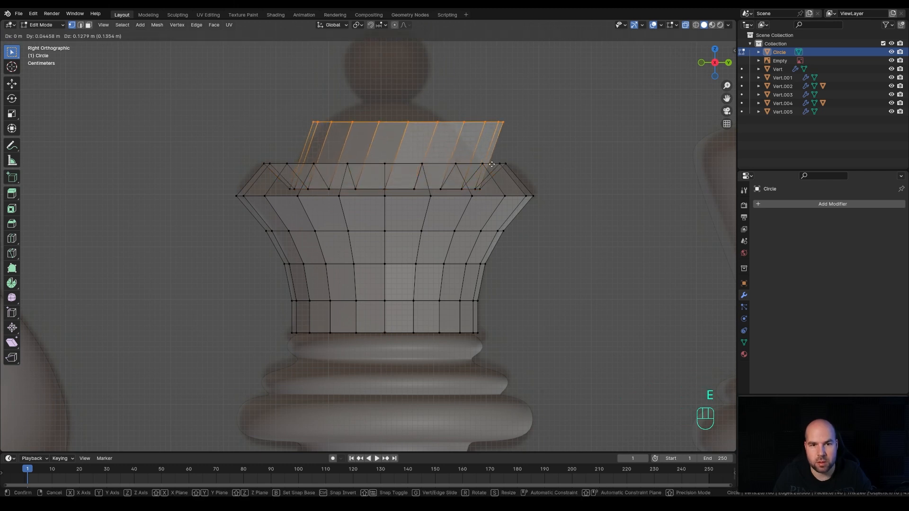
{"action": "key", "text": "z"}
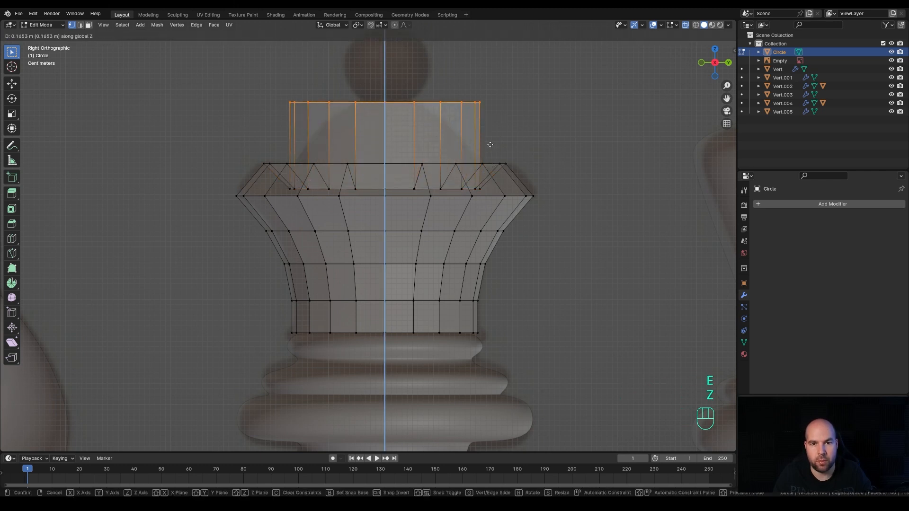
{"action": "left_click", "coordinate": [490, 144]}
{"action": "key", "text": "f"}
{"action": "middle_click_drag", "start_coordinate": [469, 148], "coordinate": [482, 203]}
{"action": "key", "text": "KP_3"}
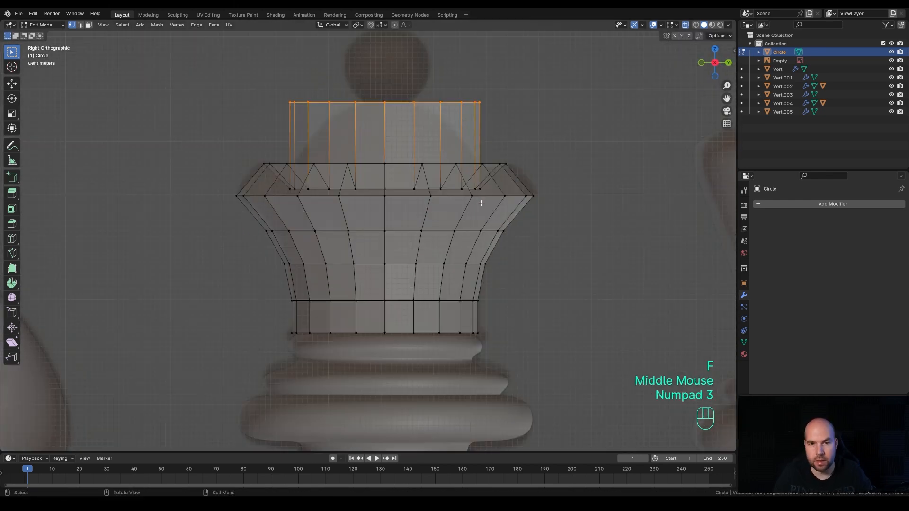
Step: Bevel the top edge of the queen's central cylinder with 4 segments and a width of about 0.158 m to form a dome
{"action": "key", "text": "ctrl+b"}
{"action": "key", "text": "Escape"}
{"action": "key", "text": "ctrl+b"}
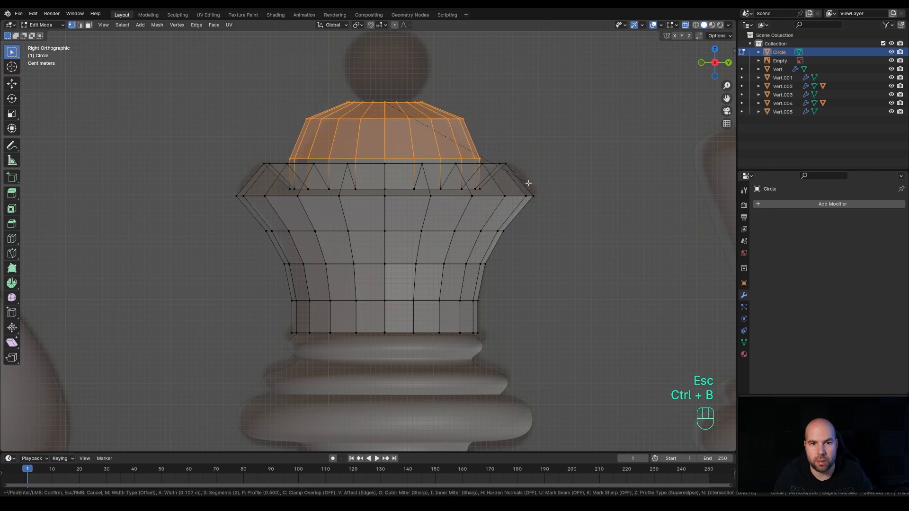
{"action": "scroll", "coordinate": [537, 184], "scroll_direction": "up", "scroll_amount": 1}
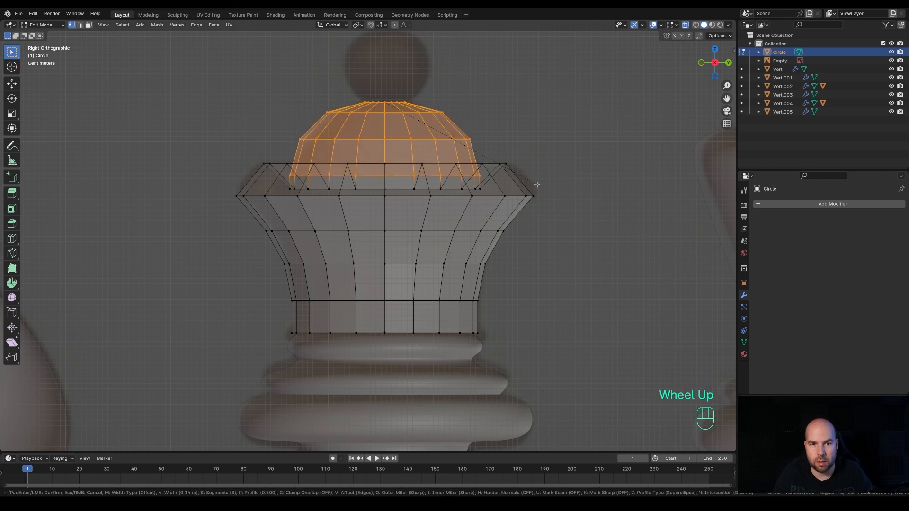
{"action": "scroll", "coordinate": [539, 185], "scroll_direction": "up", "scroll_amount": 1}
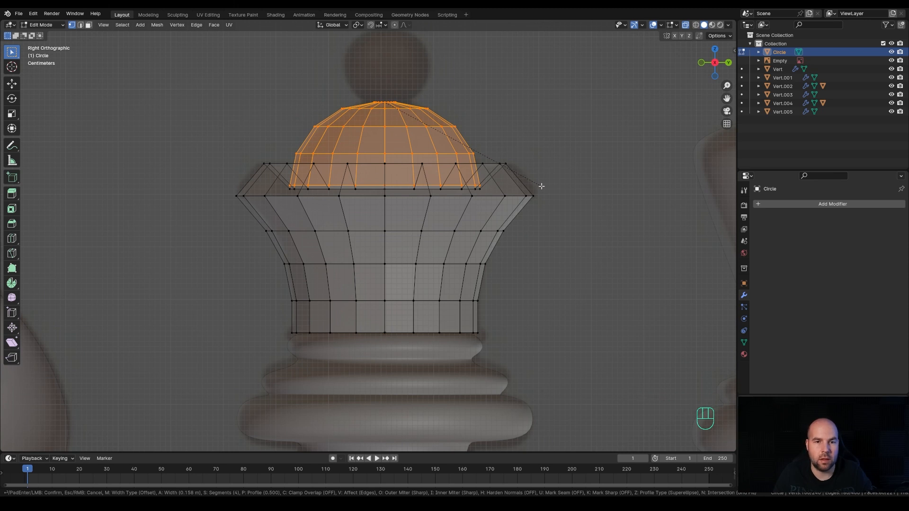
{"action": "left_click", "coordinate": [542, 186]}
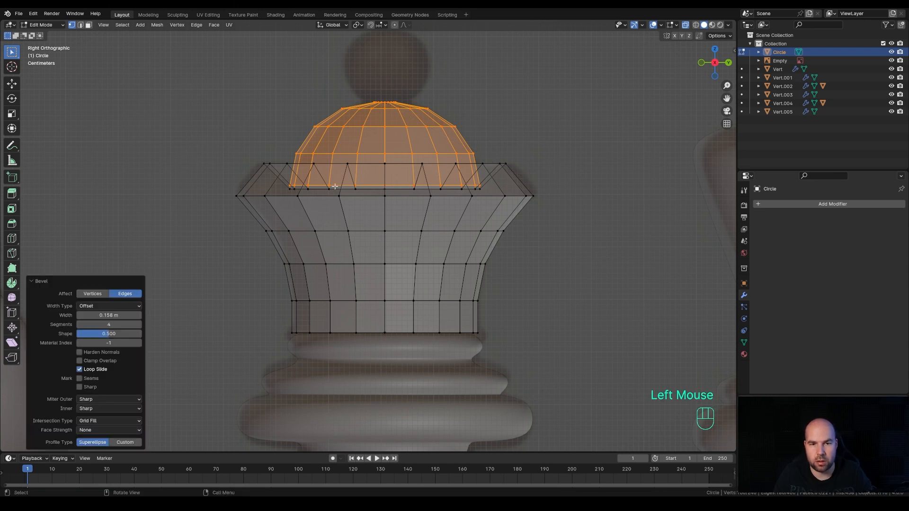
Step: Select the topmost vertices of the dome, snap the 3D cursor to them and return to Object Mode
{"action": "scroll", "coordinate": [410, 148], "scroll_direction": "down", "scroll_amount": 2}
{"action": "left_click_drag", "start_coordinate": [364, 137], "coordinate": [396, 146]}
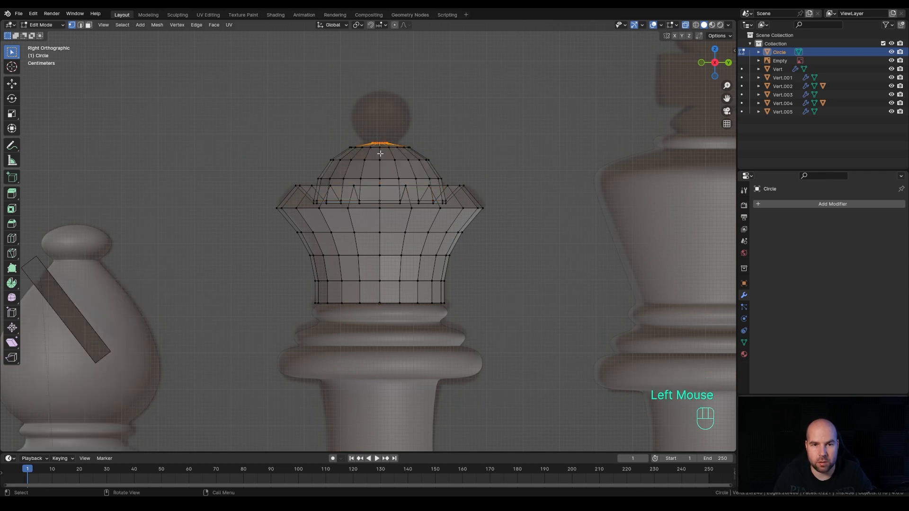
{"action": "key", "text": "shift+s"}
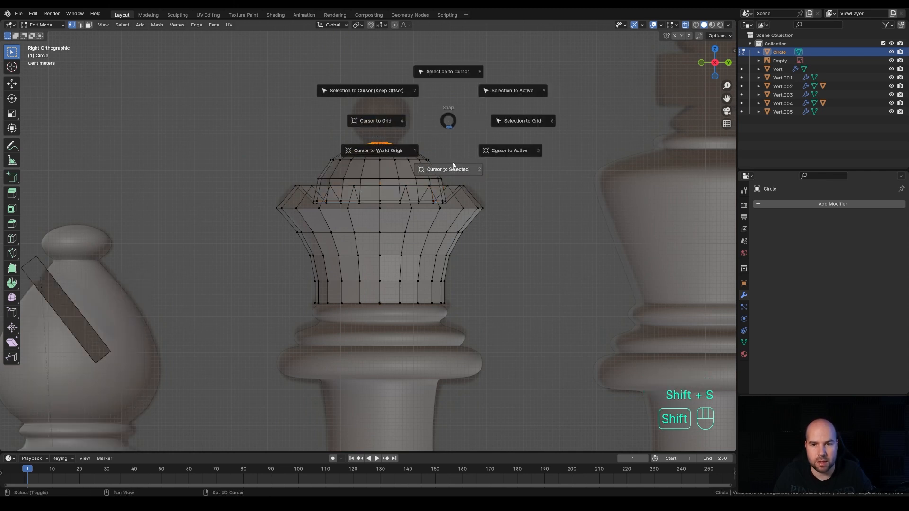
{"action": "left_click", "coordinate": [452, 168]}
{"action": "key", "text": "Tab"}
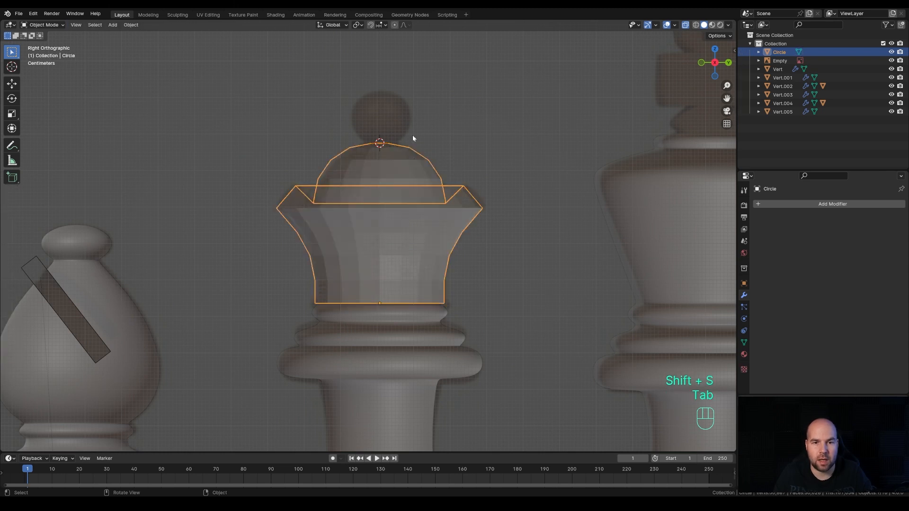
Step: Add a Round Cube at the 3D cursor with the Quadsphere preset and reduce its arc divisions
{"action": "key", "text": "shift+a"}
{"action": "mouse_move", "coordinate": [412, 135]}
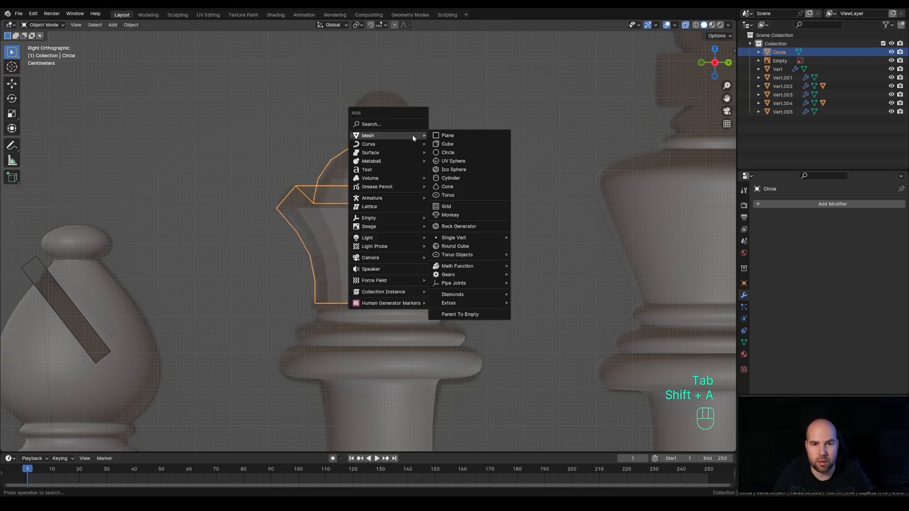
{"action": "left_click", "coordinate": [461, 248]}
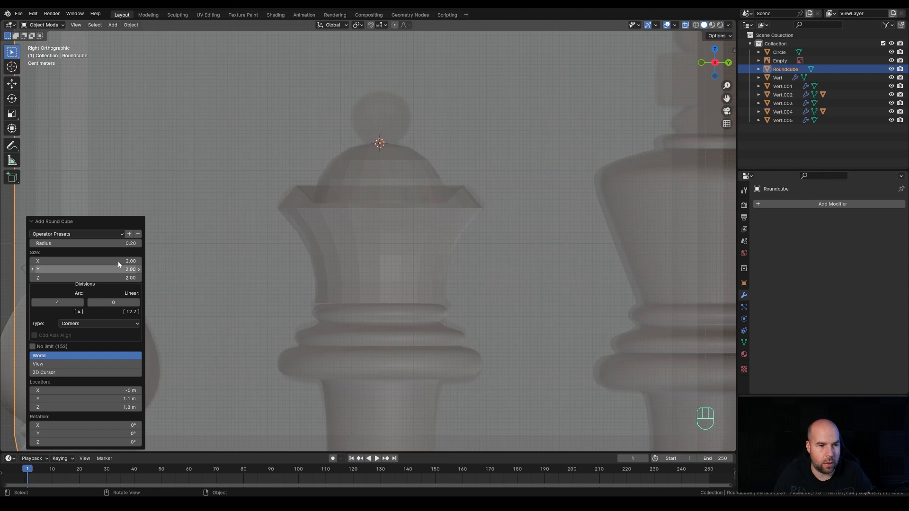
{"action": "left_click", "coordinate": [92, 235]}
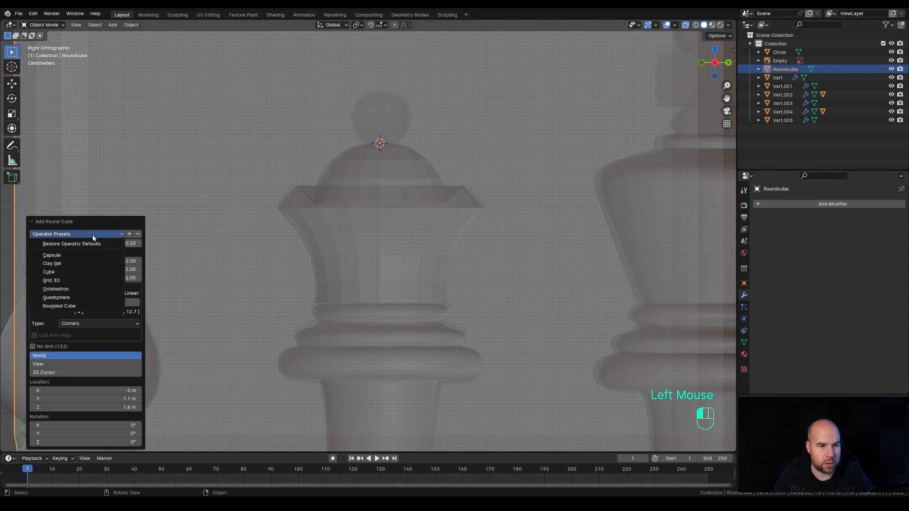
{"action": "left_click", "coordinate": [72, 297]}
{"action": "left_click", "coordinate": [34, 303]}
{"action": "left_click", "coordinate": [34, 303]}
{"action": "left_click", "coordinate": [33, 303]}
{"action": "left_click", "coordinate": [34, 305]}
{"action": "scroll", "coordinate": [311, 257], "scroll_direction": "down", "scroll_amount": 2}
Step: Scale the whole sphere mesh in Edit Mode to about 0.079 to match the queen's finial in the reference
{"action": "key", "text": "Tab"}
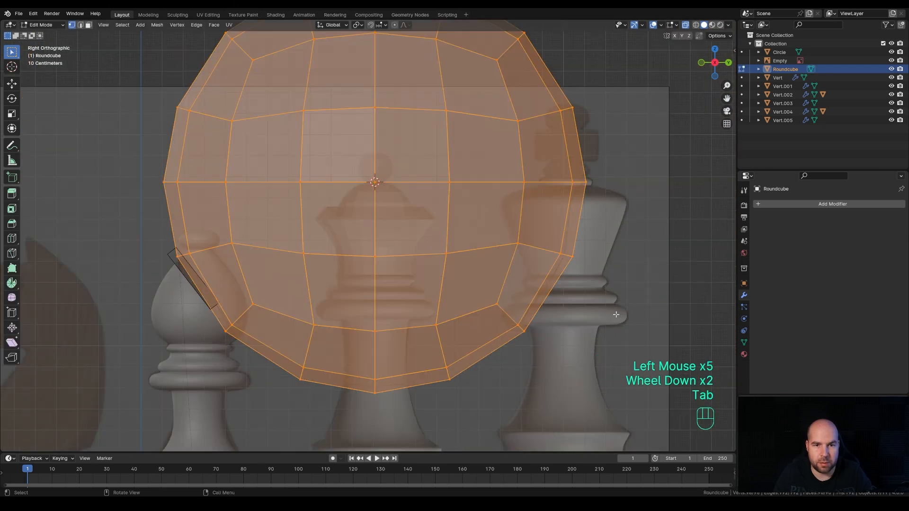
{"action": "key", "text": "s"}
{"action": "left_click", "coordinate": [389, 204]}
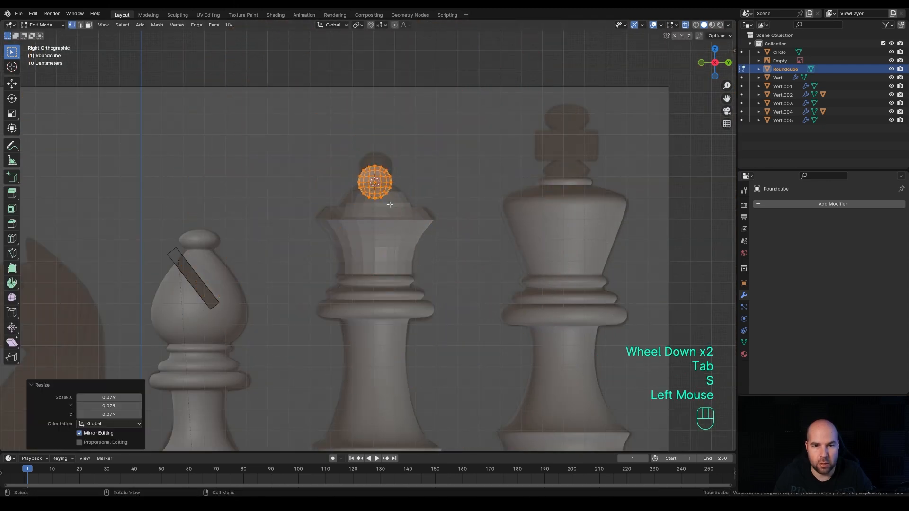
Step: Move the sphere object up about 0.063 m along Z onto the dome's top and turn off X-ray display
{"action": "scroll", "coordinate": [390, 204], "scroll_direction": "up", "scroll_amount": 3}
{"action": "key", "text": "Tab"}
{"action": "key", "text": "g"}
{"action": "key", "text": "z"}
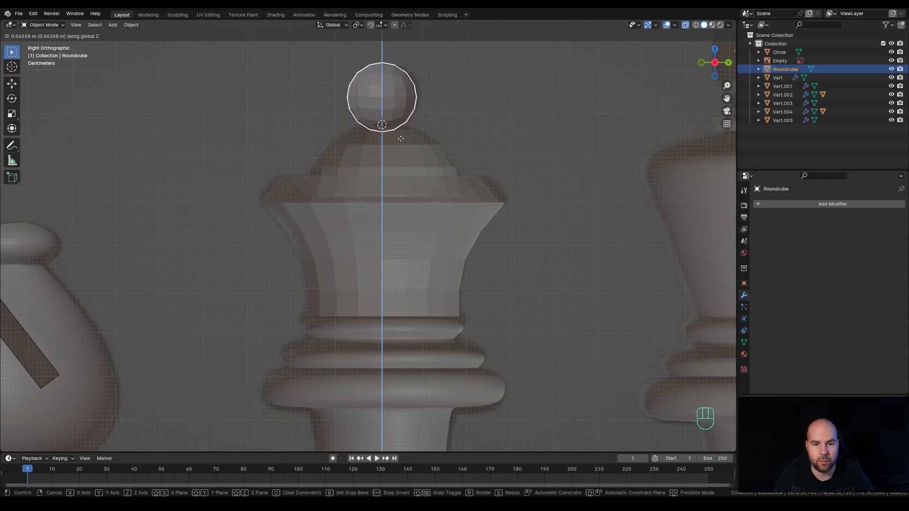
{"action": "left_click", "coordinate": [401, 139]}
{"action": "key", "text": "KP_3"}
{"action": "middle_click_drag", "start_coordinate": [481, 186], "coordinate": [506, 208]}
{"action": "scroll", "coordinate": [644, 54], "scroll_direction": "down", "scroll_amount": 1}
{"action": "left_click", "coordinate": [686, 26]}
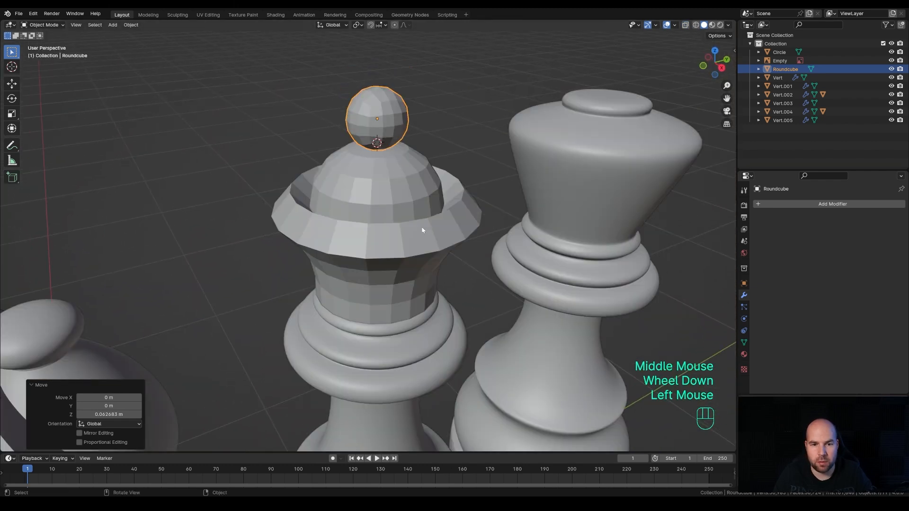
Step: Select the outer rim's face loop on the queen's crown and keep every other face with Checker Deselect
{"action": "scroll", "coordinate": [423, 231], "scroll_direction": "down", "scroll_amount": 2}
{"action": "left_click", "coordinate": [389, 241]}
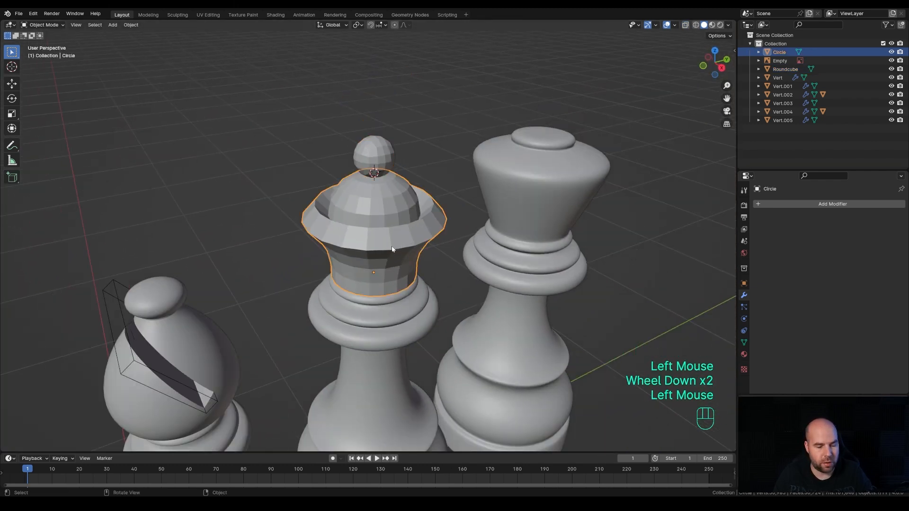
{"action": "key", "text": "Tab"}
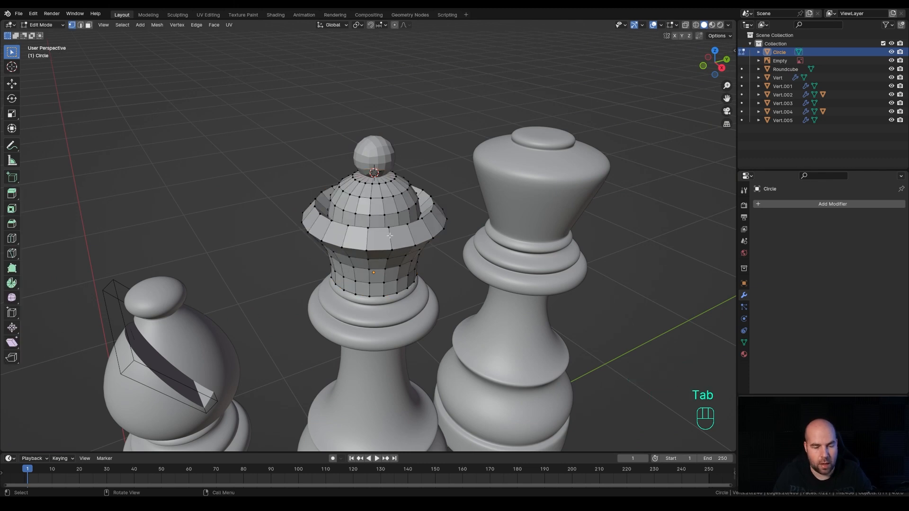
{"action": "key", "text": "3"}
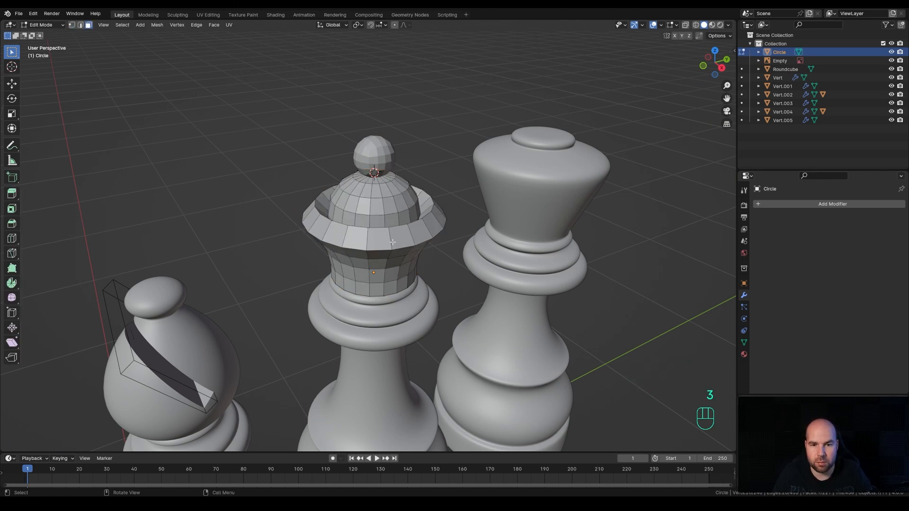
{"action": "left_click", "coordinate": [392, 242], "text": "alt"}
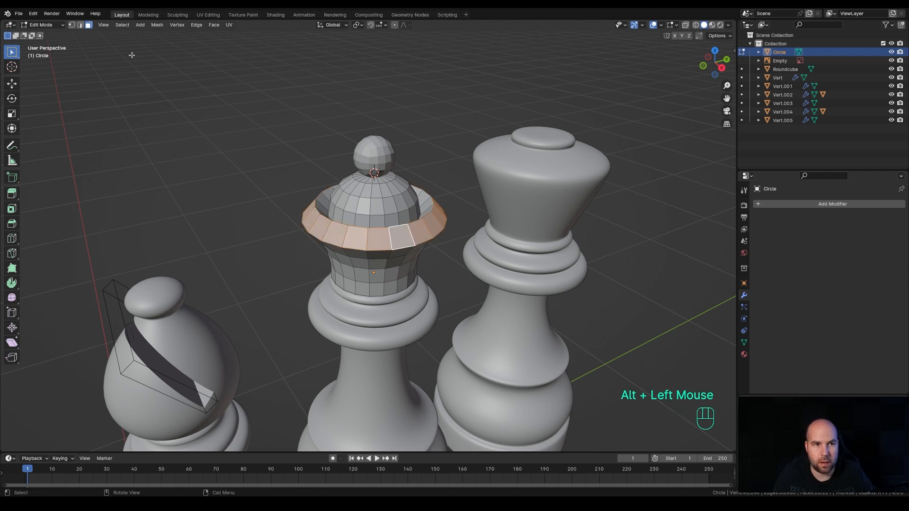
{"action": "left_click", "coordinate": [122, 25]}
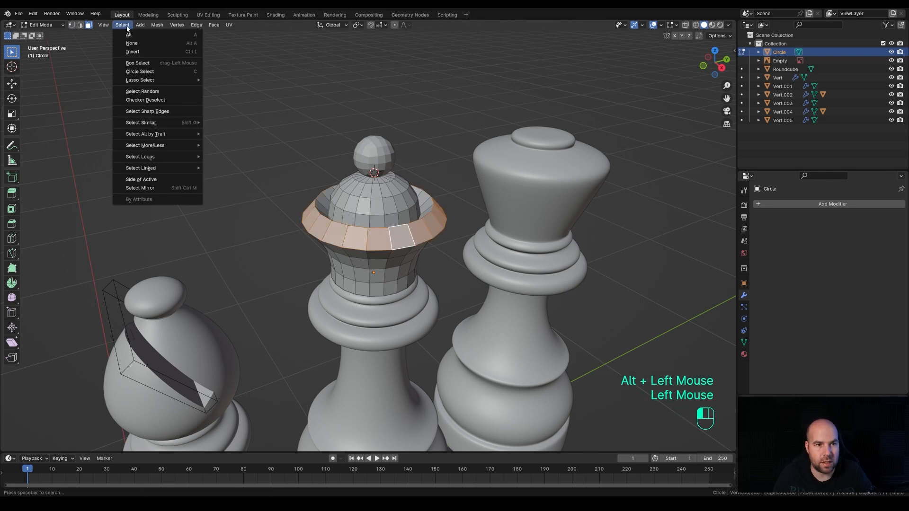
{"action": "left_click", "coordinate": [151, 101]}
Step: Extrude the alternating rim faces outward along their normals by about 0.057 m and adjust them with Shrink/Fatten by 0.0015 m
{"action": "middle_click_drag", "start_coordinate": [469, 242], "coordinate": [475, 261]}
{"action": "key", "text": "alt+e"}
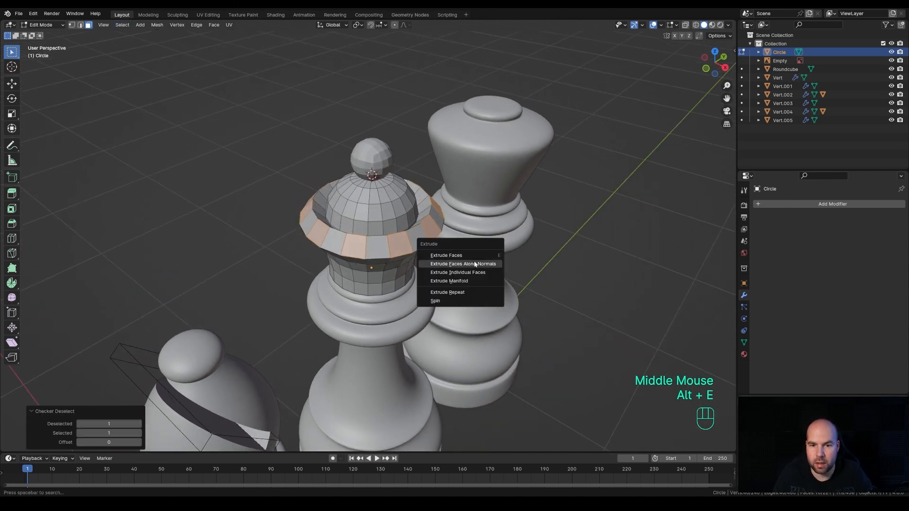
{"action": "left_click", "coordinate": [474, 264]}
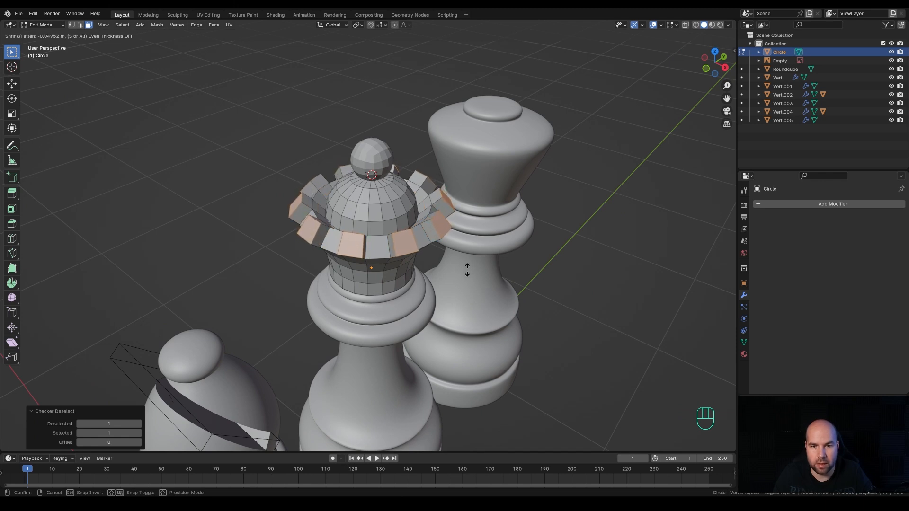
{"action": "left_click", "coordinate": [468, 270]}
{"action": "middle_click_drag", "start_coordinate": [467, 268], "coordinate": [497, 243]}
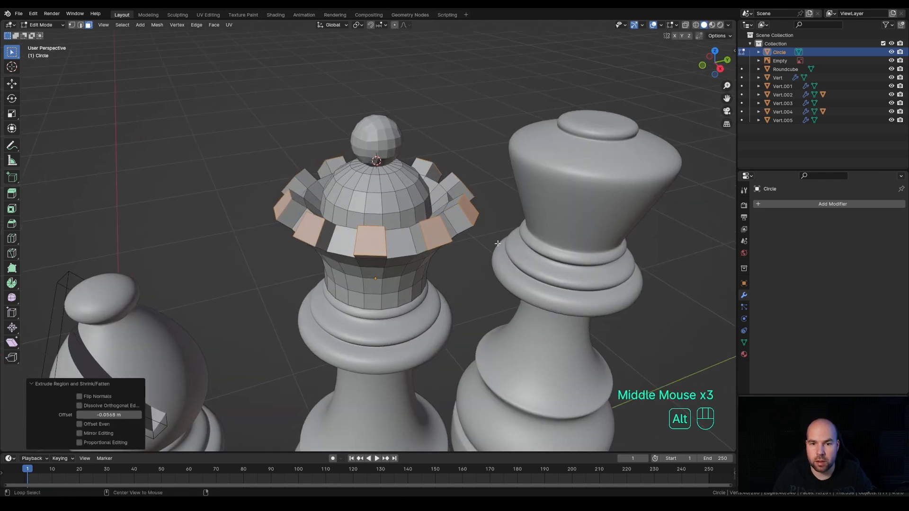
{"action": "key", "text": "alt+s"}
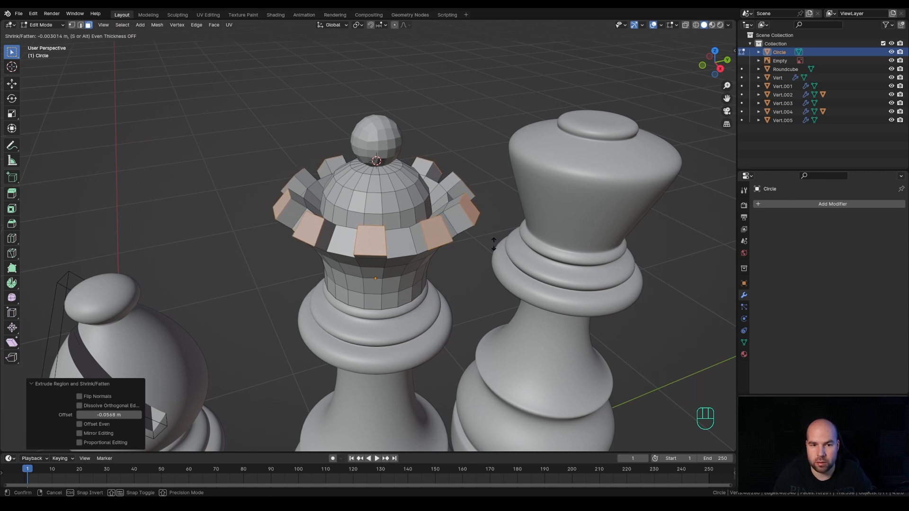
{"action": "left_click", "coordinate": [493, 242]}
Step: Bevel the borders of the extruded crown faces with 1 segment and a width of about 0.009 m
{"action": "middle_click_drag", "start_coordinate": [494, 243], "coordinate": [358, 229]}
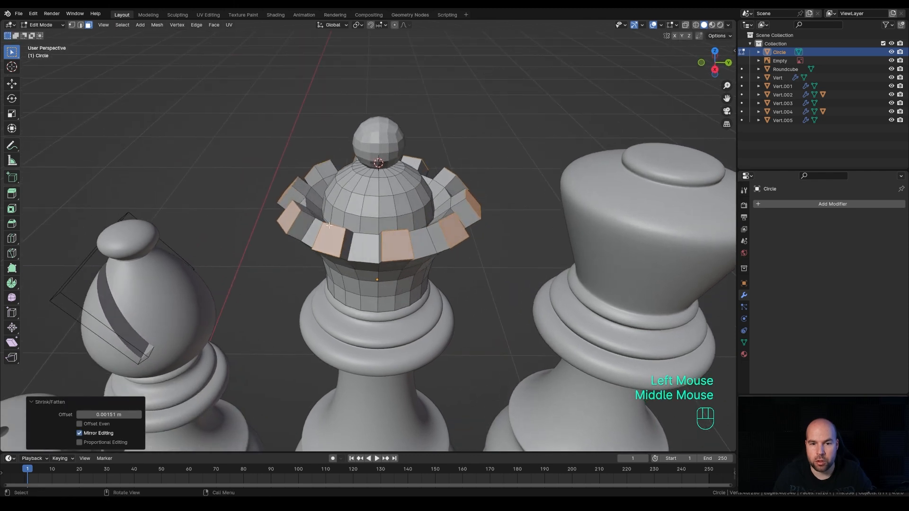
{"action": "key", "text": "ctrl+b"}
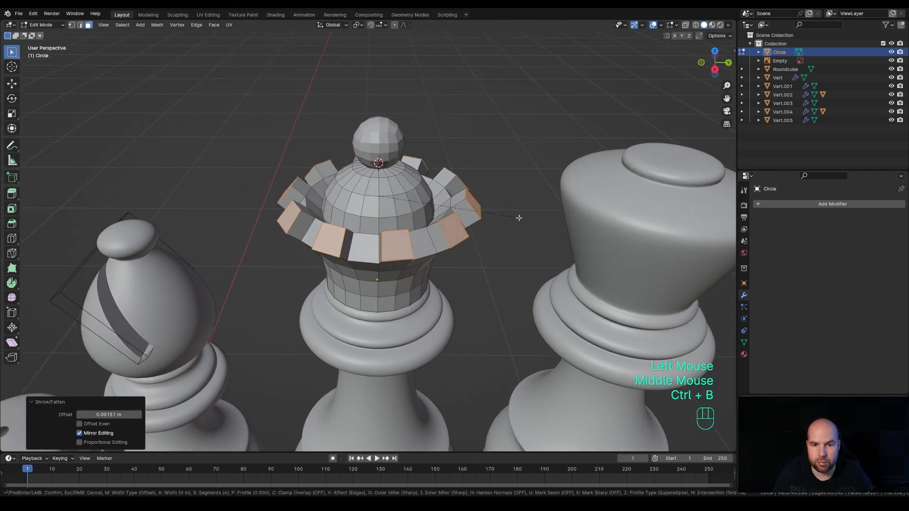
{"action": "scroll", "coordinate": [521, 217], "scroll_direction": "down", "scroll_amount": 3}
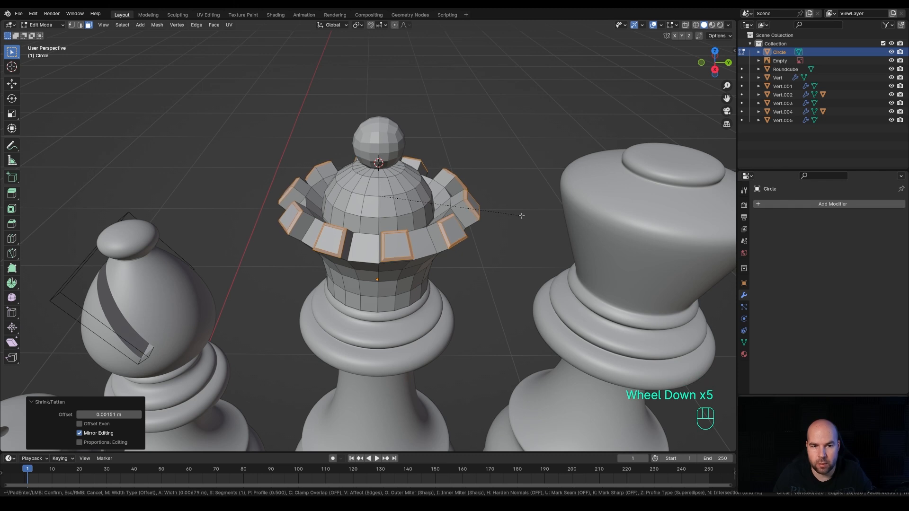
{"action": "left_click", "coordinate": [521, 215]}
Step: Add two loop cuts around the crown's rim, one slid toward its upper edge and one toward its lower edge
{"action": "key", "text": "ctrl+r"}
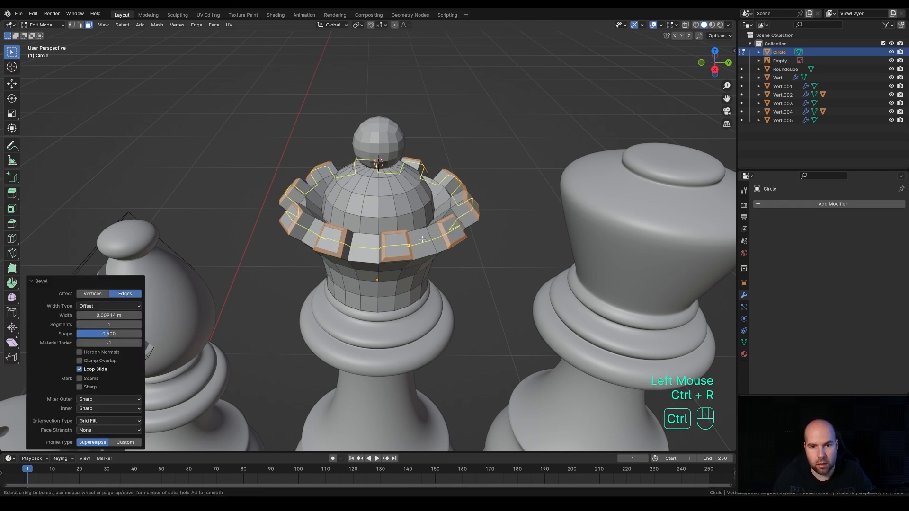
{"action": "left_click", "coordinate": [422, 239]}
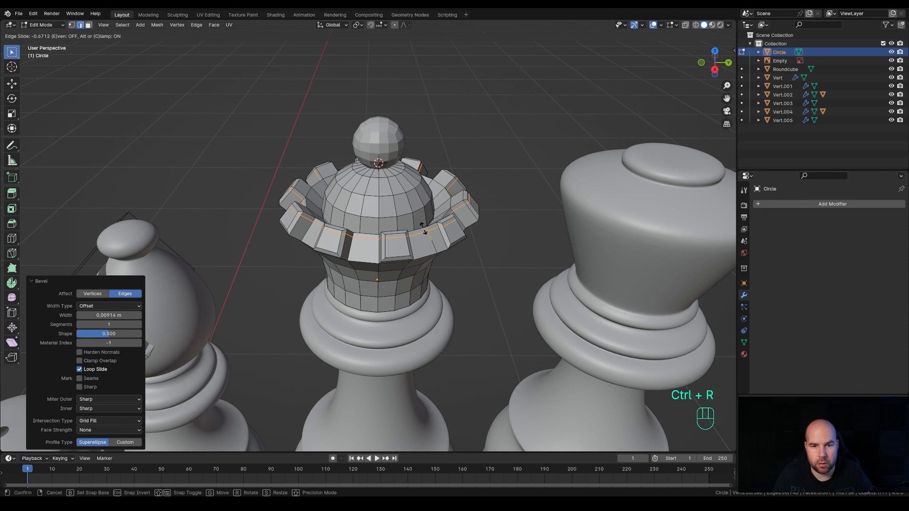
{"action": "left_click", "coordinate": [423, 229]}
{"action": "key", "text": "ctrl+r"}
{"action": "left_click", "coordinate": [413, 244]}
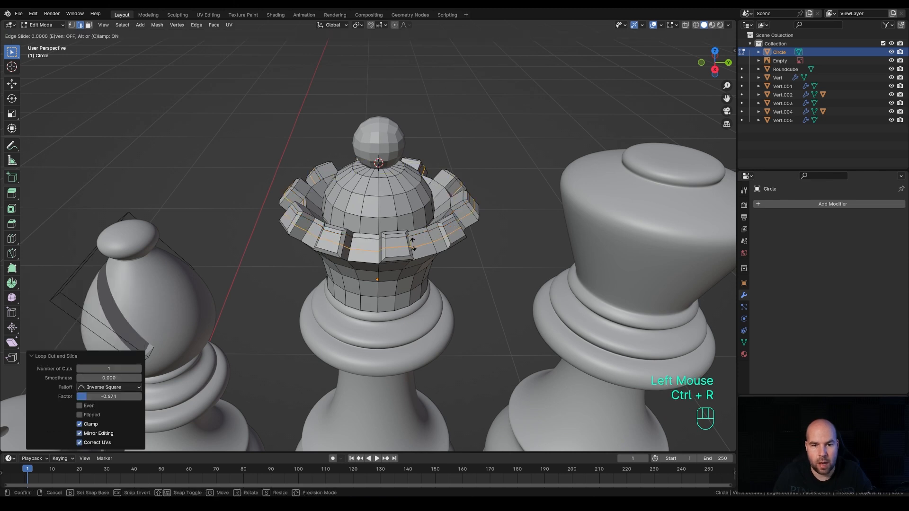
{"action": "left_click", "coordinate": [413, 251]}
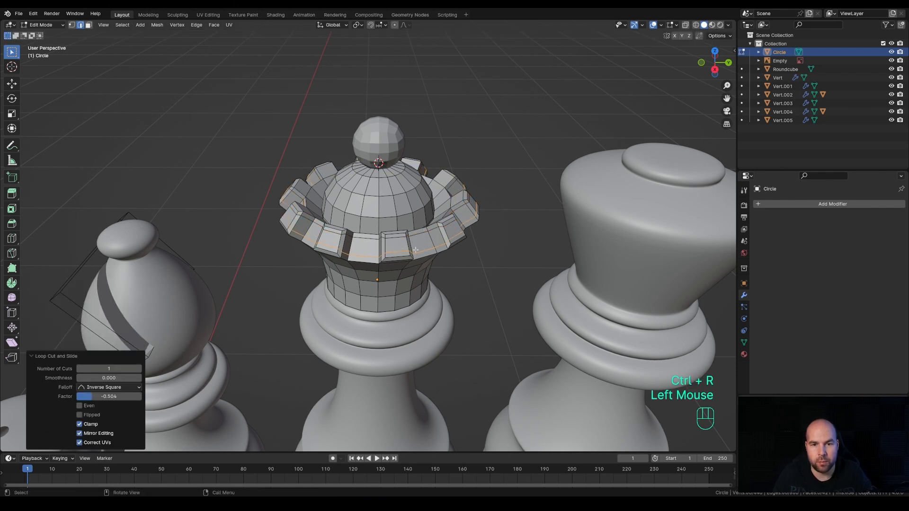
Step: Add a Subdivision Surface modifier to the crown and set its viewport levels to 2
{"action": "left_click", "coordinate": [765, 202]}
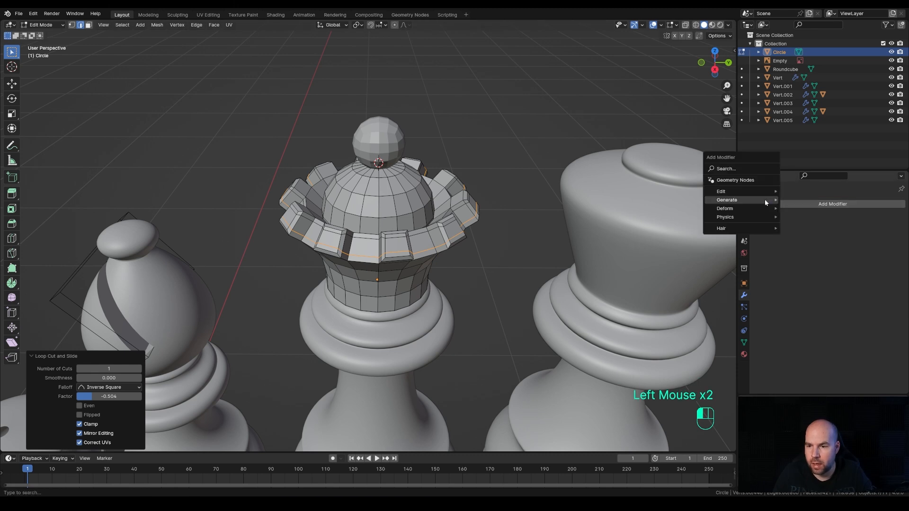
{"action": "mouse_move", "coordinate": [765, 200]}
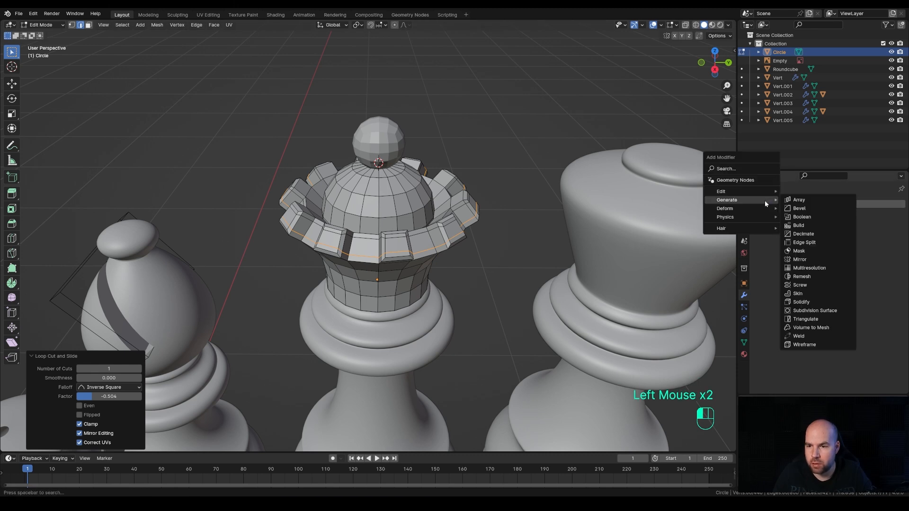
{"action": "left_click", "coordinate": [809, 311]}
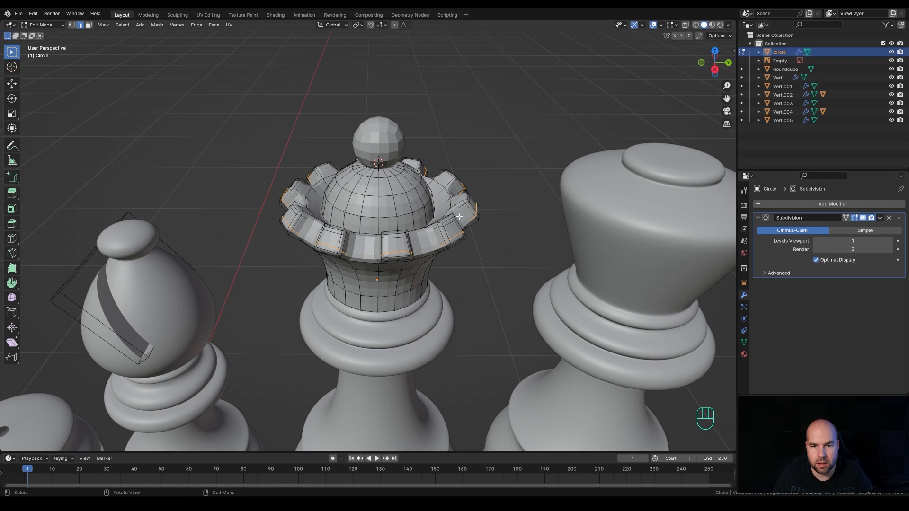
{"action": "left_click", "coordinate": [890, 242]}
Step: Add a loop cut around the crown's base, slid close to its lower edge
{"action": "middle_click_drag", "start_coordinate": [477, 199], "coordinate": [438, 172]}
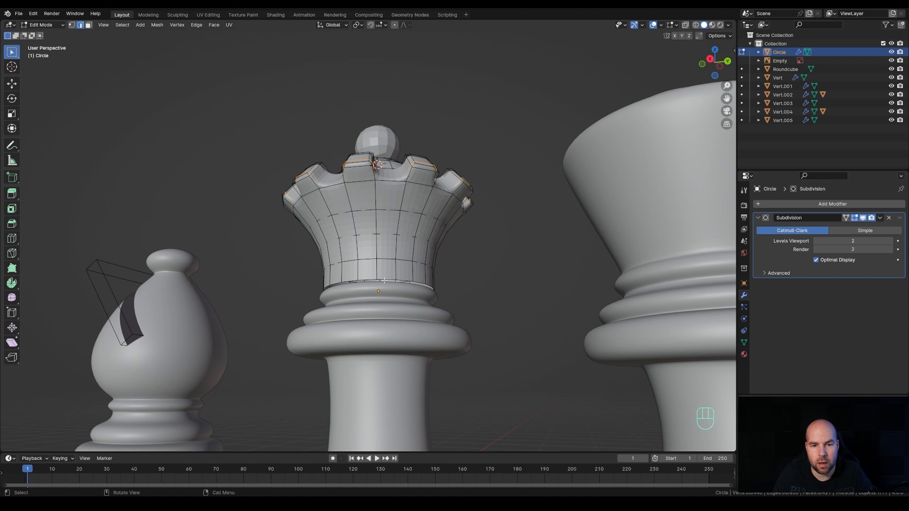
{"action": "key", "text": "ctrl+r"}
{"action": "left_click", "coordinate": [420, 272]}
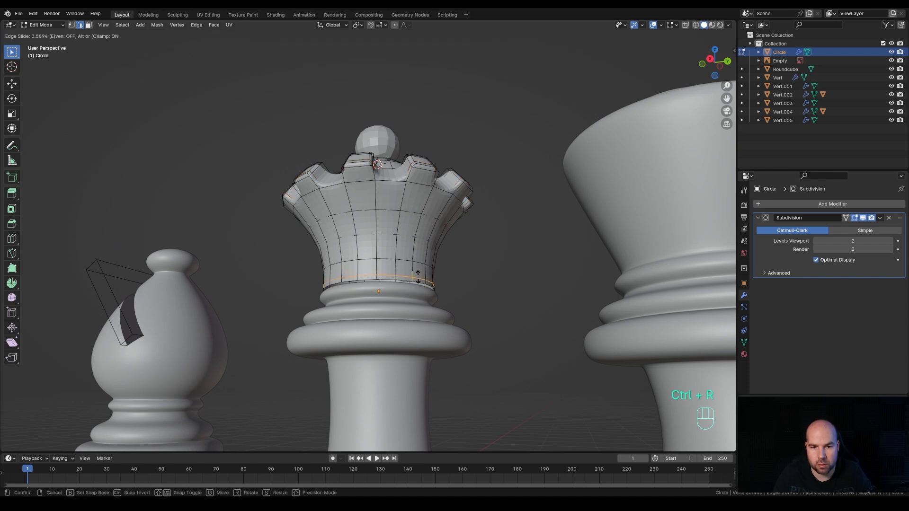
{"action": "left_click", "coordinate": [417, 277]}
Step: Fill the open edge loop at the crown's bottom with a face and inset it by about 0.022 m
{"action": "left_click", "coordinate": [435, 292], "text": "alt"}
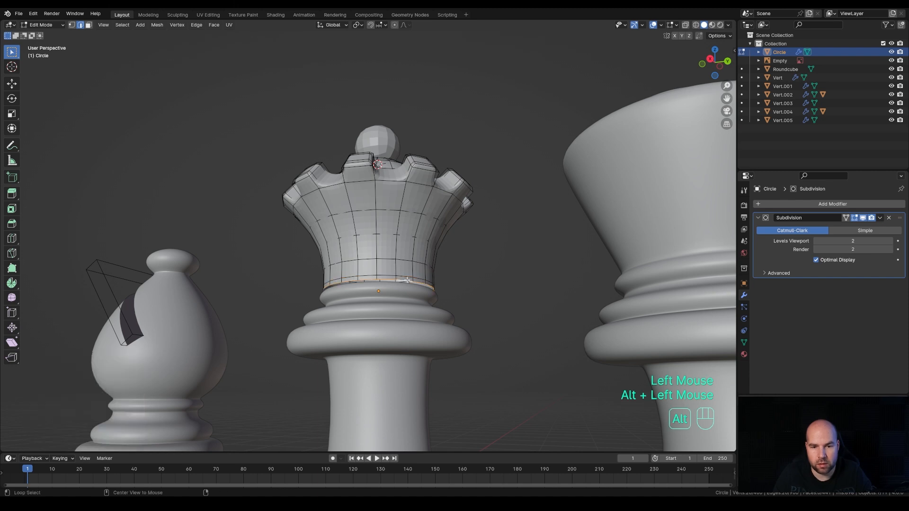
{"action": "key", "text": "f"}
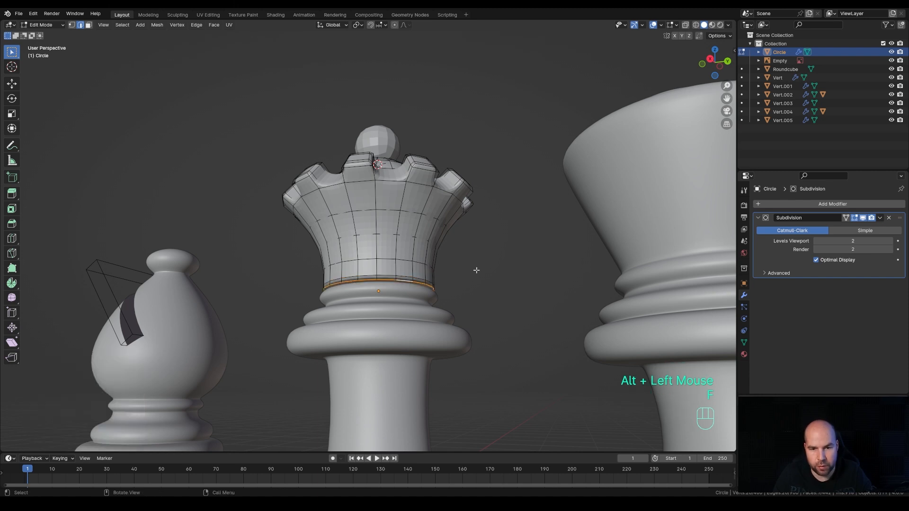
{"action": "left_click", "coordinate": [684, 24]}
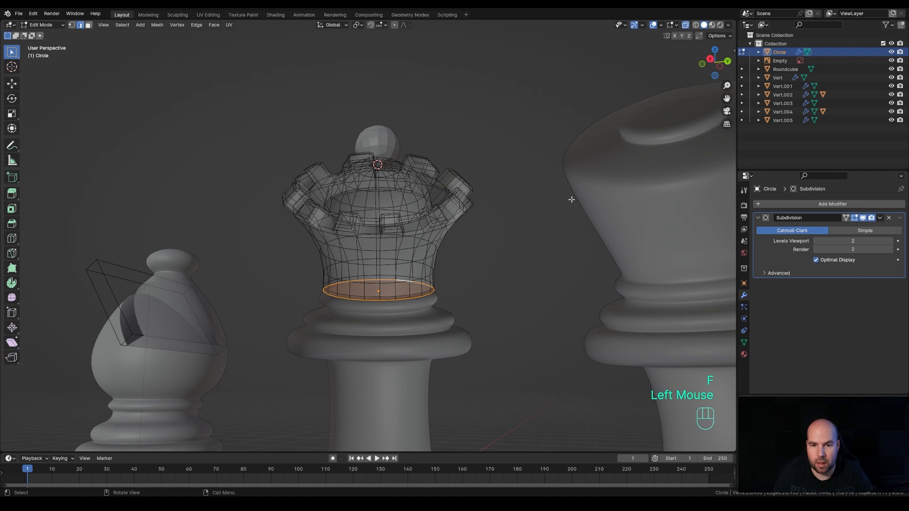
{"action": "key", "text": "i"}
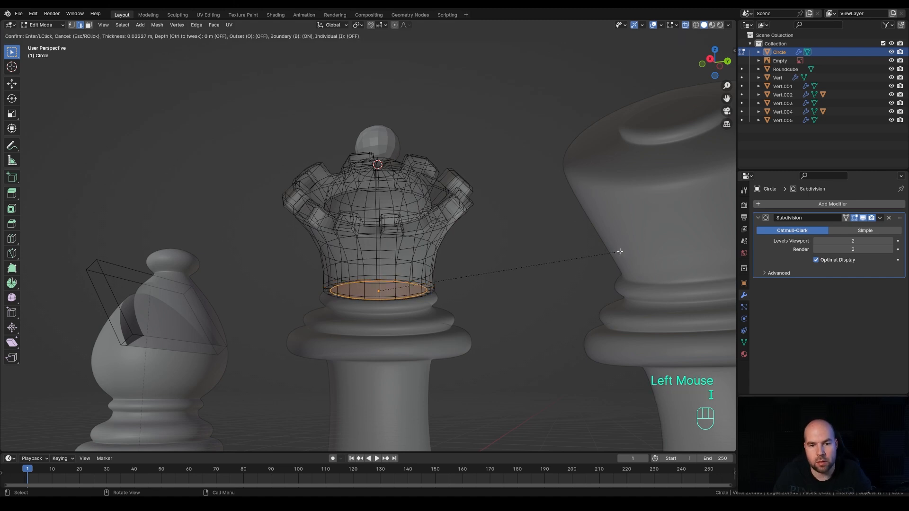
{"action": "left_click", "coordinate": [620, 251]}
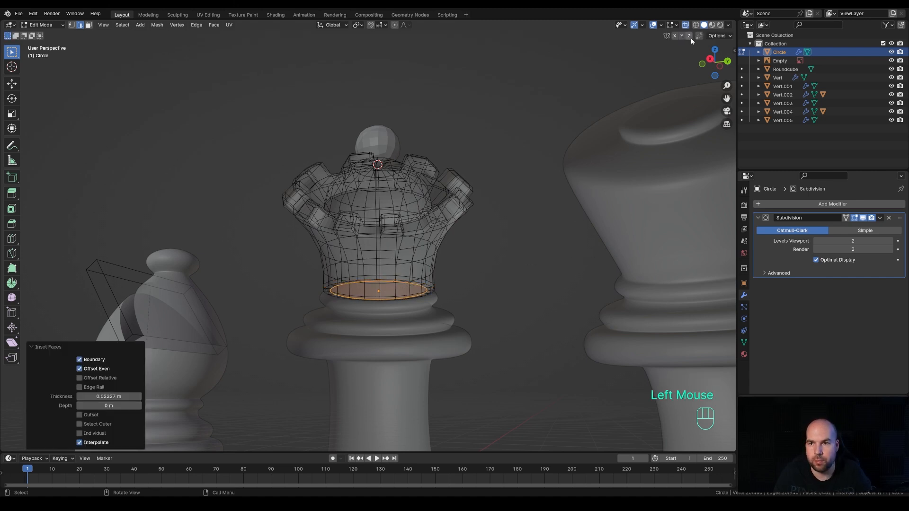
{"action": "left_click", "coordinate": [685, 25]}
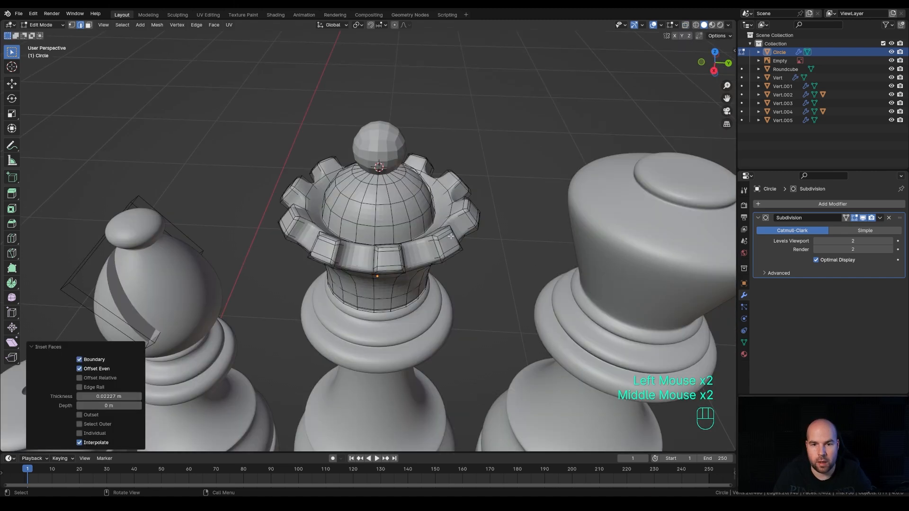
Step: Shade the queen's crown smooth in Object Mode
{"action": "key", "text": "Tab"}
{"action": "right_click", "coordinate": [442, 226]}
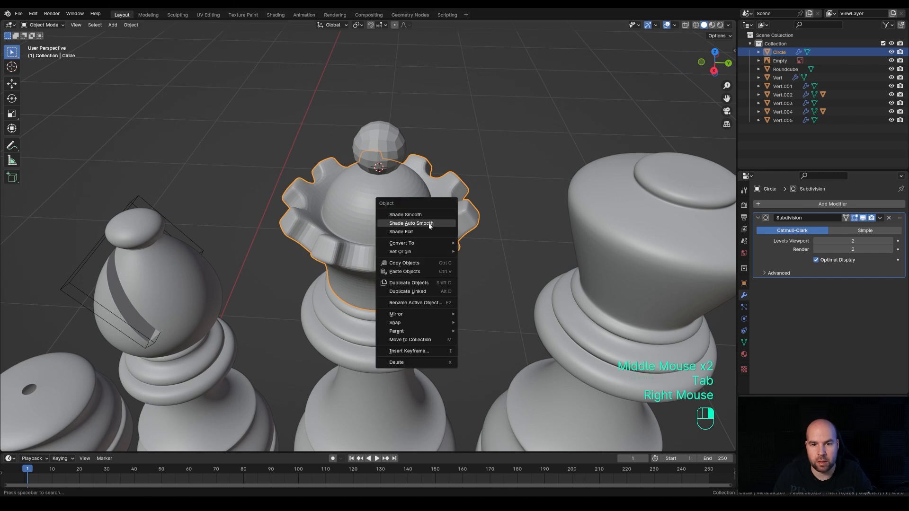
{"action": "left_click", "coordinate": [426, 214]}
Step: Give the queen's ball finial a Subdivision Surface modifier at level 1 and shade it smooth
{"action": "left_click", "coordinate": [389, 135]}
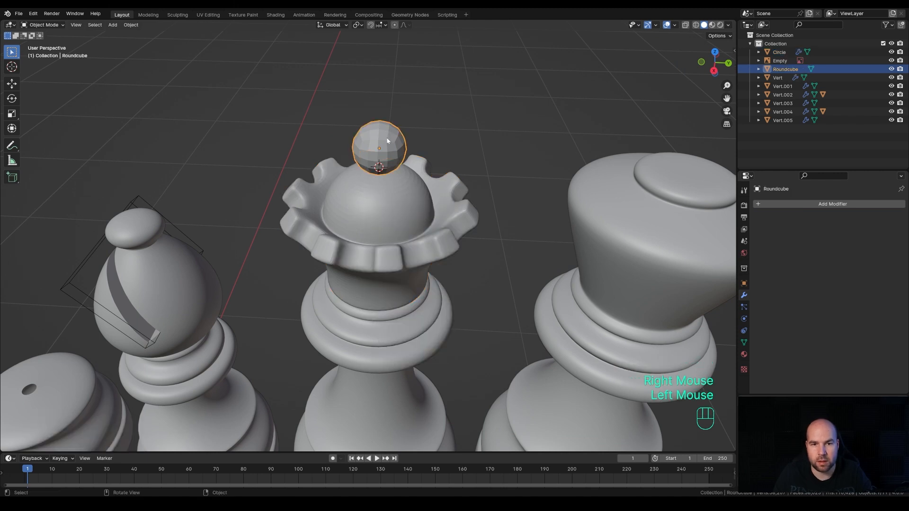
{"action": "key", "text": "ctrl+1"}
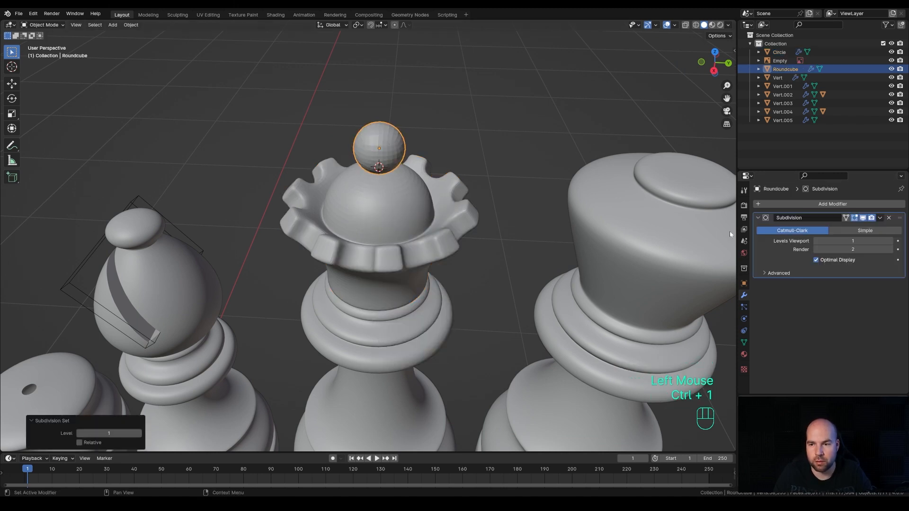
{"action": "right_click", "coordinate": [384, 148]}
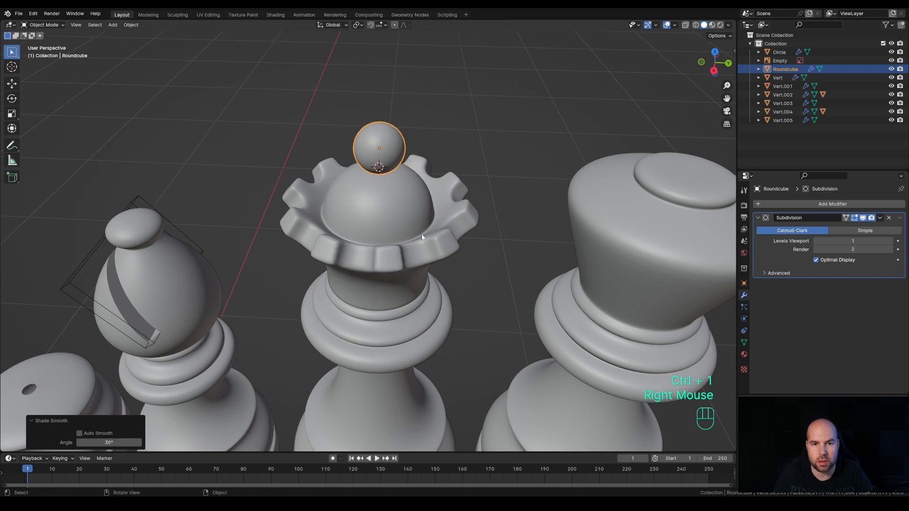
{"action": "scroll", "coordinate": [410, 206], "scroll_direction": "down", "scroll_amount": 3}
{"action": "left_click", "coordinate": [410, 206]}
Step: Snap the 3D cursor to the king piece's origin, working in the right orthographic view
{"action": "middle_click_drag", "start_coordinate": [411, 208], "coordinate": [396, 239]}
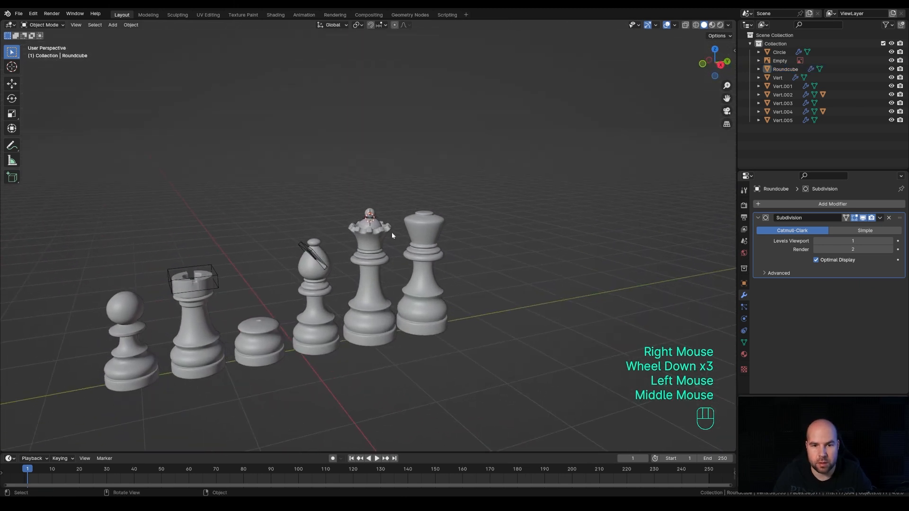
{"action": "scroll", "coordinate": [397, 240], "scroll_direction": "up", "scroll_amount": 2}
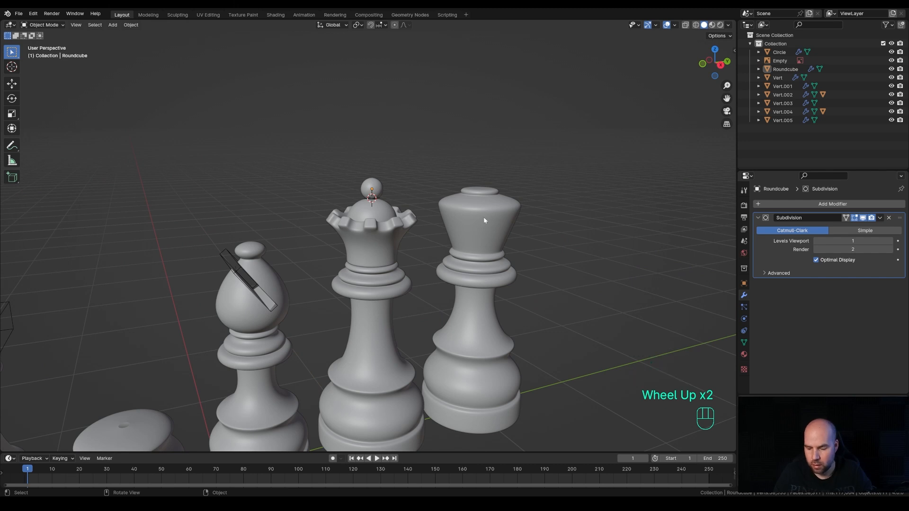
{"action": "key", "text": "KP_3"}
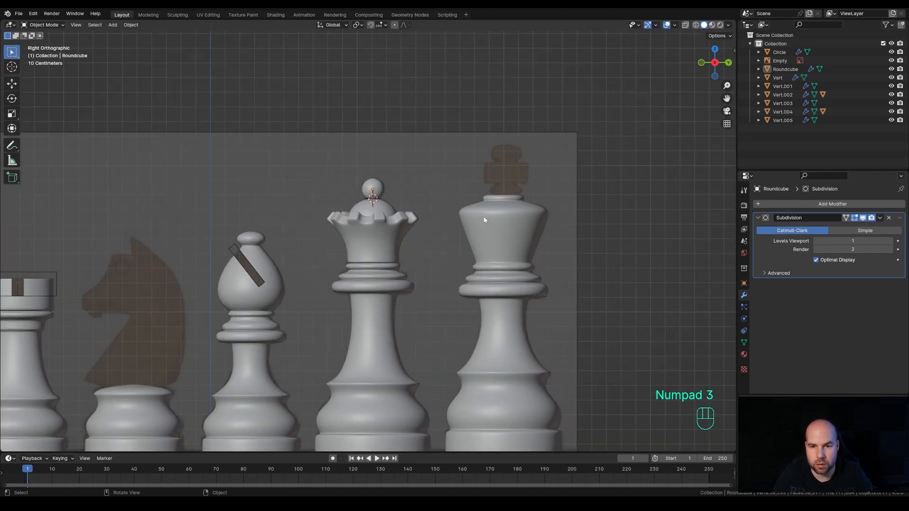
{"action": "middle_click_drag", "start_coordinate": [368, 262], "coordinate": [277, 326], "text": "shift"}
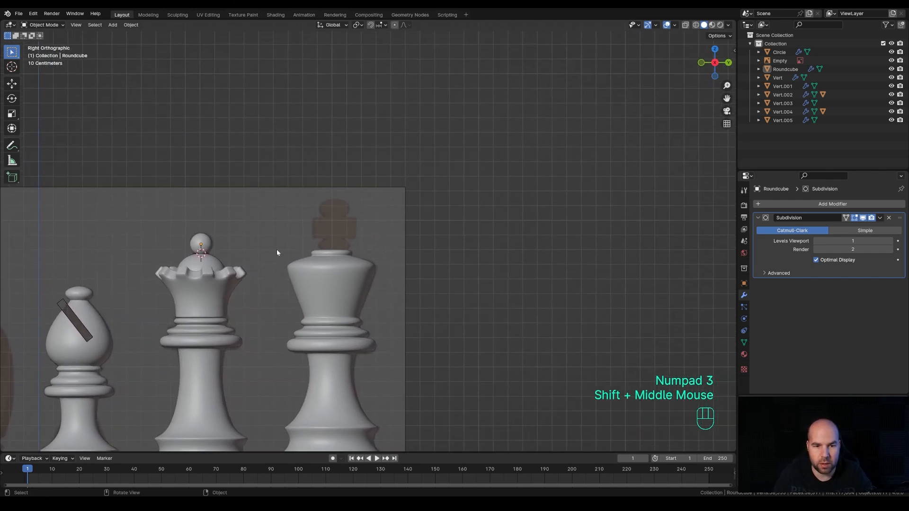
{"action": "scroll", "coordinate": [293, 270], "scroll_direction": "up", "scroll_amount": 3}
{"action": "middle_click_drag", "start_coordinate": [295, 263], "coordinate": [370, 305], "text": "shift"}
{"action": "scroll", "coordinate": [370, 305], "scroll_direction": "down", "scroll_amount": 3}
{"action": "left_click", "coordinate": [369, 245]}
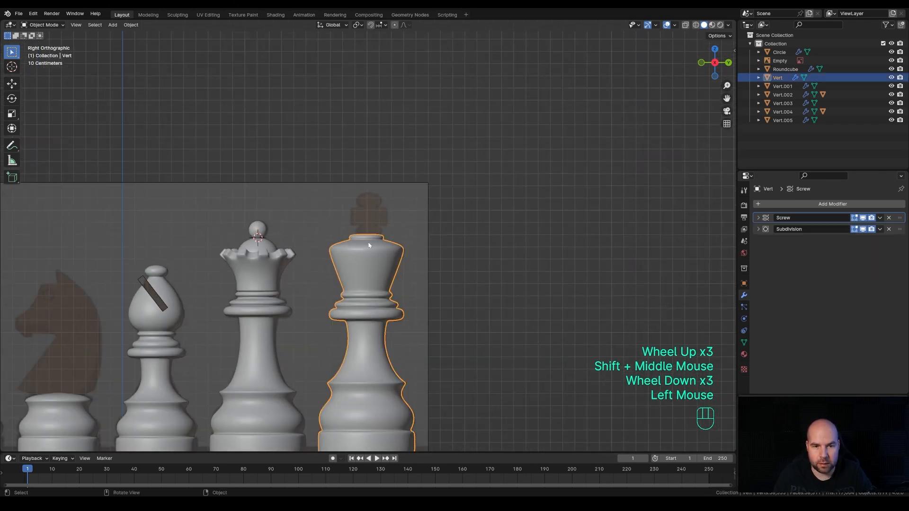
{"action": "scroll", "coordinate": [337, 199], "scroll_direction": "up", "scroll_amount": 2}
{"action": "scroll", "coordinate": [368, 219], "scroll_direction": "down", "scroll_amount": 4}
{"action": "middle_click_drag", "start_coordinate": [368, 219], "coordinate": [427, 219], "text": "shift"}
{"action": "key", "text": "shift+s"}
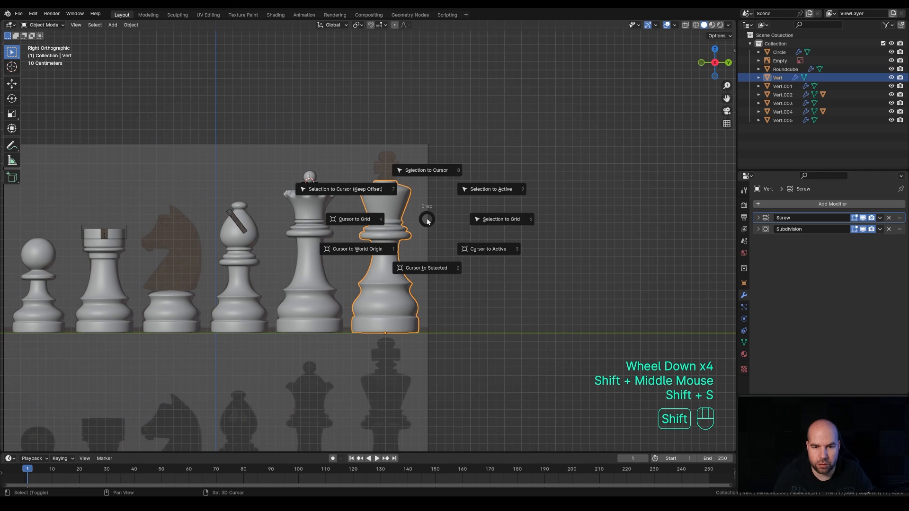
{"action": "left_click", "coordinate": [425, 268]}
Step: Add a cube at the 3D cursor and scale its mesh to 0.05 in Edit Mode
{"action": "scroll", "coordinate": [426, 291], "scroll_direction": "up", "scroll_amount": 2}
{"action": "key", "text": "shift+a"}
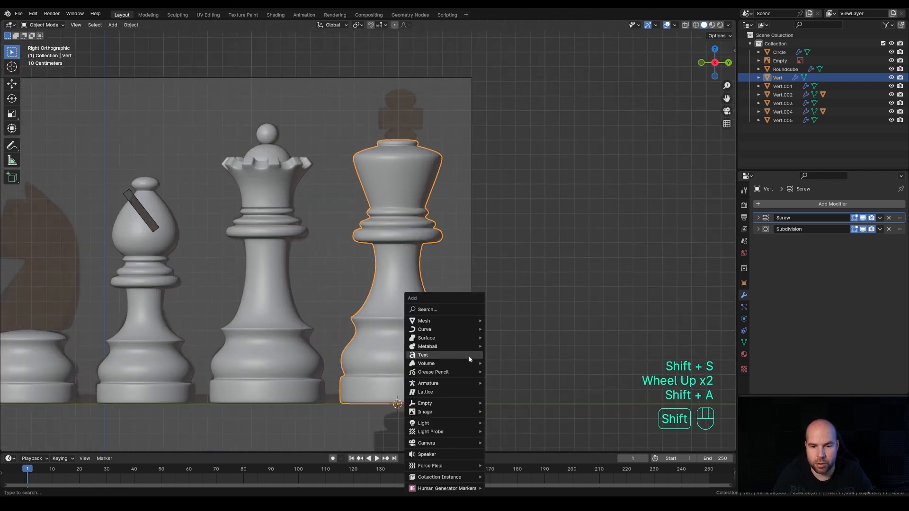
{"action": "mouse_move", "coordinate": [470, 321]}
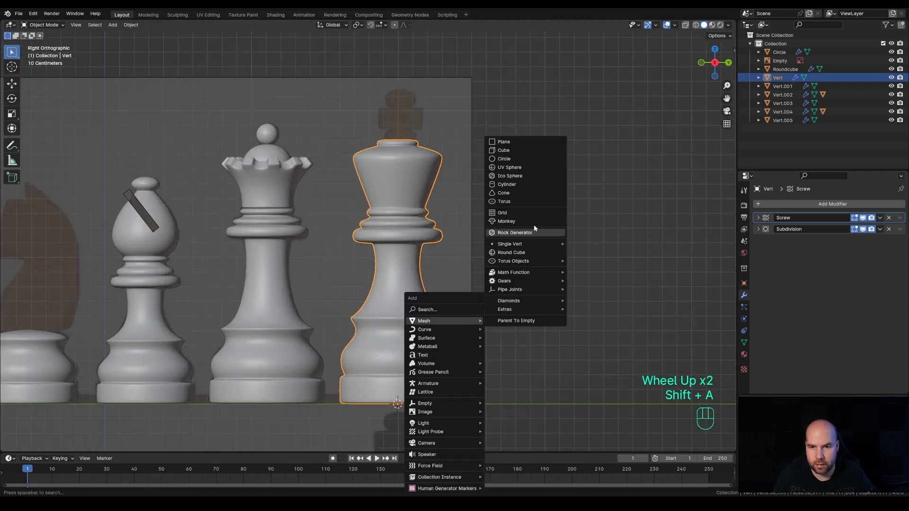
{"action": "left_click", "coordinate": [515, 151]}
{"action": "key", "text": "Tab"}
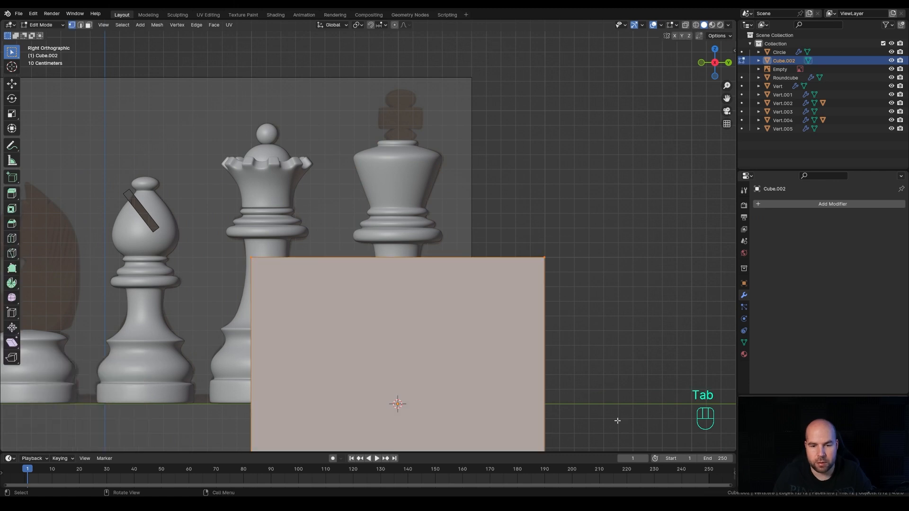
{"action": "key", "text": "s"}
{"action": "key", "text": "s"}
{"action": "left_click", "coordinate": [408, 403]}
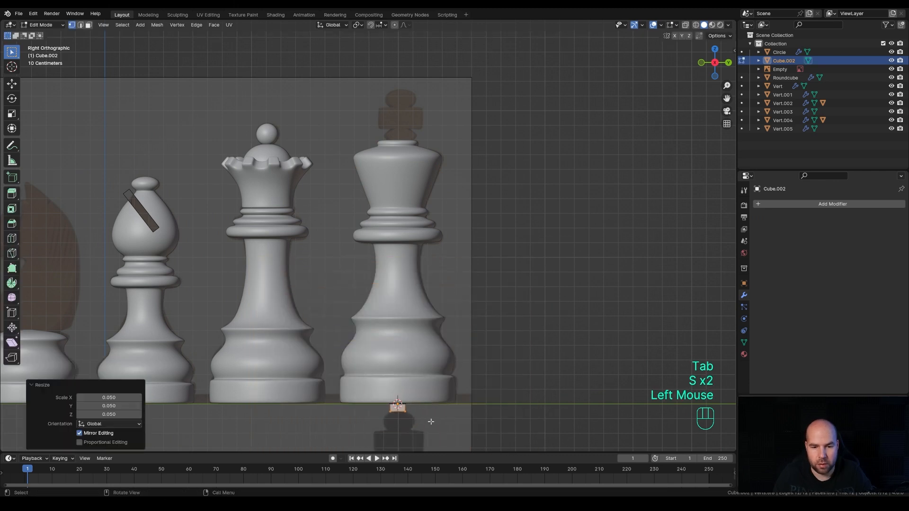
Step: Move the cube object up along Z by about 1.95 m to the centre of the king's cross in the reference
{"action": "key", "text": "Tab"}
{"action": "key", "text": "g"}
{"action": "key", "text": "z"}
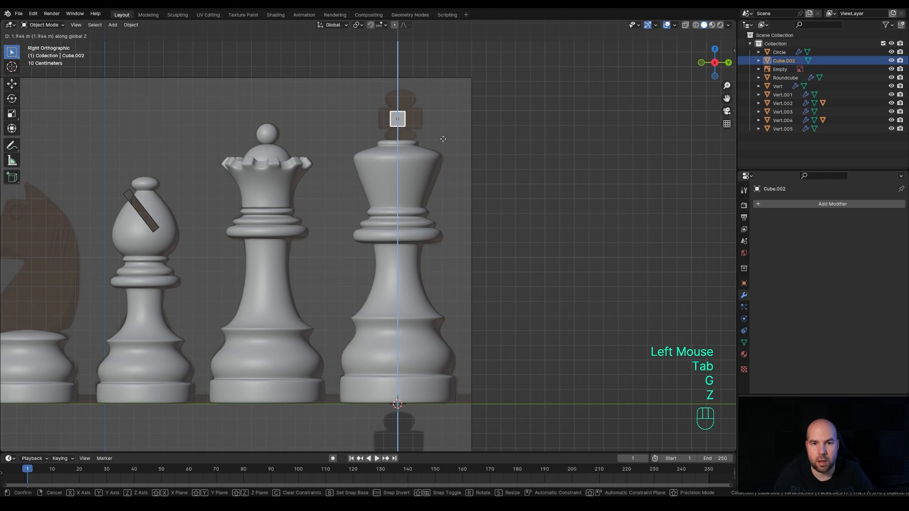
{"action": "left_click", "coordinate": [444, 137]}
Step: Scale the cube's mesh by about 1.3 and stretch it along Y by about 2.09 to form the cross's horizontal bar
{"action": "scroll", "coordinate": [431, 118], "scroll_direction": "up", "scroll_amount": 2}
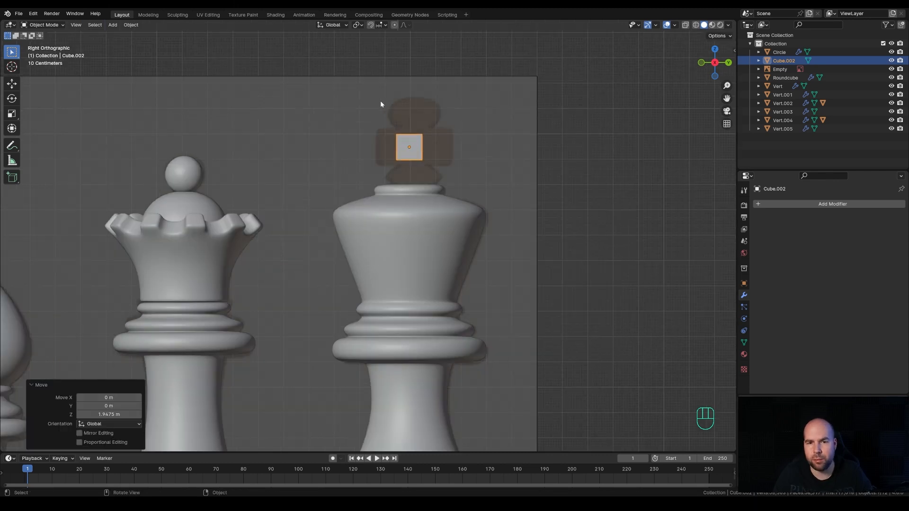
{"action": "middle_click_drag", "start_coordinate": [453, 196], "coordinate": [457, 219], "text": "shift"}
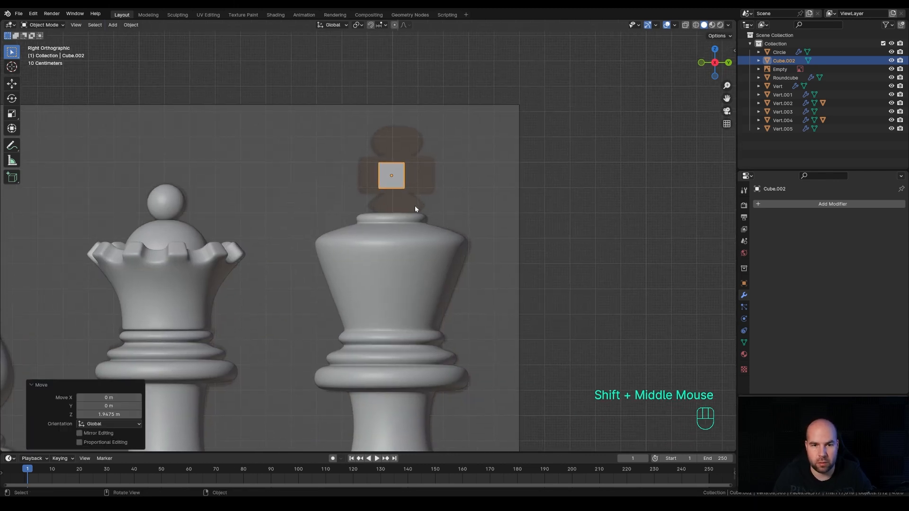
{"action": "key", "text": "Tab"}
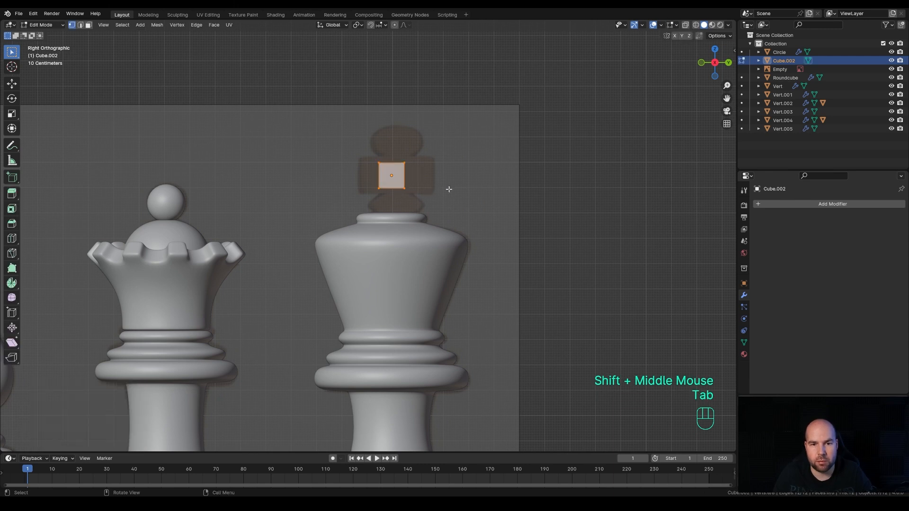
{"action": "key", "text": "s"}
{"action": "left_click", "coordinate": [466, 192]}
{"action": "key", "text": "s"}
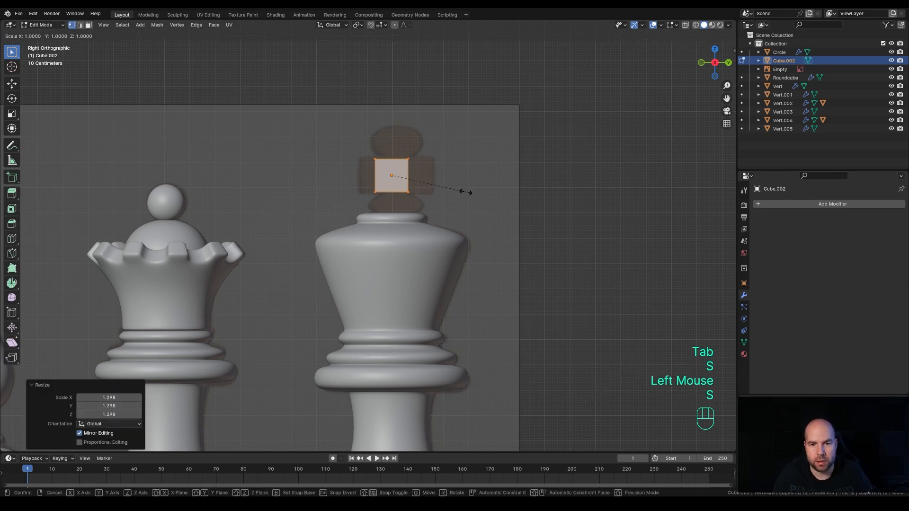
{"action": "key", "text": "t"}
{"action": "key", "text": "y"}
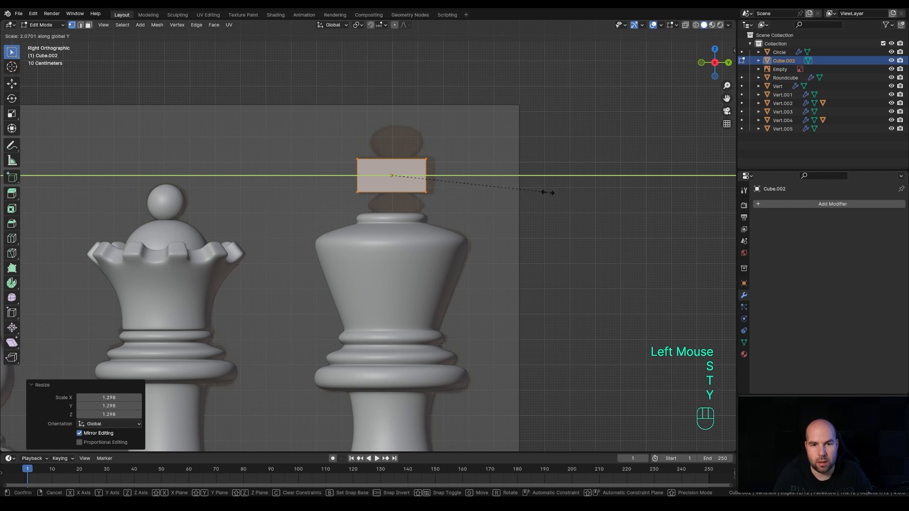
{"action": "left_click", "coordinate": [548, 193]}
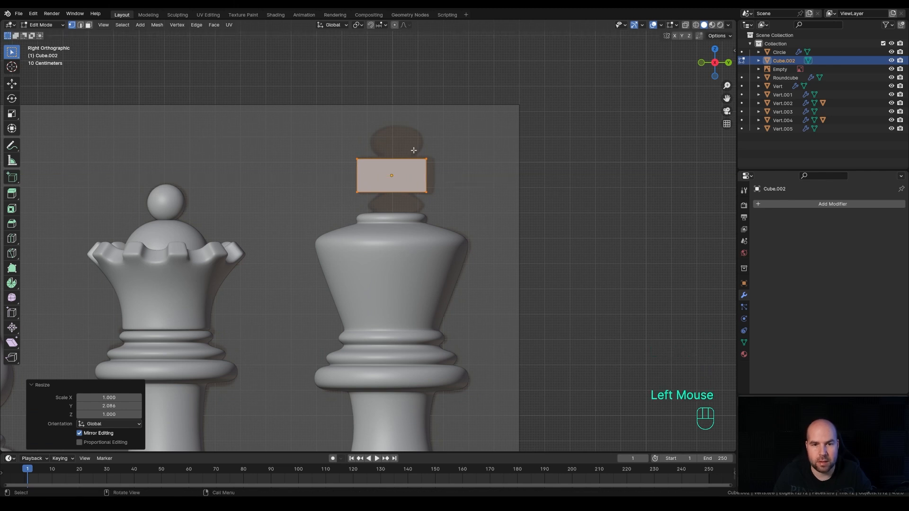
Step: Add two centred vertical loop cuts to the cross bar and spread them along Y by about 1.25
{"action": "key", "text": "ctrl+r"}
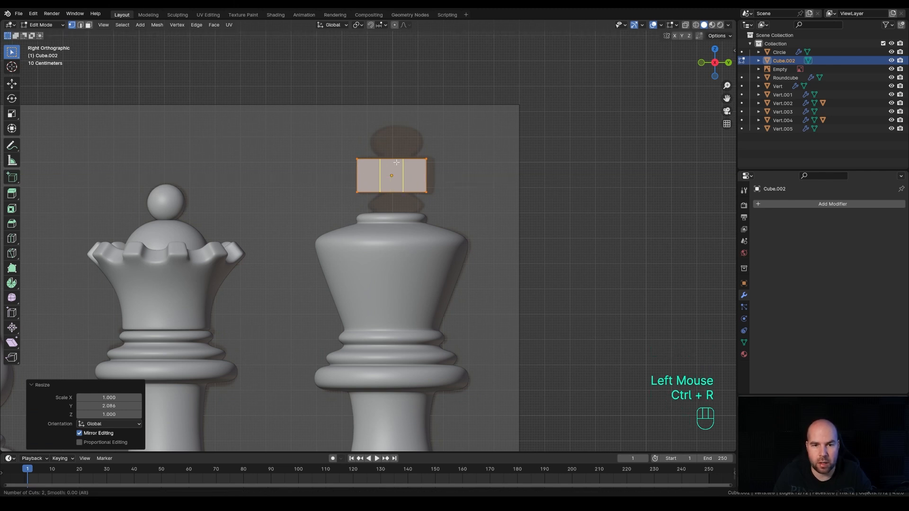
{"action": "left_click", "coordinate": [396, 163]}
{"action": "right_click", "coordinate": [468, 182]}
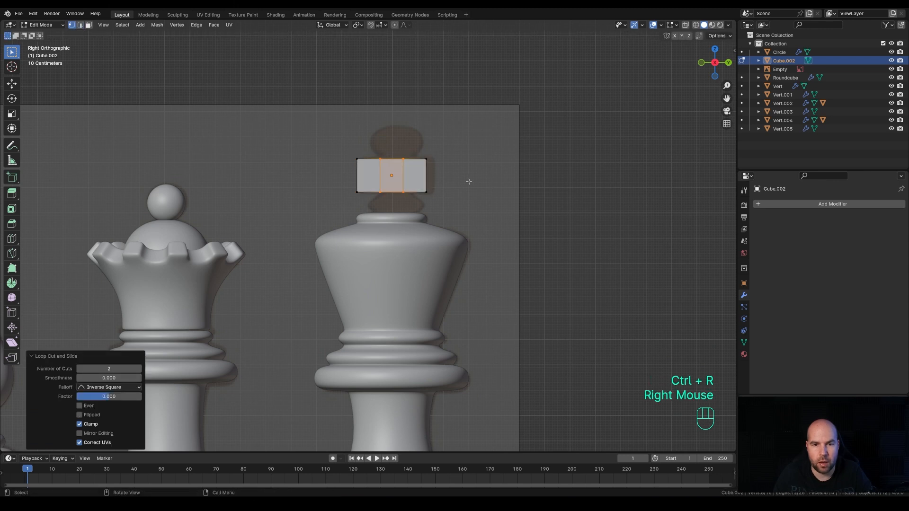
{"action": "key", "text": "s"}
{"action": "key", "text": "y"}
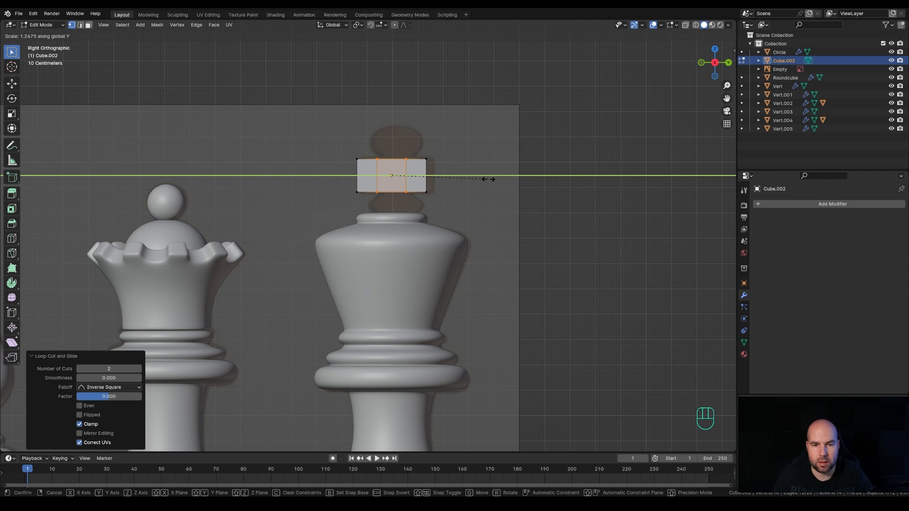
{"action": "left_click", "coordinate": [488, 179]}
Step: Extrude the middle bottom face of the cross bar downward by about 0.051 m, selecting it with X-ray on
{"action": "key", "text": "KP_3"}
{"action": "left_click_drag", "start_coordinate": [374, 185], "coordinate": [416, 198]}
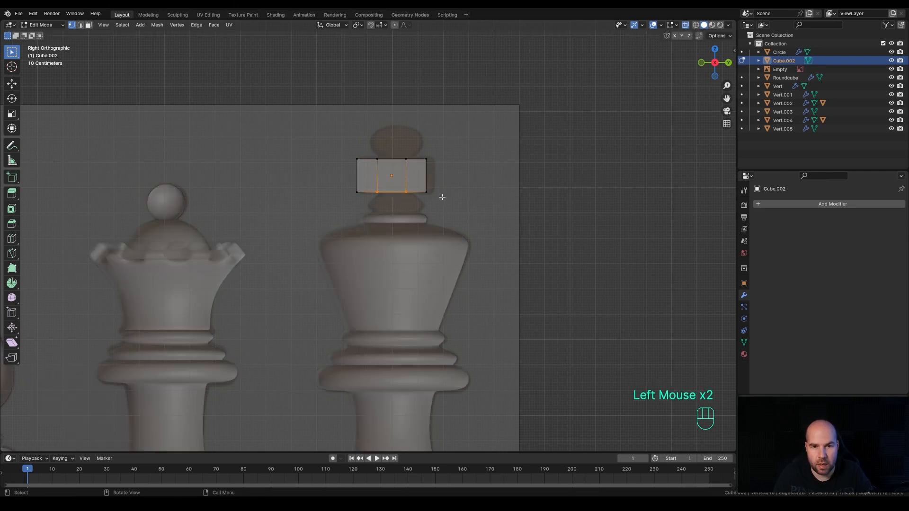
{"action": "key", "text": "e"}
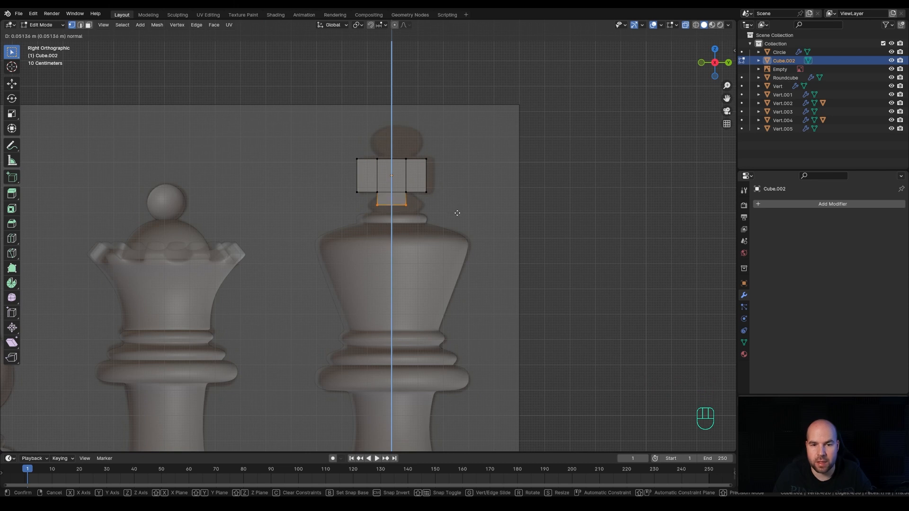
{"action": "left_click", "coordinate": [452, 212]}
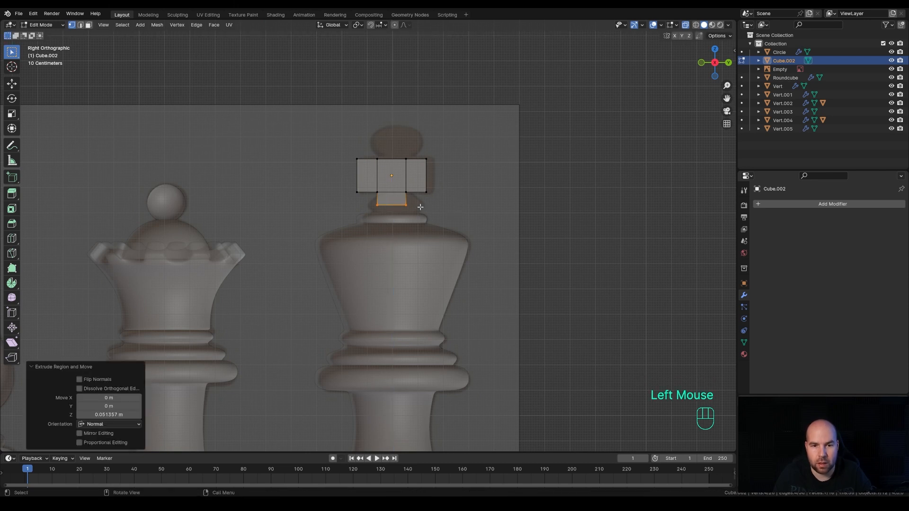
{"action": "middle_click_drag", "start_coordinate": [421, 207], "coordinate": [455, 239]}
{"action": "key", "text": "s"}
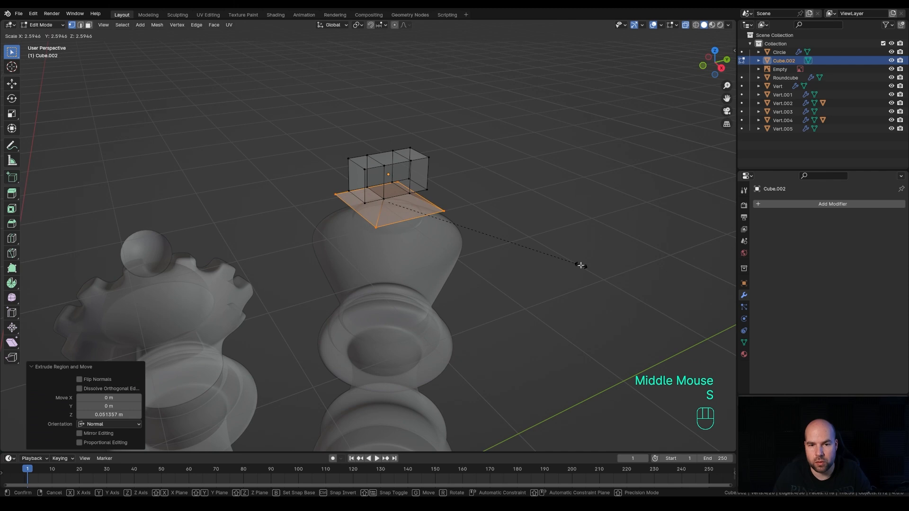
{"action": "key", "text": "Escape"}
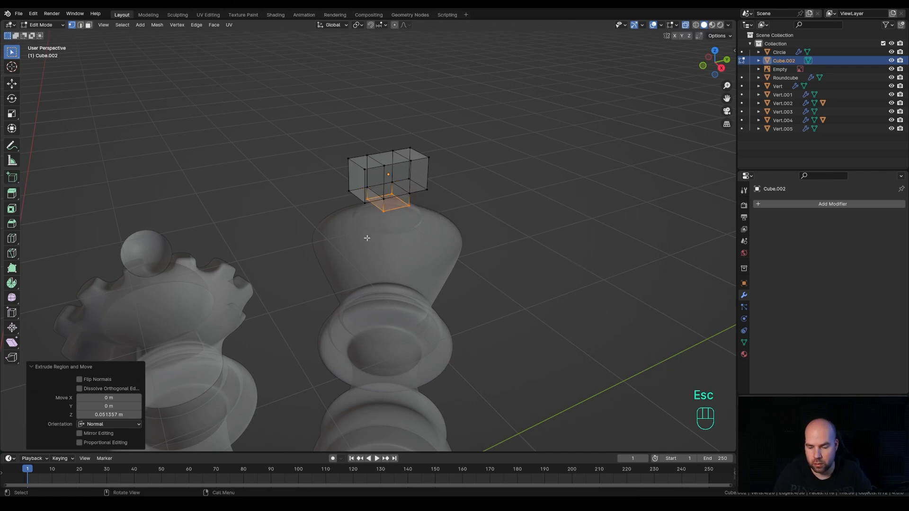
Step: Scale the extruded bottom face of the king's cross along Y by about 1.98 to flare its foot
{"action": "key", "text": "KP_3"}
{"action": "key", "text": "s"}
{"action": "key", "text": "y"}
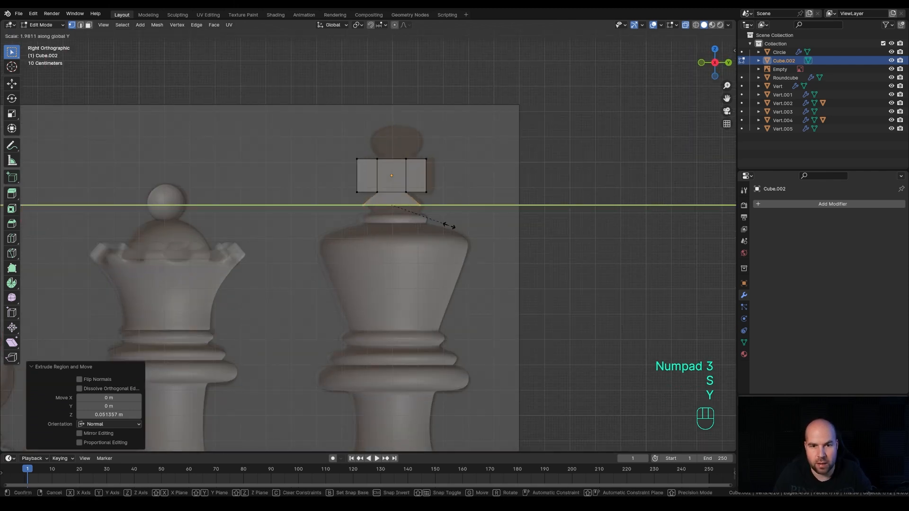
{"action": "left_click", "coordinate": [448, 226]}
Step: Extrude the flared bottom face down by about 0.034 m and narrow it along Y to taper the foot
{"action": "key", "text": "e"}
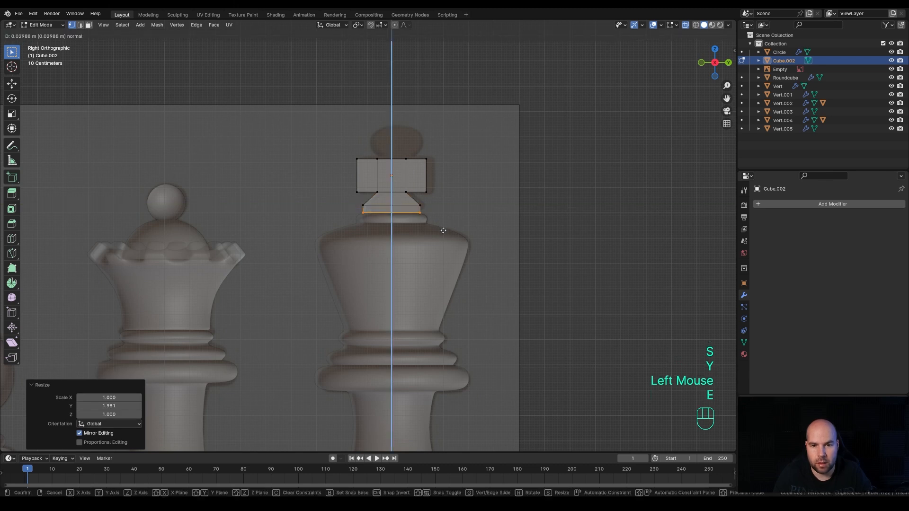
{"action": "left_click", "coordinate": [443, 231]}
{"action": "key", "text": "s"}
{"action": "key", "text": "y"}
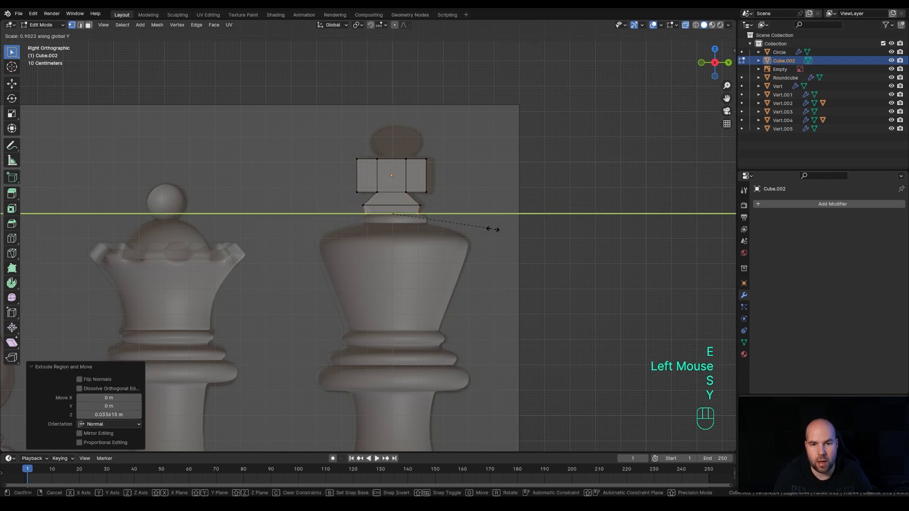
{"action": "left_click", "coordinate": [469, 230]}
Step: Extrude the top middle face of the cross bar upward and widen it along Y by about 1.92
{"action": "left_click_drag", "start_coordinate": [369, 140], "coordinate": [419, 173]}
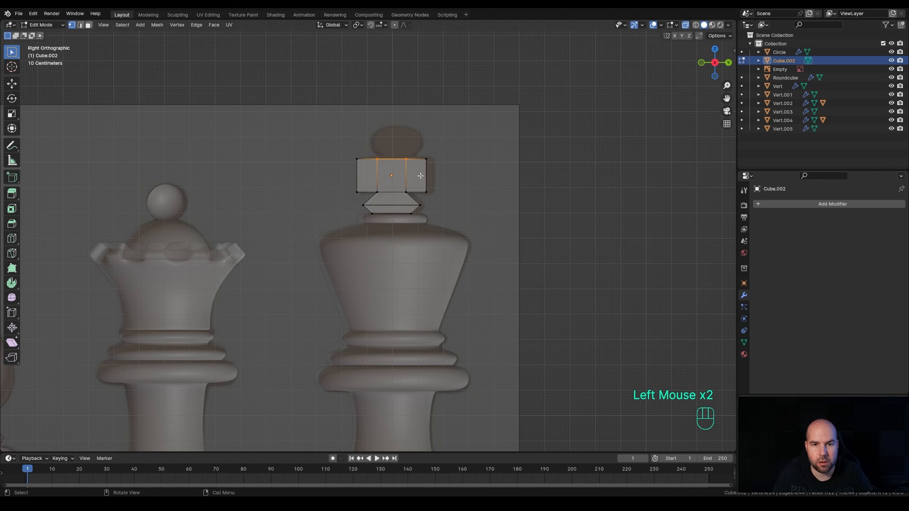
{"action": "key", "text": "e"}
{"action": "left_click", "coordinate": [430, 153]}
{"action": "key", "text": "ctrl+z"}
{"action": "key", "text": "ctrl+z"}
{"action": "key", "text": "ctrl+z"}
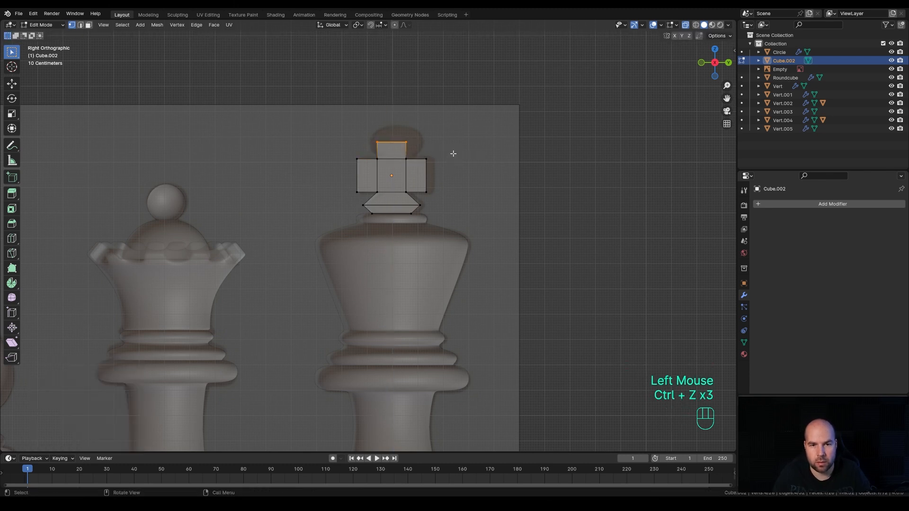
{"action": "key", "text": "s"}
{"action": "key", "text": "y"}
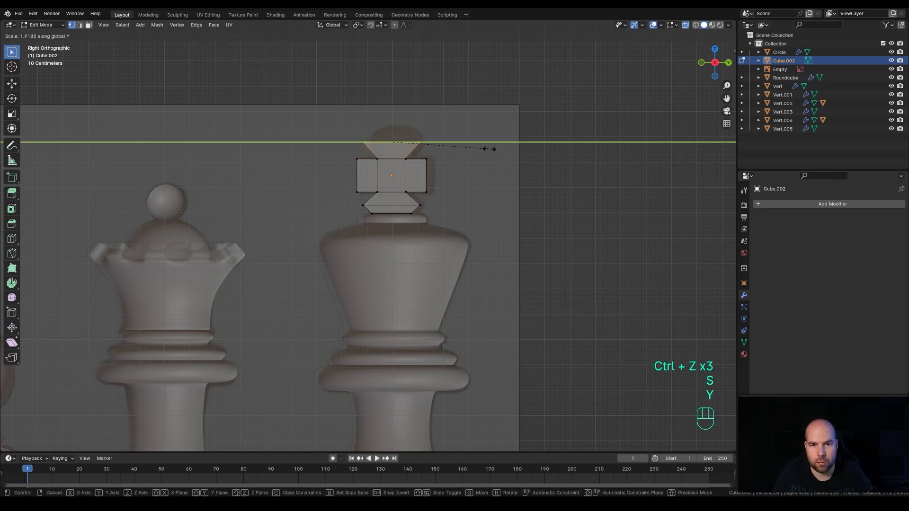
{"action": "left_click", "coordinate": [490, 149]}
Step: Extrude the widened top face up along global Z by about 0.078 m and narrow it along Y to about 0.4
{"action": "key", "text": "e"}
{"action": "key", "text": "z"}
{"action": "key", "text": "z"}
{"action": "left_click", "coordinate": [489, 129]}
{"action": "key", "text": "s"}
{"action": "key", "text": "y"}
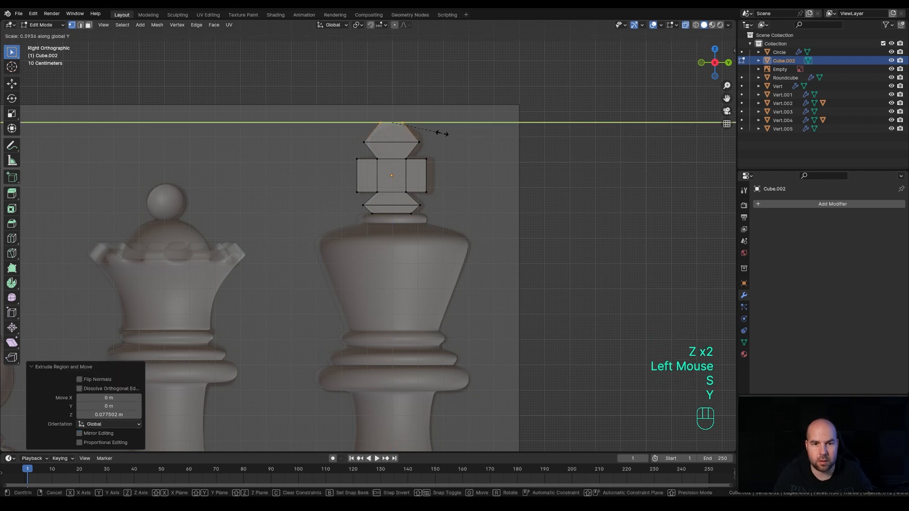
{"action": "left_click", "coordinate": [441, 134]}
Step: Scale the outer end vertices of both cross arms along Y by about 1.106 to match the reference width
{"action": "left_click_drag", "start_coordinate": [345, 154], "coordinate": [363, 199]}
{"action": "left_click_drag", "start_coordinate": [419, 156], "coordinate": [440, 195], "text": "shift"}
{"action": "key", "text": "s"}
{"action": "key", "text": "y"}
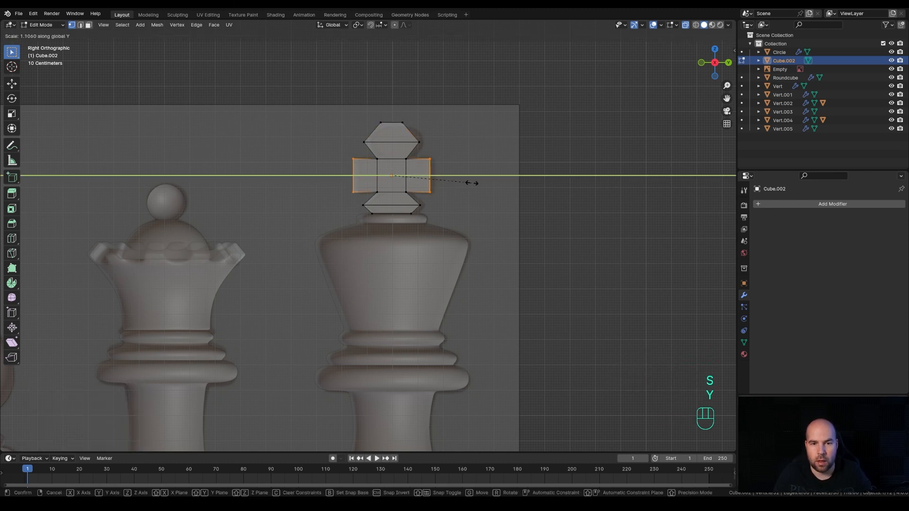
{"action": "left_click", "coordinate": [471, 182]}
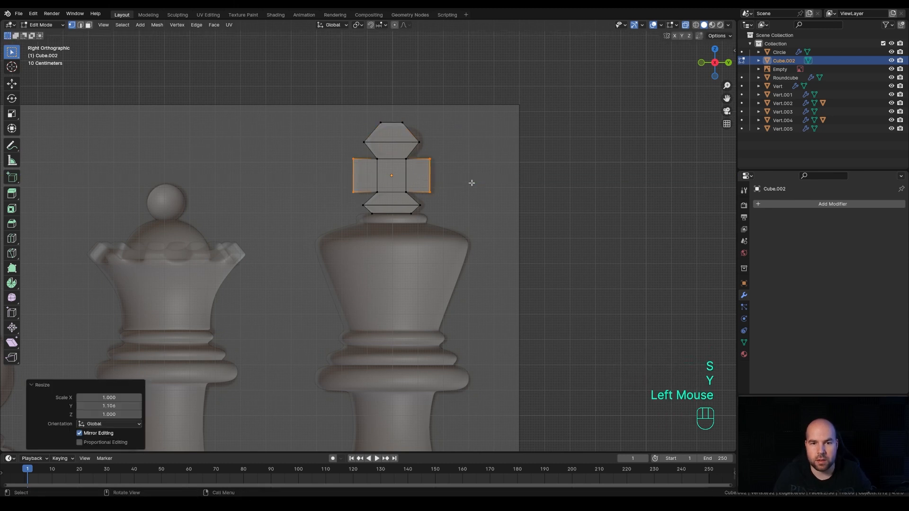
Step: Add a vertical loop cut near the outer end of each cross arm, each slid outward by about 0.6
{"action": "key", "text": "ctrl+r"}
{"action": "left_click", "coordinate": [360, 162]}
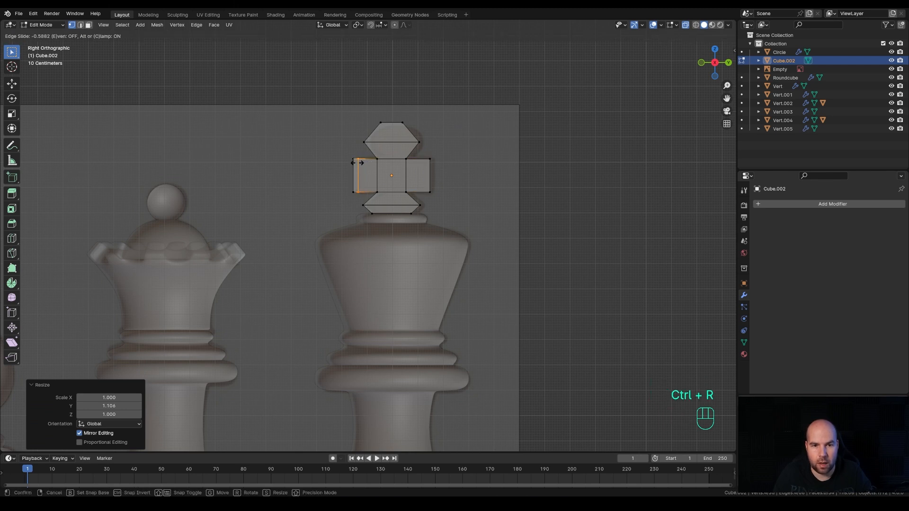
{"action": "left_click", "coordinate": [357, 163]}
{"action": "key", "text": "ctrl+r"}
{"action": "left_click", "coordinate": [416, 161]}
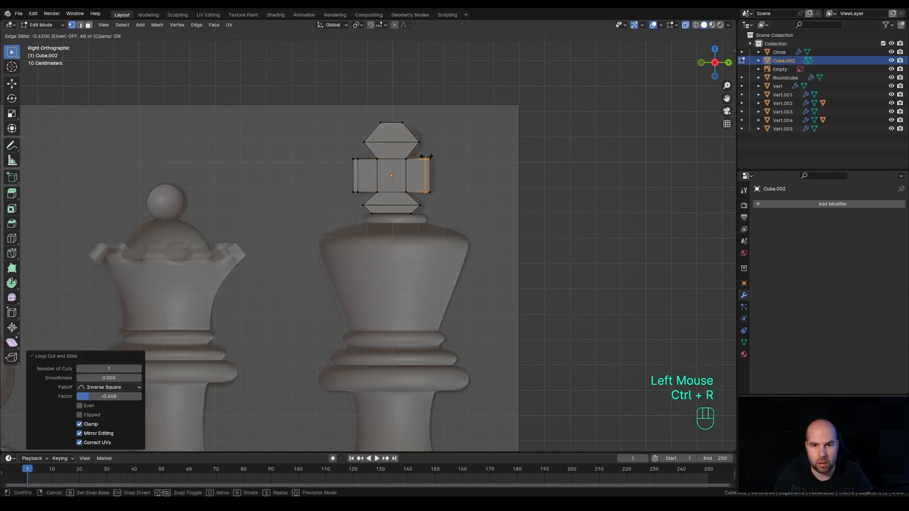
{"action": "left_click", "coordinate": [425, 156]}
Step: Add horizontal support loops in the cross's lower foot and near the upper and lower edges of the bar
{"action": "key", "text": "ctrl+r"}
{"action": "left_click", "coordinate": [417, 197]}
{"action": "key", "text": "ctrl+r"}
{"action": "left_click", "coordinate": [409, 197]}
{"action": "left_click", "coordinate": [383, 204]}
{"action": "key", "text": "ctrl+r"}
{"action": "left_click", "coordinate": [434, 175]}
{"action": "key", "text": "ctrl+r"}
{"action": "left_click", "coordinate": [450, 203]}
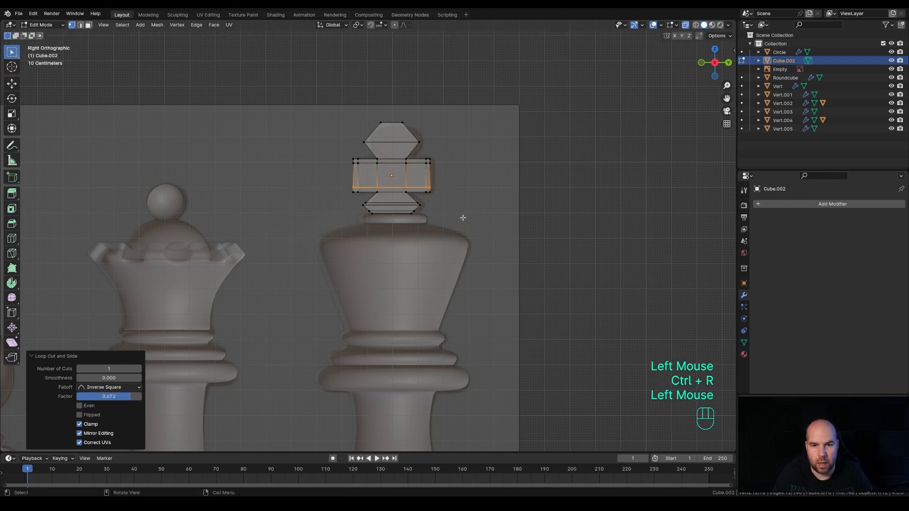
Step: Give the cross a Subdivision modifier with viewport level 2 in Object Mode
{"action": "middle_click_drag", "start_coordinate": [435, 176], "coordinate": [502, 194]}
{"action": "key", "text": "Tab"}
{"action": "left_click", "coordinate": [782, 205]}
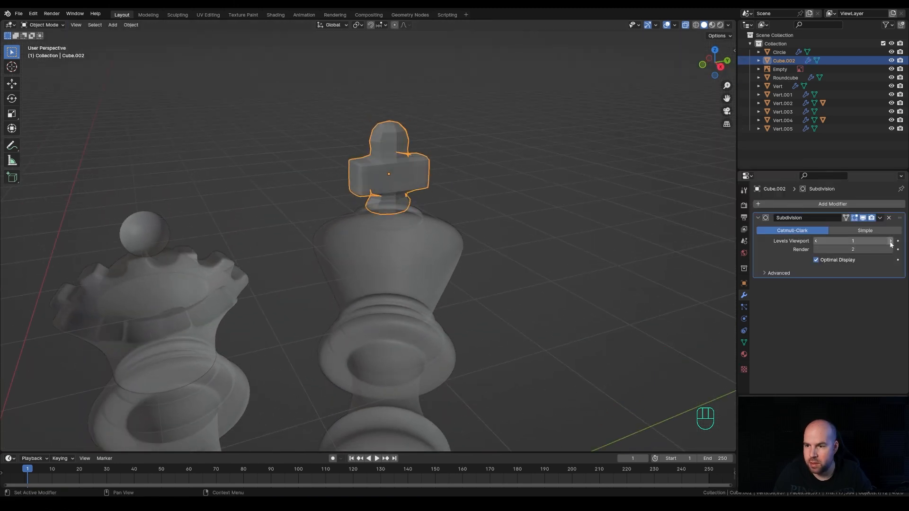
{"action": "left_click", "coordinate": [891, 242]}
Step: Add two loop cuts around the cross, slid close to its front and back faces by about half
{"action": "middle_click_drag", "start_coordinate": [461, 155], "coordinate": [384, 148]}
{"action": "key", "text": "Tab"}
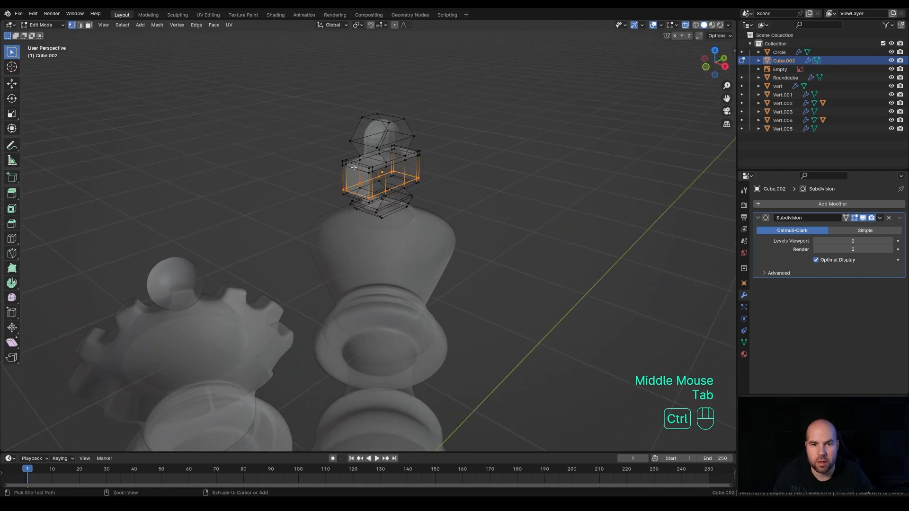
{"action": "key", "text": "ctrl+r"}
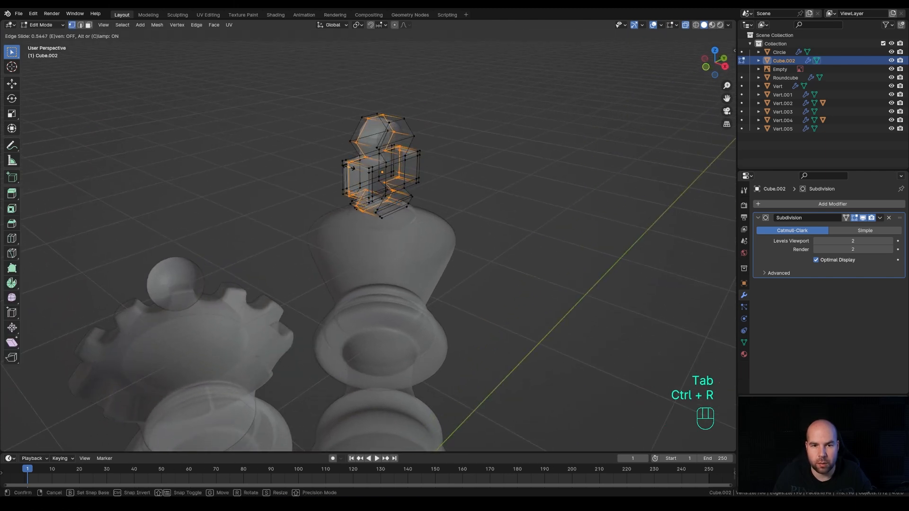
{"action": "left_click", "coordinate": [362, 168]}
{"action": "key", "text": "ctrl+r"}
{"action": "left_click", "coordinate": [363, 167]}
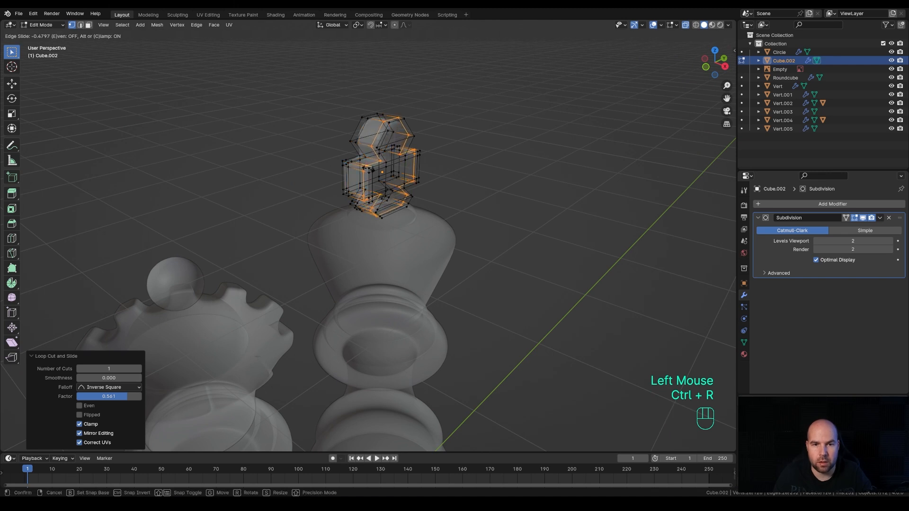
{"action": "left_click", "coordinate": [396, 175]}
Step: Shade the cross smooth and turn off X-ray display
{"action": "key", "text": "Tab"}
{"action": "middle_click_drag", "start_coordinate": [396, 175], "coordinate": [462, 164]}
{"action": "right_click", "coordinate": [425, 168]}
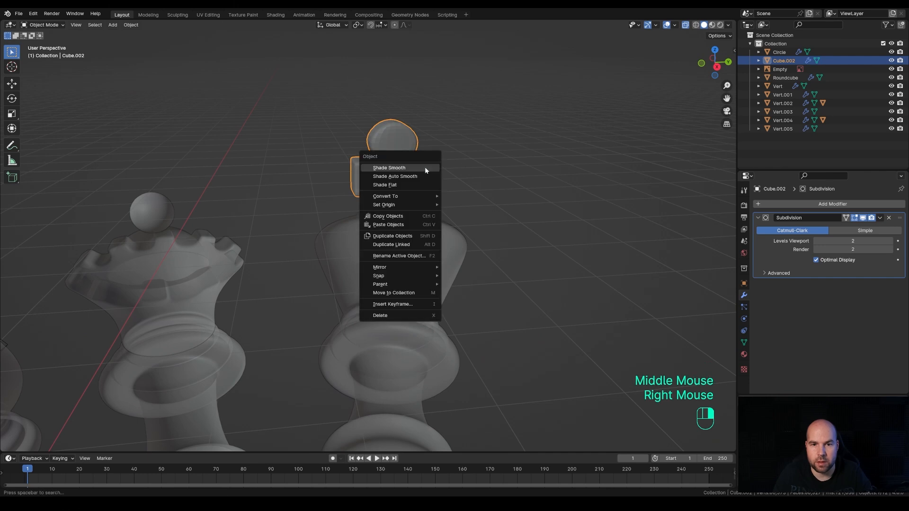
{"action": "left_click", "coordinate": [424, 169]}
{"action": "left_click", "coordinate": [685, 25]}
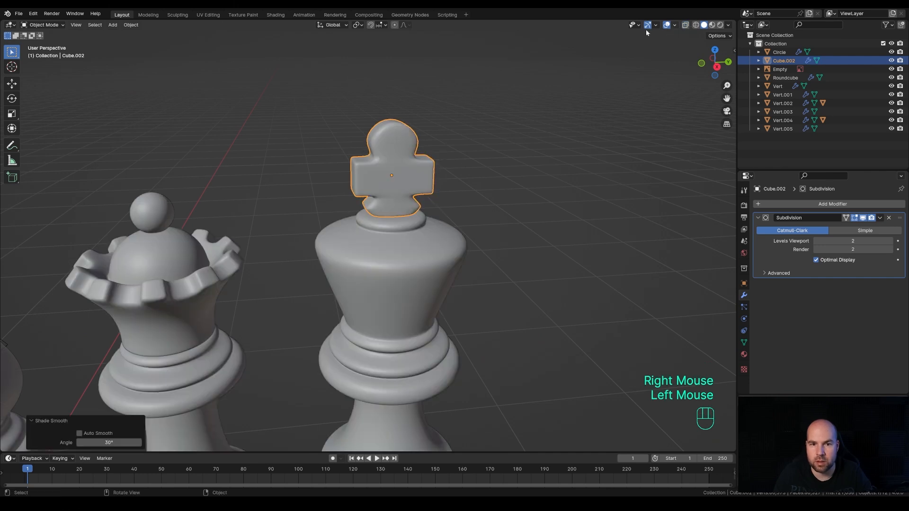
Step: Add a horizontal loop cut just below the cross bar to sharpen the neck, then return to Object Mode
{"action": "scroll", "coordinate": [408, 201], "scroll_direction": "down", "scroll_amount": 2}
{"action": "middle_click_drag", "start_coordinate": [422, 210], "coordinate": [430, 180]}
{"action": "scroll", "coordinate": [434, 166], "scroll_direction": "up", "scroll_amount": 2}
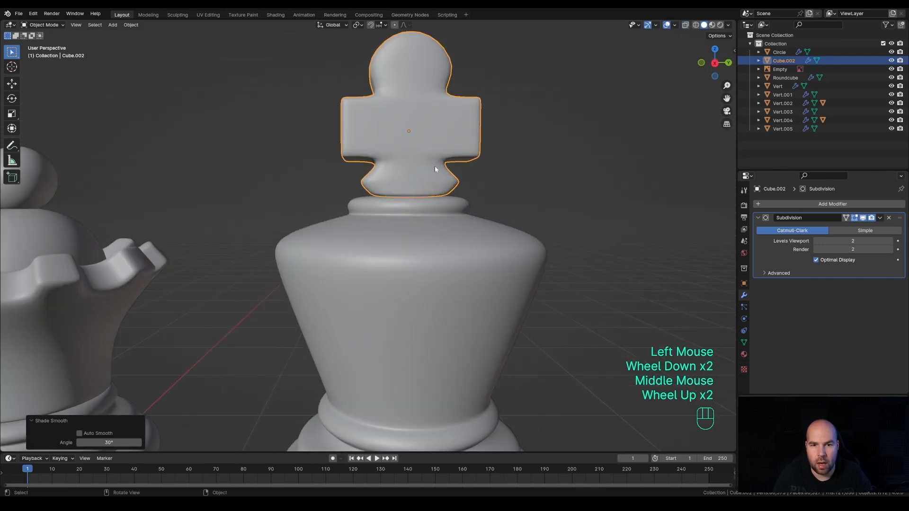
{"action": "key", "text": "Tab"}
{"action": "key", "text": "ctrl+r"}
{"action": "left_click", "coordinate": [427, 170]}
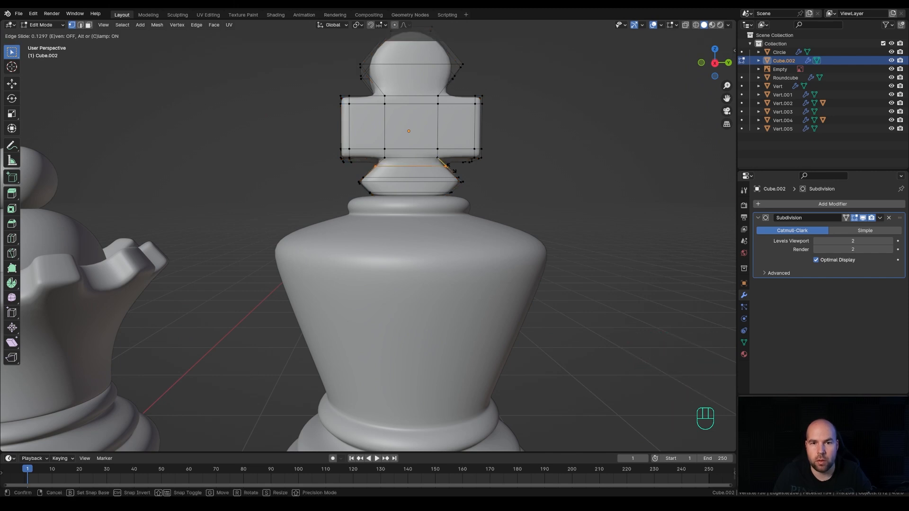
{"action": "left_click", "coordinate": [445, 167]}
{"action": "scroll", "coordinate": [433, 217], "scroll_direction": "down", "scroll_amount": 2}
{"action": "key", "text": "Tab"}
Step: Parent the queen's crown and ball finial to her body as Object with Keep Transform
{"action": "scroll", "coordinate": [435, 222], "scroll_direction": "down", "scroll_amount": 2}
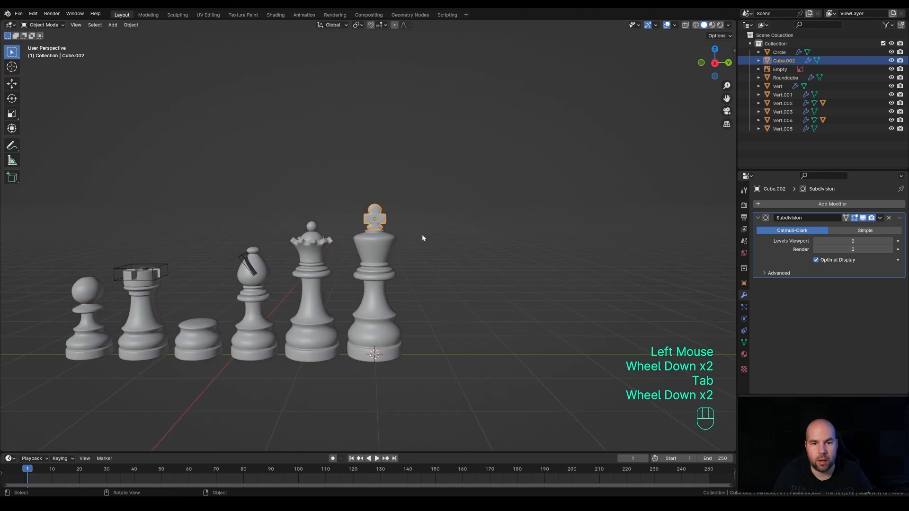
{"action": "middle_click_drag", "start_coordinate": [439, 231], "coordinate": [427, 248]}
{"action": "left_click", "coordinate": [428, 245]}
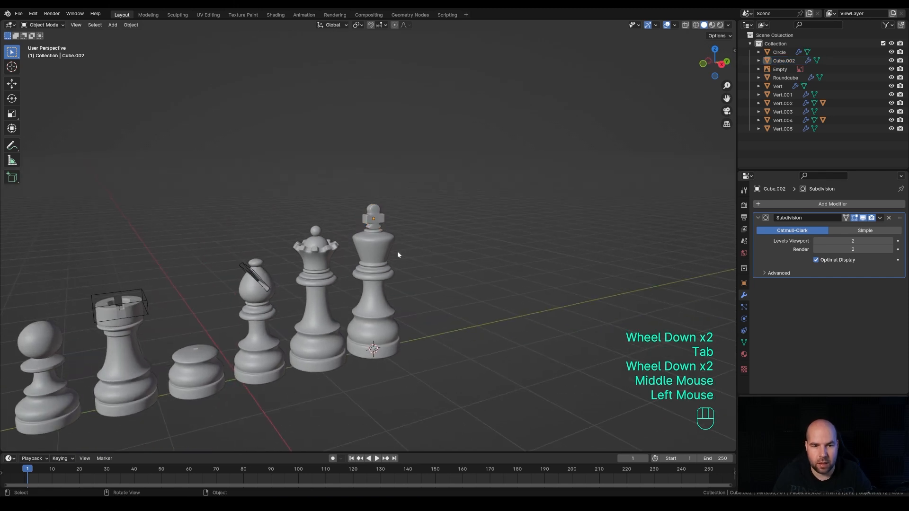
{"action": "left_click", "coordinate": [324, 282]}
{"action": "left_click", "coordinate": [316, 341], "text": "shift"}
{"action": "key", "text": "ctrl+p"}
{"action": "left_click", "coordinate": [316, 341]}
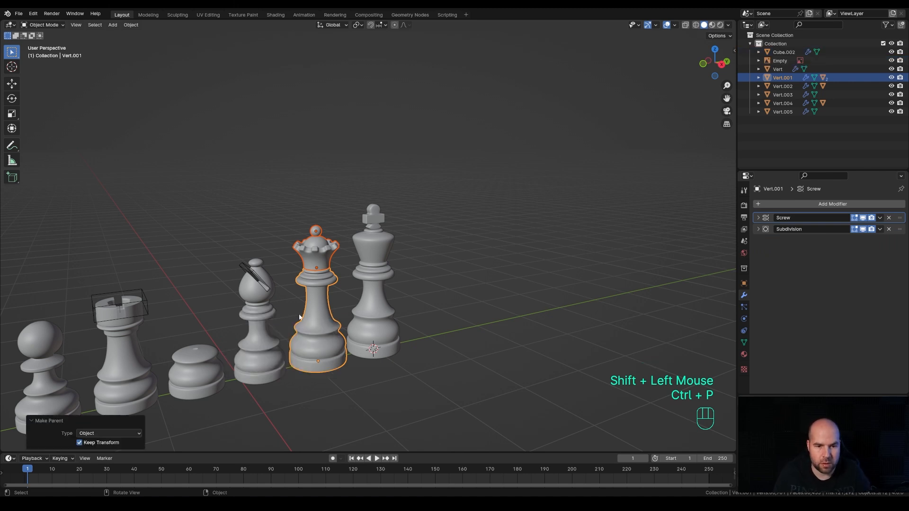
Step: Parent the king's cross to the king's body as Object with Keep Transform
{"action": "left_click", "coordinate": [420, 269]}
{"action": "left_click_drag", "start_coordinate": [358, 190], "coordinate": [397, 277]}
{"action": "left_click", "coordinate": [389, 318], "text": "shift"}
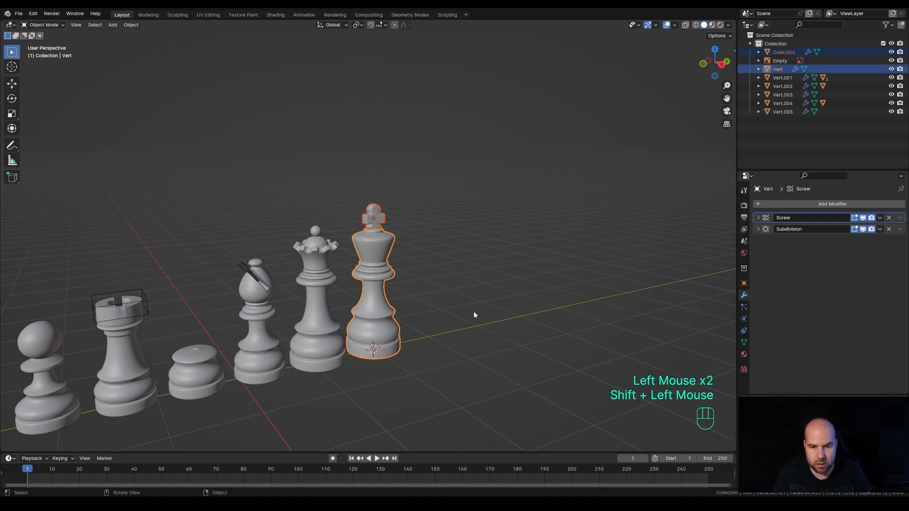
{"action": "key", "text": "ctrl+p"}
{"action": "left_click", "coordinate": [469, 314]}
Step: In the right orthographic view, snap the 3D cursor to the origin of the knight's base
{"action": "middle_click_drag", "start_coordinate": [369, 316], "coordinate": [410, 266], "text": "shift"}
{"action": "scroll", "coordinate": [407, 317], "scroll_direction": "up", "scroll_amount": 2}
{"action": "key", "text": "KP_3"}
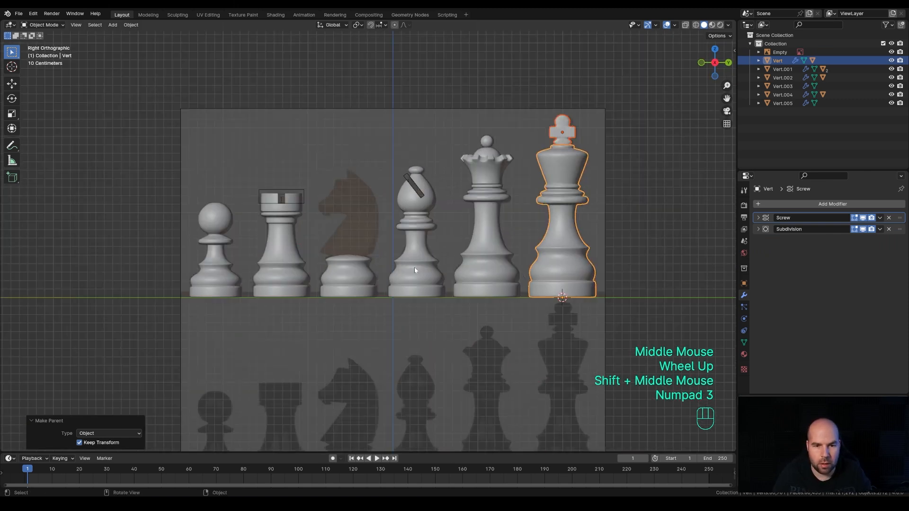
{"action": "middle_click_drag", "start_coordinate": [307, 215], "coordinate": [350, 234], "text": "shift"}
{"action": "scroll", "coordinate": [444, 223], "scroll_direction": "up", "scroll_amount": 2}
{"action": "middle_click_drag", "start_coordinate": [445, 223], "coordinate": [433, 260], "text": "shift"}
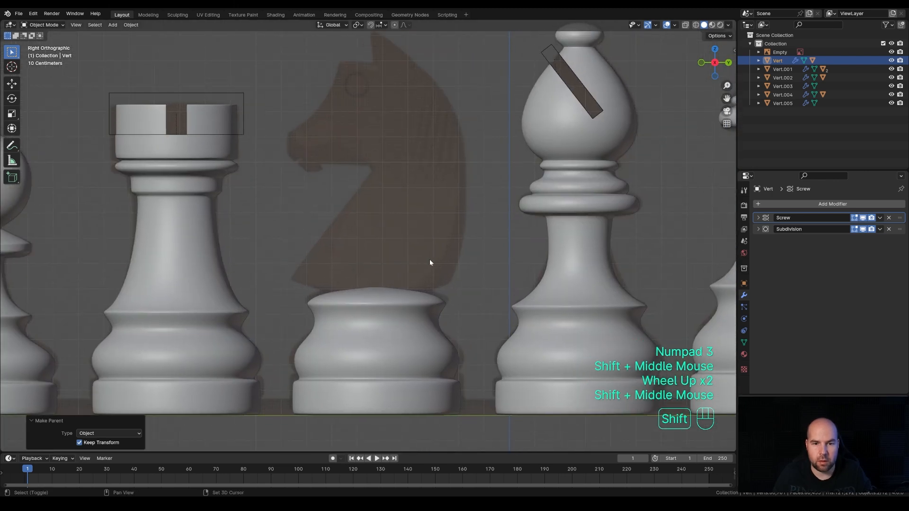
{"action": "left_click", "coordinate": [399, 307]}
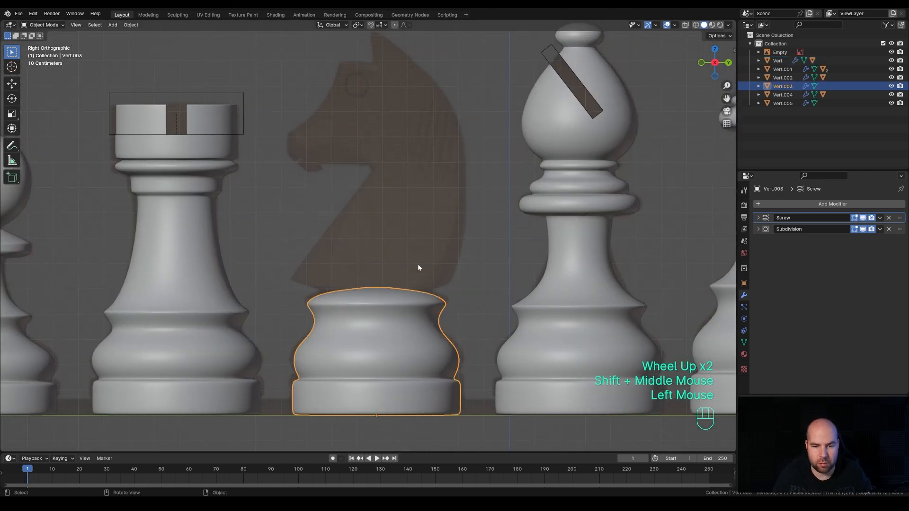
{"action": "key", "text": "shift+s"}
{"action": "left_click", "coordinate": [422, 319]}
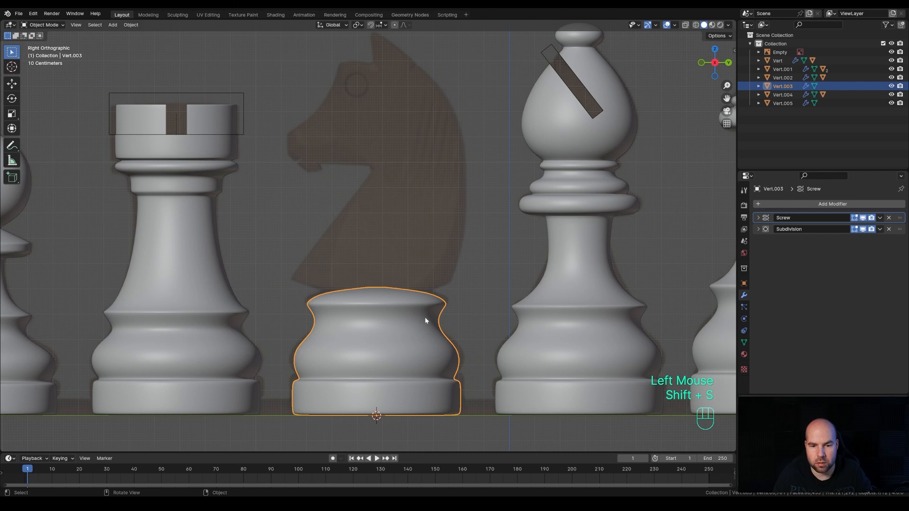
Step: Add a plane at the 3D cursor and move it up along Z to the top of the knight's base
{"action": "key", "text": "shift+a"}
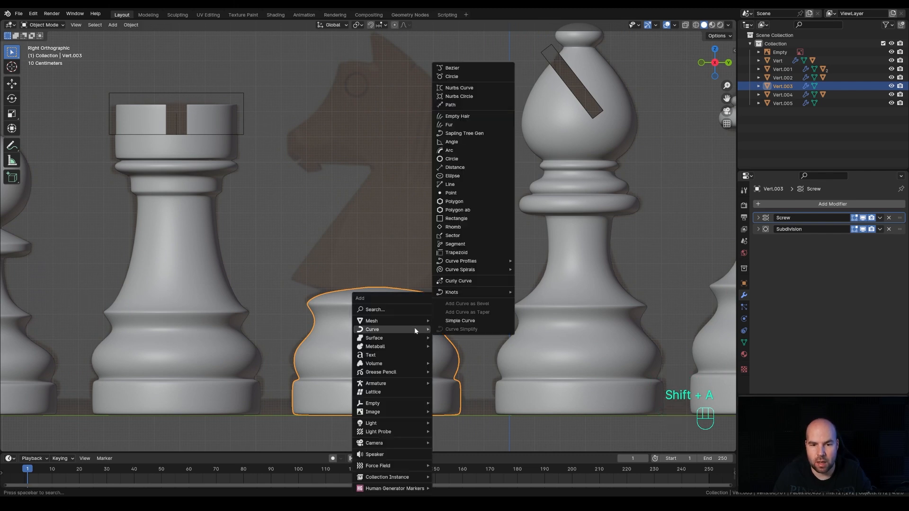
{"action": "mouse_move", "coordinate": [411, 323]}
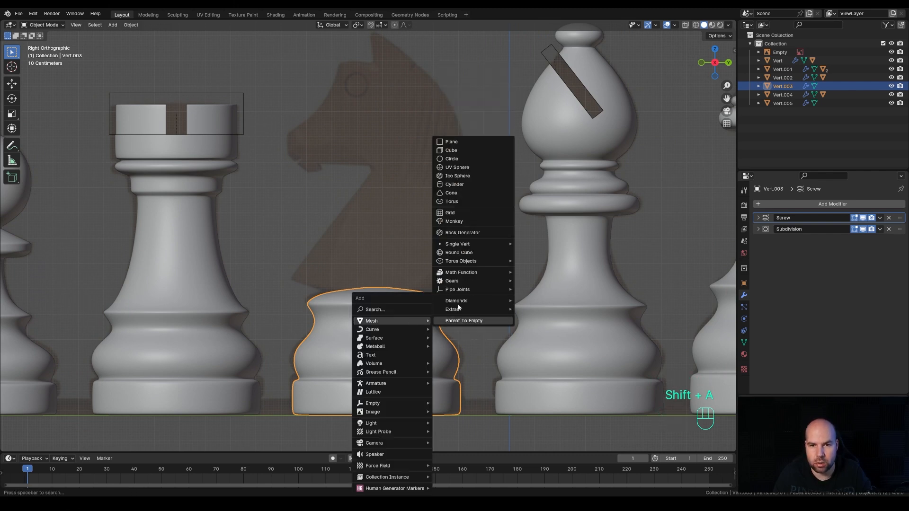
{"action": "left_click", "coordinate": [462, 142]}
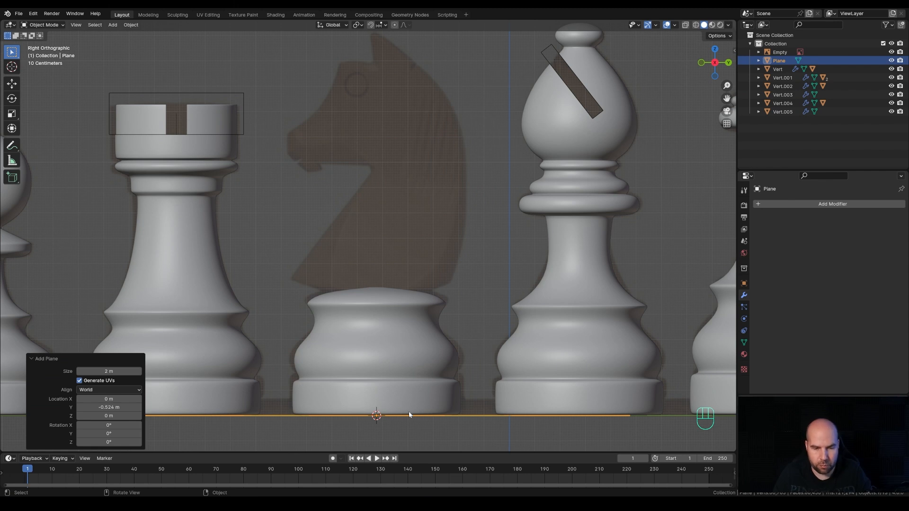
{"action": "key", "text": "g"}
{"action": "key", "text": "z"}
{"action": "left_click", "coordinate": [424, 286]}
Step: Scale the plane's mesh to about 0.321 in Edit Mode to match the width of the knight's base
{"action": "key", "text": "Tab"}
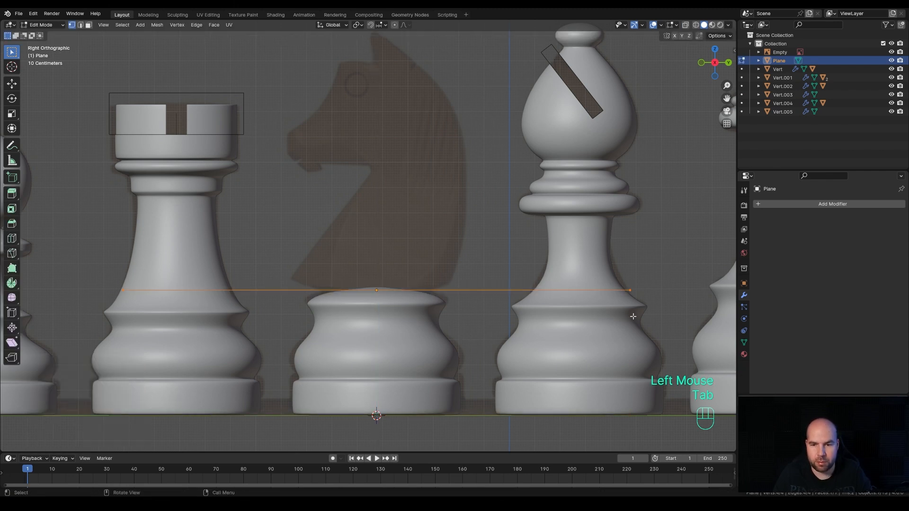
{"action": "key", "text": "s"}
{"action": "left_click", "coordinate": [466, 299]}
Step: Add a single centred loop cut across the knight's plane, running along the Y direction
{"action": "middle_click_drag", "start_coordinate": [450, 300], "coordinate": [426, 319]}
{"action": "scroll", "coordinate": [429, 328], "scroll_direction": "down", "scroll_amount": 3}
{"action": "key", "text": "ctrl+r"}
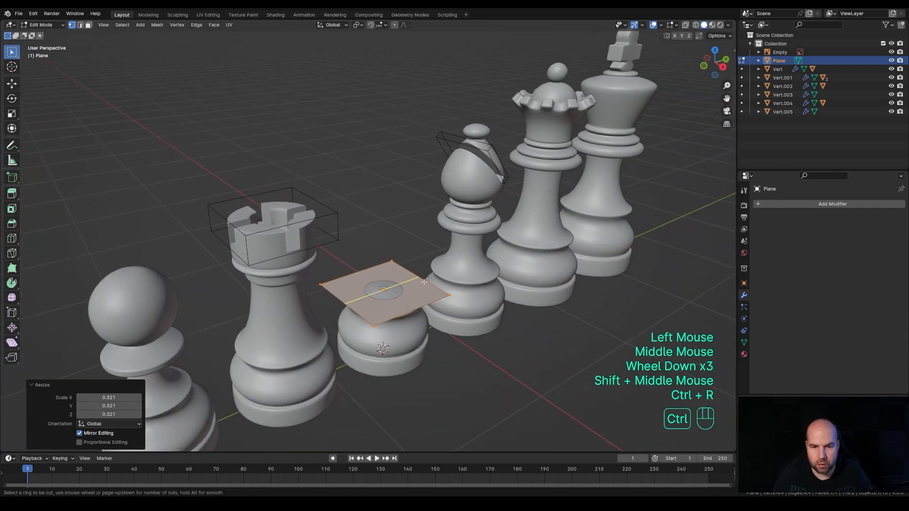
{"action": "right_click", "coordinate": [423, 282]}
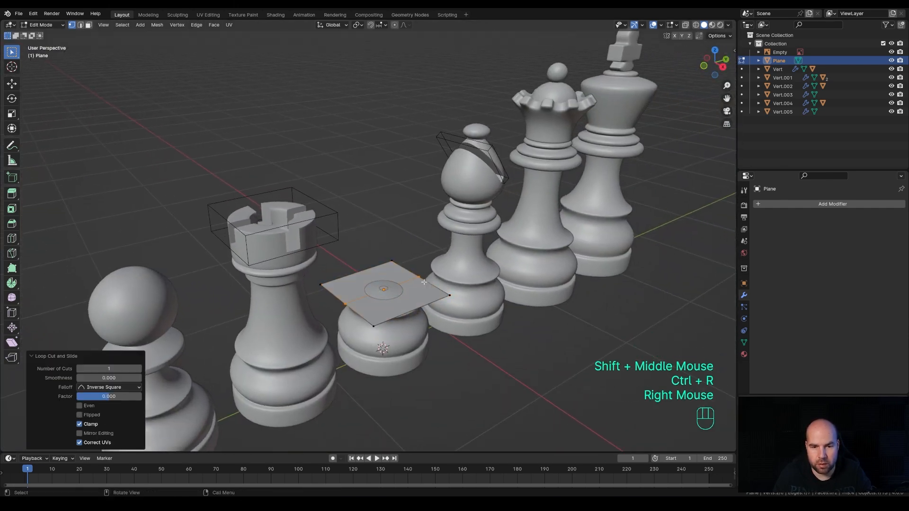
Step: Delete the plane's four corner vertices so that only the centre edge along Y remains, and select that edge
{"action": "left_click", "coordinate": [321, 284]}
{"action": "left_click", "coordinate": [391, 262], "text": "shift"}
{"action": "key", "text": "x"}
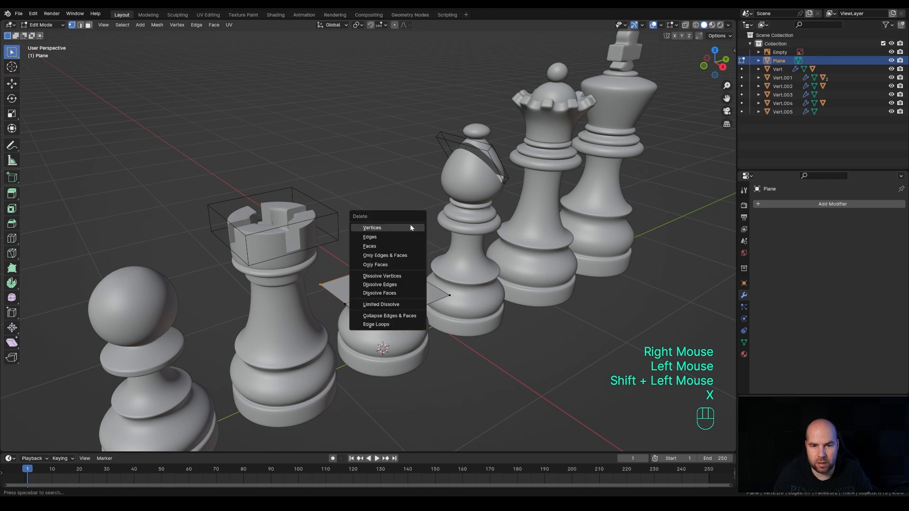
{"action": "left_click", "coordinate": [411, 229]}
{"action": "left_click", "coordinate": [374, 326]}
{"action": "left_click", "coordinate": [450, 295], "text": "shift"}
{"action": "key", "text": "x"}
{"action": "left_click", "coordinate": [458, 285]}
{"action": "left_click_drag", "start_coordinate": [326, 239], "coordinate": [447, 332]}
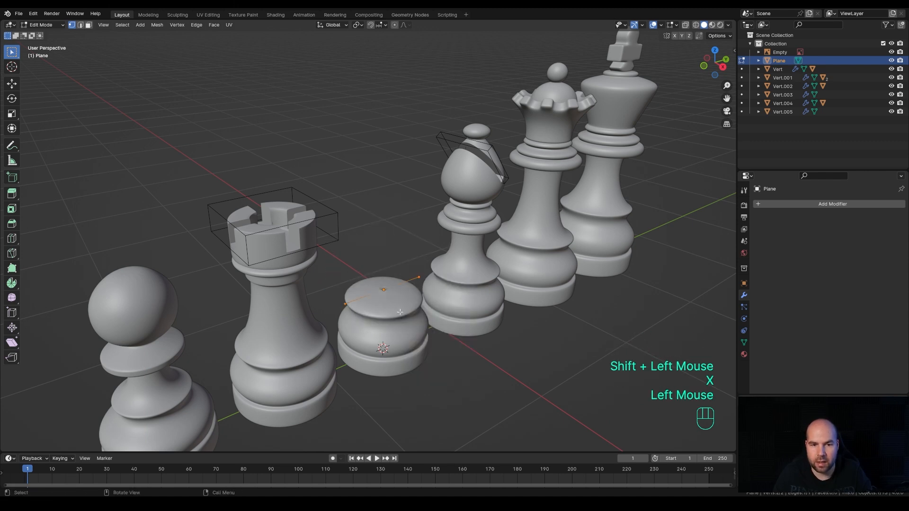
Step: Return to Object Mode and hide every chess piece except the knight's base and its new edge
{"action": "key", "text": "Tab"}
{"action": "scroll", "coordinate": [438, 327], "scroll_direction": "down", "scroll_amount": 2}
{"action": "left_click_drag", "start_coordinate": [228, 173], "coordinate": [338, 414]}
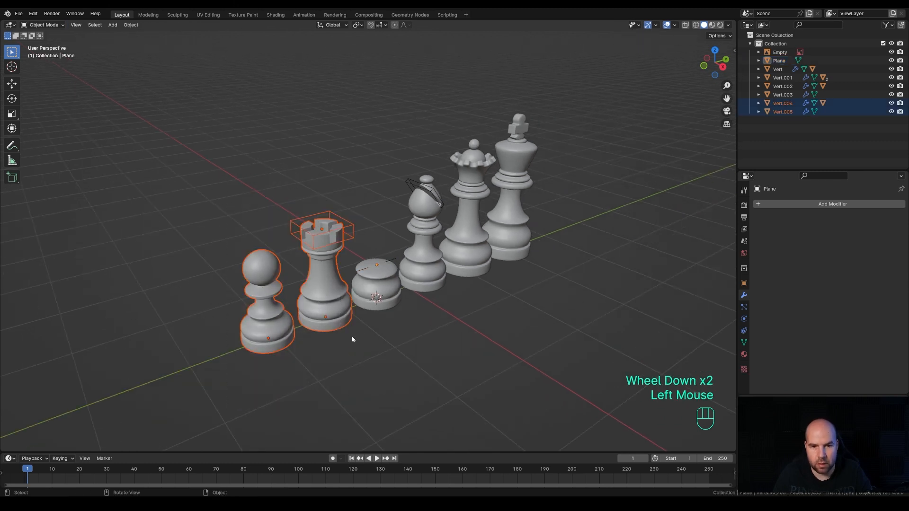
{"action": "key", "text": "h"}
{"action": "left_click_drag", "start_coordinate": [422, 77], "coordinate": [578, 330]}
{"action": "key", "text": "h"}
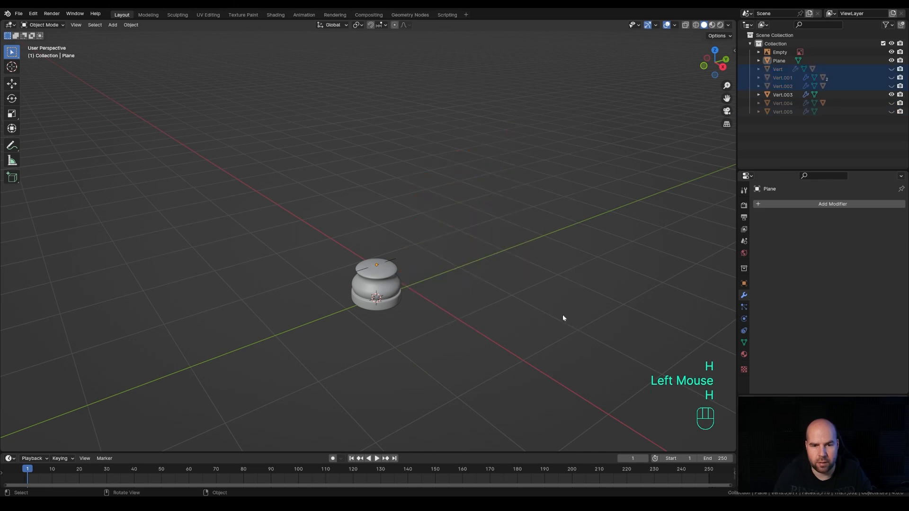
Step: In the right orthographic view, extrude the centre edge about 0.17 m along Y and 0.49 m up Z for the knight's neck
{"action": "scroll", "coordinate": [450, 355], "scroll_direction": "up", "scroll_amount": 2}
{"action": "middle_click_drag", "start_coordinate": [450, 355], "coordinate": [440, 264], "text": "shift"}
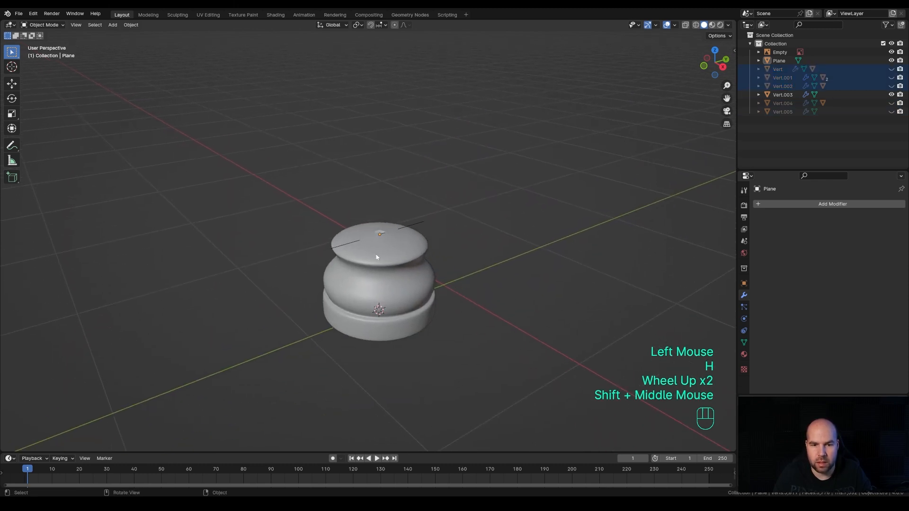
{"action": "left_click", "coordinate": [423, 224]}
{"action": "key", "text": "KP_3"}
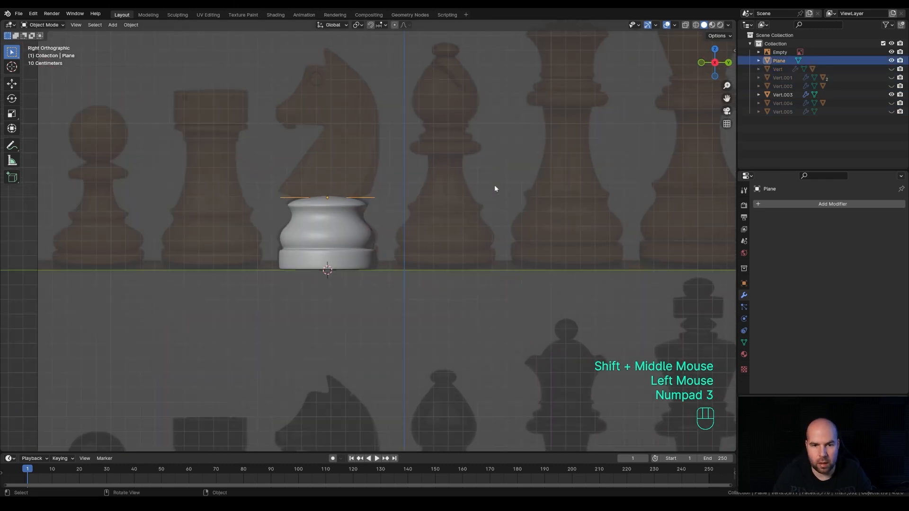
{"action": "middle_click_drag", "start_coordinate": [472, 182], "coordinate": [416, 308], "text": "shift"}
{"action": "scroll", "coordinate": [426, 311], "scroll_direction": "up", "scroll_amount": 1}
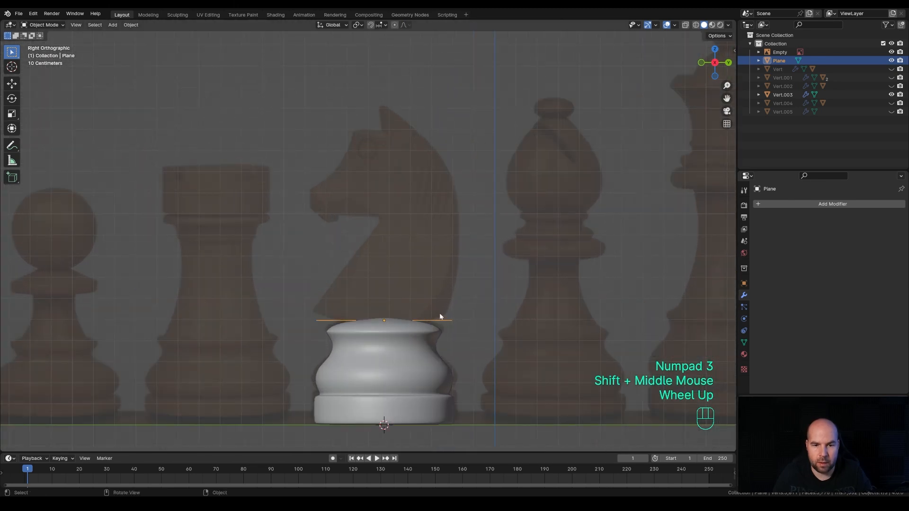
{"action": "key", "text": "Tab"}
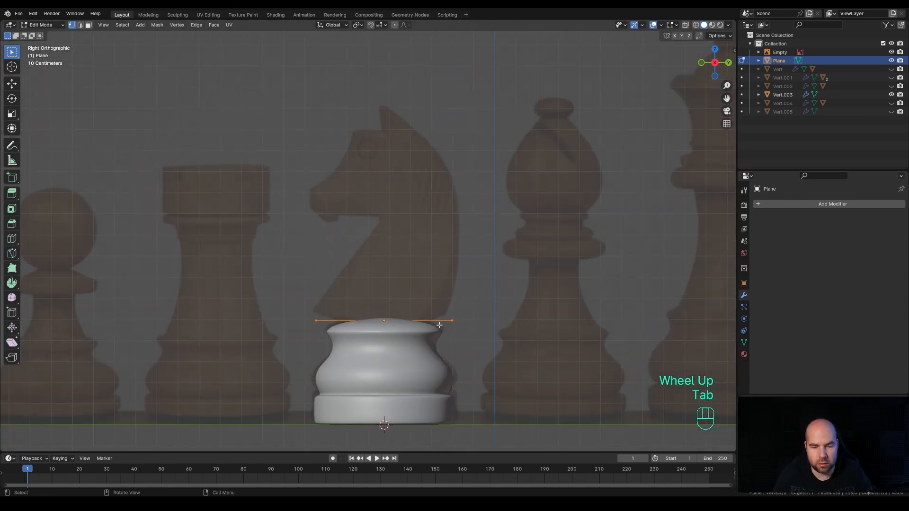
{"action": "key", "text": "e"}
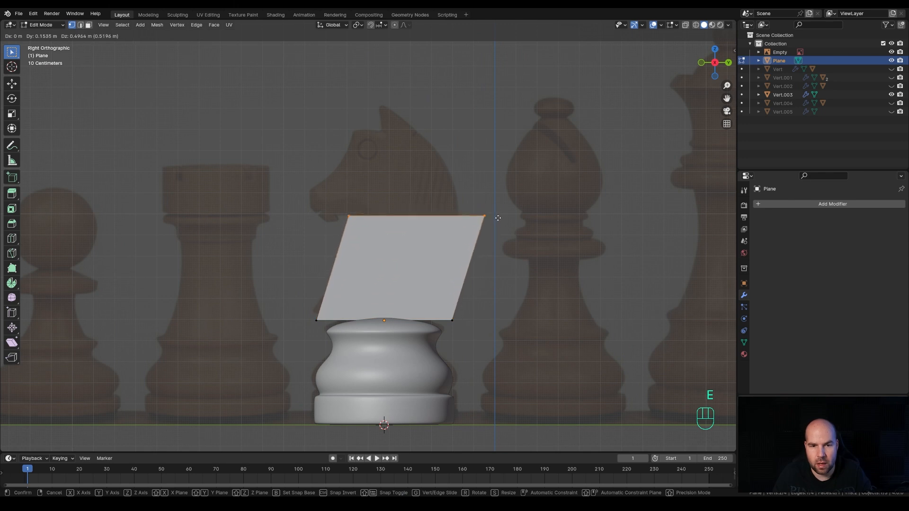
{"action": "left_click", "coordinate": [501, 217]}
Step: Scale down the neck's upper edge and shift it to match the neck width below the jaw in the reference
{"action": "key", "text": "s"}
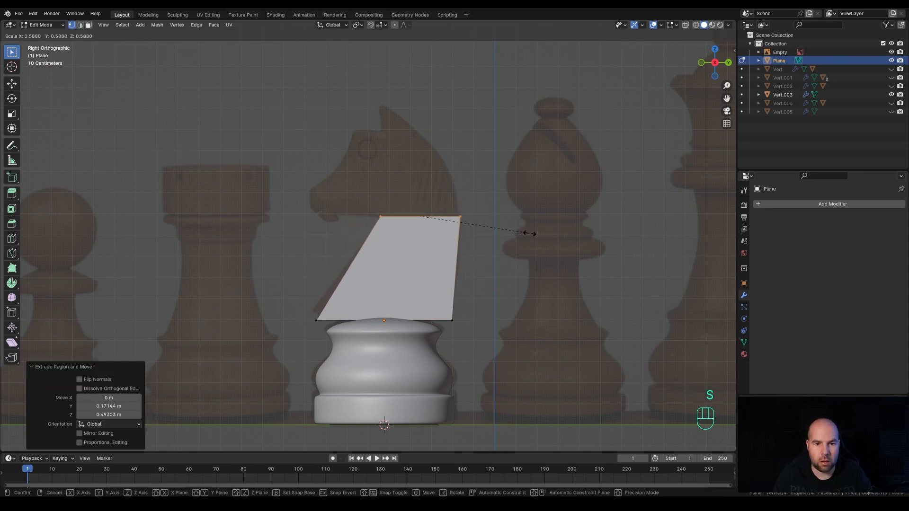
{"action": "left_click", "coordinate": [512, 226]}
{"action": "key", "text": "g"}
{"action": "left_click", "coordinate": [512, 228]}
Step: Extrude the neck's upper edge up about 0.094 m, rotate it so the mane end is higher, and align it with the reference
{"action": "middle_click_drag", "start_coordinate": [512, 228], "coordinate": [533, 290], "text": "shift"}
{"action": "scroll", "coordinate": [512, 268], "scroll_direction": "up", "scroll_amount": 2}
{"action": "scroll", "coordinate": [512, 269], "scroll_direction": "down", "scroll_amount": 1}
{"action": "key", "text": "e"}
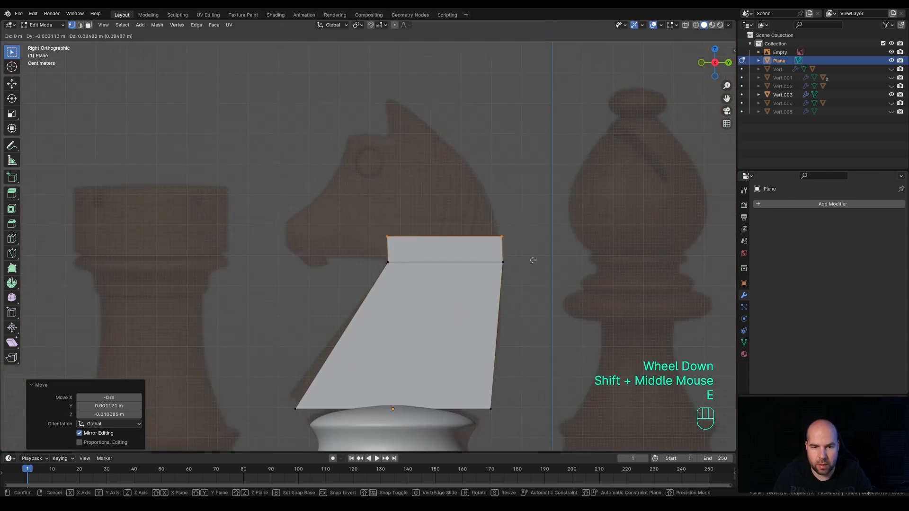
{"action": "left_click", "coordinate": [532, 260]}
{"action": "key", "text": "r"}
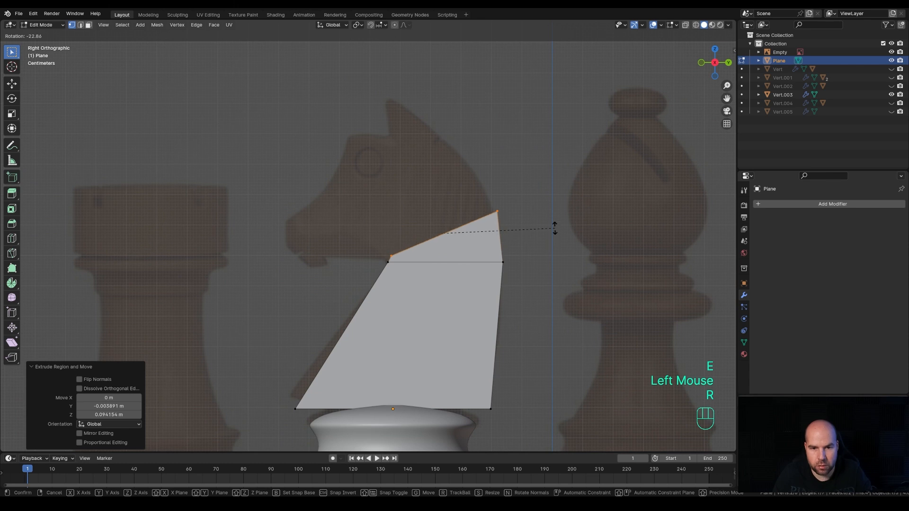
{"action": "left_click", "coordinate": [555, 225]}
{"action": "key", "text": "g"}
{"action": "left_click", "coordinate": [414, 235]}
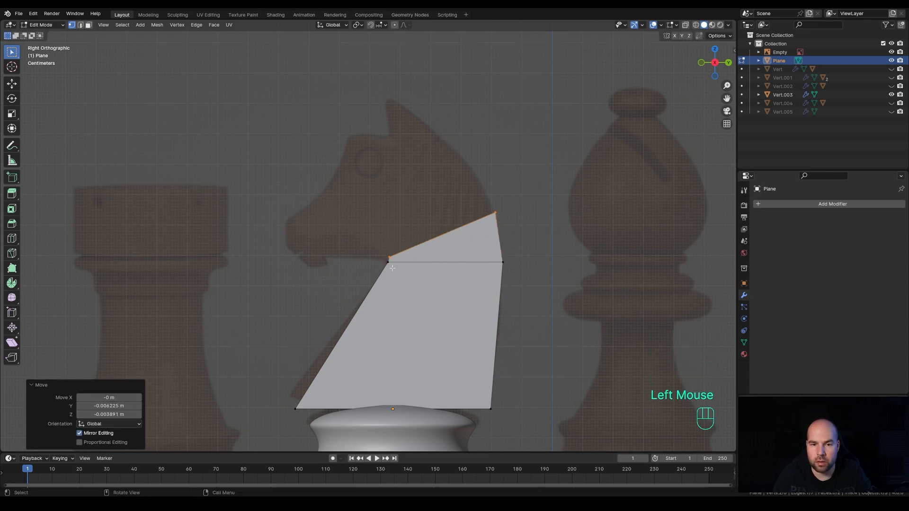
Step: Enable Auto Merge and slide the upper throat vertex down by factor 1.000 to merge it with the vertex below
{"action": "left_click", "coordinate": [701, 36]}
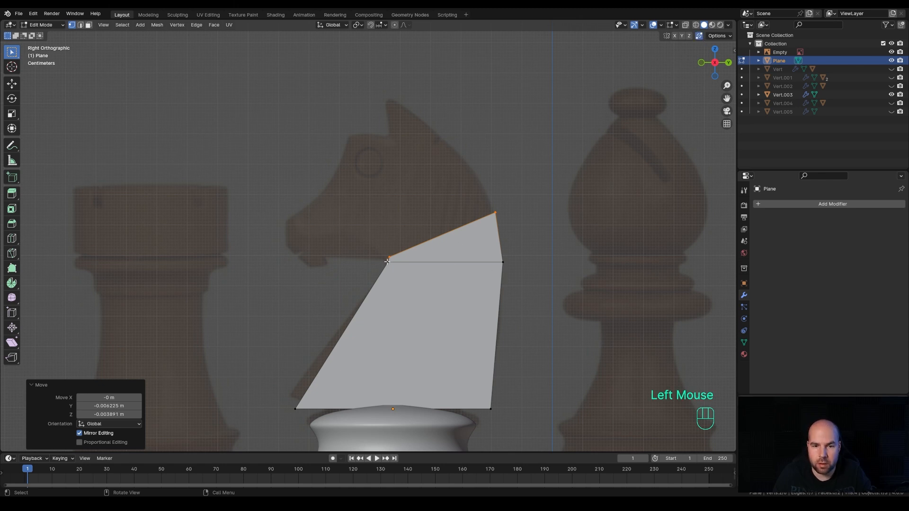
{"action": "scroll", "coordinate": [387, 261], "scroll_direction": "up", "scroll_amount": 2}
{"action": "left_click", "coordinate": [405, 272]}
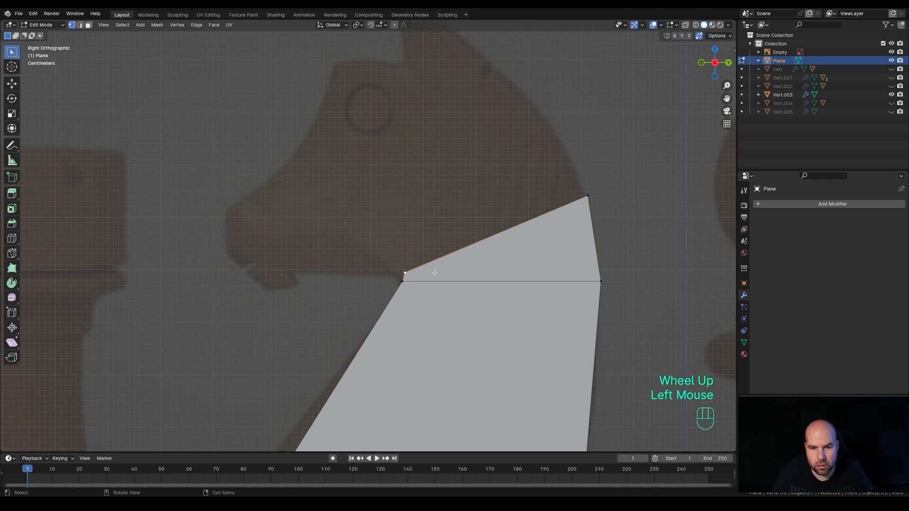
{"action": "key", "text": "g"}
{"action": "key", "text": "g"}
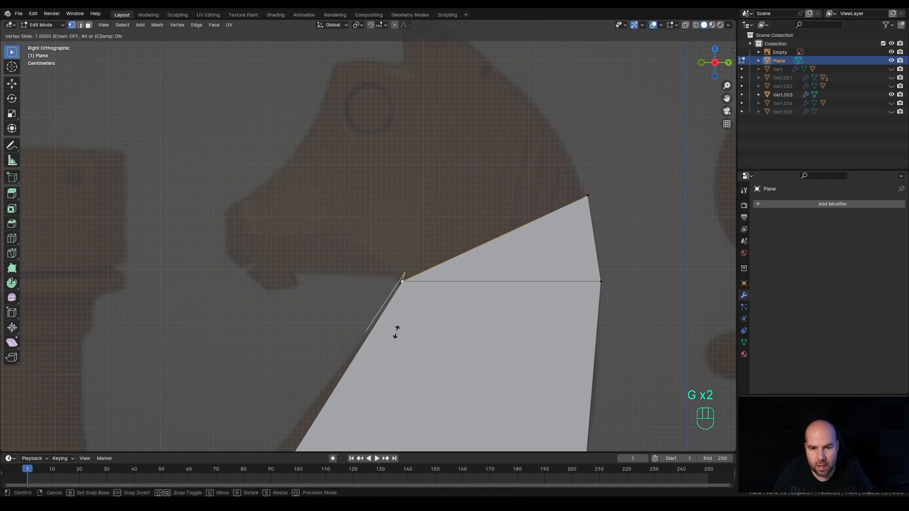
{"action": "left_click", "coordinate": [370, 374]}
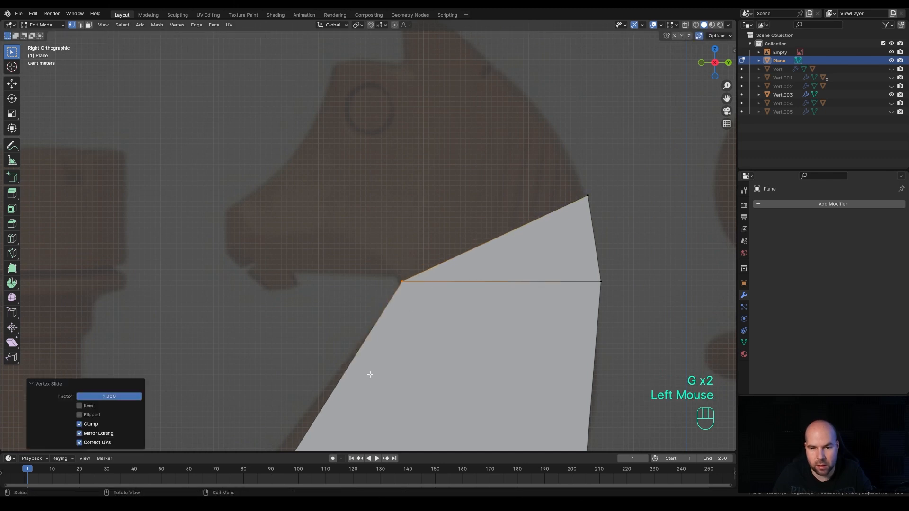
Step: Move the mane-side vertex of the top edge onto the reference outline and turn Auto Merge off
{"action": "left_click", "coordinate": [588, 196]}
{"action": "key", "text": "g"}
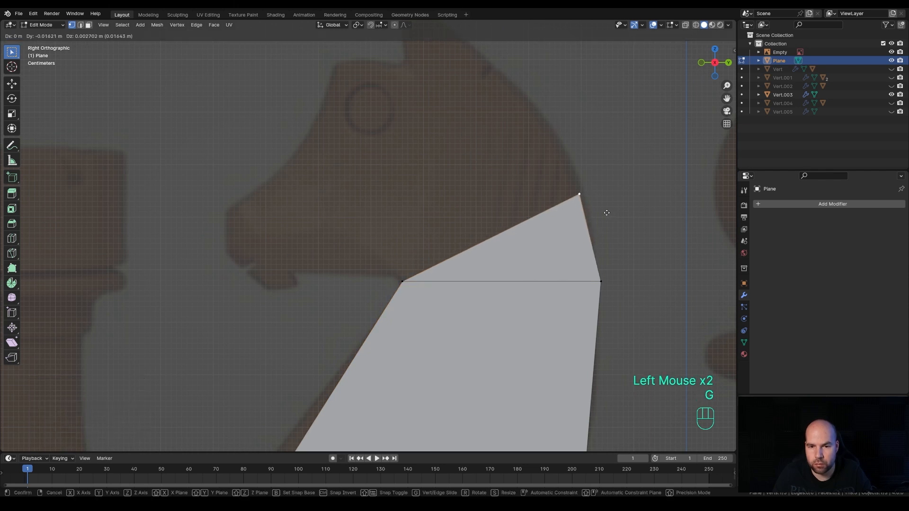
{"action": "left_click", "coordinate": [608, 214]}
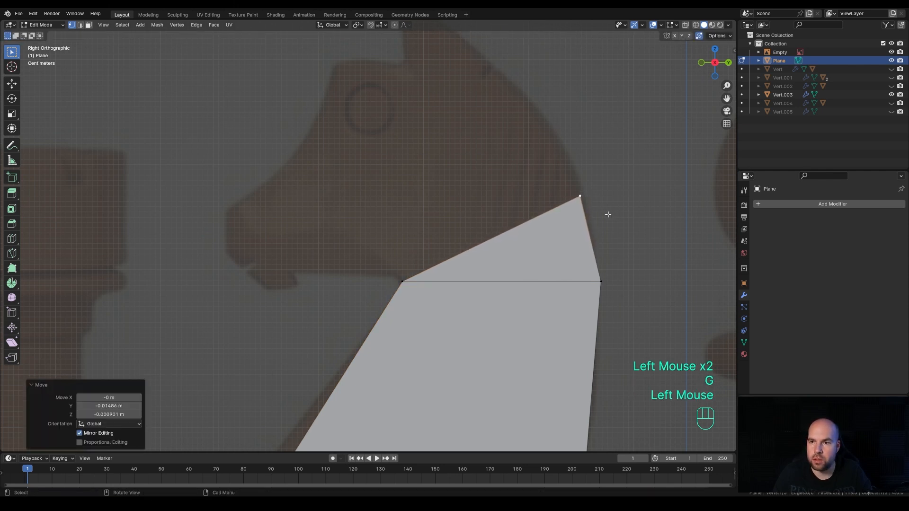
{"action": "left_click", "coordinate": [698, 36]}
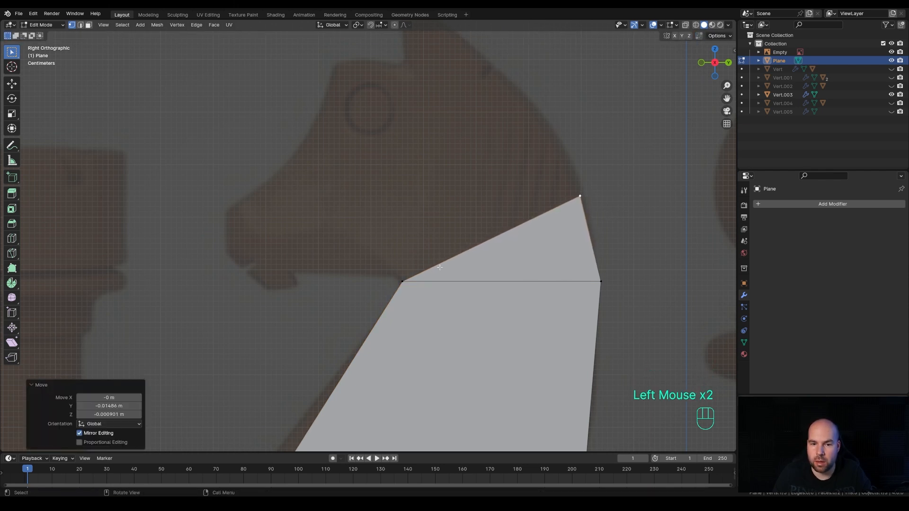
Step: Turn on X-ray and extrude the slanted top edge about -0.061 m along Y and 0.092 m along Z
{"action": "left_click", "coordinate": [403, 280]}
{"action": "left_click", "coordinate": [580, 196], "text": "shift"}
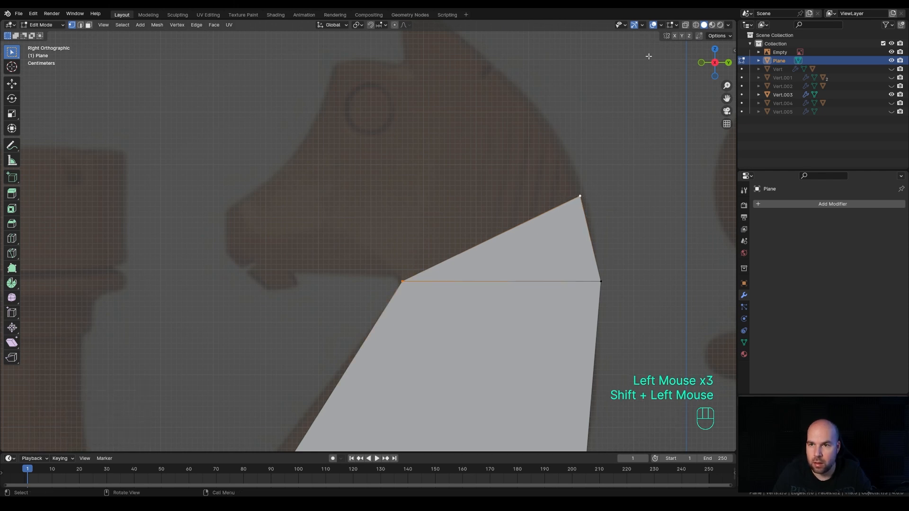
{"action": "left_click", "coordinate": [686, 25]}
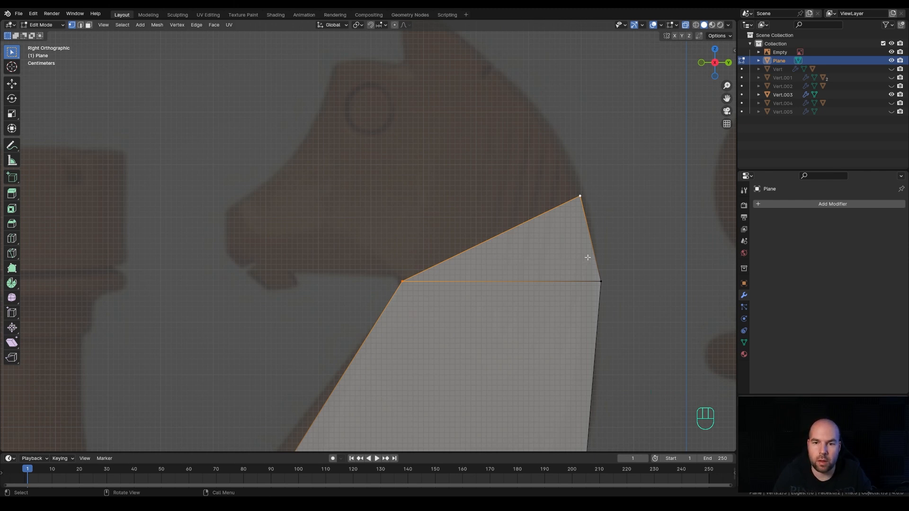
{"action": "key", "text": "e"}
{"action": "left_click", "coordinate": [559, 205]}
Step: Scale up the new edge, rotate it -24.6°, and position it and its upper vertex along the throat and mane outline
{"action": "key", "text": "s"}
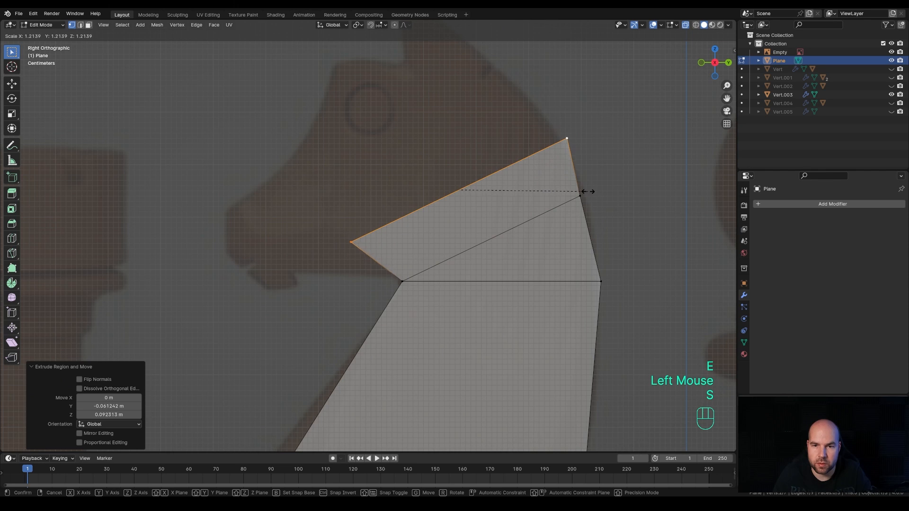
{"action": "left_click", "coordinate": [626, 215]}
{"action": "key", "text": "r"}
{"action": "left_click", "coordinate": [594, 146]}
{"action": "key", "text": "g"}
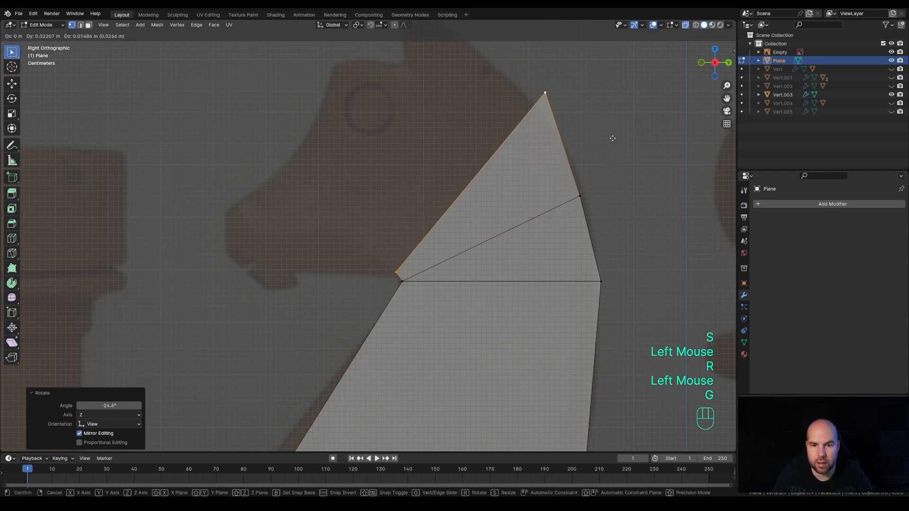
{"action": "left_click", "coordinate": [590, 111]}
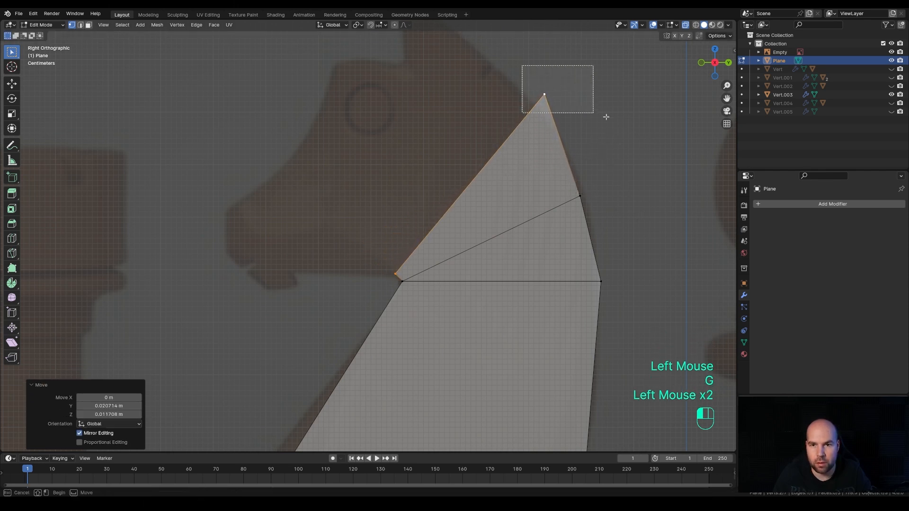
{"action": "key", "text": "g"}
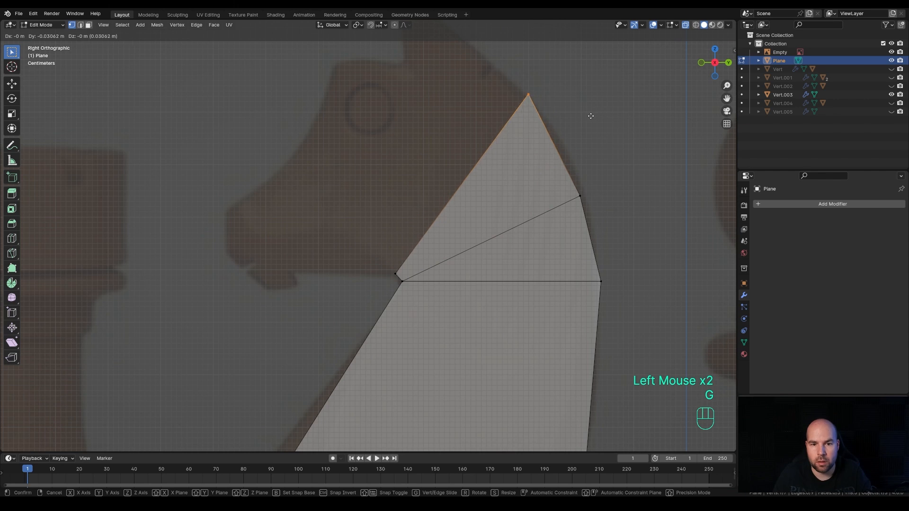
{"action": "left_click", "coordinate": [589, 116]}
Step: Extrude the leading edge toward the face and move its upper vertex to the front of the ear's base
{"action": "left_click", "coordinate": [400, 280]}
{"action": "left_click", "coordinate": [527, 94], "text": "shift"}
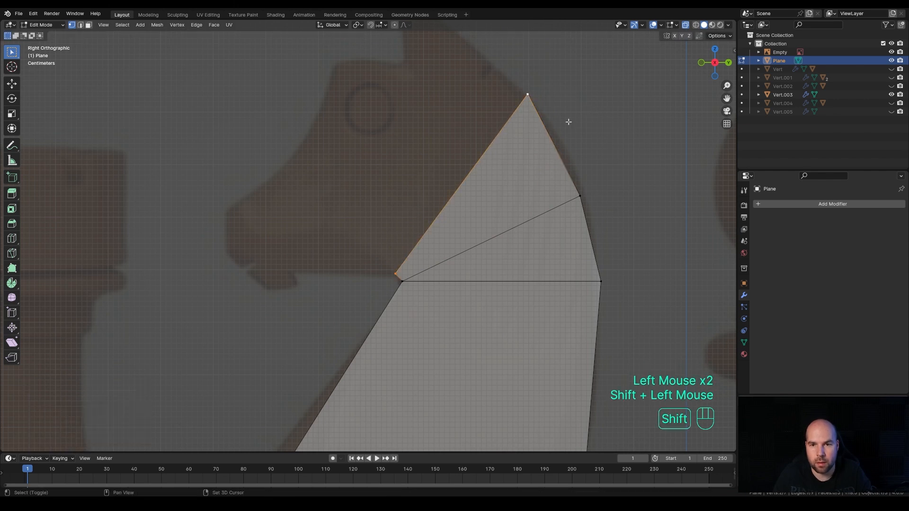
{"action": "key", "text": "e"}
{"action": "left_click", "coordinate": [450, 61]}
{"action": "left_click", "coordinate": [449, 60]}
{"action": "scroll", "coordinate": [530, 125], "scroll_direction": "down", "scroll_amount": 1}
{"action": "key", "text": "g"}
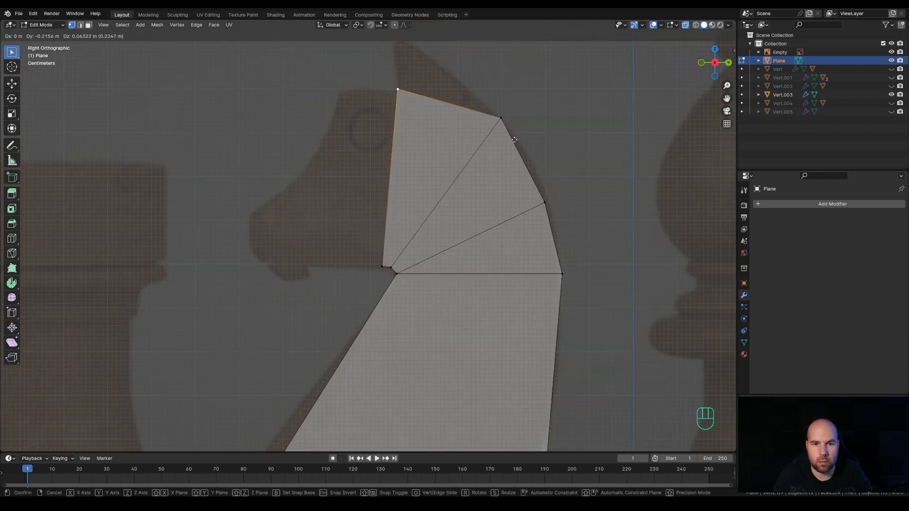
{"action": "left_click", "coordinate": [514, 140]}
Step: Select both vertices of the new leading edge and nudge it down about 0.004 m to fit the reference
{"action": "left_click_drag", "start_coordinate": [367, 60], "coordinate": [388, 269]}
{"action": "left_click", "coordinate": [397, 90], "text": "shift"}
{"action": "key", "text": "g"}
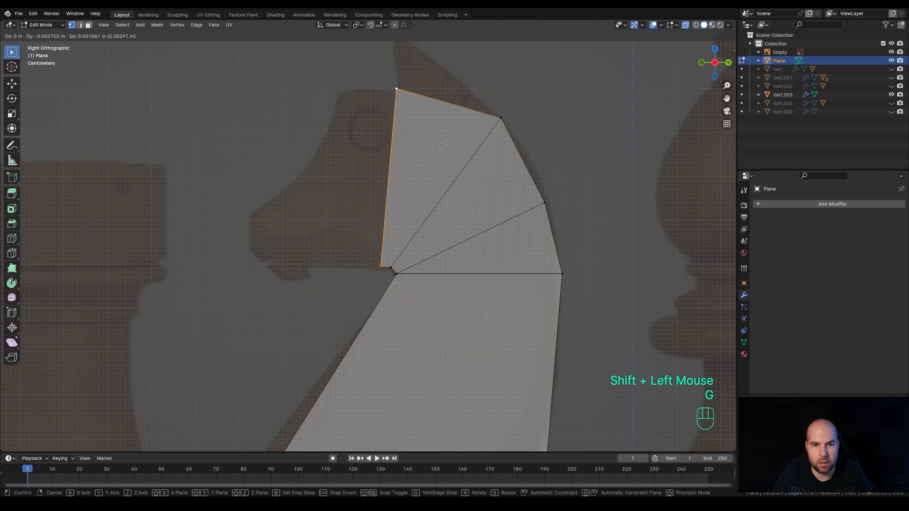
{"action": "left_click", "coordinate": [442, 147]}
Step: Extrude the leading edge about 0.07 m toward the face and move its upper vertex to the forehead corner
{"action": "key", "text": "e"}
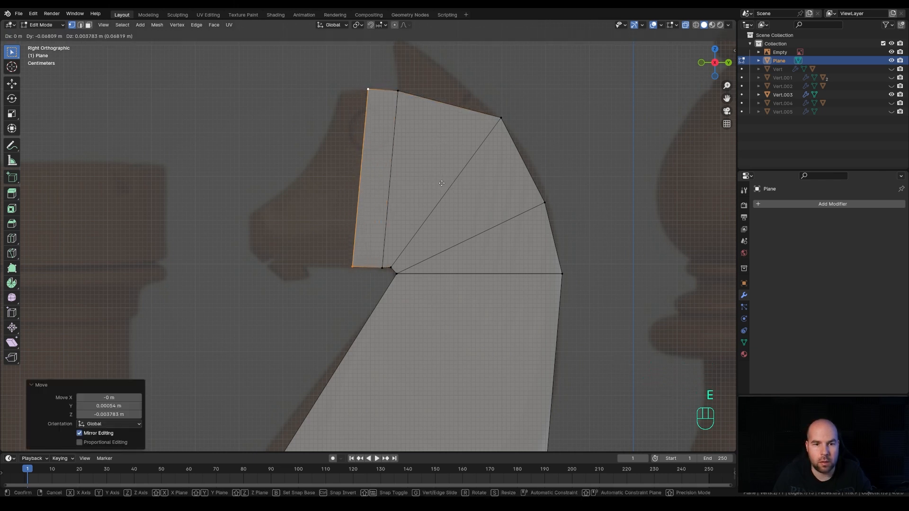
{"action": "left_click", "coordinate": [441, 183]}
{"action": "left_click", "coordinate": [386, 110]}
{"action": "key", "text": "g"}
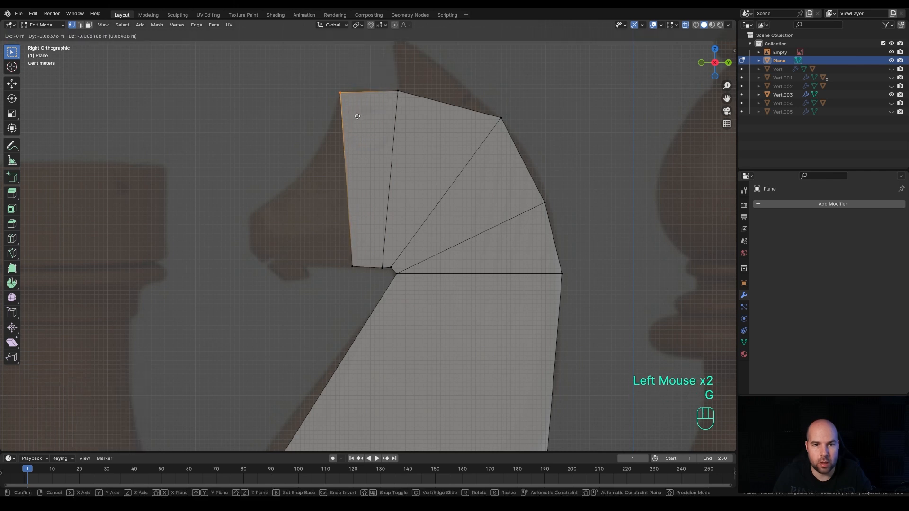
{"action": "left_click", "coordinate": [356, 121]}
Step: Extrude the head's leading edge about 0.096 m toward the muzzle and lower its upper vertex to the bridge of the nose
{"action": "key", "text": "e"}
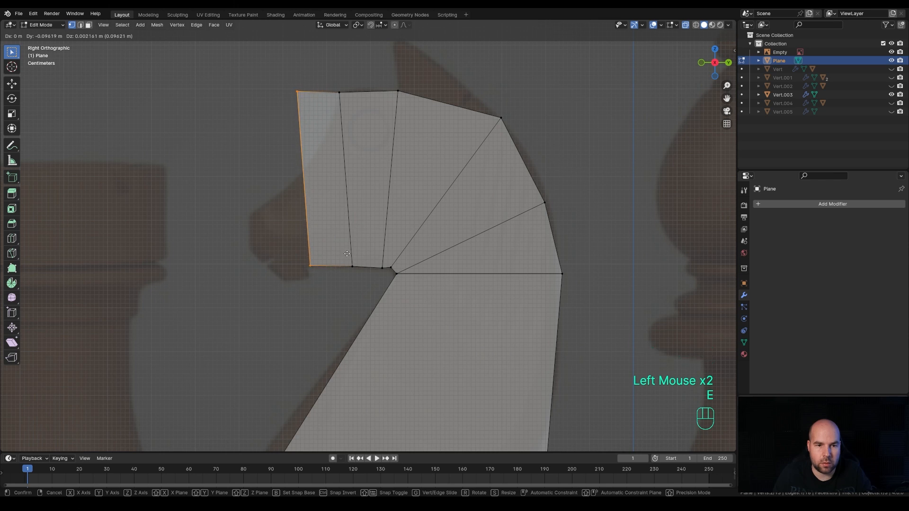
{"action": "left_click", "coordinate": [345, 254]}
{"action": "left_click_drag", "start_coordinate": [274, 59], "coordinate": [325, 143]}
{"action": "key", "text": "g"}
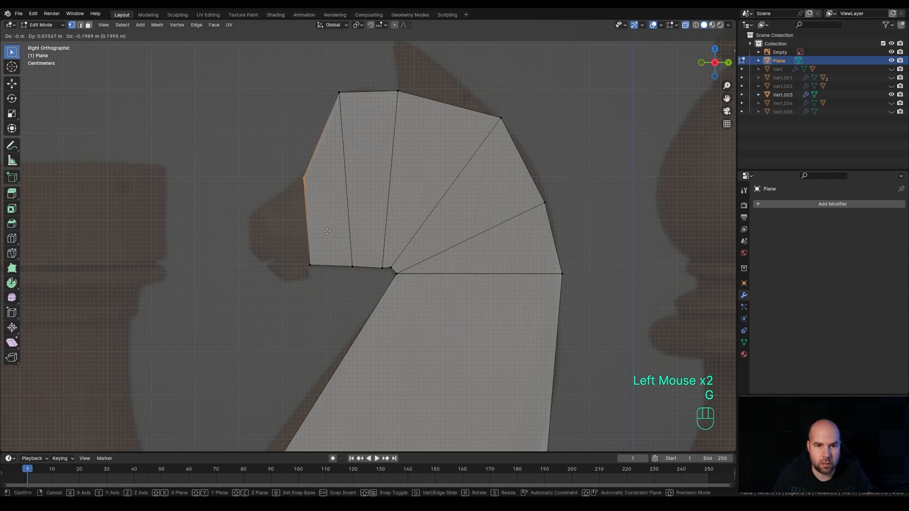
{"action": "left_click", "coordinate": [326, 231]}
Step: Extrude the leading edge about 0.073 m into the muzzle, rotate it about -18°, and reposition it over the reference
{"action": "left_click_drag", "start_coordinate": [325, 278], "coordinate": [327, 278]}
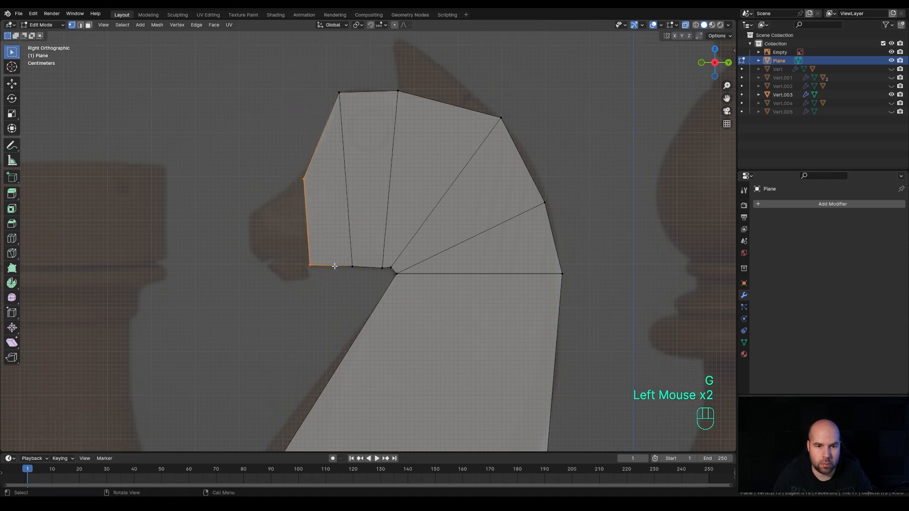
{"action": "key", "text": "e"}
{"action": "left_click", "coordinate": [272, 225]}
{"action": "key", "text": "r"}
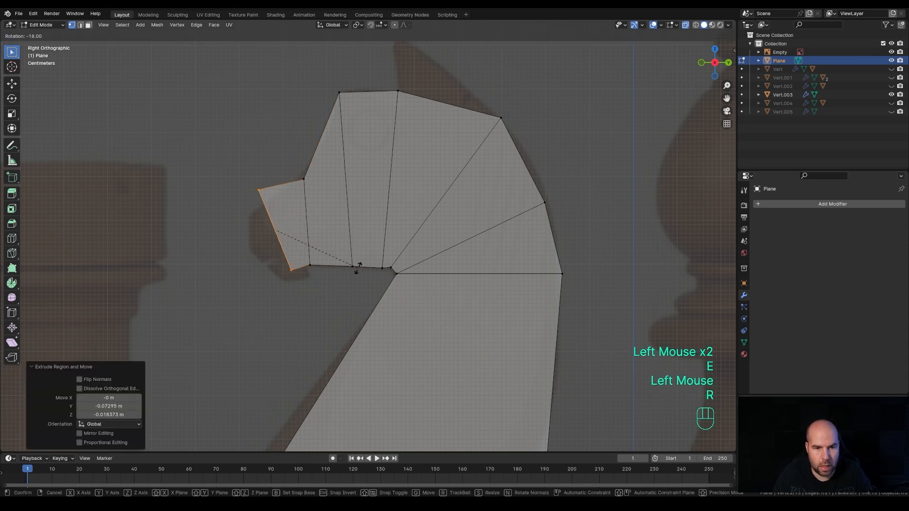
{"action": "left_click", "coordinate": [355, 262]}
{"action": "key", "text": "g"}
{"action": "left_click", "coordinate": [355, 260]}
Step: Move the muzzle edge's upper vertex down to the nose outline and nudge its lower vertex slightly down
{"action": "left_click_drag", "start_coordinate": [239, 166], "coordinate": [279, 212]}
{"action": "key", "text": "g"}
{"action": "left_click", "coordinate": [275, 245]}
{"action": "left_click", "coordinate": [294, 266]}
{"action": "key", "text": "g"}
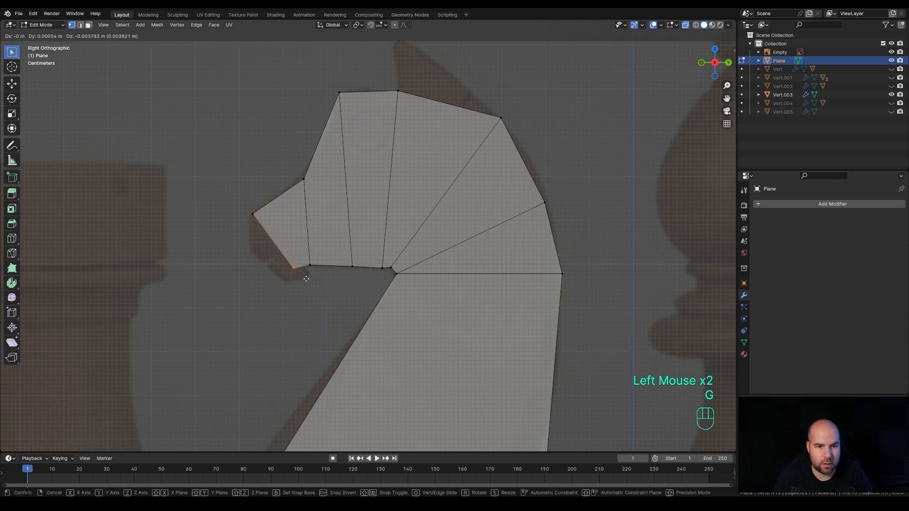
{"action": "left_click", "coordinate": [308, 279]}
Step: Select both muzzle tip vertices and move them about 0.035 m forward and down to the reference outline
{"action": "left_click_drag", "start_coordinate": [219, 187], "coordinate": [267, 245]}
{"action": "left_click", "coordinate": [294, 267], "text": "shift"}
{"action": "key", "text": "g"}
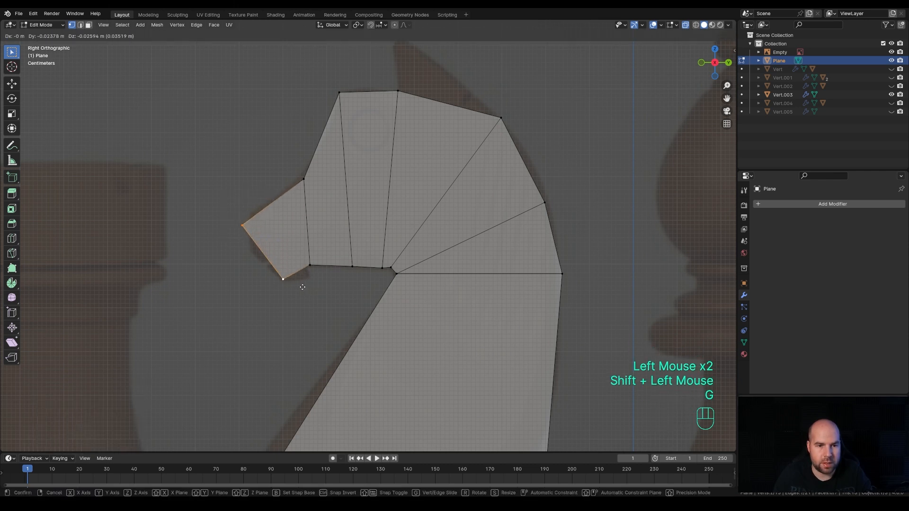
{"action": "left_click", "coordinate": [304, 289]}
Step: Lower the jaw vertex behind the muzzle about 0.012 m and nudge the vertex near the throat up about 0.005 m
{"action": "double_click", "coordinate": [323, 273]}
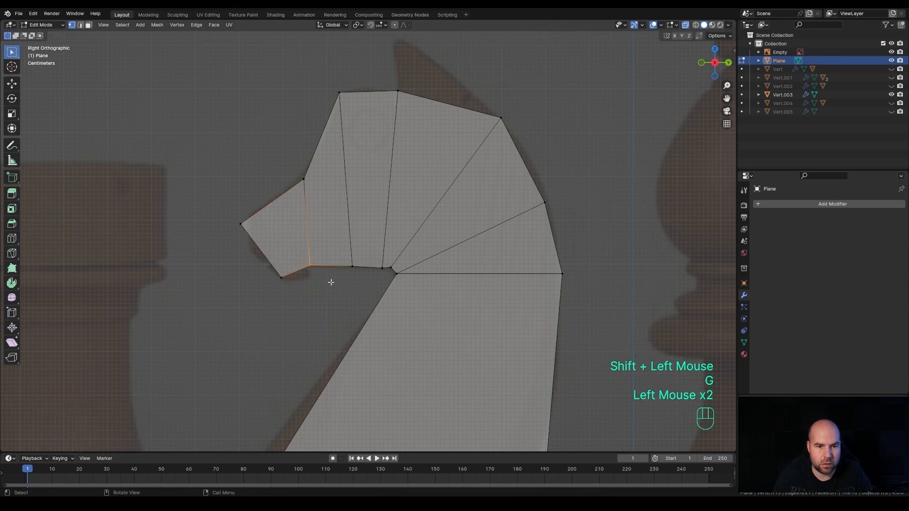
{"action": "key", "text": "g"}
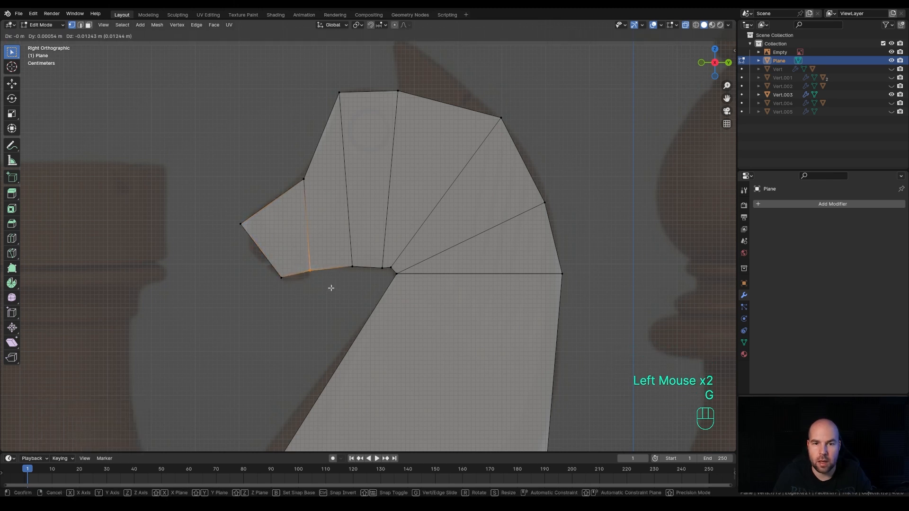
{"action": "left_click", "coordinate": [331, 287]}
{"action": "double_click", "coordinate": [379, 269]}
{"action": "key", "text": "g"}
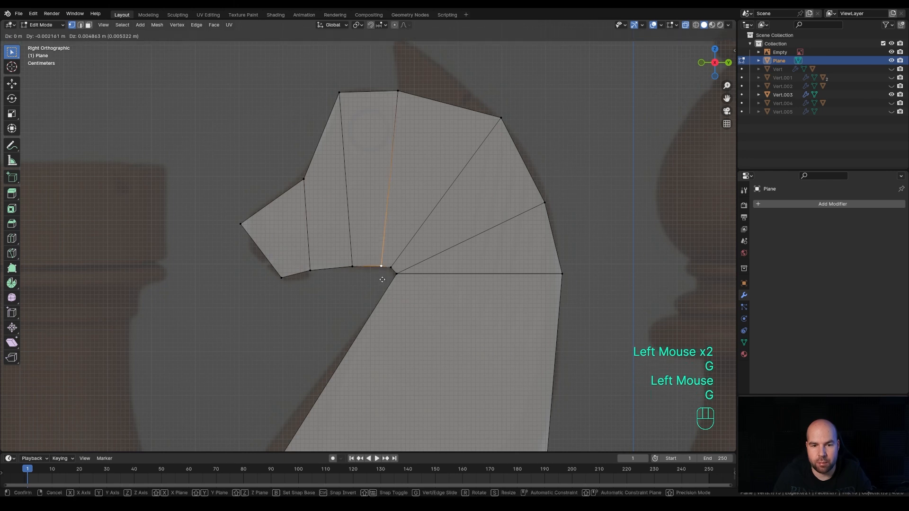
{"action": "left_click", "coordinate": [381, 280]}
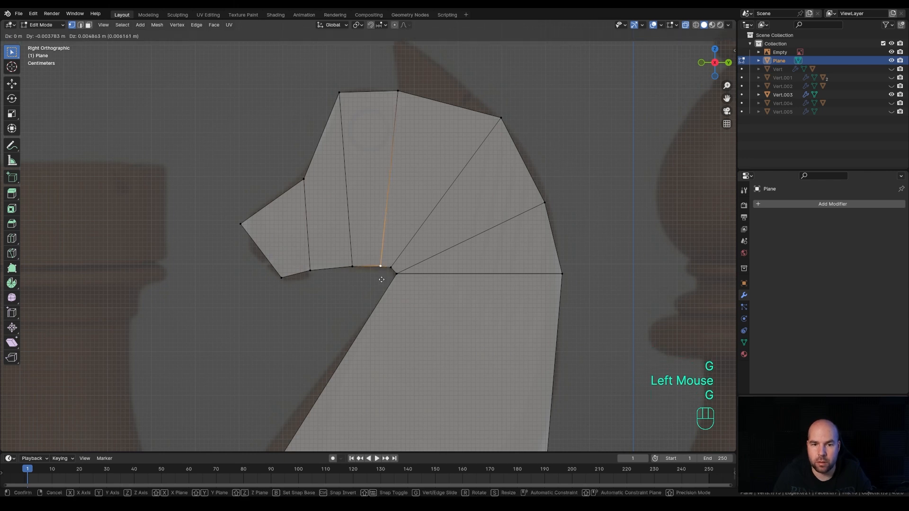
Step: Add a Mirror modifier on the X axis to the knight profile
{"action": "scroll", "coordinate": [368, 242], "scroll_direction": "down", "scroll_amount": 2}
{"action": "left_click", "coordinate": [768, 202]}
{"action": "mouse_move", "coordinate": [770, 204]}
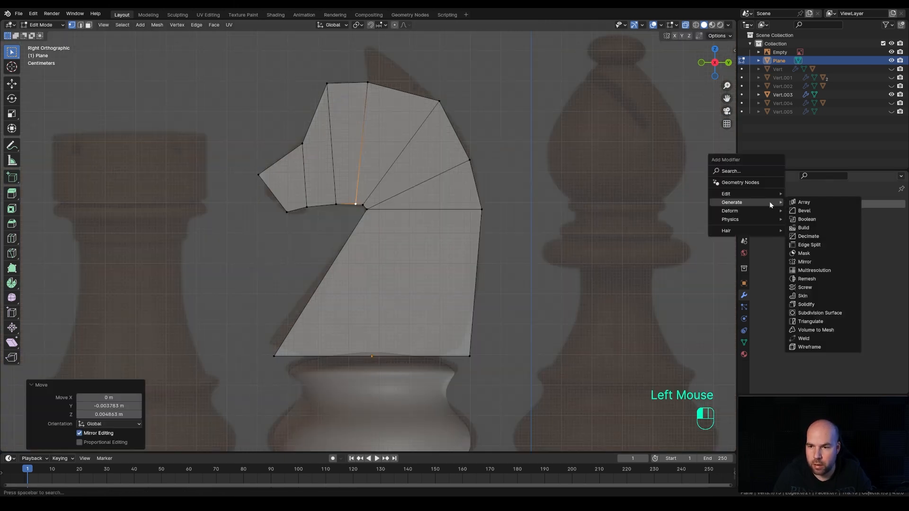
{"action": "left_click", "coordinate": [806, 262]}
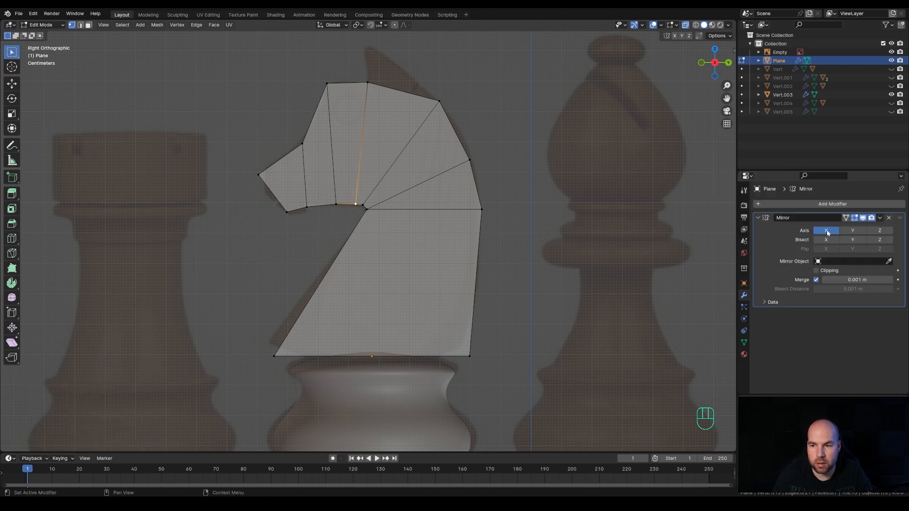
Step: Select the entire knight profile and extrude it about 0.119 m along its normal to give it thickness
{"action": "middle_click_drag", "start_coordinate": [443, 252], "coordinate": [473, 262]}
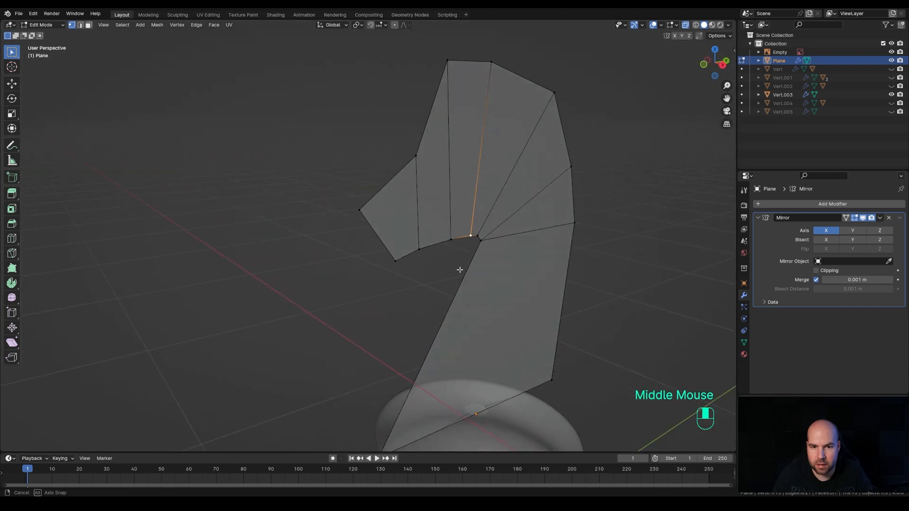
{"action": "scroll", "coordinate": [493, 269], "scroll_direction": "down", "scroll_amount": 2}
{"action": "key", "text": "a"}
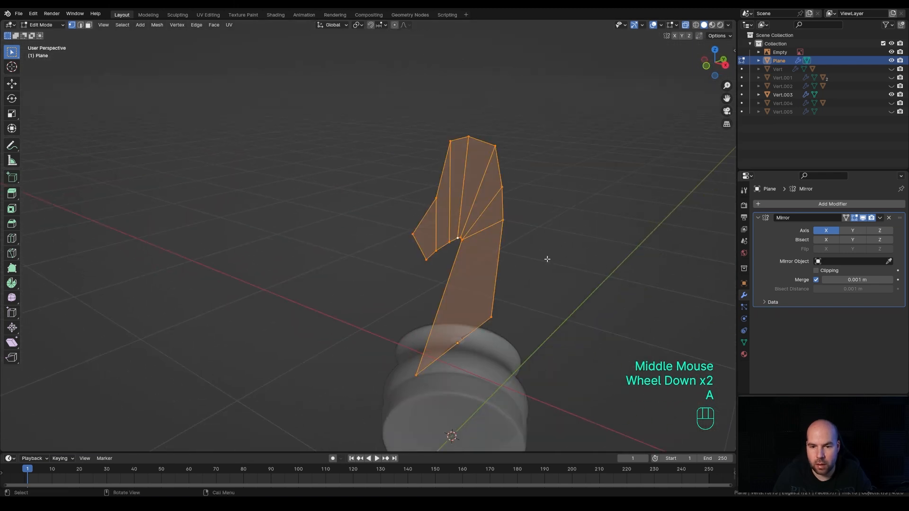
{"action": "key", "text": "e"}
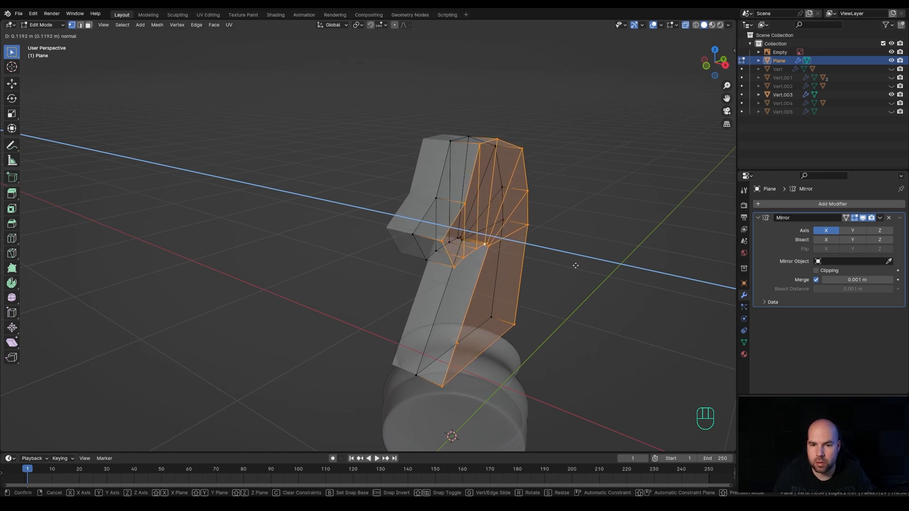
{"action": "left_click", "coordinate": [576, 265]}
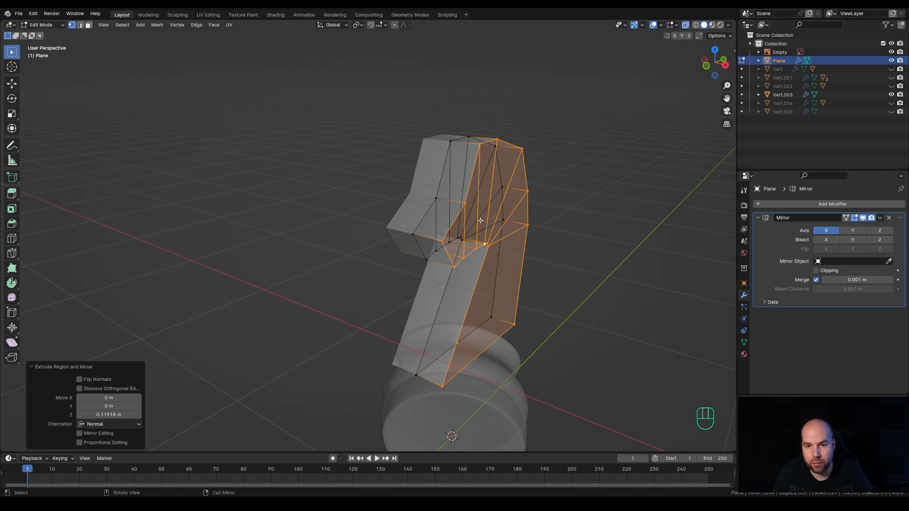
Step: Delete the inner faces lying on the mirror plane and enable clipping on the Mirror modifier
{"action": "key", "text": "3"}
{"action": "left_click", "coordinate": [468, 285]}
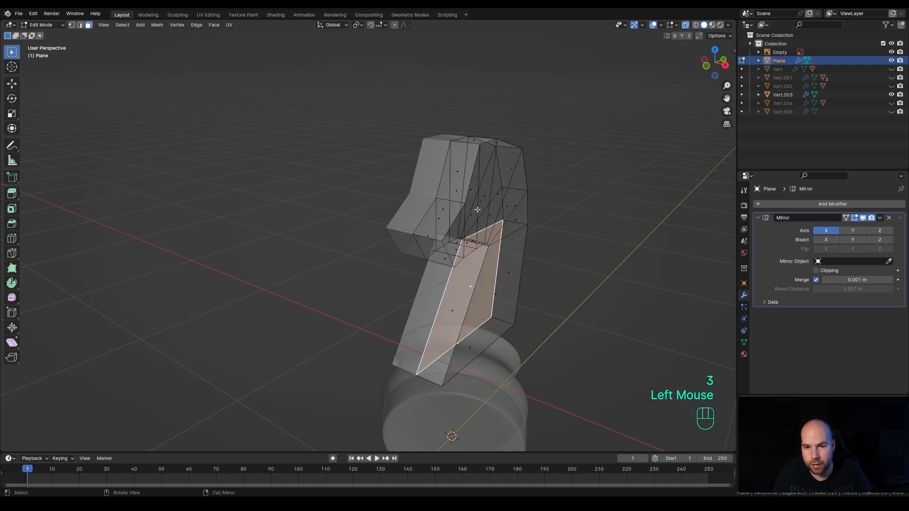
{"action": "key", "text": "1"}
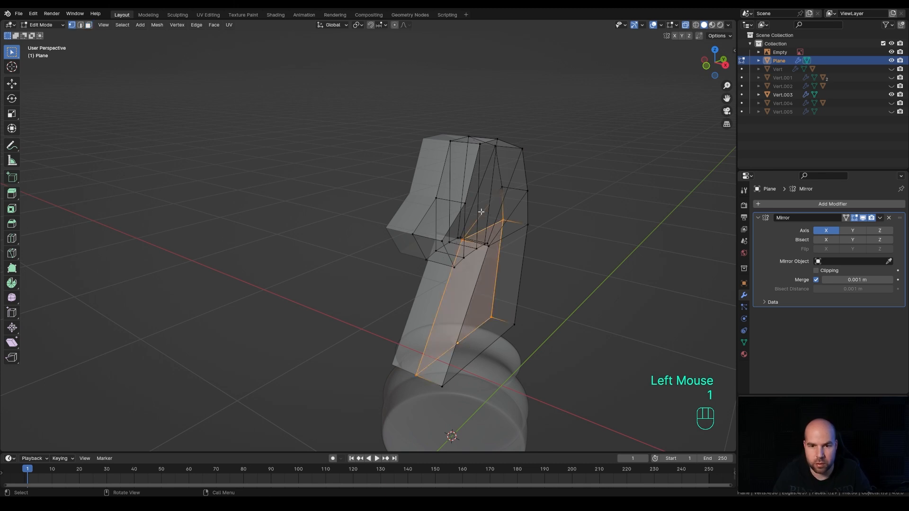
{"action": "key", "text": "KP_1"}
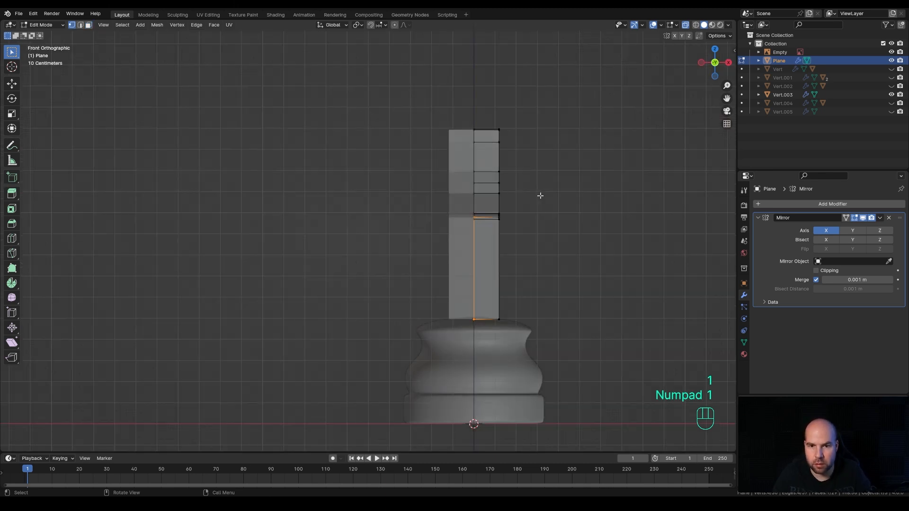
{"action": "middle_click_drag", "start_coordinate": [582, 194], "coordinate": [530, 184], "text": "shift"}
{"action": "left_click_drag", "start_coordinate": [414, 59], "coordinate": [431, 353]}
{"action": "middle_click_drag", "start_coordinate": [513, 234], "coordinate": [472, 240]}
{"action": "key", "text": "x"}
{"action": "left_click", "coordinate": [431, 259]}
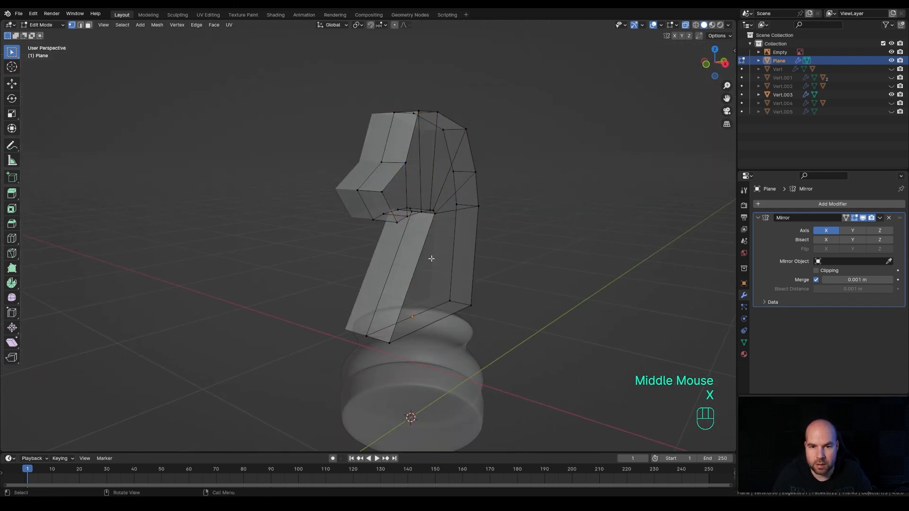
{"action": "middle_click_drag", "start_coordinate": [386, 197], "coordinate": [369, 121]}
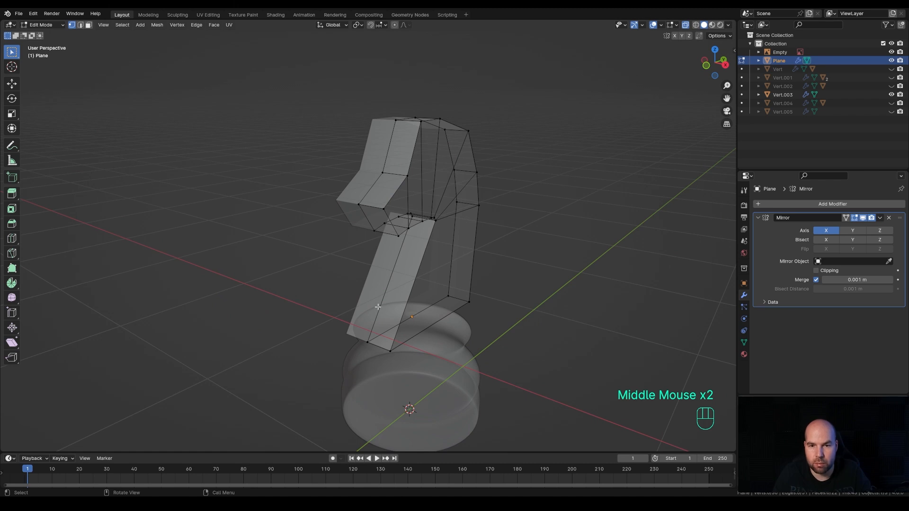
{"action": "left_click", "coordinate": [816, 270]}
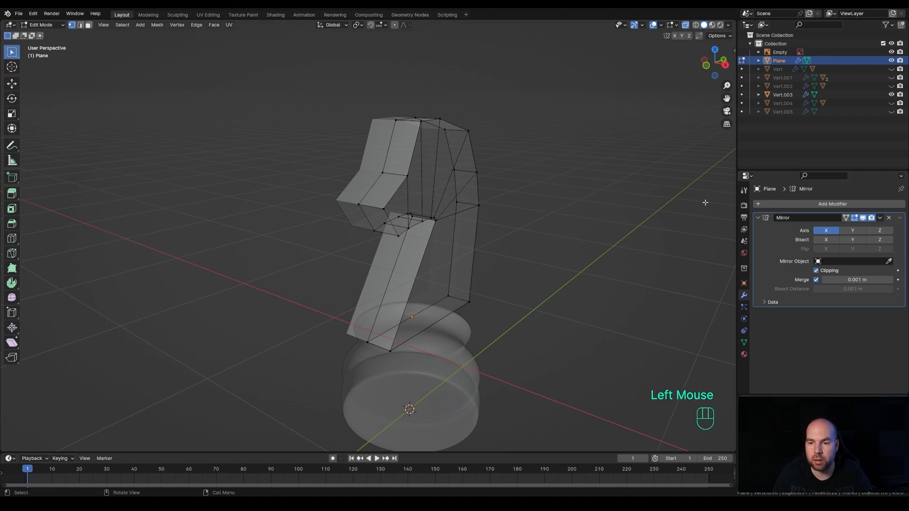
Step: Add one centered loop cut running lengthwise through the side of the head and upper neck
{"action": "middle_click_drag", "start_coordinate": [549, 200], "coordinate": [381, 171]}
{"action": "key", "text": "ctrl+r"}
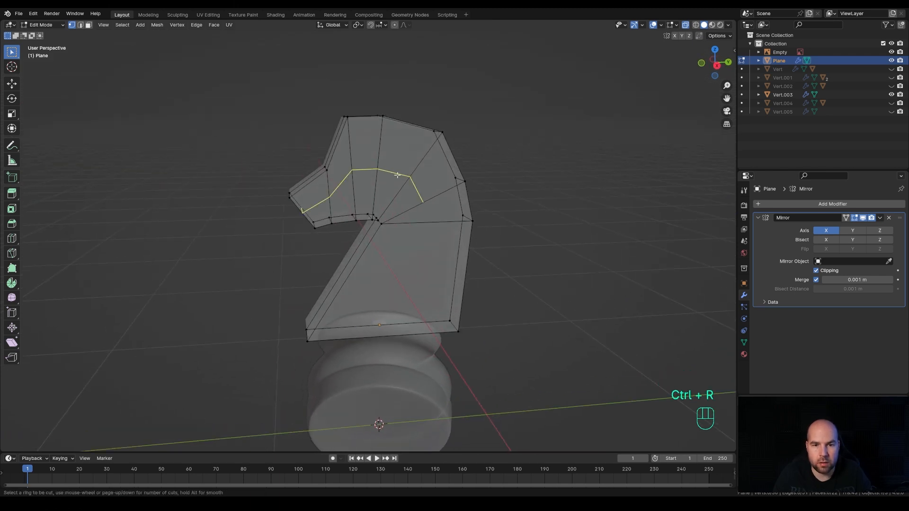
{"action": "left_click", "coordinate": [396, 175]}
{"action": "right_click", "coordinate": [423, 201]}
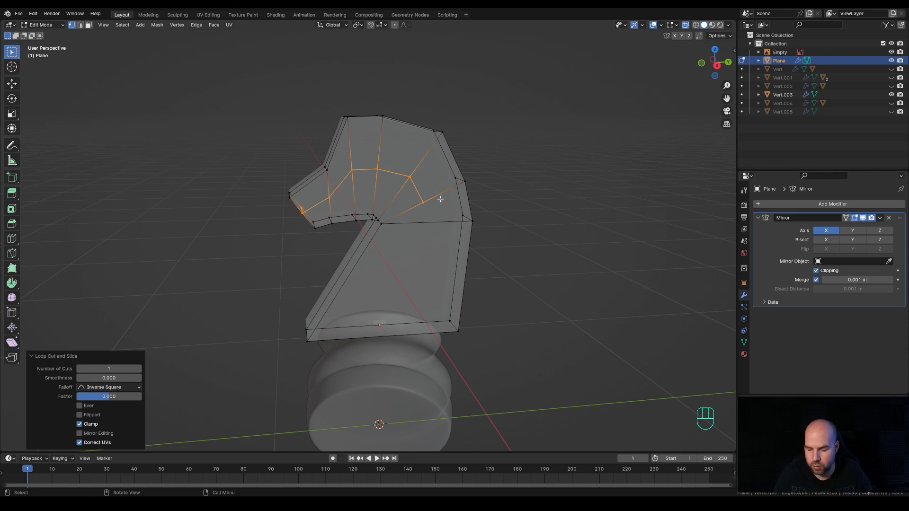
Step: Knife-cut from the end of the new loop down through the neck to its base edge in the right side view
{"action": "key", "text": "KP_3"}
{"action": "scroll", "coordinate": [465, 215], "scroll_direction": "up", "scroll_amount": 1}
{"action": "key", "text": "k"}
{"action": "key", "text": "k"}
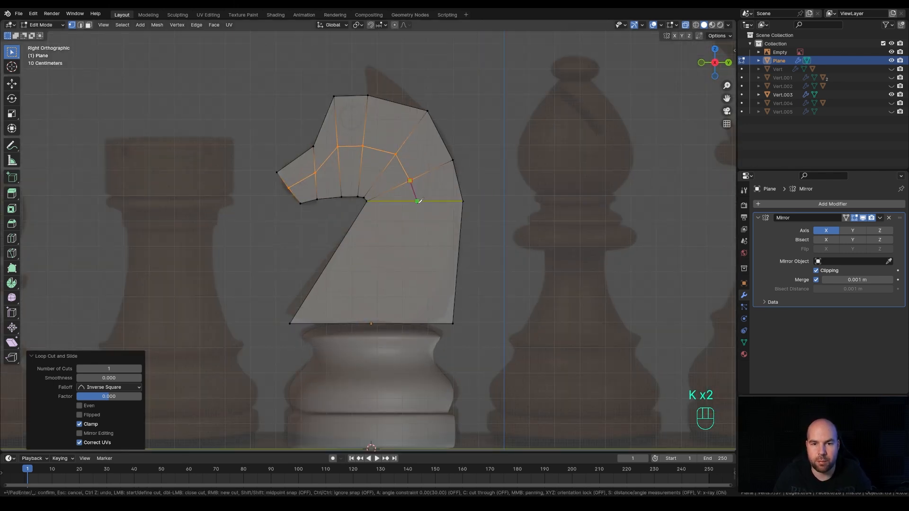
{"action": "left_click", "coordinate": [378, 354]}
{"action": "key", "text": "Return"}
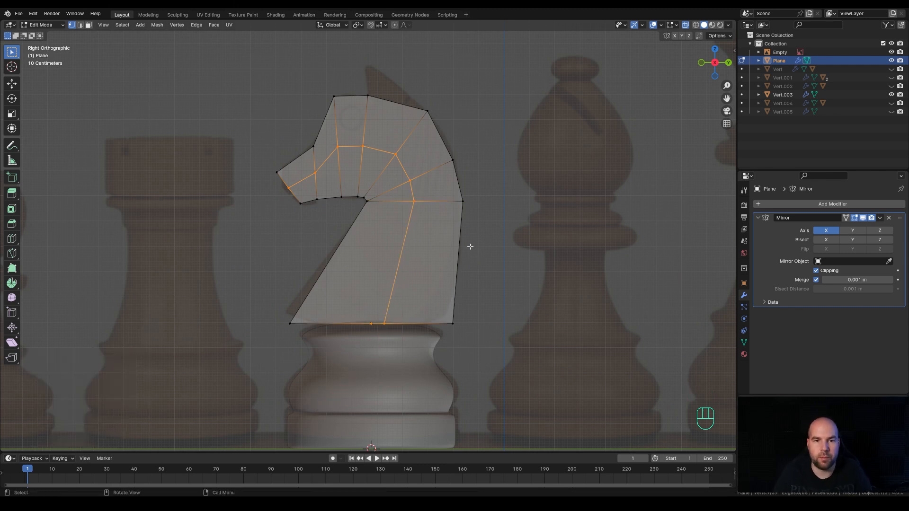
Step: Select the side's outer edge loop from the nose over the mane to the base and bevel it about 0.046 m with one segment
{"action": "left_click", "coordinate": [321, 126], "text": "alt"}
{"action": "middle_click_drag", "start_coordinate": [321, 126], "coordinate": [398, 141]}
{"action": "left_click", "coordinate": [398, 141], "text": "alt"}
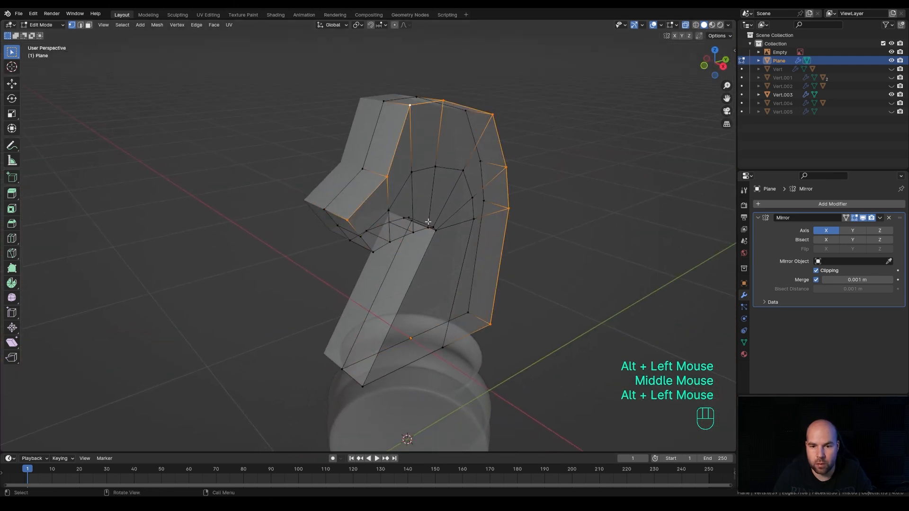
{"action": "middle_click_drag", "start_coordinate": [508, 195], "coordinate": [526, 197]}
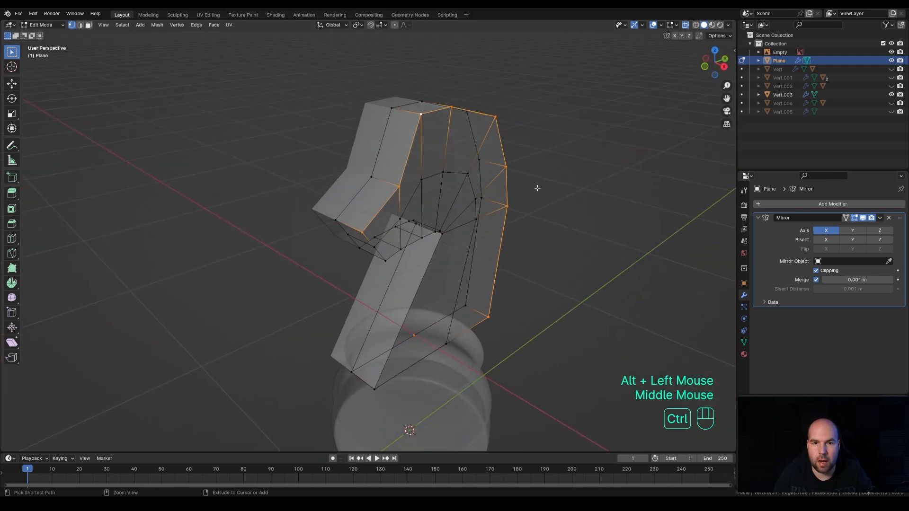
{"action": "key", "text": "ctrl+b"}
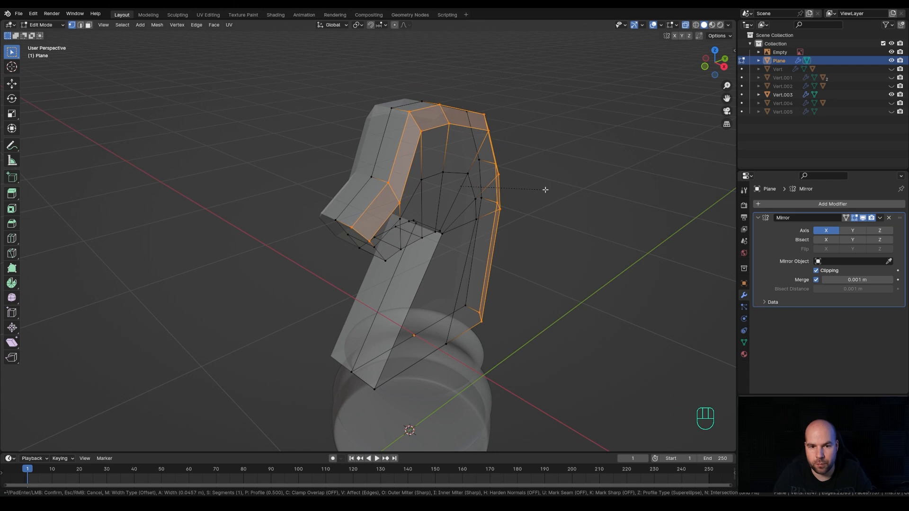
{"action": "left_click", "coordinate": [544, 189]}
Step: Select the side vertices of the muzzle tip from nose to chin and move them inward along X to narrow the muzzle
{"action": "middle_click_drag", "start_coordinate": [544, 190], "coordinate": [380, 217]}
{"action": "left_click", "coordinate": [378, 171]}
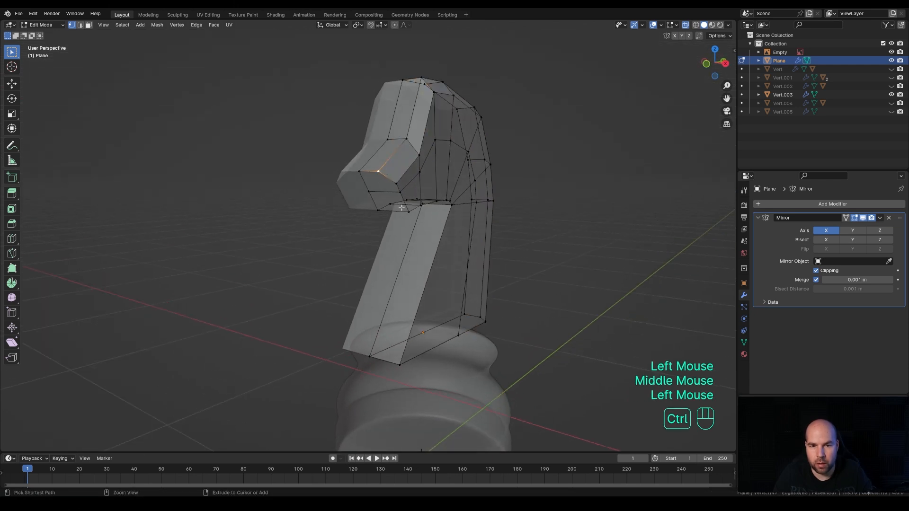
{"action": "left_click", "coordinate": [408, 211], "text": "ctrl"}
{"action": "middle_click_drag", "start_coordinate": [431, 238], "coordinate": [439, 251]}
{"action": "key", "text": "g"}
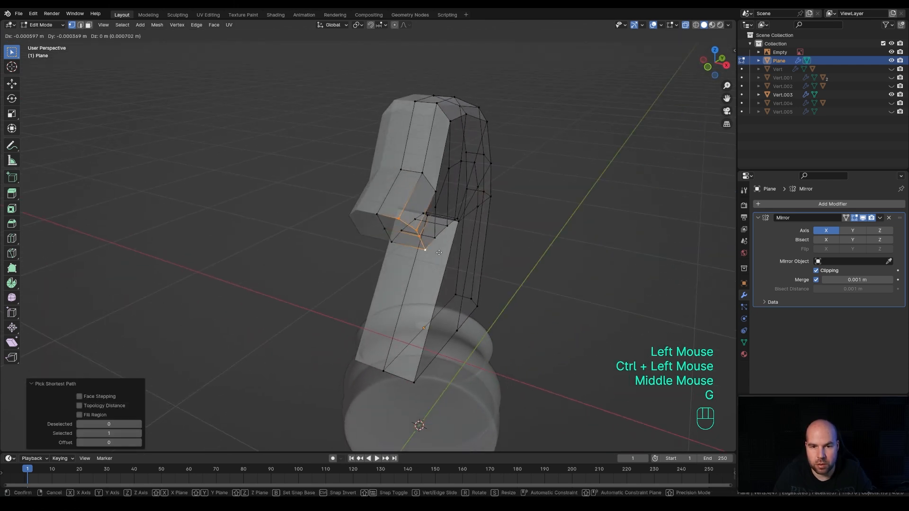
{"action": "key", "text": "x"}
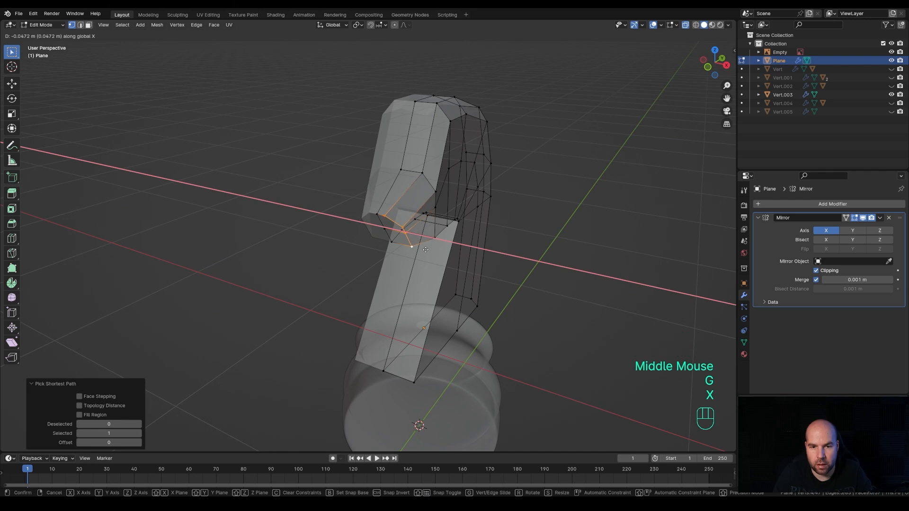
{"action": "left_click", "coordinate": [413, 247]}
Step: Select the central side vertices from the cheek through the neck to its base edge and move them outward about 0.05 m along X
{"action": "left_click", "coordinate": [554, 210]}
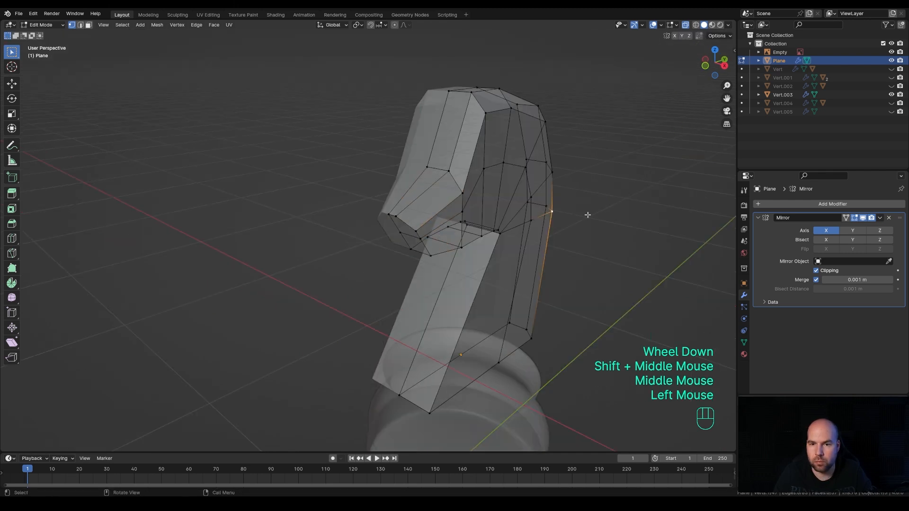
{"action": "middle_click_drag", "start_coordinate": [584, 214], "coordinate": [524, 234], "text": "shift"}
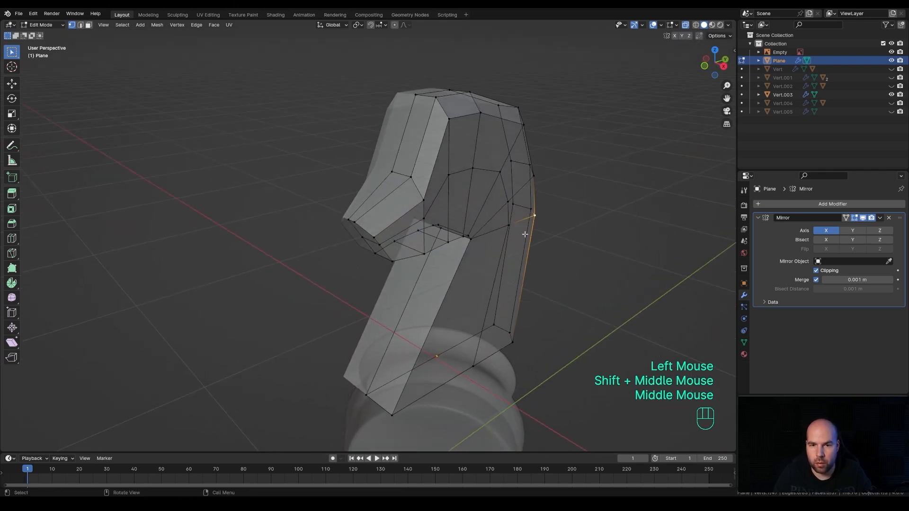
{"action": "left_click", "coordinate": [448, 180]}
{"action": "left_click", "coordinate": [473, 365], "text": "ctrl"}
{"action": "scroll", "coordinate": [556, 271], "scroll_direction": "down", "scroll_amount": 2}
{"action": "middle_click_drag", "start_coordinate": [556, 272], "coordinate": [564, 252]}
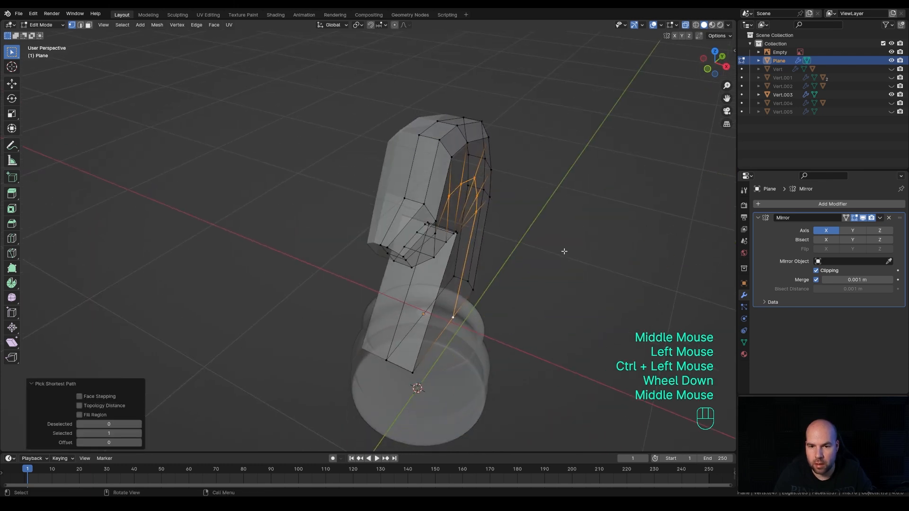
{"action": "key", "text": "g"}
{"action": "key", "text": "x"}
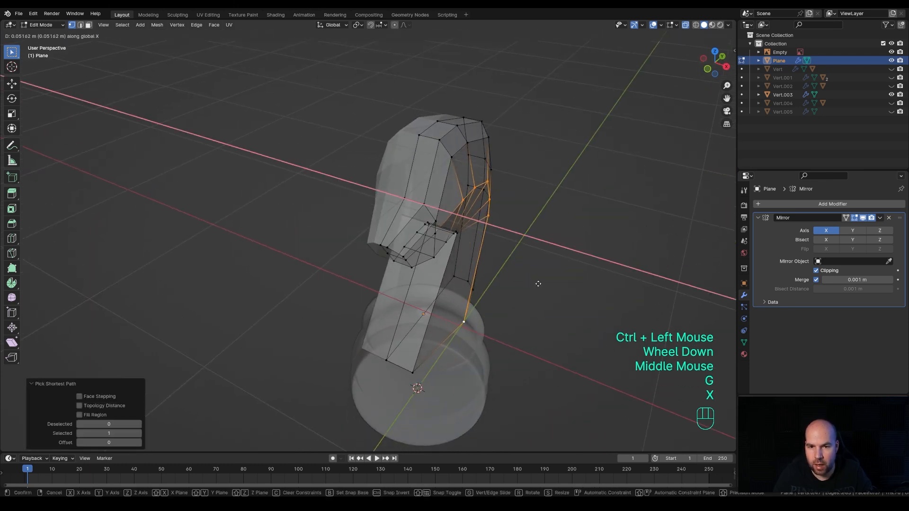
{"action": "left_click", "coordinate": [481, 317]}
Step: Move only the side vertex at the neck's base edge outward about 0.109 m along X to widen the base
{"action": "left_click", "coordinate": [476, 322]}
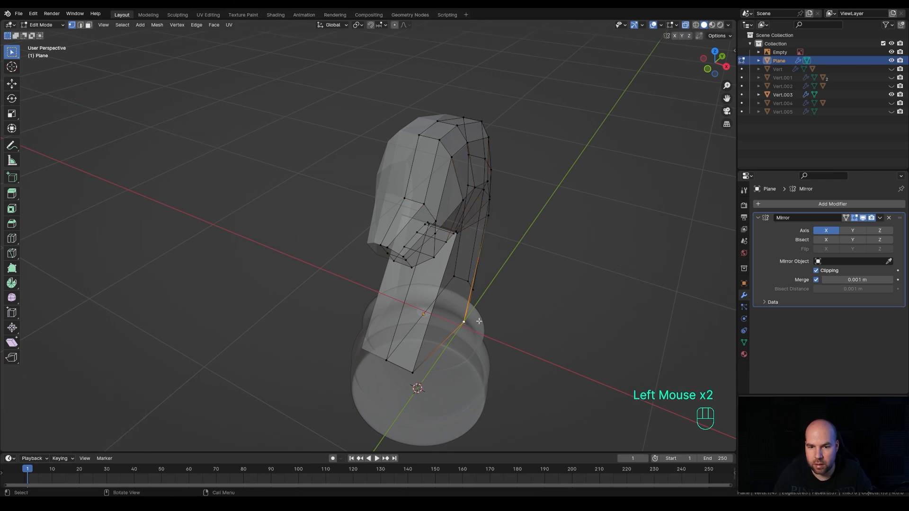
{"action": "key", "text": "g"}
{"action": "key", "text": "x"}
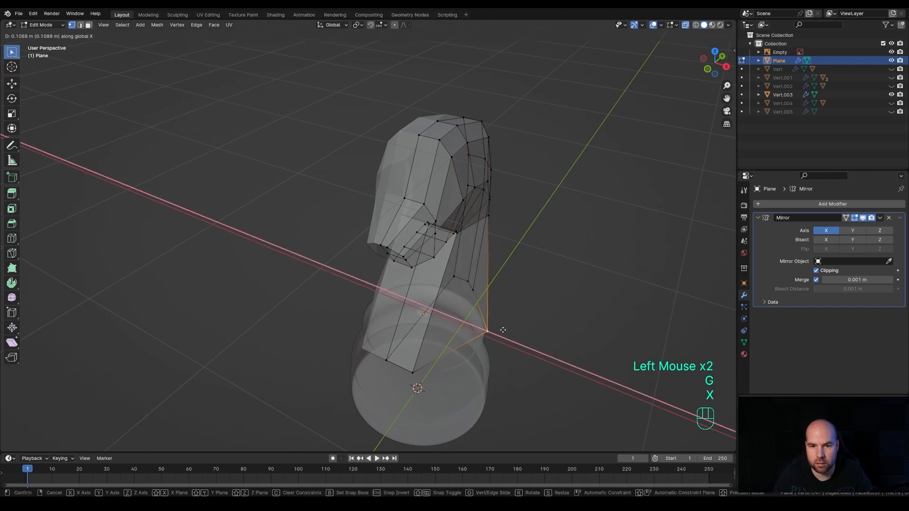
{"action": "left_click", "coordinate": [502, 330]}
{"action": "middle_click_drag", "start_coordinate": [538, 308], "coordinate": [437, 242]}
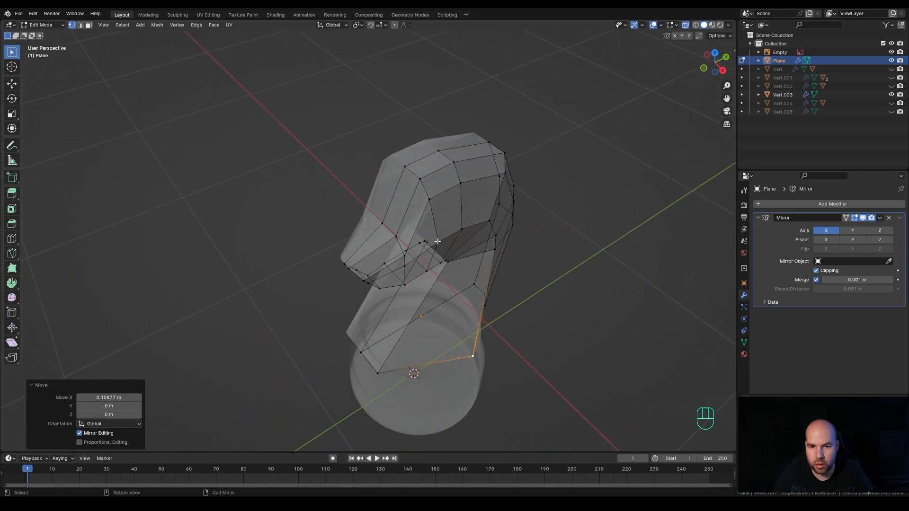
Step: In the top view, move the two front cheek vertices one at a time inward along X to taper the head
{"action": "left_click", "coordinate": [437, 241]}
{"action": "key", "text": "KP_7"}
{"action": "key", "text": "g"}
{"action": "key", "text": "x"}
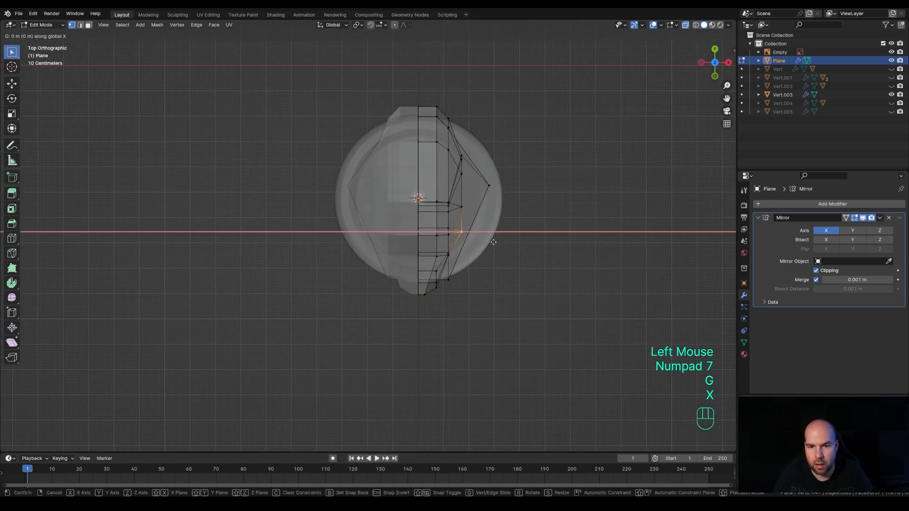
{"action": "left_click", "coordinate": [494, 242]}
{"action": "left_click", "coordinate": [510, 213]}
{"action": "key", "text": "g"}
{"action": "key", "text": "x"}
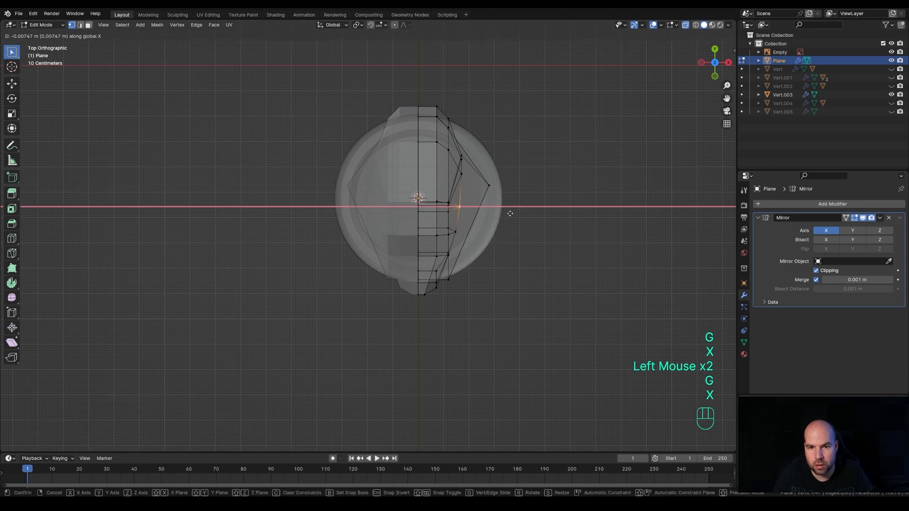
{"action": "left_click", "coordinate": [510, 213]}
Step: Add one loop cut around the muzzle and slide it toward the nose tip by a factor of -0.530
{"action": "middle_click_drag", "start_coordinate": [538, 288], "coordinate": [379, 213]}
{"action": "double_click", "coordinate": [445, 195]}
{"action": "key", "text": "ctrl+r"}
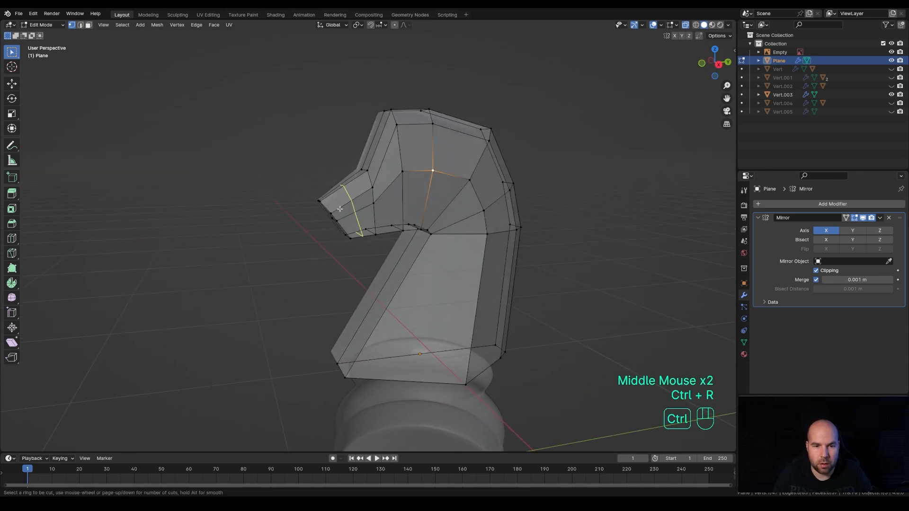
{"action": "left_click", "coordinate": [340, 209]}
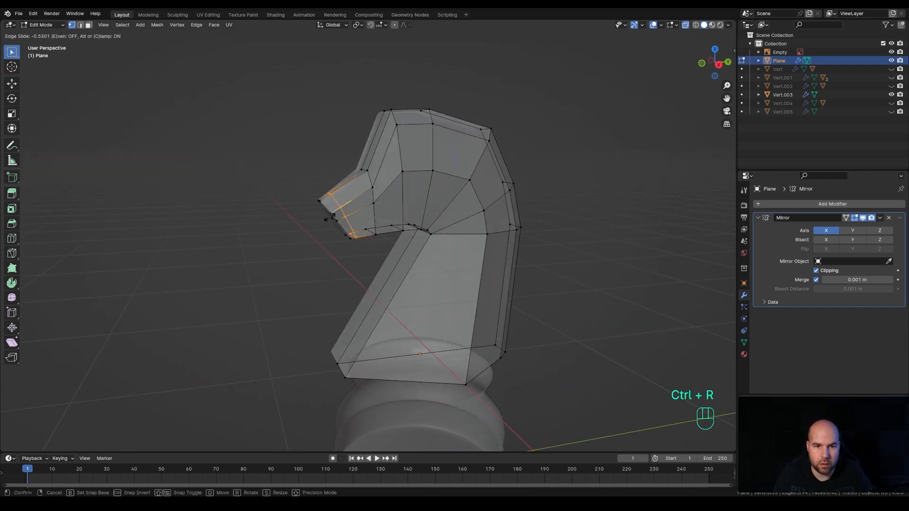
{"action": "left_click", "coordinate": [327, 218]}
{"action": "middle_click_drag", "start_coordinate": [326, 218], "coordinate": [354, 179]}
{"action": "scroll", "coordinate": [354, 178], "scroll_direction": "up", "scroll_amount": 2}
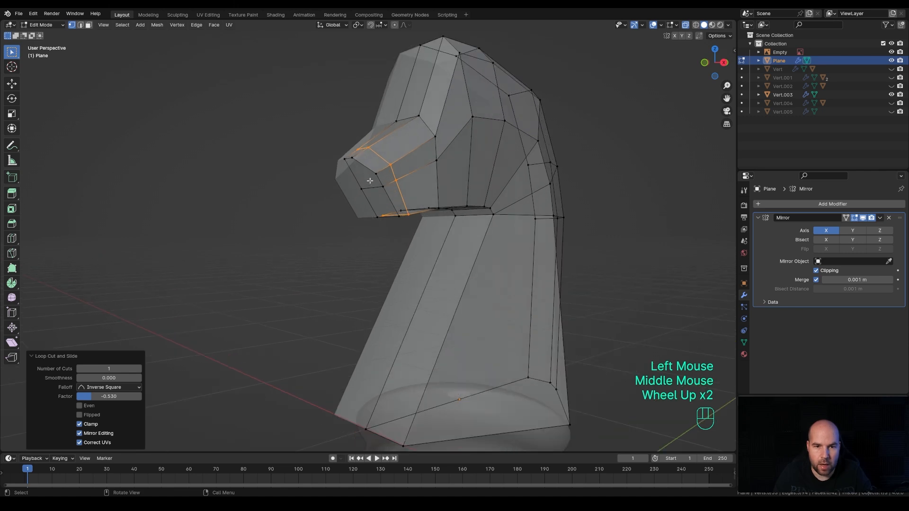
Step: Knife-cut across the front of the muzzle tip from its side vertex to the front's center edge
{"action": "key", "text": "k"}
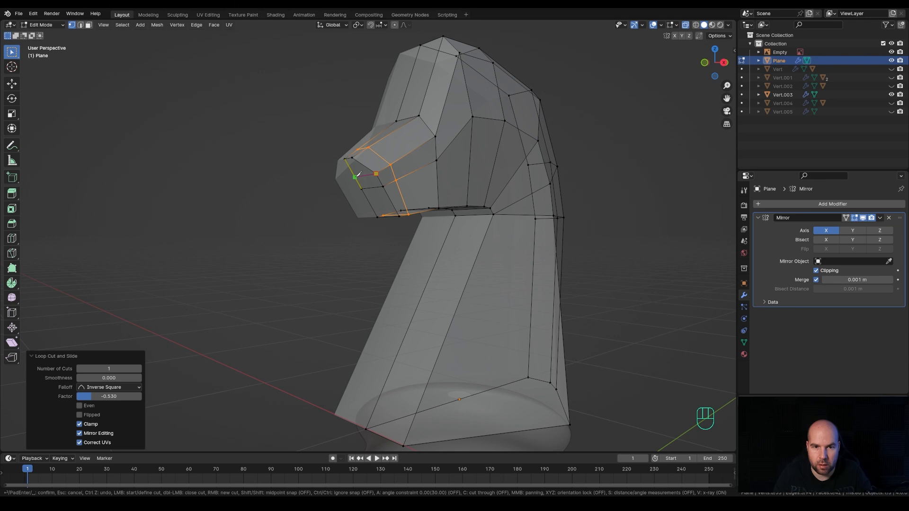
{"action": "key", "text": "Escape"}
{"action": "middle_click_drag", "start_coordinate": [403, 194], "coordinate": [415, 196]}
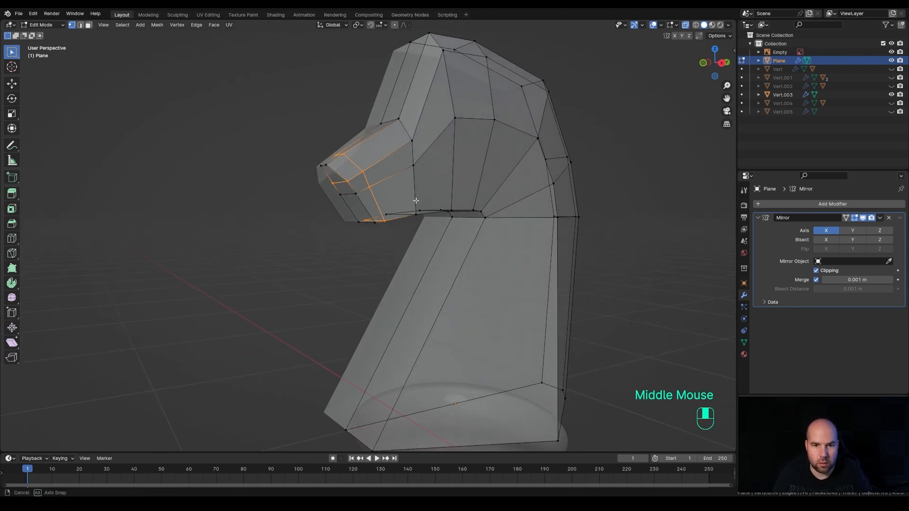
Step: In the right view, reposition the upper and middle nose-tip vertices to give the muzzle a blunter, rounded front
{"action": "key", "text": "KP_3"}
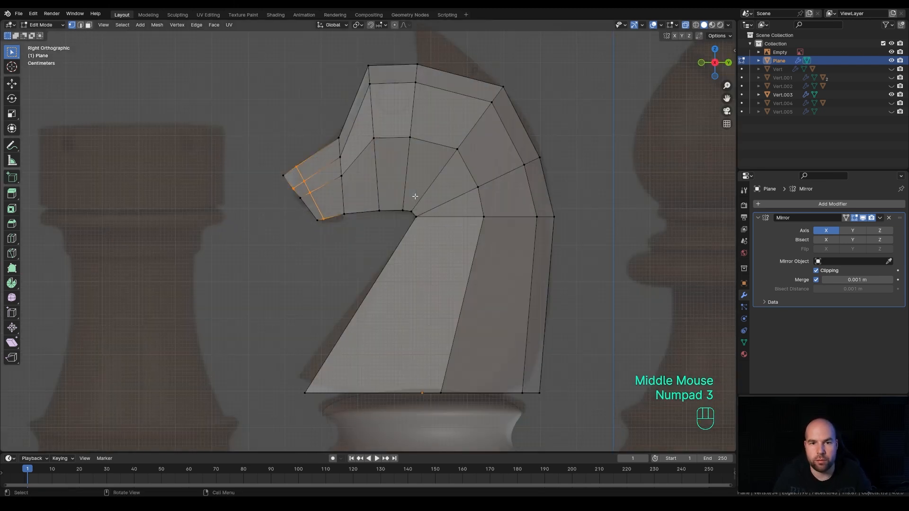
{"action": "middle_click_drag", "start_coordinate": [414, 196], "coordinate": [324, 195], "text": "shift"}
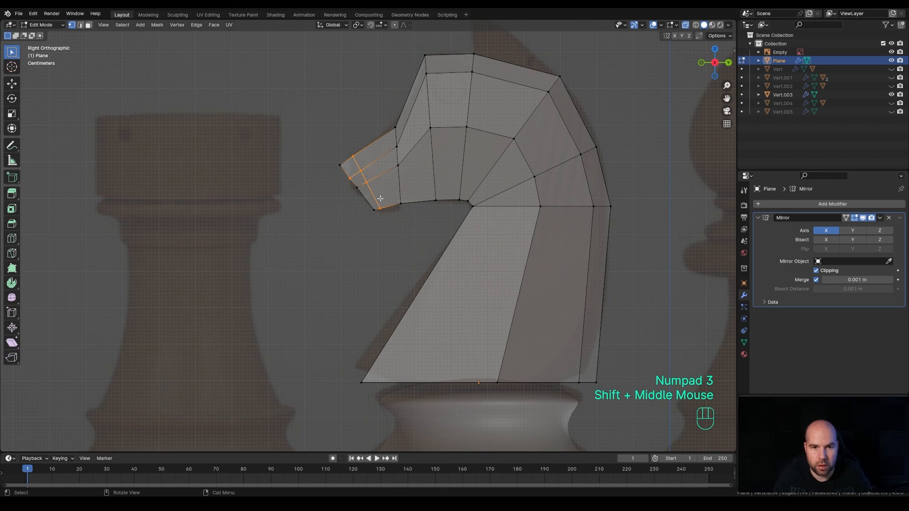
{"action": "left_click_drag", "start_coordinate": [320, 142], "coordinate": [354, 166]}
{"action": "key", "text": "1"}
{"action": "key", "text": "g"}
{"action": "left_click", "coordinate": [340, 176]}
{"action": "left_click", "coordinate": [346, 179]}
{"action": "key", "text": "g"}
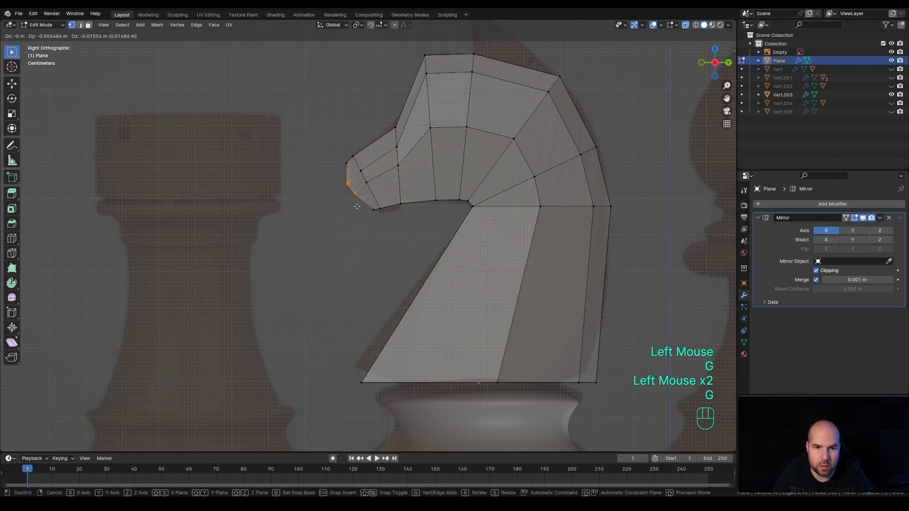
{"action": "left_click", "coordinate": [355, 203]}
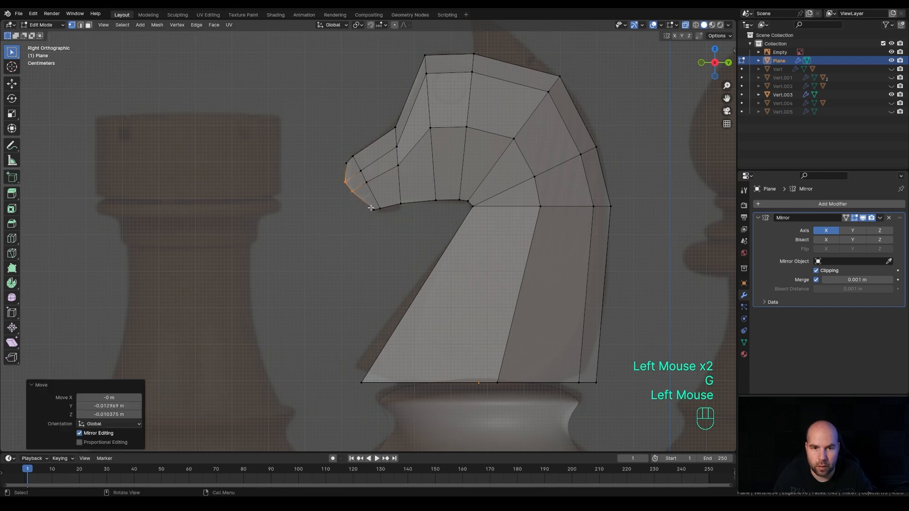
Step: Move the muzzle loop's underside vertices back and up and the chin-tip vertices down and back to shape the lower lip
{"action": "left_click", "coordinate": [371, 208]}
{"action": "left_click", "coordinate": [378, 206]}
{"action": "key", "text": "g"}
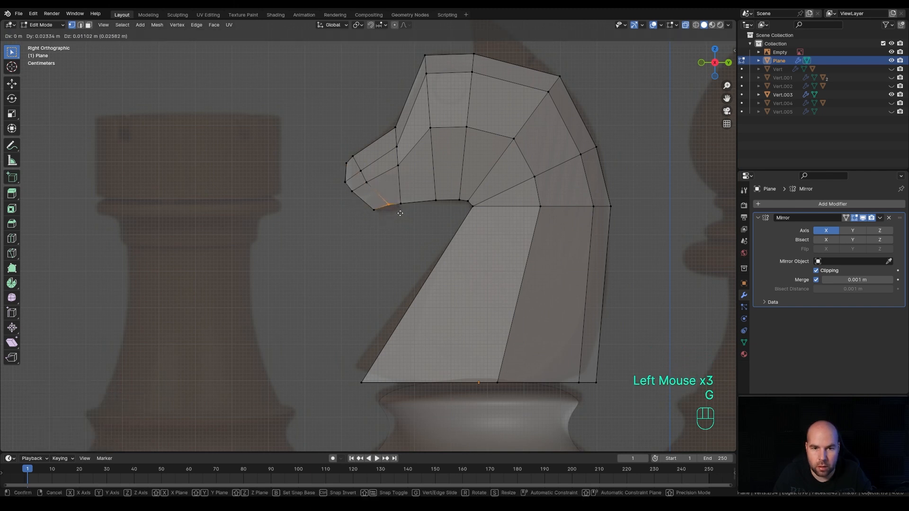
{"action": "left_click", "coordinate": [399, 214]}
{"action": "left_click", "coordinate": [374, 210]}
{"action": "key", "text": "g"}
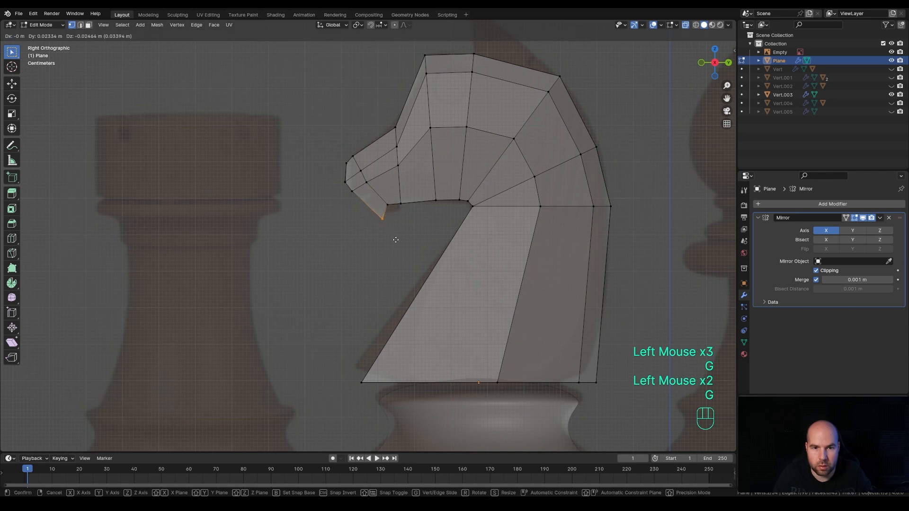
{"action": "left_click", "coordinate": [396, 240]}
Step: Select the muzzle loop's vertices on the nose bridge and move them back about 0.023 m along Y
{"action": "left_click", "coordinate": [346, 163]}
{"action": "left_click_drag", "start_coordinate": [348, 150], "coordinate": [361, 161]}
{"action": "key", "text": "g"}
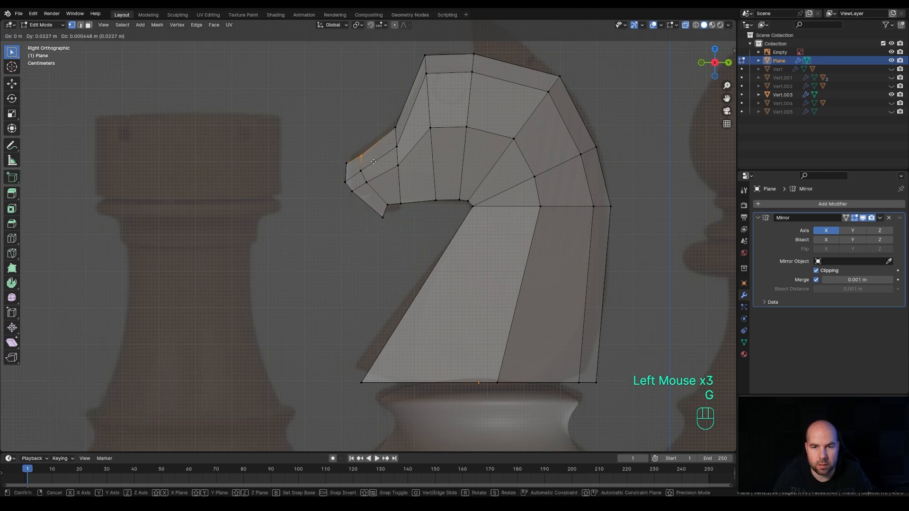
{"action": "left_click", "coordinate": [374, 162]}
Step: Add a Subdivision Surface modifier to the knight and set its viewport levels to 2
{"action": "middle_click_drag", "start_coordinate": [445, 203], "coordinate": [521, 208]}
{"action": "middle_click_drag", "start_coordinate": [521, 208], "coordinate": [549, 211], "text": "shift"}
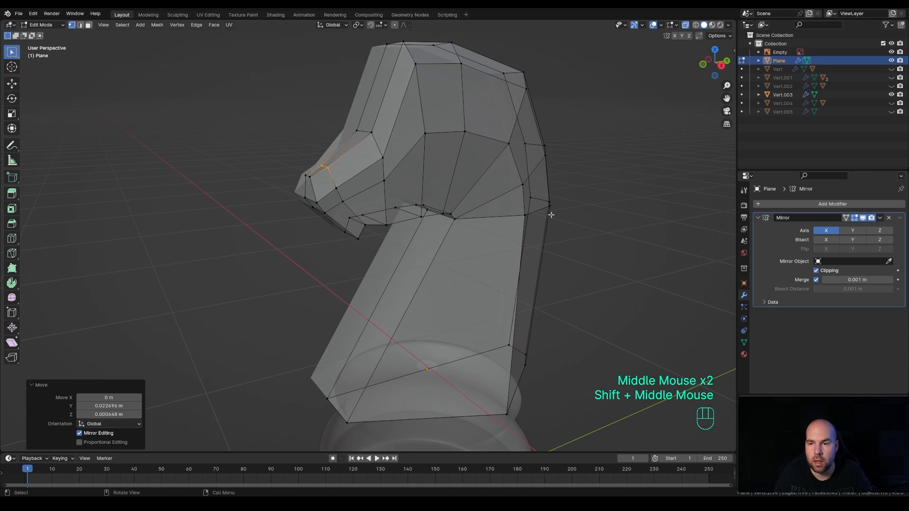
{"action": "left_click", "coordinate": [798, 203]}
{"action": "mouse_move", "coordinate": [797, 202]}
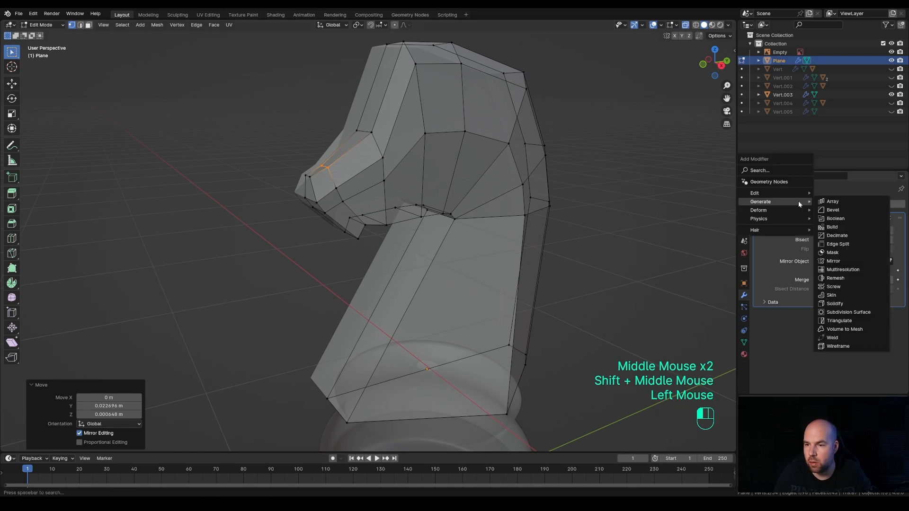
{"action": "left_click", "coordinate": [851, 312]}
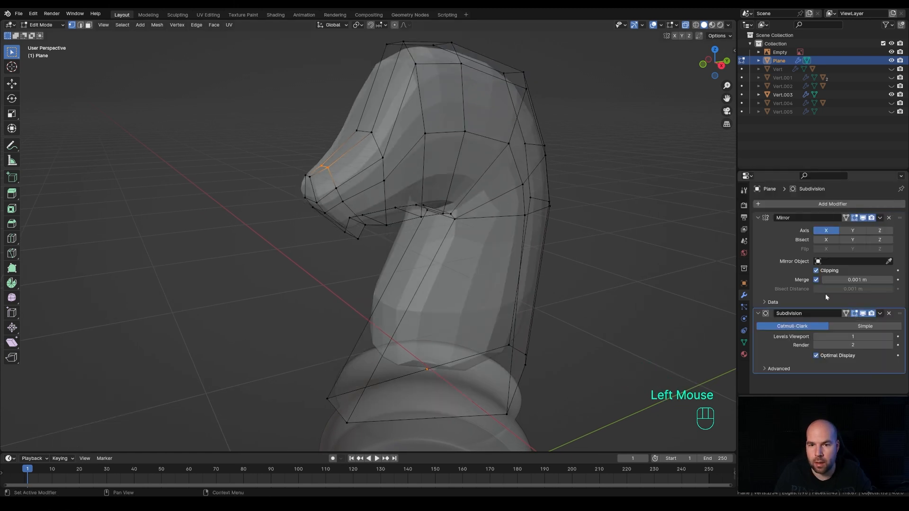
{"action": "left_click", "coordinate": [890, 337]}
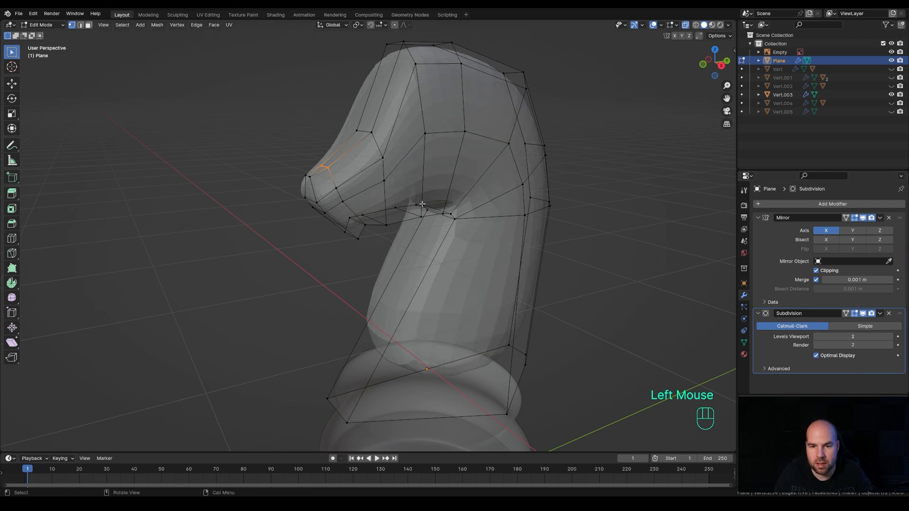
Step: Delete the faces closing off the bottom of the knight's neck so the base is open
{"action": "middle_click_drag", "start_coordinate": [524, 385], "coordinate": [351, 299]}
{"action": "left_click_drag", "start_coordinate": [257, 267], "coordinate": [633, 433]}
{"action": "key", "text": "x"}
{"action": "left_click", "coordinate": [495, 300]}
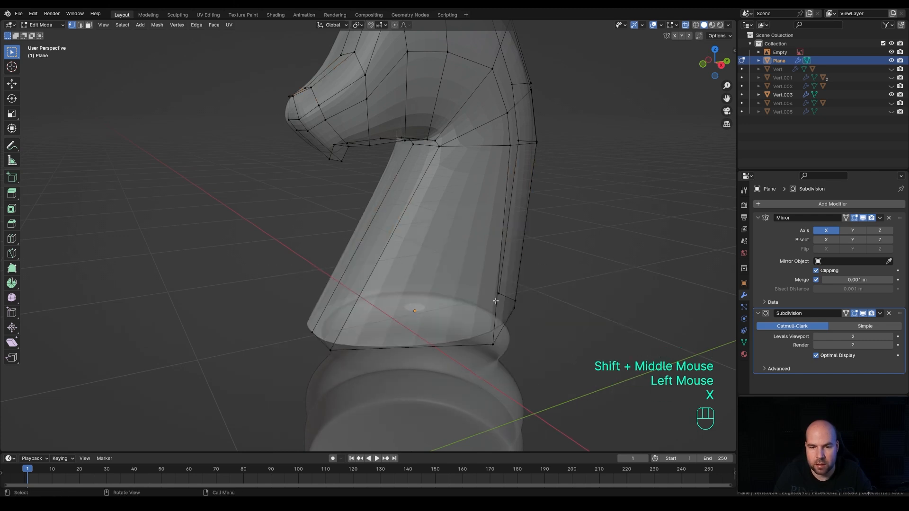
Step: Add one centered horizontal loop cut around the neck and shift it forward and slightly up in the right view
{"action": "middle_click_drag", "start_coordinate": [495, 299], "coordinate": [468, 235]}
{"action": "key", "text": "ctrl+r"}
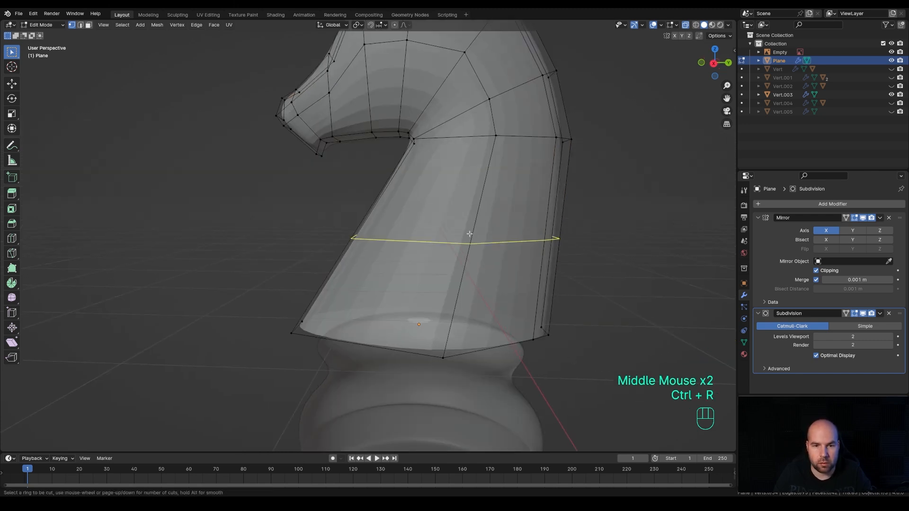
{"action": "left_click", "coordinate": [470, 233]}
{"action": "right_click", "coordinate": [531, 215]}
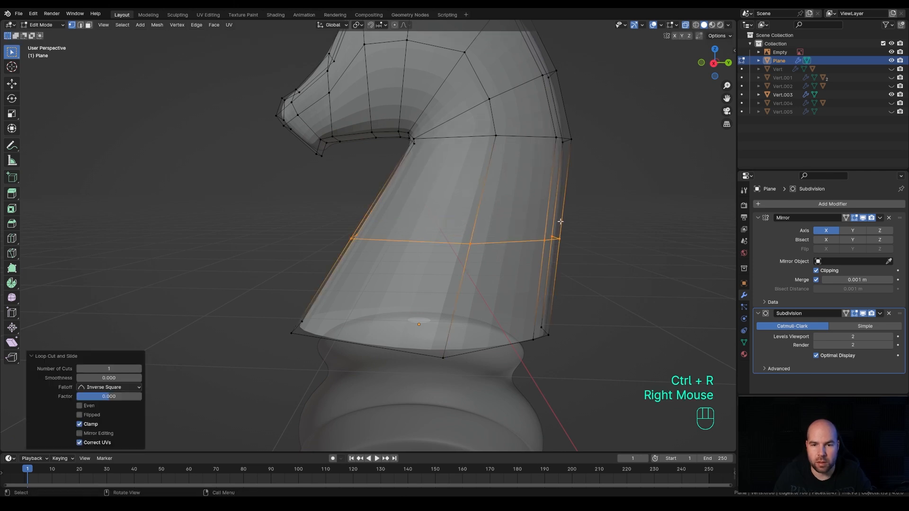
{"action": "key", "text": "KP_3"}
{"action": "key", "text": "g"}
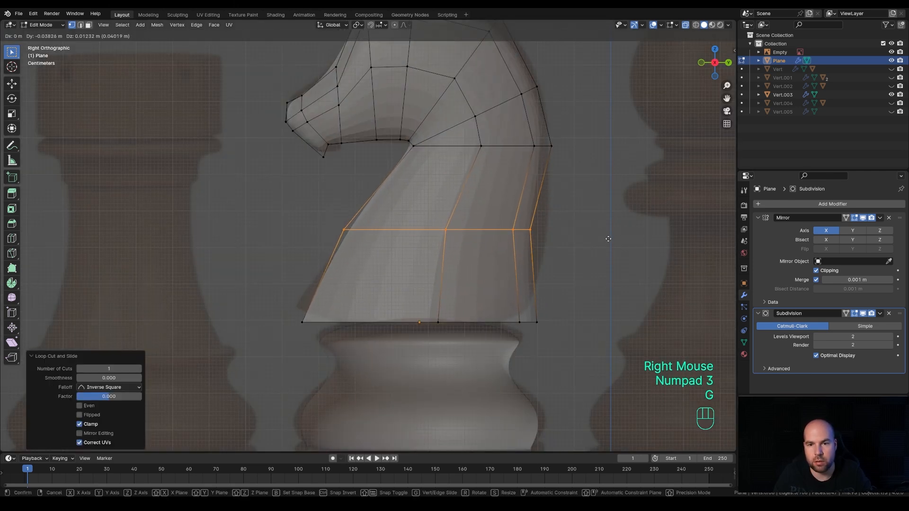
{"action": "left_click", "coordinate": [612, 241]}
Step: Move the rear jaw vertices up and back at the throat and the middle jaw vertices down and back to define the cheek
{"action": "middle_click_drag", "start_coordinate": [552, 166], "coordinate": [458, 219], "text": "shift"}
{"action": "left_click", "coordinate": [474, 233]}
{"action": "key", "text": "g"}
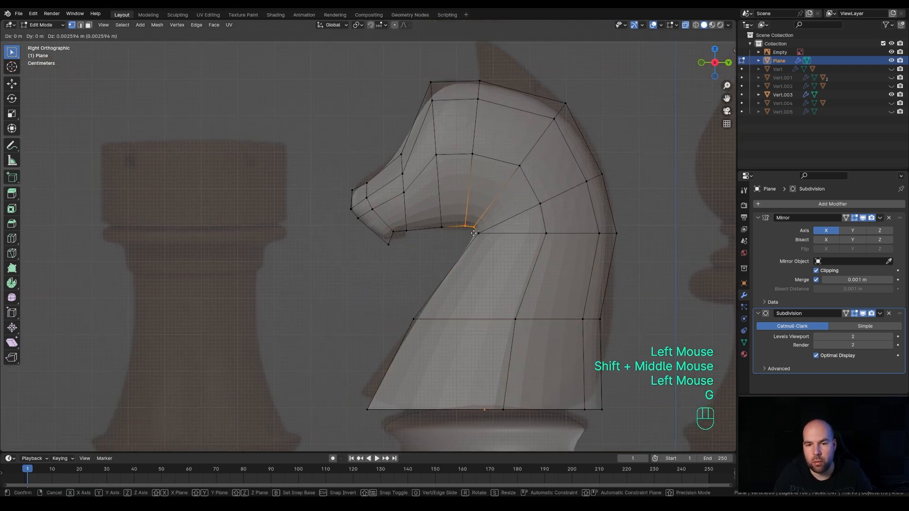
{"action": "key", "text": "Escape"}
{"action": "left_click", "coordinate": [465, 219]}
{"action": "key", "text": "g"}
{"action": "left_click", "coordinate": [478, 215]}
{"action": "left_click", "coordinate": [441, 227]}
{"action": "key", "text": "g"}
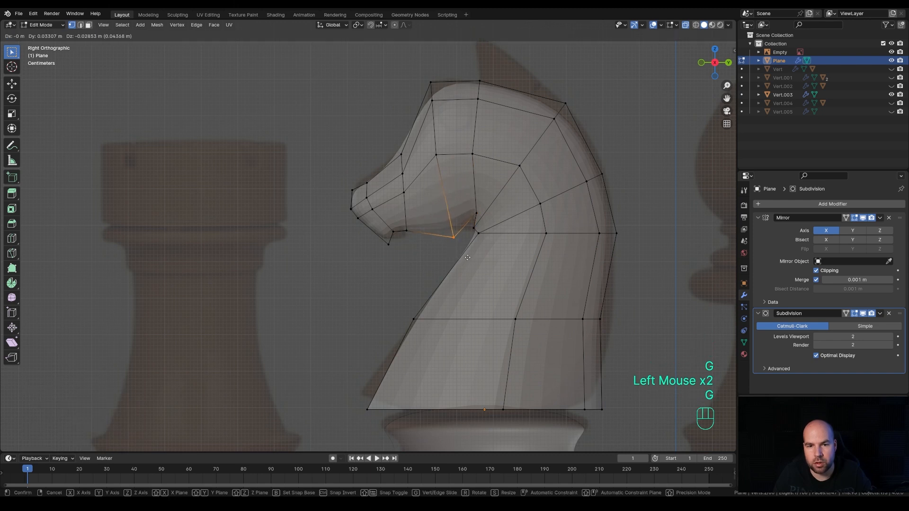
{"action": "left_click", "coordinate": [467, 254]}
Step: Nudge the forehead's top vertices, and edge-slide the forehead and brow vertices beside the centerline inward by a factor of -0.211
{"action": "double_click", "coordinate": [432, 90]}
{"action": "key", "text": "g"}
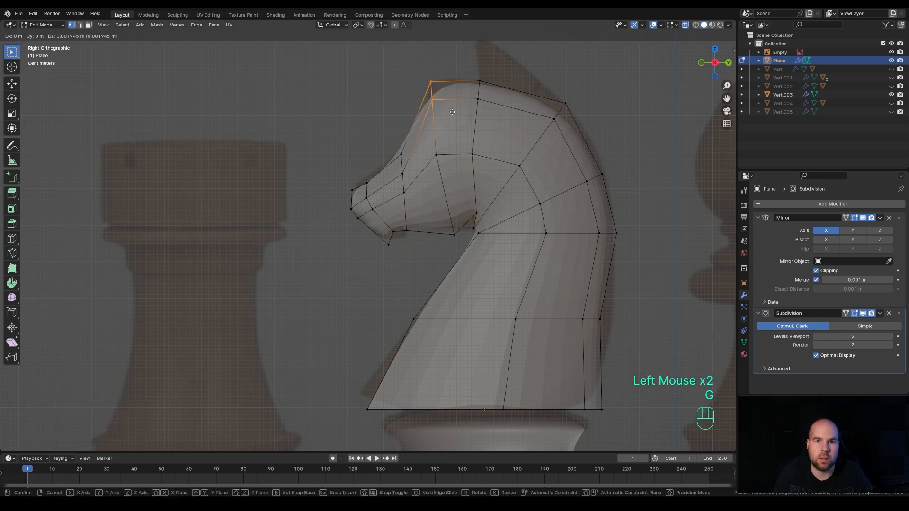
{"action": "left_click", "coordinate": [452, 112]}
{"action": "middle_click_drag", "start_coordinate": [452, 111], "coordinate": [418, 136], "text": "shift"}
{"action": "left_click", "coordinate": [418, 136]}
{"action": "left_click", "coordinate": [399, 189], "text": "shift"}
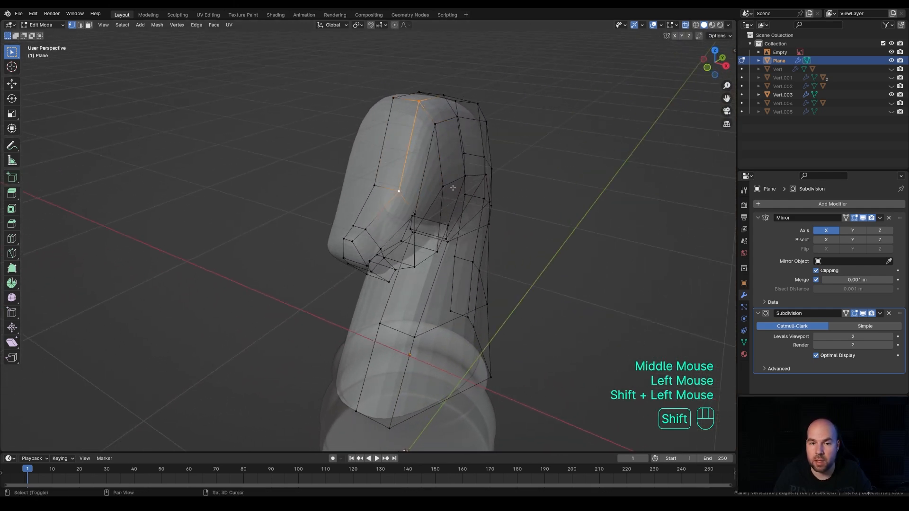
{"action": "key", "text": "g"}
{"action": "key", "text": "g"}
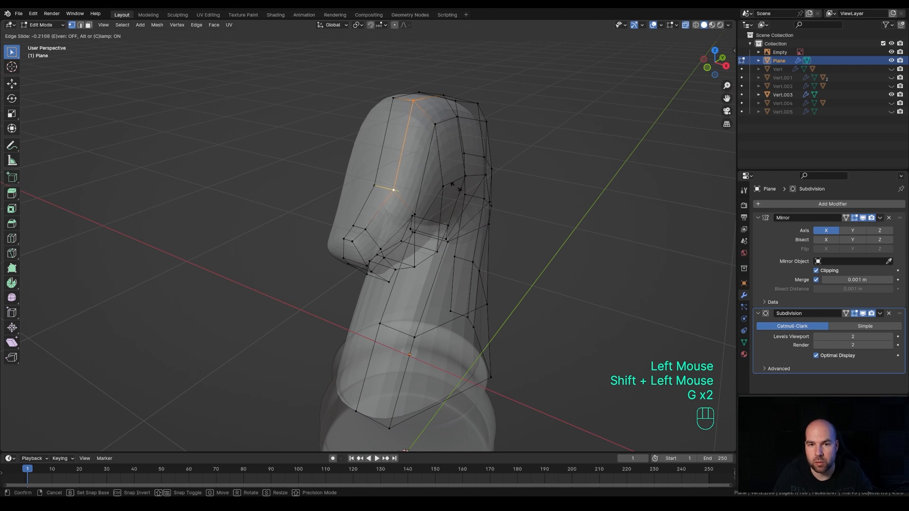
{"action": "left_click", "coordinate": [455, 187]}
{"action": "middle_click_drag", "start_coordinate": [456, 187], "coordinate": [449, 187]}
{"action": "key", "text": "KP_3"}
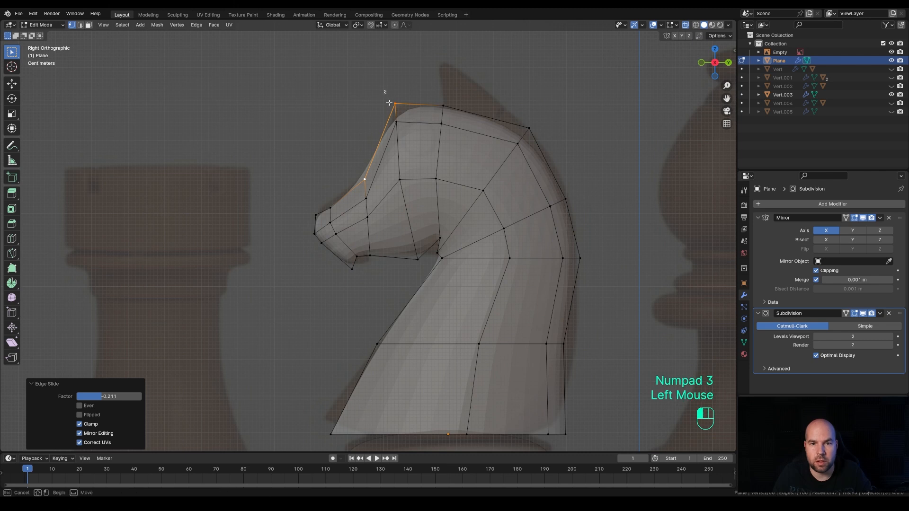
Step: Nudge the vertex just below the top of the forehead slightly backward toward the neck
{"action": "left_click", "coordinate": [396, 123]}
{"action": "key", "text": "g"}
{"action": "left_click", "coordinate": [411, 138]}
Step: Extrude the face on top of the head behind the forehead by about 0.18 m and scale it to 0.325 for the ear
{"action": "key", "text": "3"}
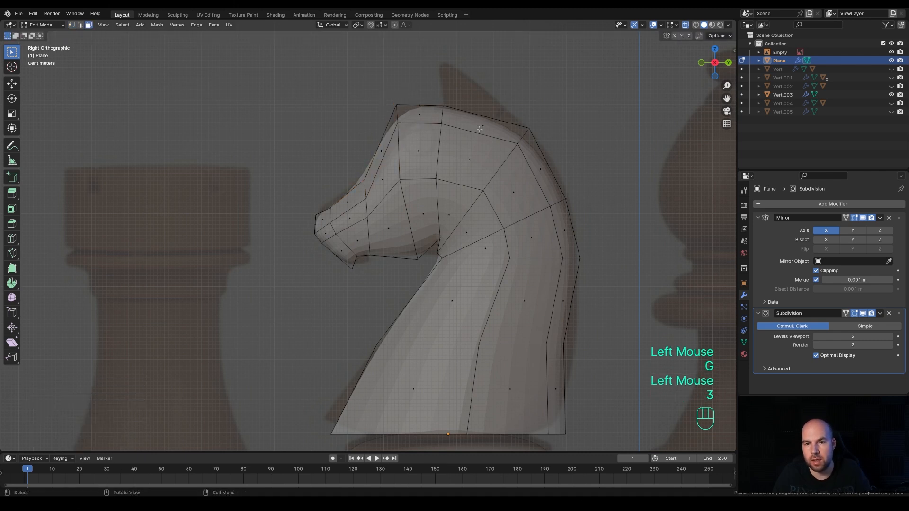
{"action": "left_click", "coordinate": [482, 128]}
{"action": "key", "text": "e"}
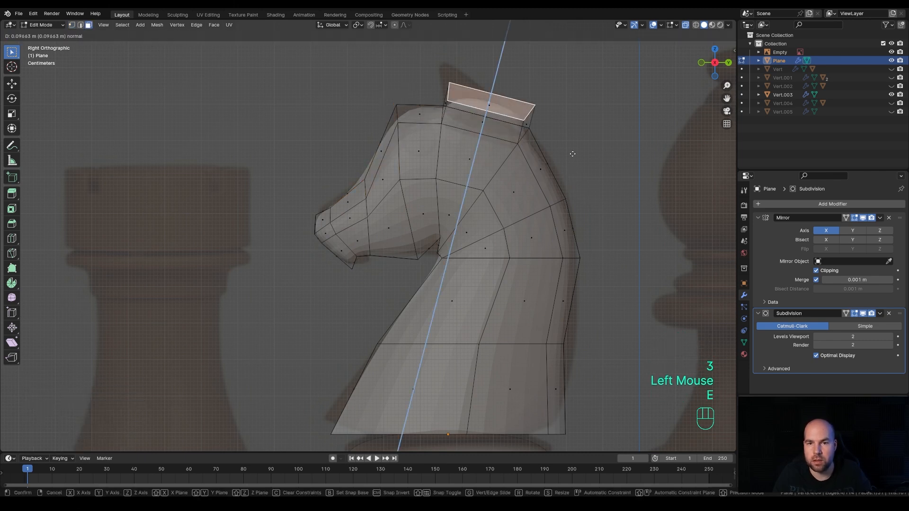
{"action": "left_click", "coordinate": [573, 138]}
{"action": "key", "text": "s"}
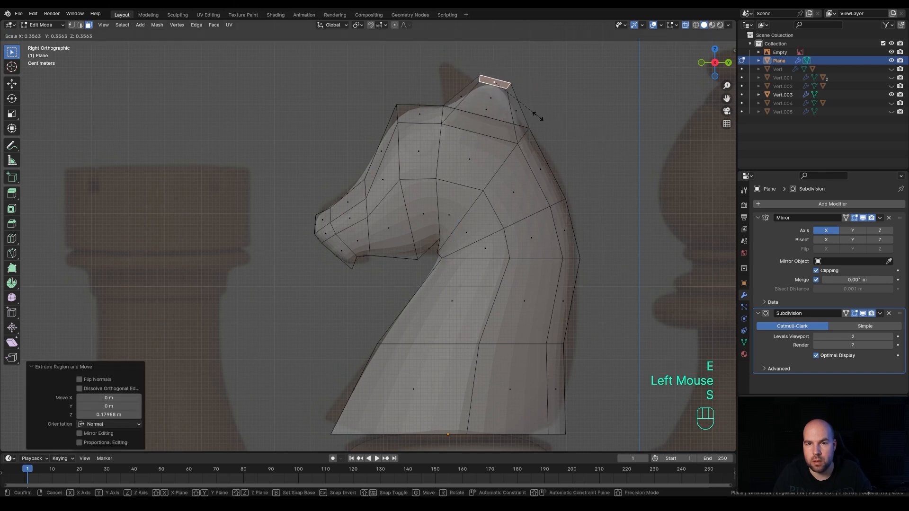
{"action": "left_click", "coordinate": [550, 119]}
Step: Move the ear tip forward about 0.12 m and up 0.064 m, and inward about 0.078 m along X
{"action": "key", "text": "g"}
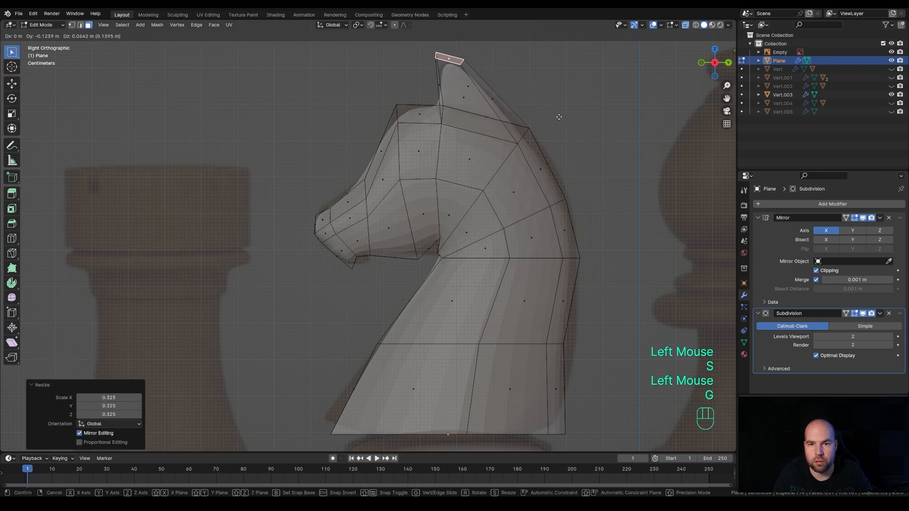
{"action": "left_click", "coordinate": [559, 116]}
{"action": "key", "text": "KP_1"}
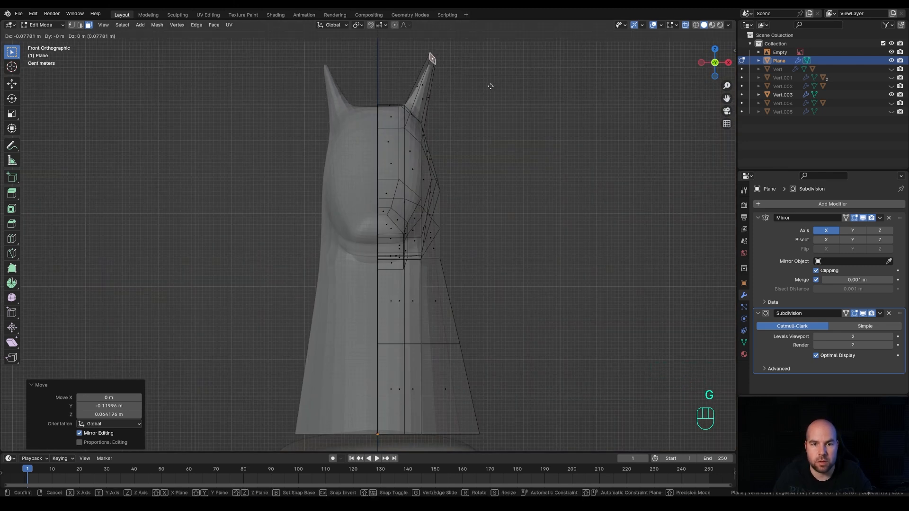
{"action": "left_click", "coordinate": [490, 86]}
Step: Lower the vertices at the lower front of the muzzle by about 0.02 m in the right view
{"action": "key", "text": "KP_3"}
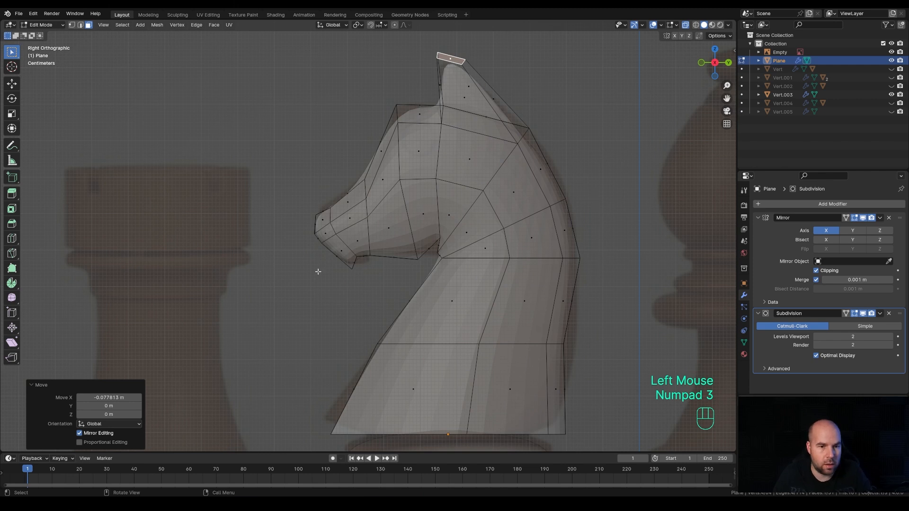
{"action": "key", "text": "1"}
{"action": "left_click", "coordinate": [322, 244]}
{"action": "key", "text": "g"}
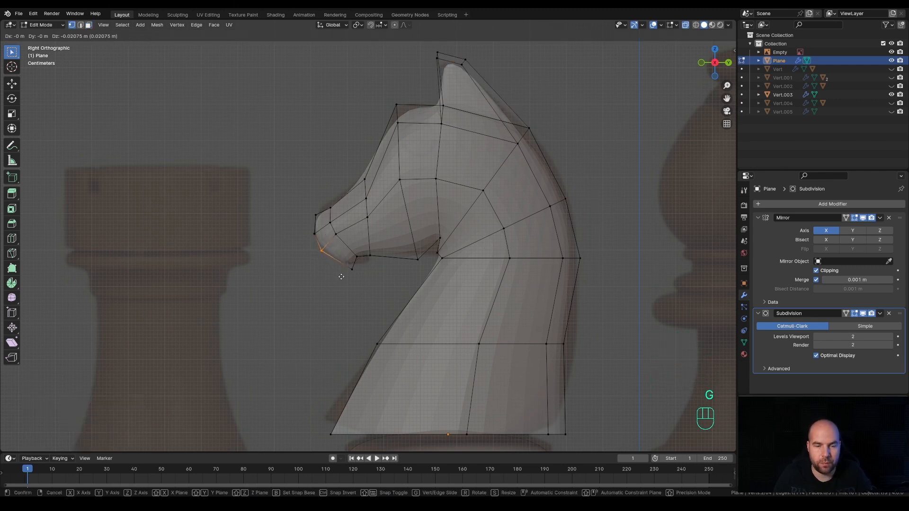
{"action": "left_click", "coordinate": [341, 277]}
Step: Move a single vertex on the side of the head along X to adjust the face's width
{"action": "middle_click_drag", "start_coordinate": [341, 277], "coordinate": [376, 317]}
{"action": "left_click", "coordinate": [432, 188]}
{"action": "middle_click_drag", "start_coordinate": [433, 189], "coordinate": [395, 220]}
{"action": "key", "text": "g"}
{"action": "key", "text": "x"}
{"action": "left_click", "coordinate": [492, 235]}
Step: Select the path of vertices running down the cheek behind the muzzle and move it inward about 0.065 m along X
{"action": "left_click", "coordinate": [395, 220]}
{"action": "left_click", "coordinate": [397, 275], "text": "ctrl"}
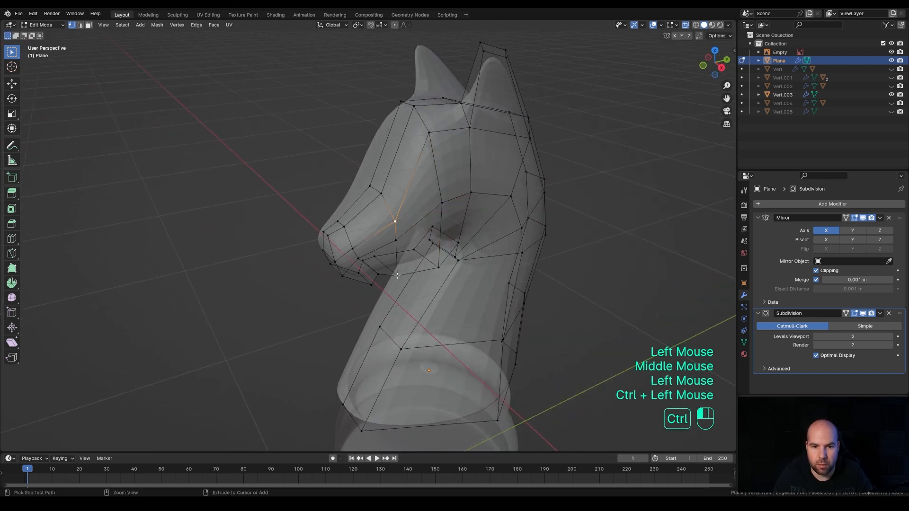
{"action": "middle_click_drag", "start_coordinate": [397, 275], "coordinate": [470, 293]}
{"action": "key", "text": "g"}
{"action": "key", "text": "x"}
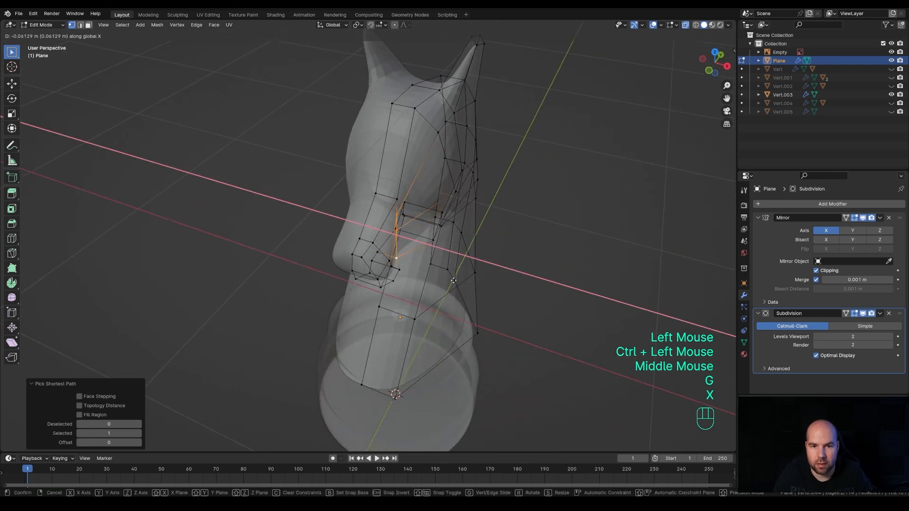
{"action": "left_click", "coordinate": [451, 279]}
Step: Turn off X-ray display and move the lower jaw vertex inward about 0.012 m along X
{"action": "key", "text": "z"}
{"action": "mouse_move", "coordinate": [407, 265]}
{"action": "middle_mouse_down"}
{"action": "mouse_move", "coordinate": [409, 218]}
{"action": "mouse_move", "coordinate": [426, 256]}
{"action": "mouse_move", "coordinate": [453, 281]}
{"action": "middle_mouse_up"}
{"action": "key", "text": "z"}
{"action": "left_click", "coordinate": [403, 262]}
{"action": "key", "text": "z"}
{"action": "key", "text": "g"}
{"action": "key", "text": "x"}
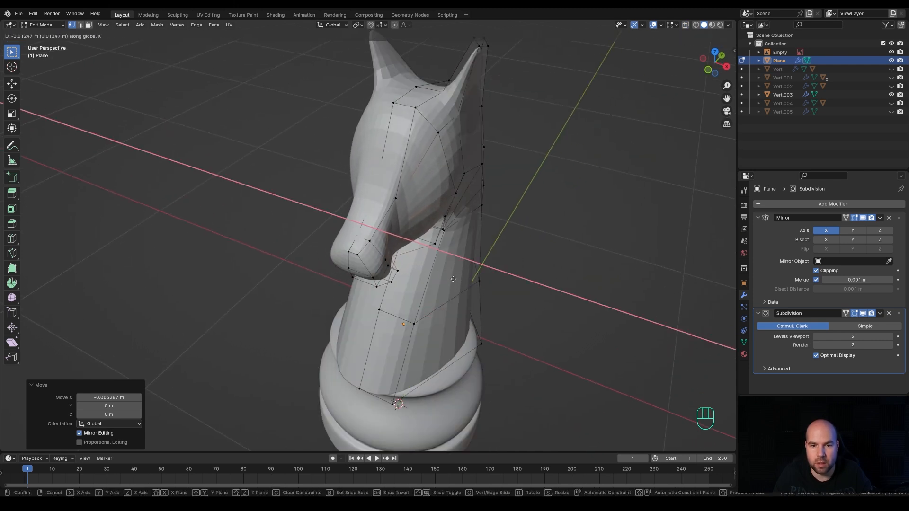
{"action": "left_click", "coordinate": [454, 278]}
Step: Adjust the lower muzzle vertex beside the chin along X to refine the mouth's width
{"action": "middle_click_drag", "start_coordinate": [471, 287], "coordinate": [437, 221]}
{"action": "left_click", "coordinate": [377, 258]}
{"action": "middle_click_drag", "start_coordinate": [377, 259], "coordinate": [441, 281]}
{"action": "key", "text": "g"}
{"action": "key", "text": "x"}
{"action": "left_click", "coordinate": [442, 241]}
{"action": "left_click", "coordinate": [367, 263]}
{"action": "key", "text": "g"}
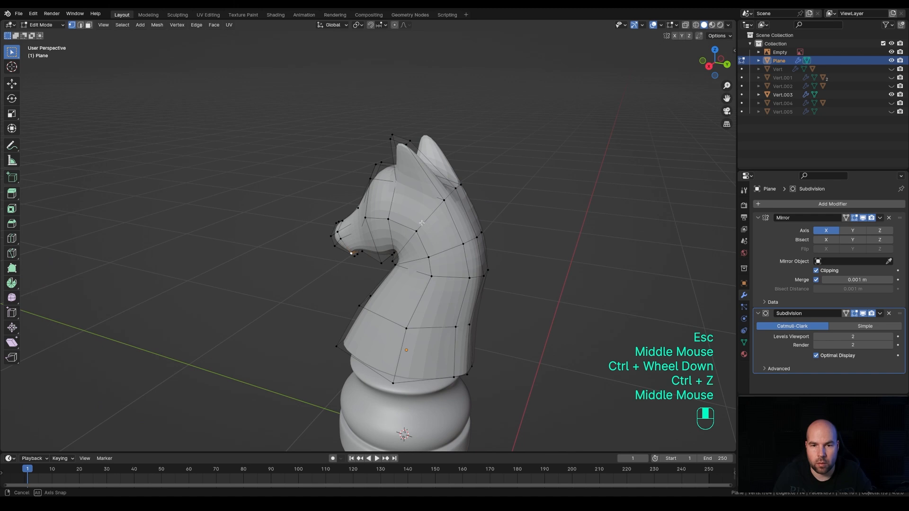
Step: Add one loop cut around the ear and slide it down close to the ear's base, factor about 0.86
{"action": "middle_click_drag", "start_coordinate": [411, 265], "coordinate": [438, 159]}
{"action": "key", "text": "ctrl+r"}
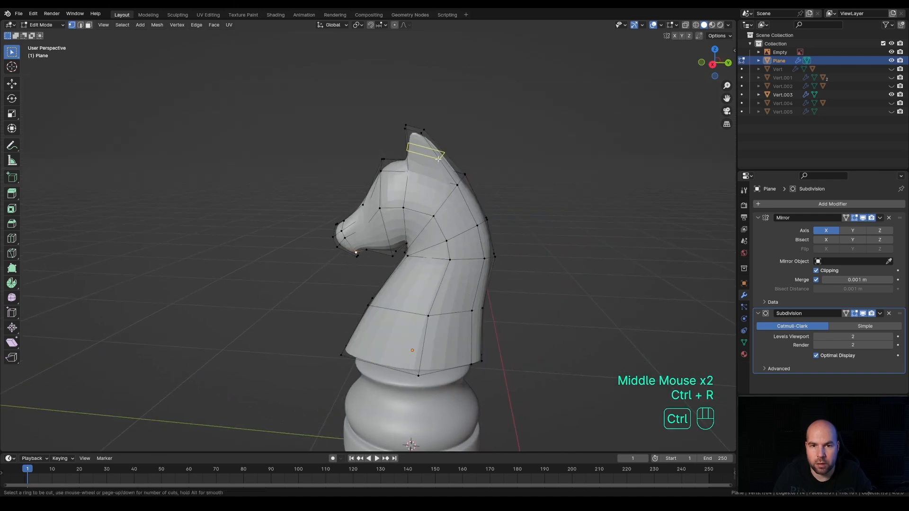
{"action": "left_click", "coordinate": [437, 159]}
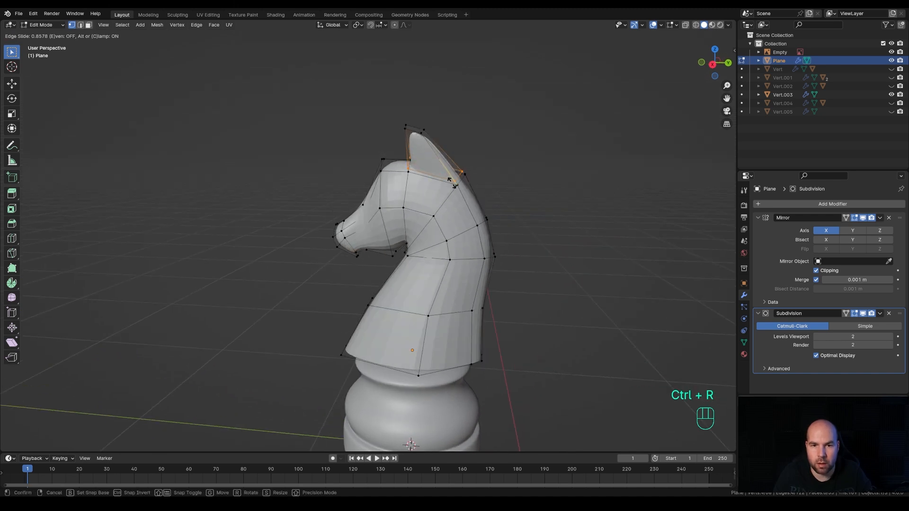
{"action": "left_click", "coordinate": [452, 184]}
{"action": "middle_click_drag", "start_coordinate": [452, 184], "coordinate": [408, 211]}
{"action": "key", "text": "Tab"}
{"action": "scroll", "coordinate": [473, 223], "scroll_direction": "down", "scroll_amount": 2}
{"action": "scroll", "coordinate": [445, 229], "scroll_direction": "up", "scroll_amount": 2}
{"action": "key", "text": "Tab"}
Step: Select the strip of centerline faces from the forehead down the back of the neck and extrude it along normals by 0.0359 m
{"action": "key", "text": "KP_3"}
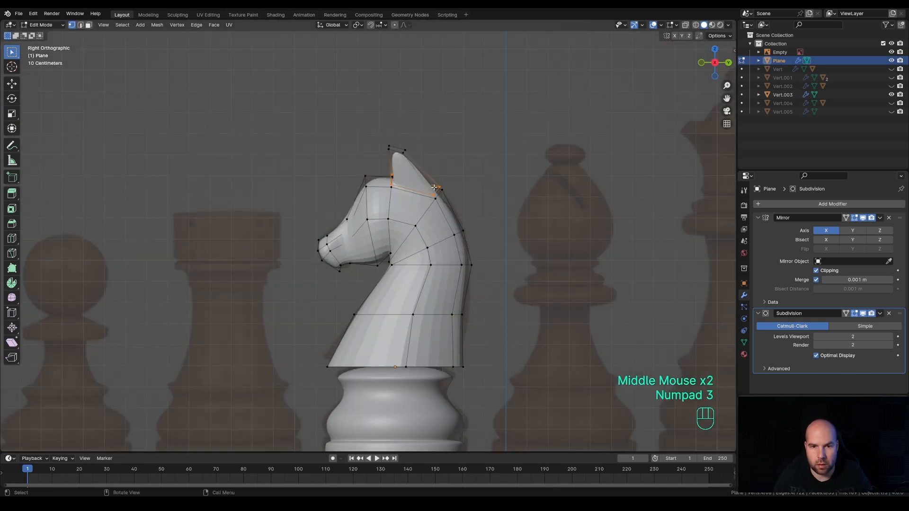
{"action": "middle_click_drag", "start_coordinate": [445, 176], "coordinate": [376, 204]}
{"action": "key", "text": "3"}
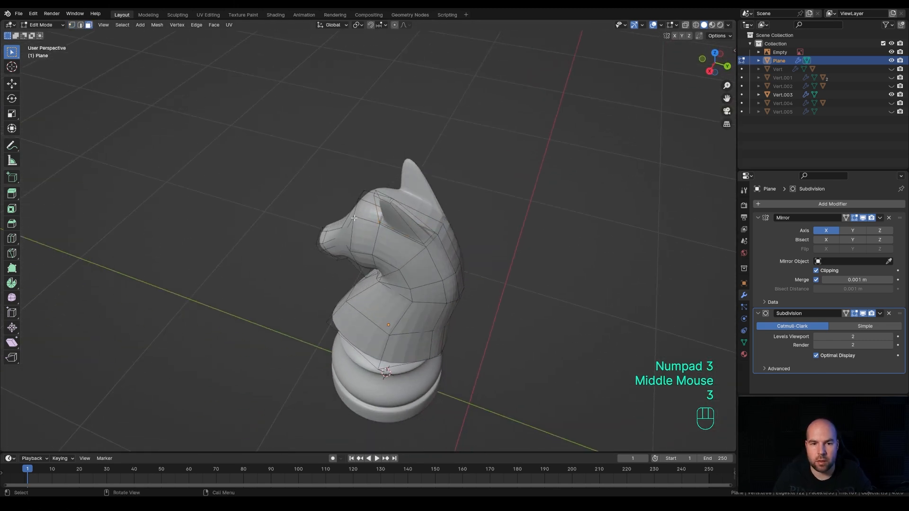
{"action": "key", "text": "KP_3"}
{"action": "middle_click_drag", "start_coordinate": [518, 197], "coordinate": [472, 212]}
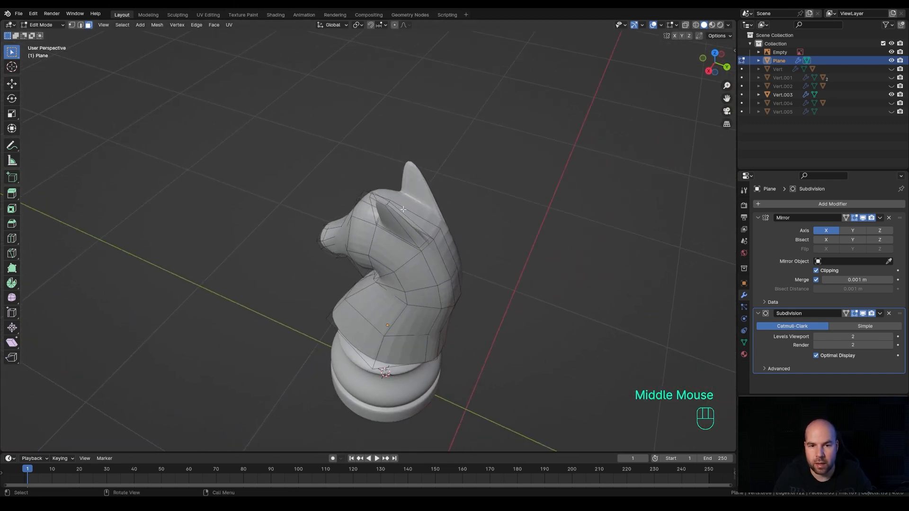
{"action": "left_click", "coordinate": [367, 198]}
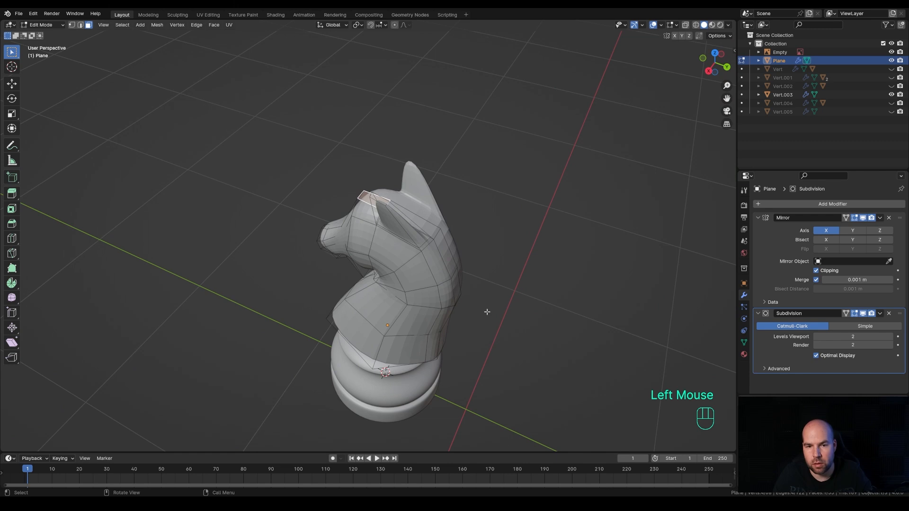
{"action": "middle_click_drag", "start_coordinate": [518, 278], "coordinate": [431, 332]}
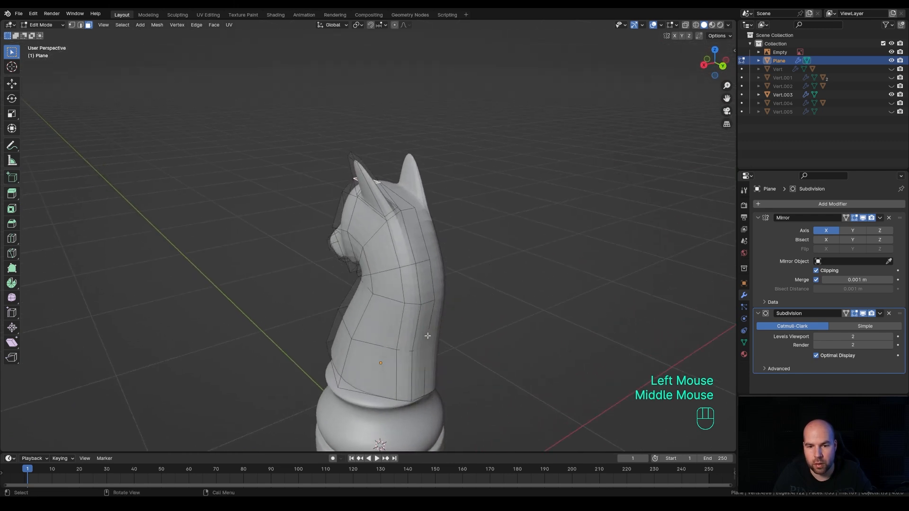
{"action": "left_click", "coordinate": [423, 335], "text": "ctrl"}
{"action": "middle_click_drag", "start_coordinate": [487, 239], "coordinate": [557, 247]}
{"action": "key", "text": "KP_3"}
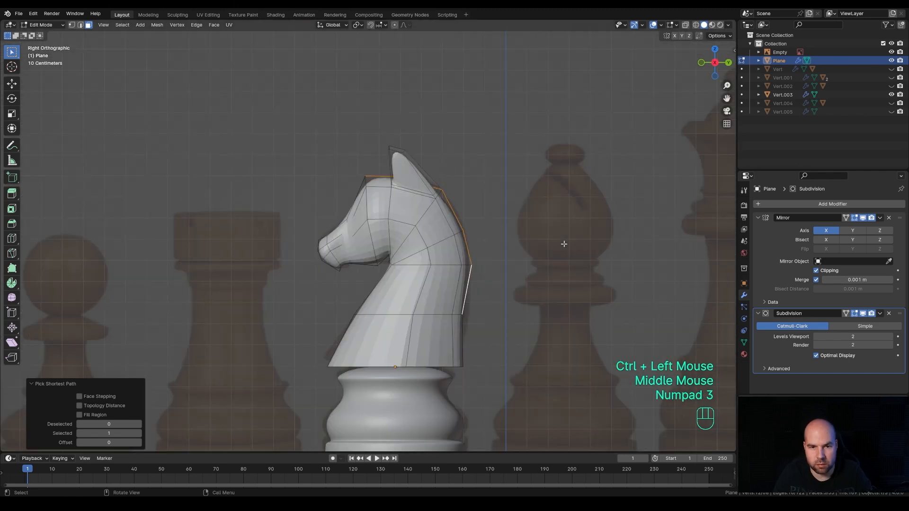
{"action": "key", "text": "alt+e"}
{"action": "left_click", "coordinate": [532, 253]}
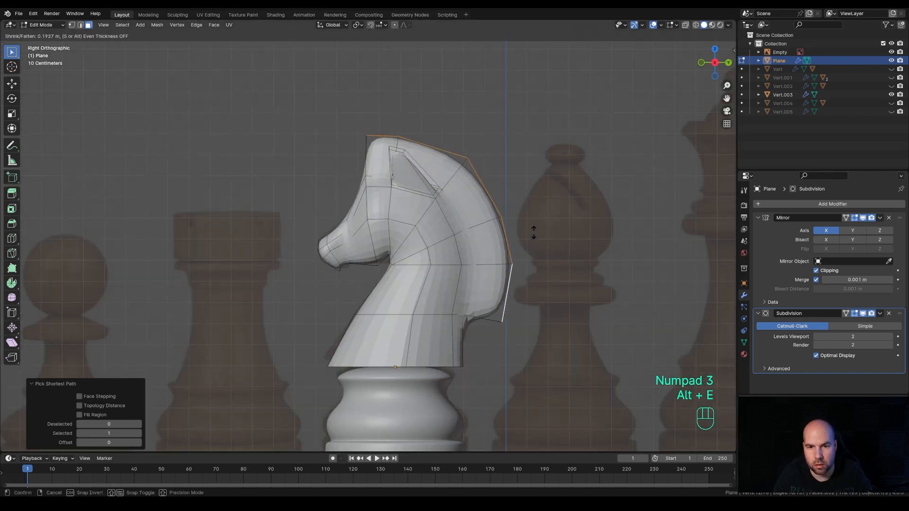
{"action": "left_click", "coordinate": [514, 249]}
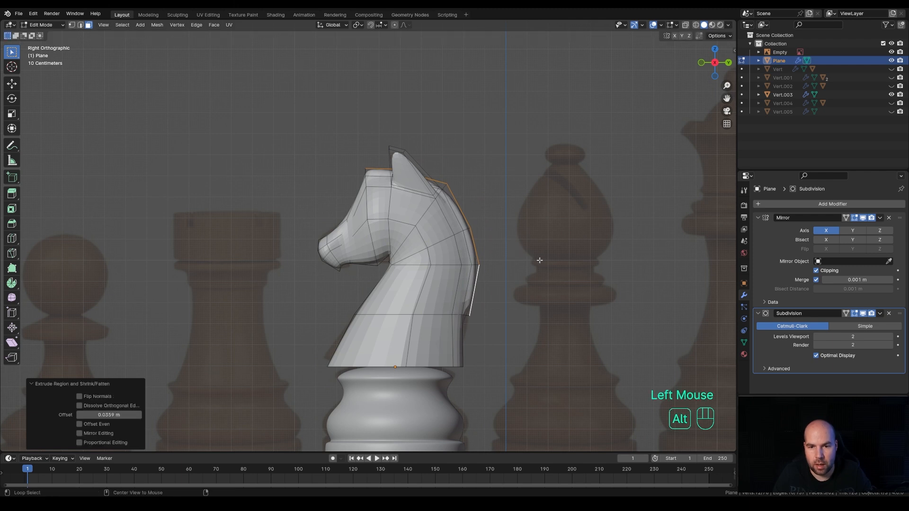
Step: Extrude the mane strip along its normals a second time by 0.13 m
{"action": "key", "text": "alt+e"}
{"action": "left_click", "coordinate": [539, 260]}
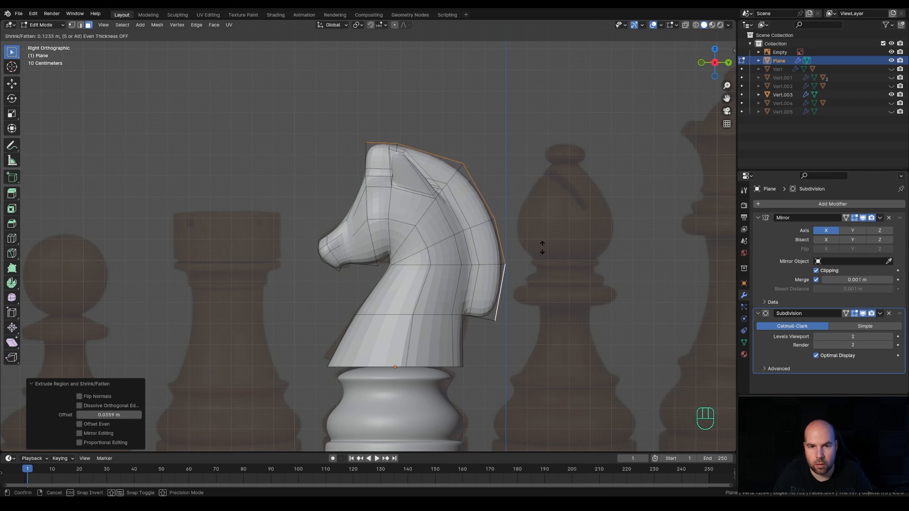
{"action": "left_click", "coordinate": [543, 246]}
Step: Rotate the mane's outer faces by -4.8° and move them forward about 0.038 m and up 0.013 m
{"action": "key", "text": "r"}
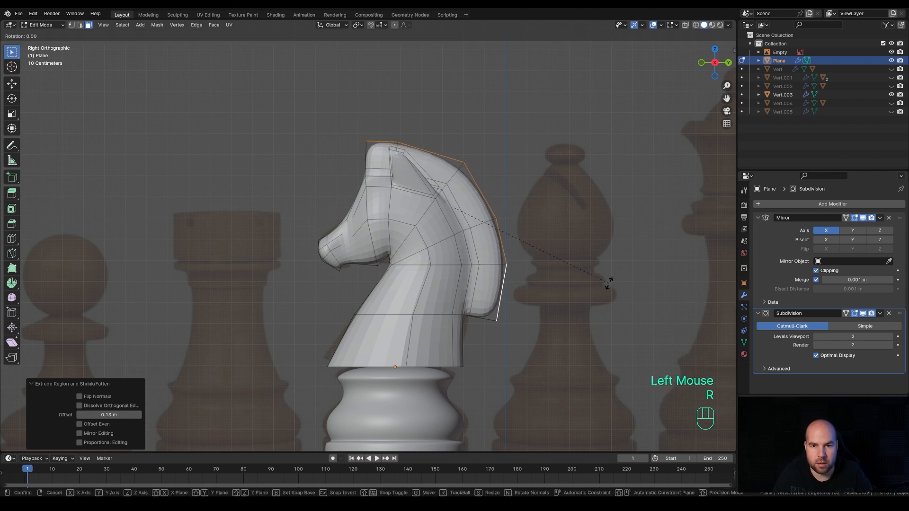
{"action": "left_click", "coordinate": [600, 264]}
{"action": "key", "text": "g"}
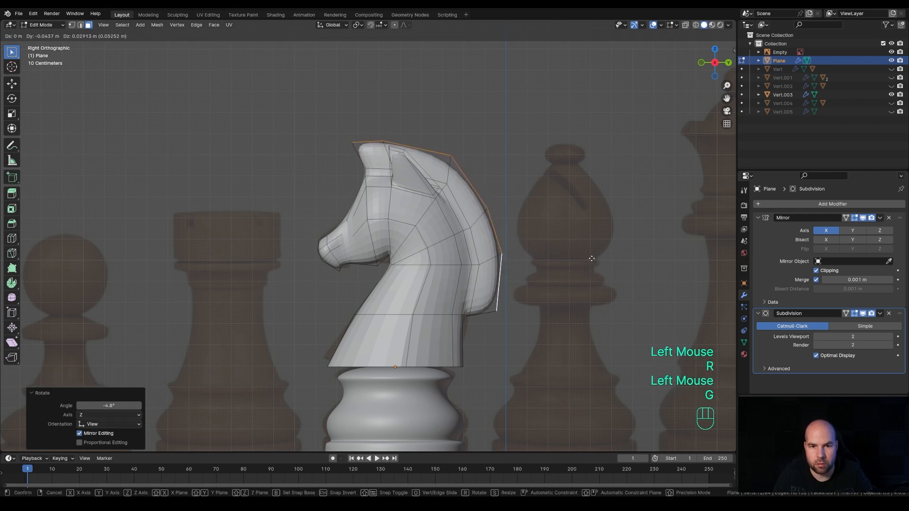
{"action": "left_click", "coordinate": [592, 261]}
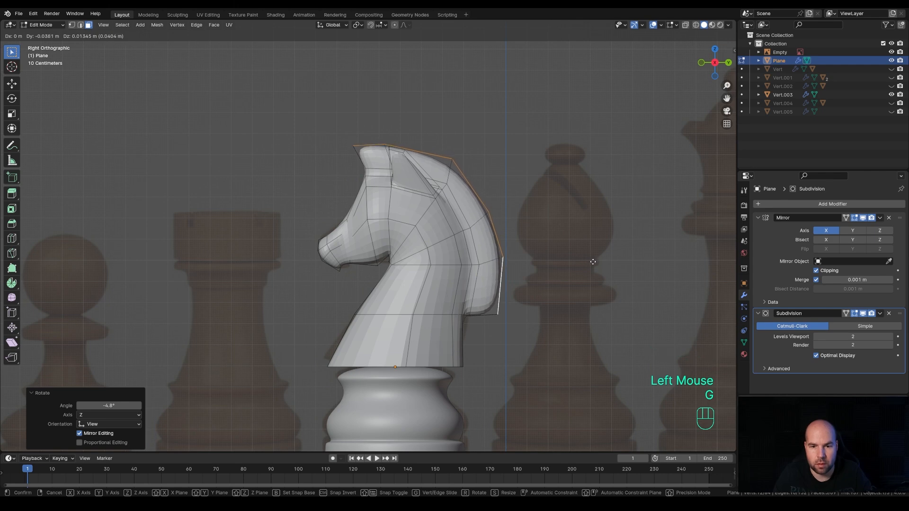
Step: Edge-slide the mane's outer side edge loop toward the centerline by a factor of -0.691 to taper it
{"action": "middle_click_drag", "start_coordinate": [562, 254], "coordinate": [348, 234]}
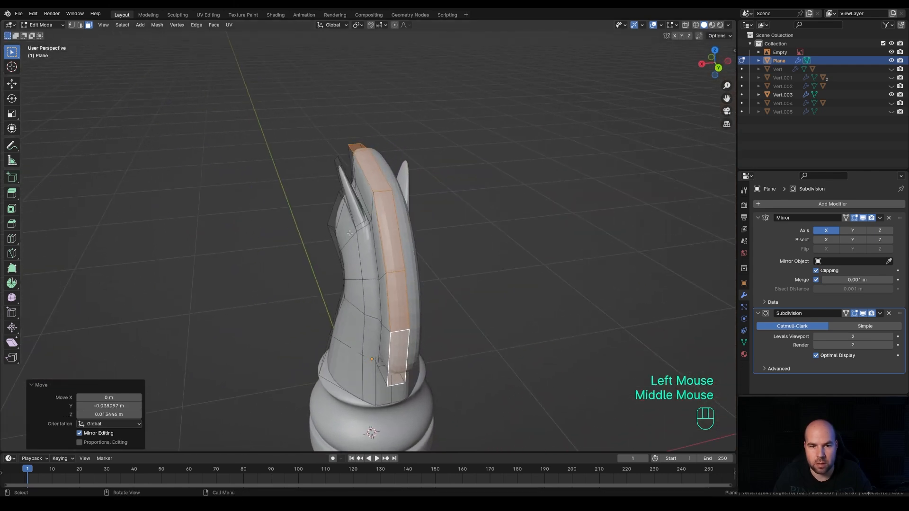
{"action": "key", "text": "2"}
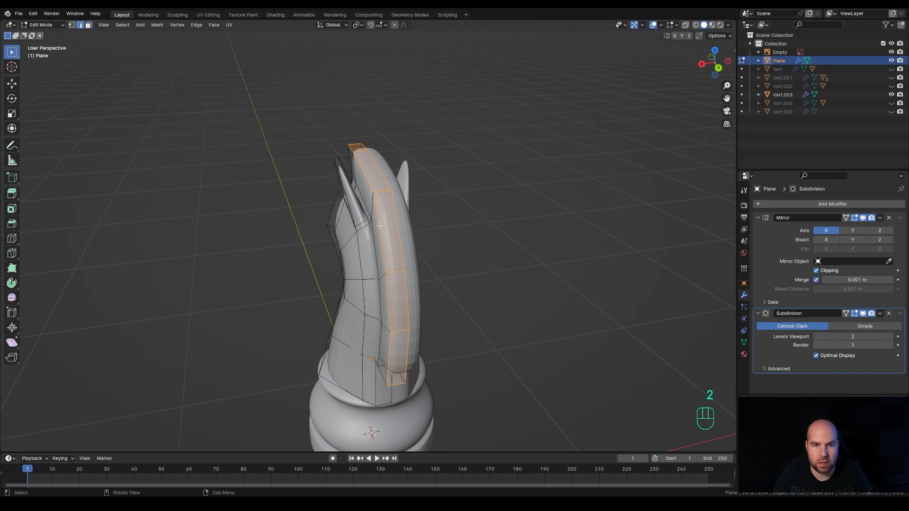
{"action": "left_click", "coordinate": [379, 225], "text": "alt"}
{"action": "key", "text": "g"}
{"action": "key", "text": "g"}
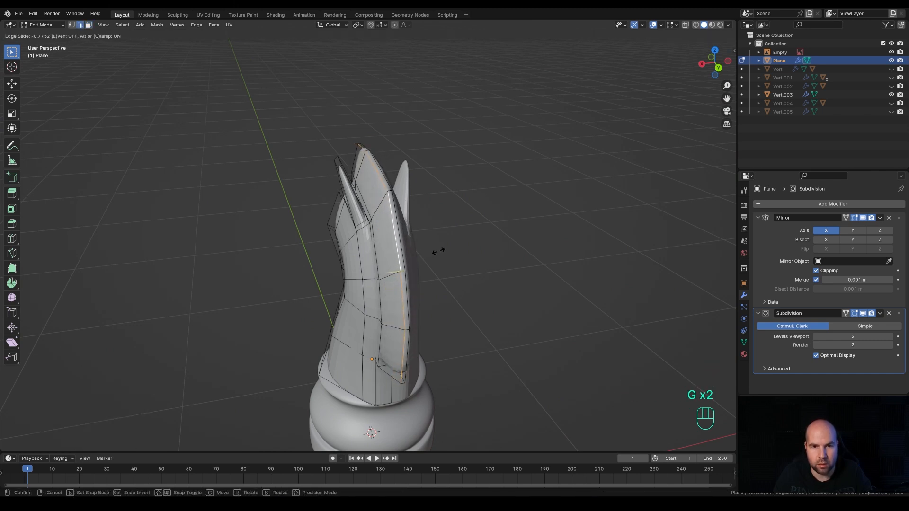
{"action": "left_click", "coordinate": [438, 251]}
Step: Add one lengthwise loop cut to the mane's side and slide it toward the outer edge, factor about -0.66
{"action": "middle_click_drag", "start_coordinate": [438, 250], "coordinate": [416, 251]}
{"action": "key", "text": "ctrl+r"}
{"action": "left_click", "coordinate": [425, 260]}
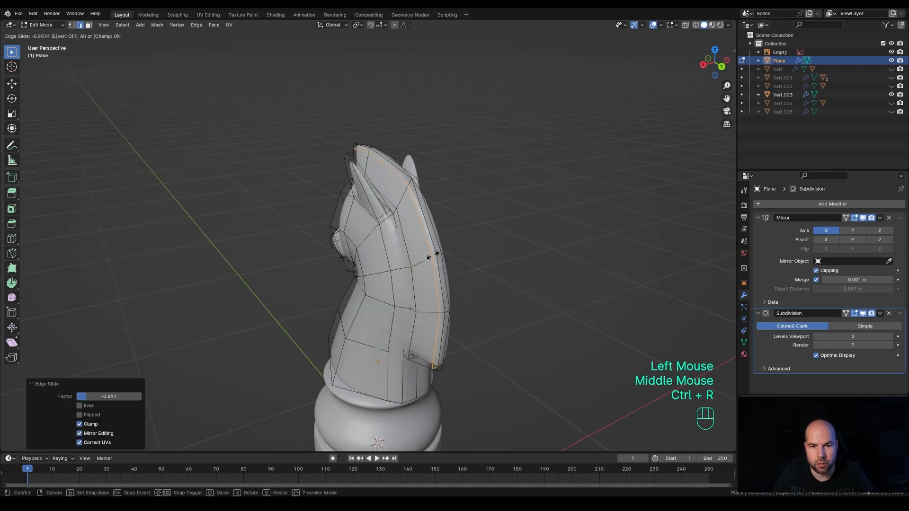
{"action": "left_click", "coordinate": [433, 256]}
{"action": "key", "text": "Tab"}
{"action": "middle_click_drag", "start_coordinate": [433, 255], "coordinate": [471, 243]}
Step: Edge-slide the loop at the mane's base closer to the neck by a factor of -0.490
{"action": "key", "text": "Tab"}
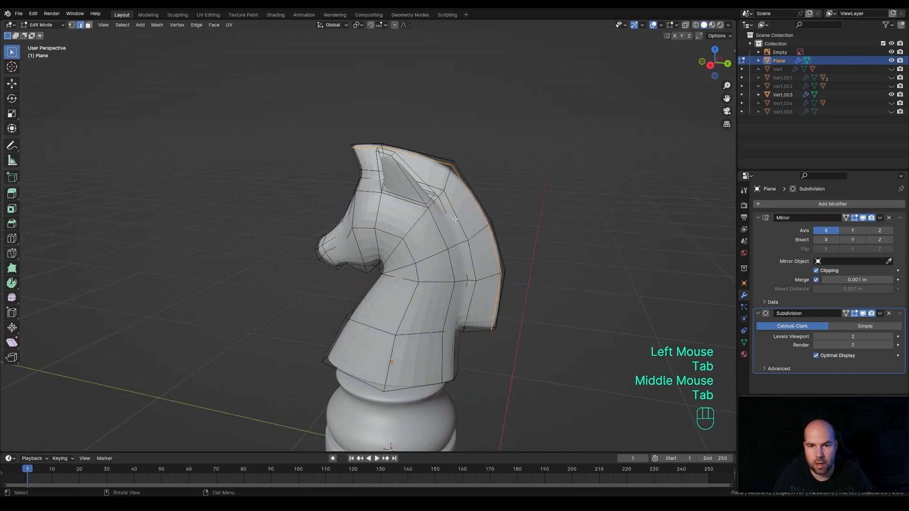
{"action": "left_click", "coordinate": [454, 219], "text": "alt"}
{"action": "key", "text": "g"}
{"action": "key", "text": "g"}
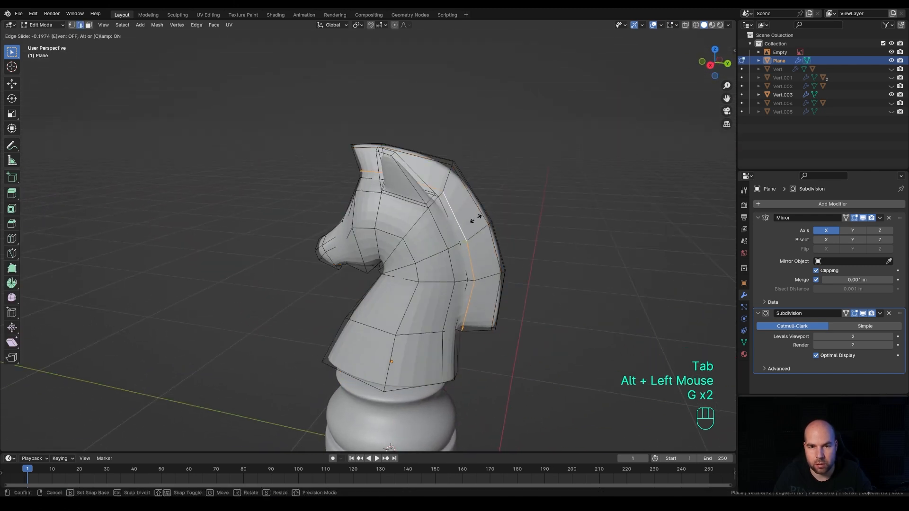
{"action": "left_click", "coordinate": [470, 227]}
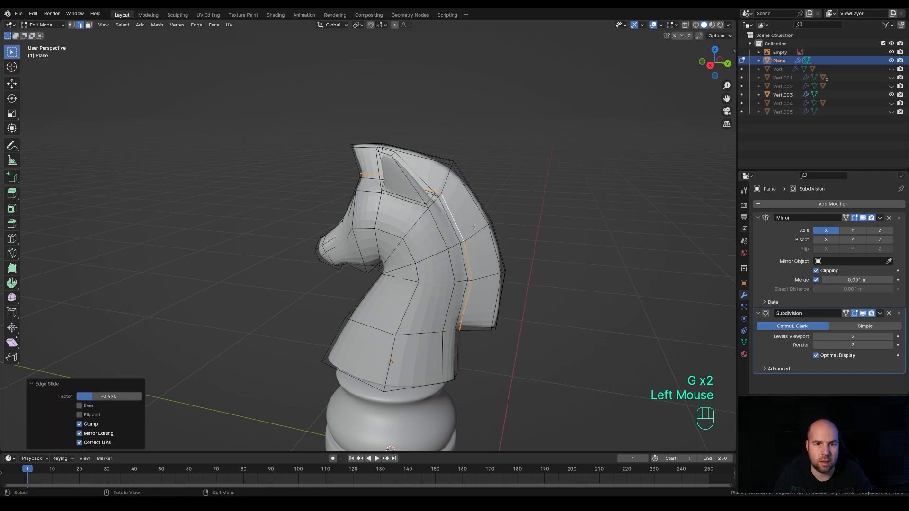
Step: Examine the mane and head shape from several angles in Object Mode, and compare the profile with the reference in the right view
{"action": "key", "text": "Tab"}
{"action": "middle_click_drag", "start_coordinate": [388, 265], "coordinate": [512, 266]}
{"action": "scroll", "coordinate": [432, 260], "scroll_direction": "down", "scroll_amount": 2}
{"action": "scroll", "coordinate": [488, 318], "scroll_direction": "down", "scroll_amount": 1}
{"action": "scroll", "coordinate": [488, 318], "scroll_direction": "up", "scroll_amount": 3}
{"action": "middle_click_drag", "start_coordinate": [488, 322], "coordinate": [481, 295]}
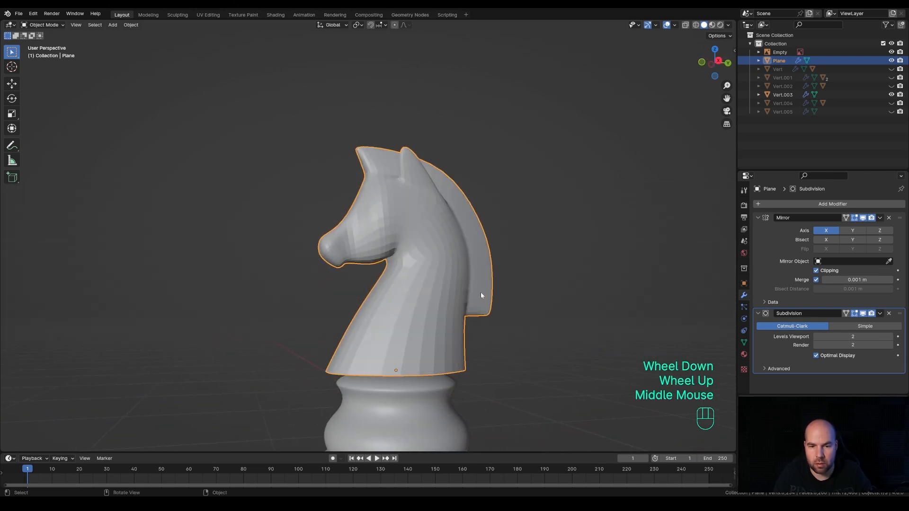
{"action": "key", "text": "Tab"}
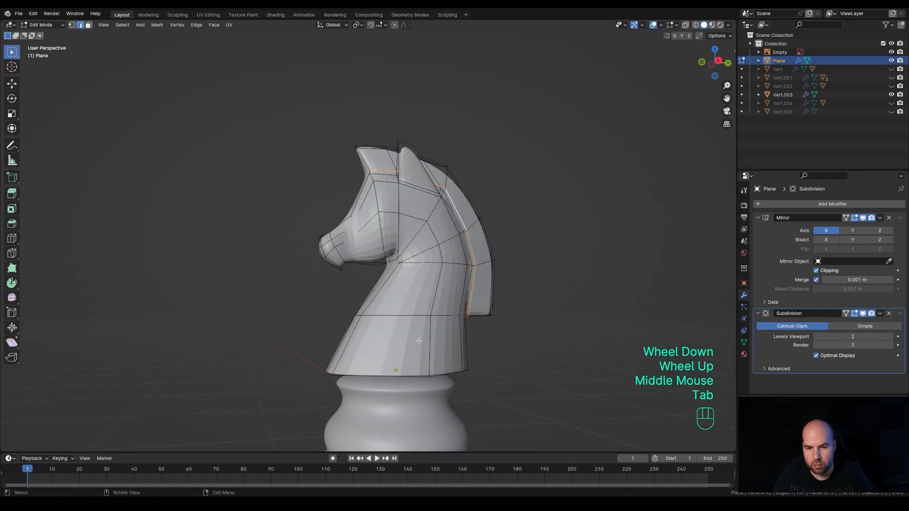
{"action": "key", "text": "KP_3"}
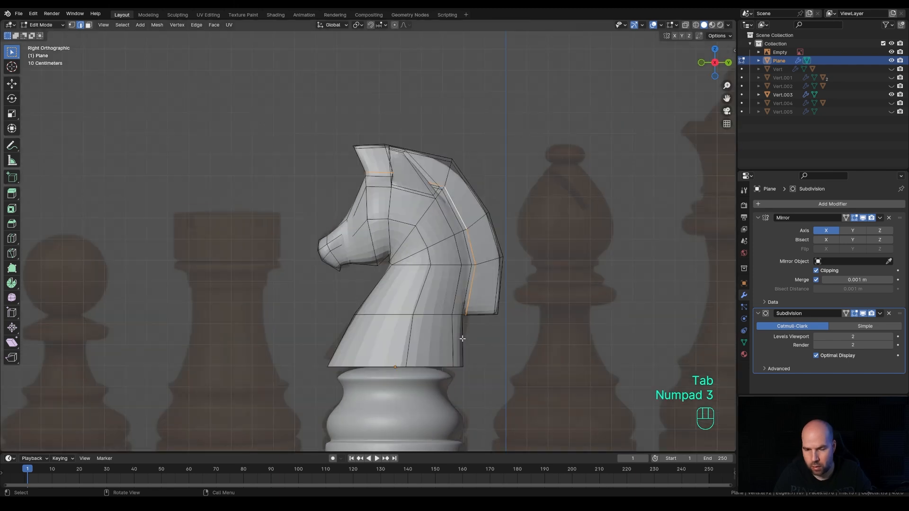
Step: Fill the open edge loop at the neck's bottom with a face and add one loop cut just above it, factor about 0.265
{"action": "left_click", "coordinate": [368, 366], "text": "alt"}
{"action": "middle_click_drag", "start_coordinate": [505, 366], "coordinate": [478, 341]}
{"action": "key", "text": "f"}
{"action": "key", "text": "ctrl+r"}
{"action": "left_click", "coordinate": [466, 362]}
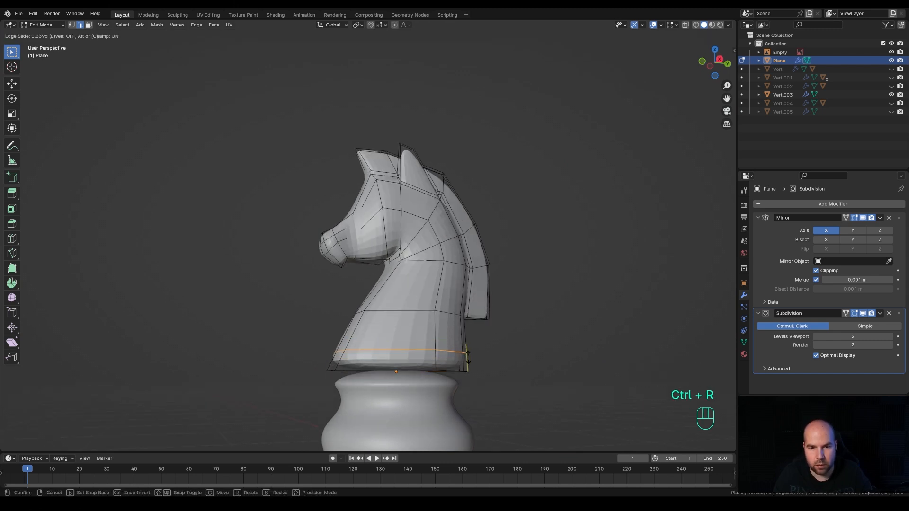
{"action": "left_click", "coordinate": [468, 353]}
Step: Move the new base loop and the neck loop above it slightly to follow the reference profile in the right view
{"action": "key", "text": "KP_3"}
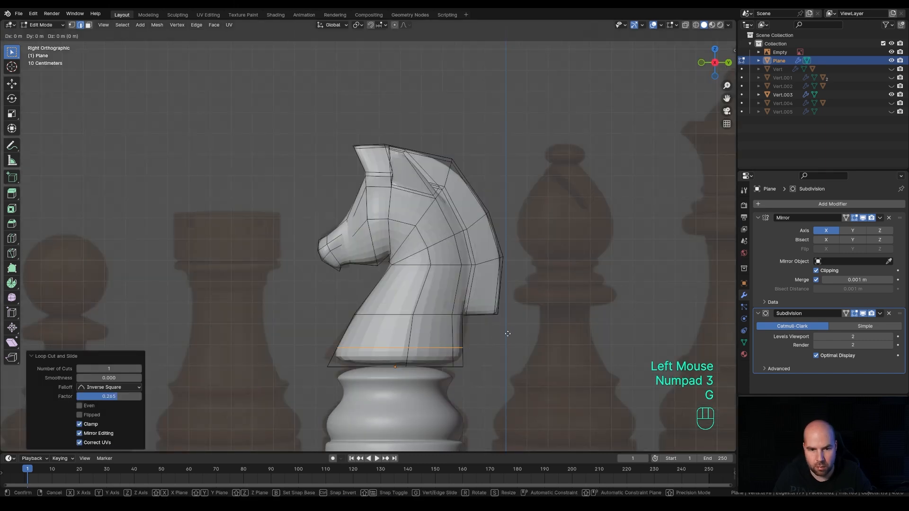
{"action": "key", "text": "g"}
{"action": "left_click", "coordinate": [504, 329]}
{"action": "left_click", "coordinate": [488, 331], "text": "alt"}
{"action": "key", "text": "g"}
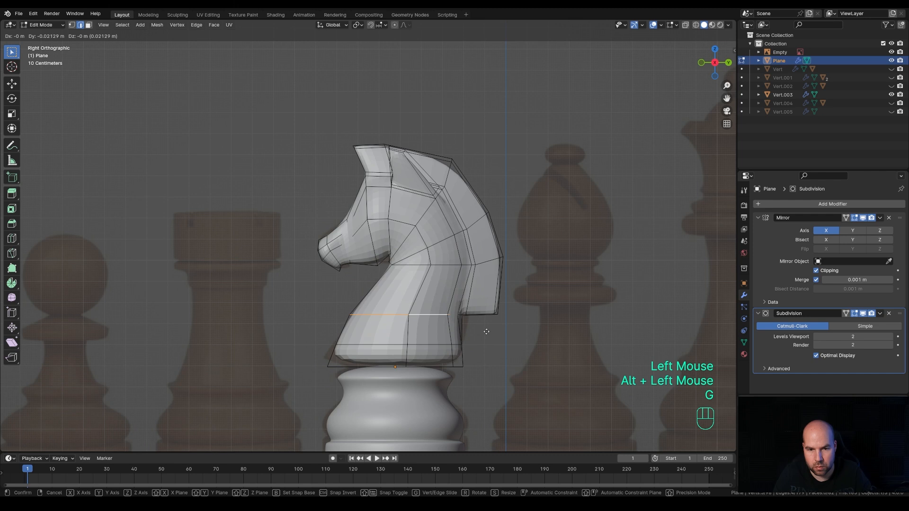
{"action": "left_click", "coordinate": [488, 331]}
Step: Set the knight head's Subdivision levels to 3 for both viewport and render in Object Mode
{"action": "key", "text": "Tab"}
{"action": "middle_click_drag", "start_coordinate": [488, 331], "coordinate": [418, 277]}
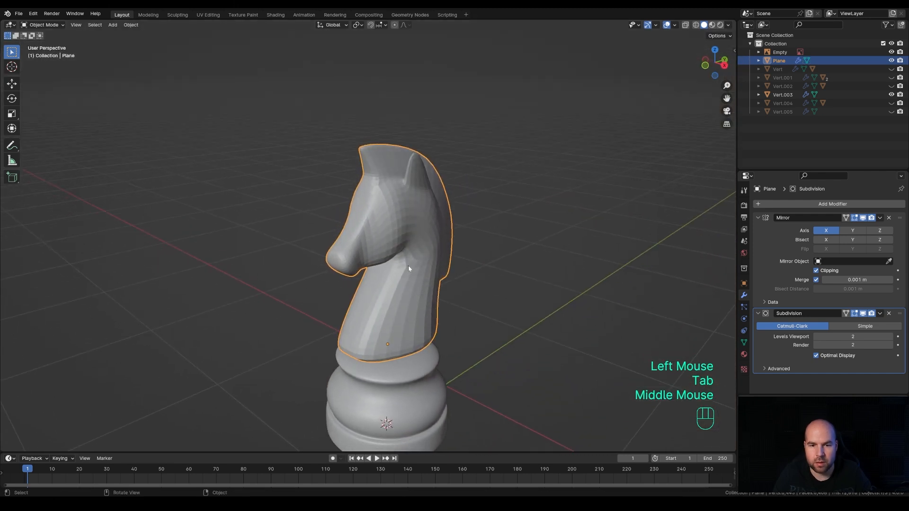
{"action": "middle_click_drag", "start_coordinate": [428, 312], "coordinate": [442, 284]}
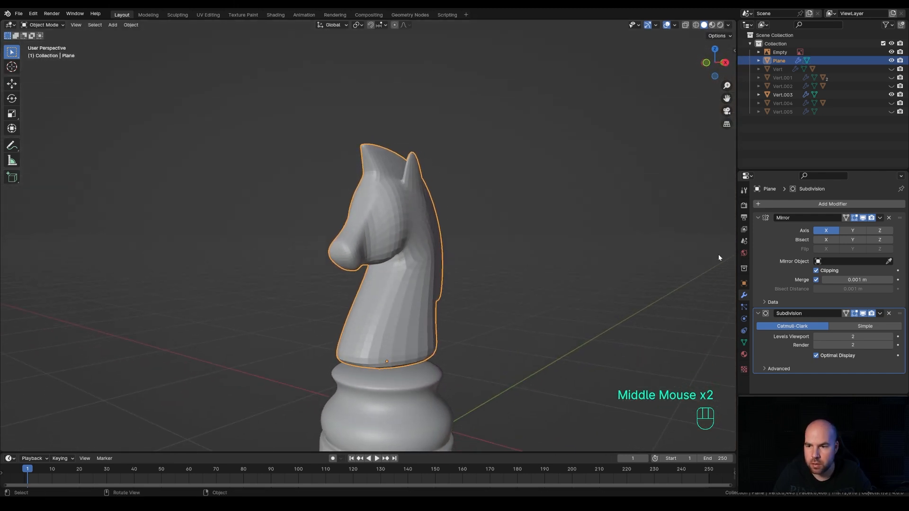
{"action": "left_click", "coordinate": [889, 337]}
{"action": "left_click", "coordinate": [889, 345]}
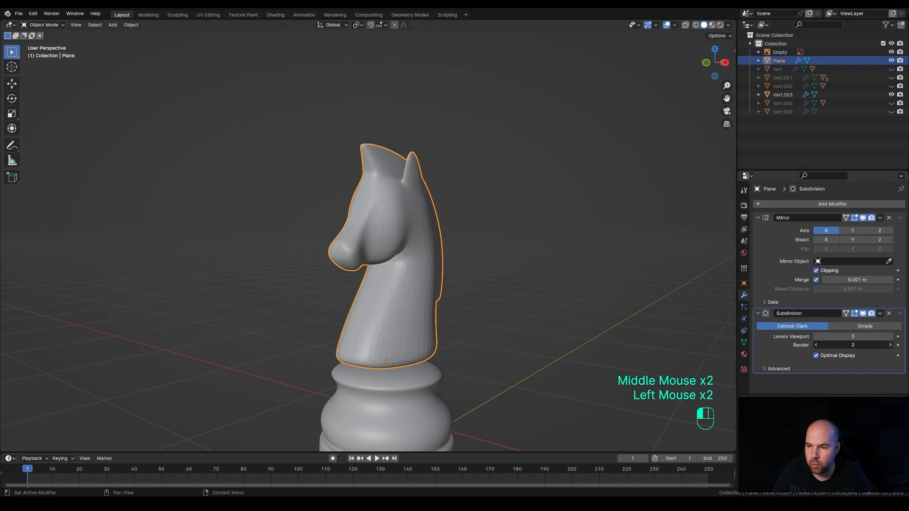
Step: Move the side vertices at the bottom of the neck outward in the horizontal plane to round the base
{"action": "middle_click_drag", "start_coordinate": [520, 331], "coordinate": [476, 341]}
{"action": "key", "text": "Tab"}
{"action": "key", "text": "1"}
{"action": "left_click", "coordinate": [439, 392]}
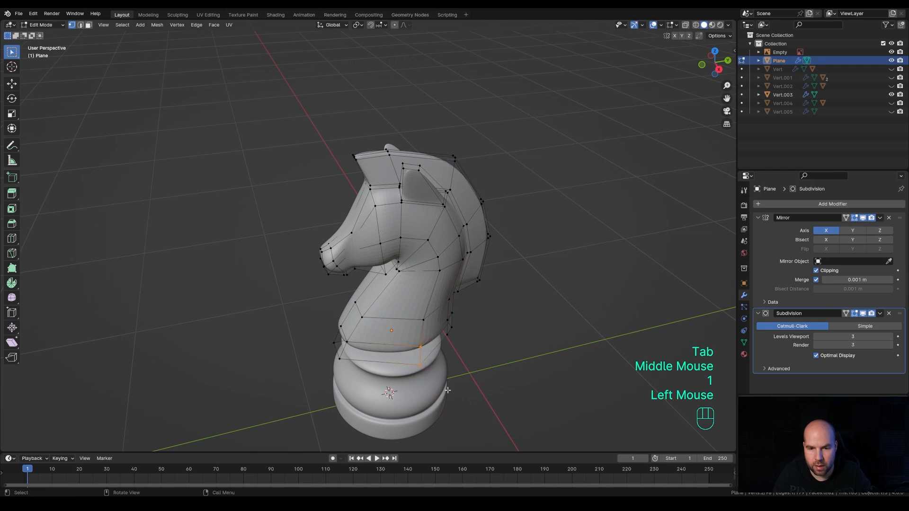
{"action": "middle_click_drag", "start_coordinate": [415, 319], "coordinate": [465, 328]}
{"action": "key", "text": "g"}
{"action": "key", "text": "shift+z"}
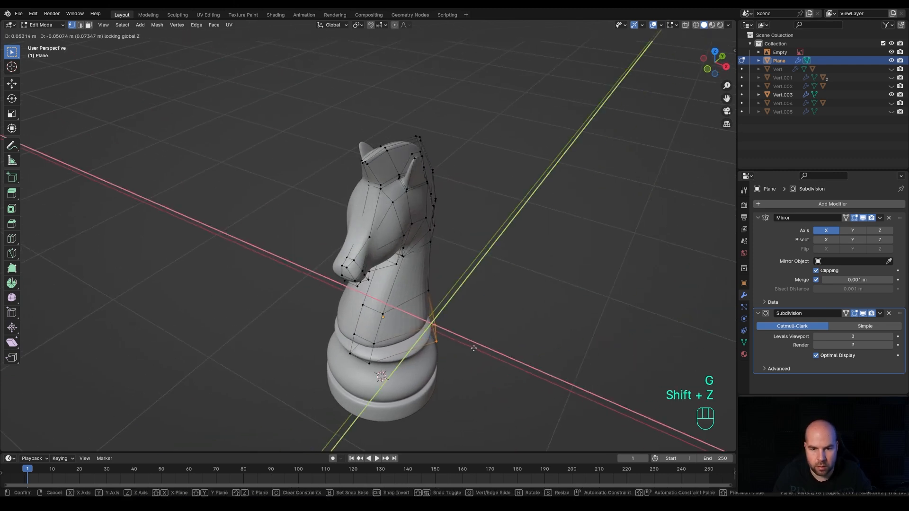
{"action": "left_click", "coordinate": [472, 349]}
Step: Move the front-side vertices at the bottom of the neck horizontally, locking Z, to round the front of the base
{"action": "left_click", "coordinate": [391, 342]}
{"action": "key", "text": "g"}
{"action": "key", "text": "shift+z"}
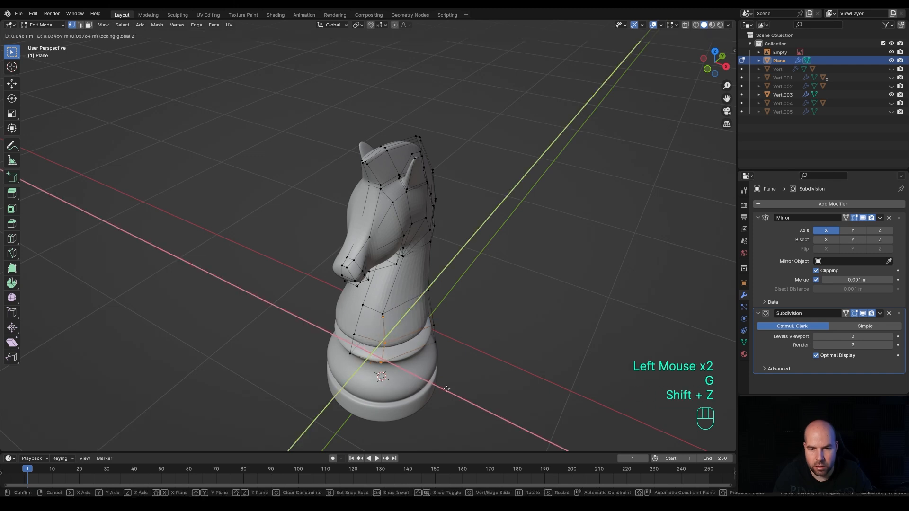
{"action": "left_click", "coordinate": [388, 343]}
{"action": "left_click", "coordinate": [387, 341]}
{"action": "key", "text": "g"}
{"action": "key", "text": "shift+z"}
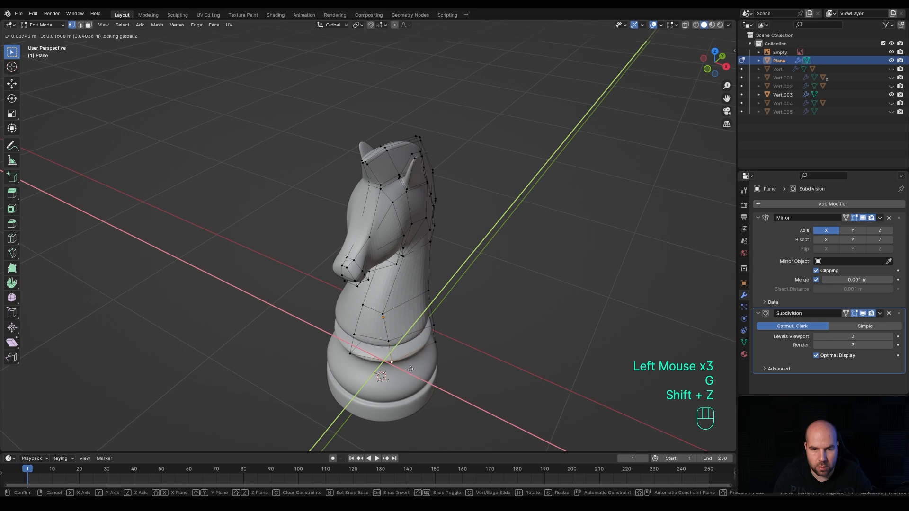
{"action": "left_click", "coordinate": [409, 369]}
Step: Shift the rear-side vertices at the bottom of the neck horizontally, locking Z, to round the back of the base
{"action": "middle_click_drag", "start_coordinate": [410, 370], "coordinate": [457, 326]}
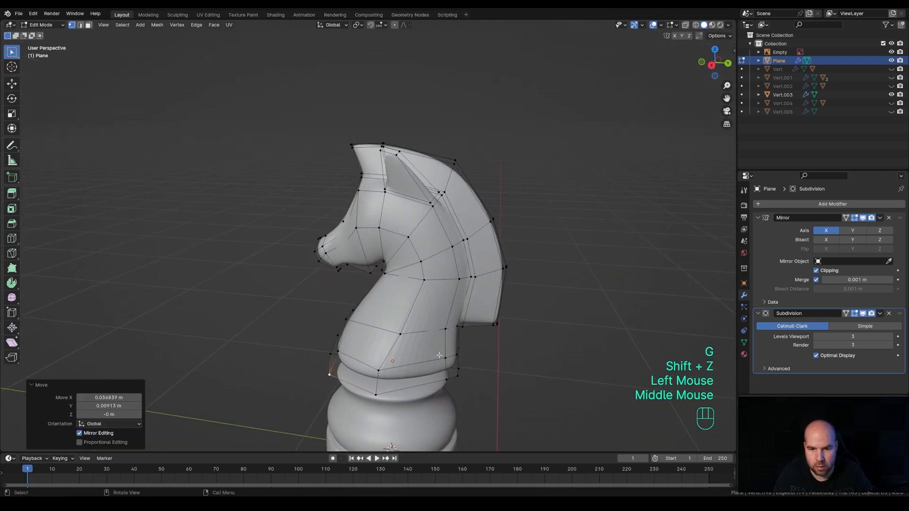
{"action": "left_click", "coordinate": [490, 387]}
{"action": "middle_click_drag", "start_coordinate": [490, 388], "coordinate": [466, 384]}
{"action": "key", "text": "g"}
{"action": "key", "text": "shift+z"}
{"action": "left_click", "coordinate": [482, 384]}
{"action": "left_click", "coordinate": [481, 384]}
{"action": "key", "text": "g"}
{"action": "key", "text": "shift+z"}
{"action": "left_click", "coordinate": [491, 397]}
Step: Move the rear center vertices at the bottom of the neck backward along Y by about 0.017 m
{"action": "left_click", "coordinate": [459, 382]}
{"action": "key", "text": "g"}
{"action": "key", "text": "x"}
{"action": "key", "text": "y"}
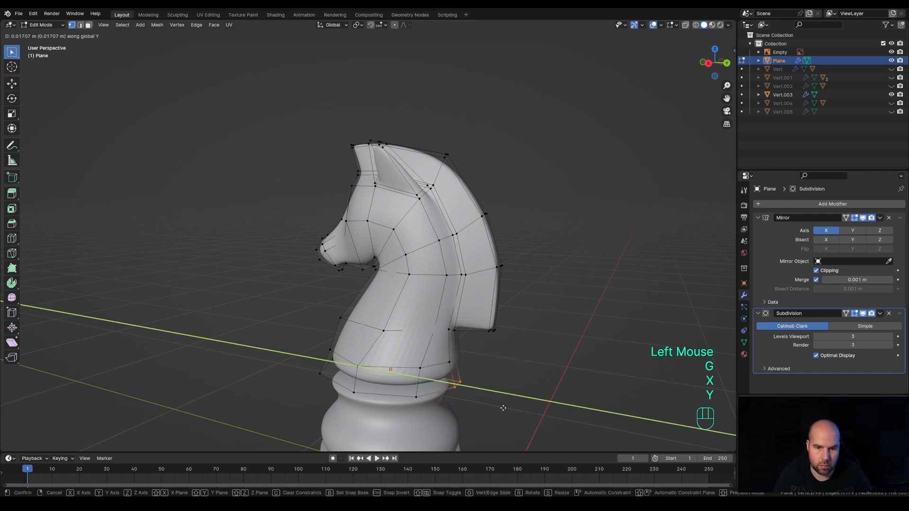
{"action": "left_click", "coordinate": [503, 408]}
Step: Reposition a front vertex on the lower neck loop to smooth the transition into the rounded base
{"action": "middle_click_drag", "start_coordinate": [503, 408], "coordinate": [450, 391]}
{"action": "left_click", "coordinate": [371, 315]}
{"action": "key", "text": "g"}
{"action": "left_click", "coordinate": [462, 343]}
{"action": "middle_click_drag", "start_coordinate": [462, 342], "coordinate": [521, 340]}
Step: Move the lower neck's side vertex outward about 0.054 m along X, then shift it about -0.031 m in Y and 0.013 m in Z
{"action": "left_click", "coordinate": [430, 301]}
{"action": "middle_click_drag", "start_coordinate": [430, 302], "coordinate": [470, 334]}
{"action": "key", "text": "g"}
{"action": "key", "text": "x"}
{"action": "left_click", "coordinate": [531, 303]}
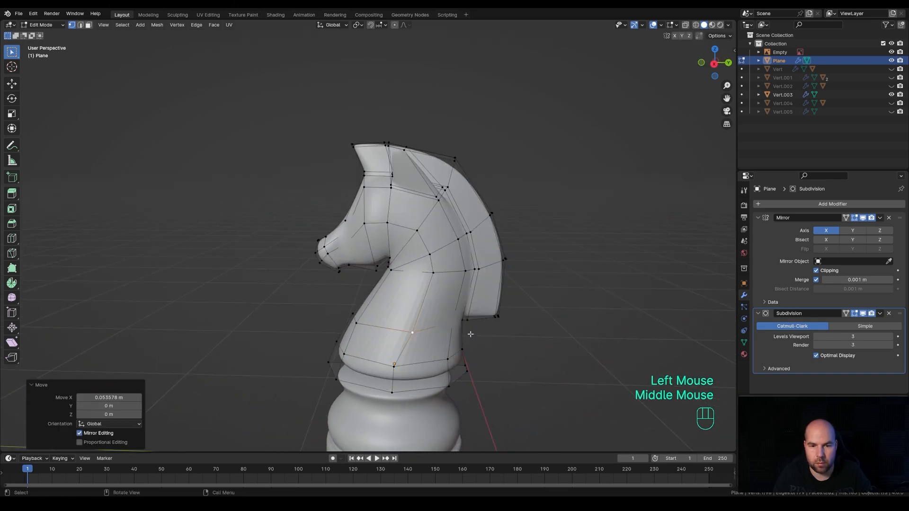
{"action": "key", "text": "g"}
{"action": "left_click", "coordinate": [463, 331]}
Step: Reposition the knight's head slightly over its base in the right view in Object Mode and shade it smooth
{"action": "scroll", "coordinate": [466, 326], "scroll_direction": "down", "scroll_amount": 2}
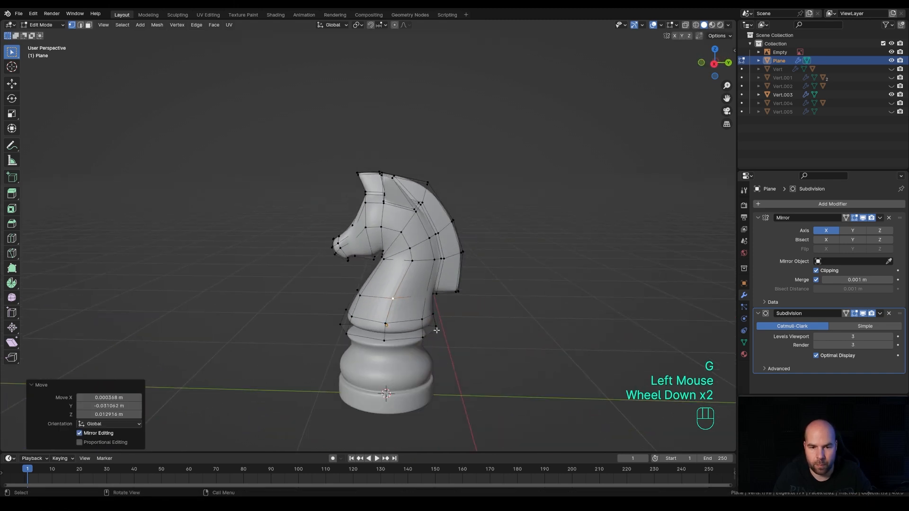
{"action": "key", "text": "Tab"}
{"action": "key", "text": "KP_3"}
{"action": "key", "text": "g"}
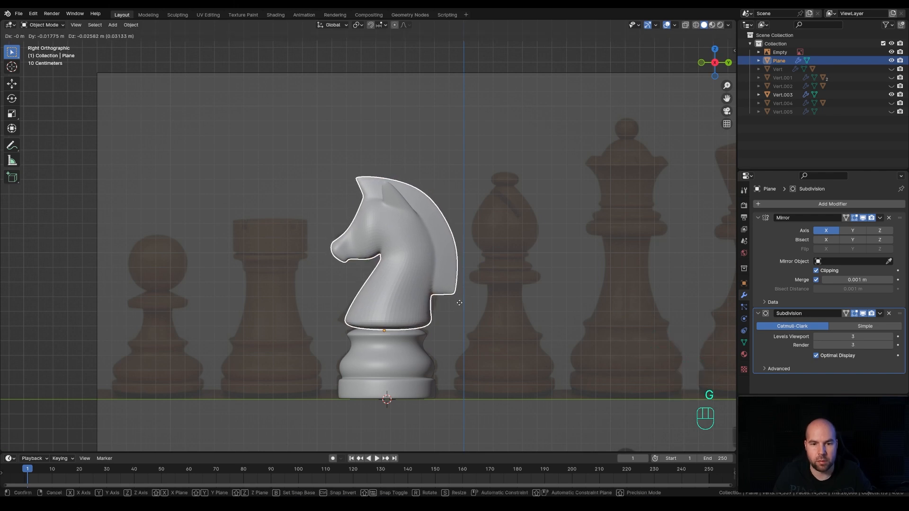
{"action": "left_click", "coordinate": [460, 302]}
{"action": "right_click", "coordinate": [381, 260]}
{"action": "left_click", "coordinate": [379, 259]}
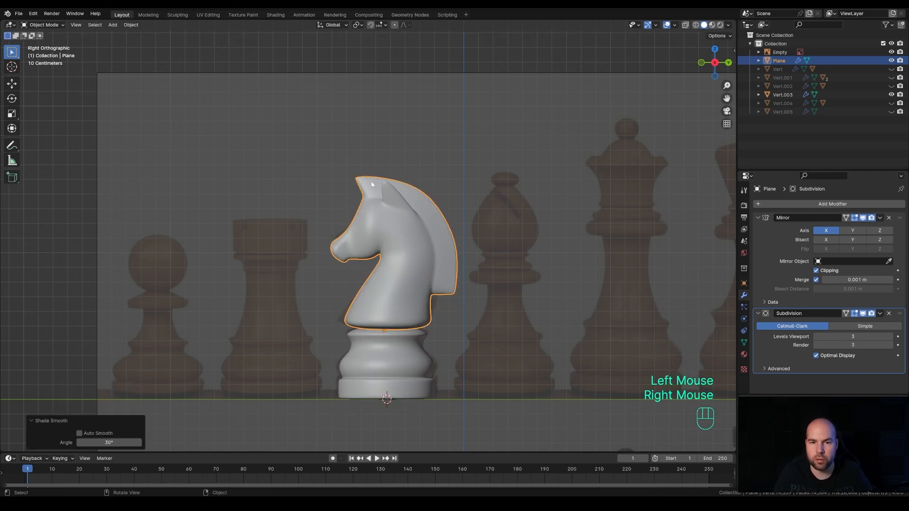
Step: Unhide all chess pieces and parent the knight's head to its turned base as Object with Keep Transform
{"action": "scroll", "coordinate": [372, 256], "scroll_direction": "down", "scroll_amount": 2}
{"action": "middle_click_drag", "start_coordinate": [372, 256], "coordinate": [420, 256]}
{"action": "key", "text": "alt+h"}
{"action": "left_click", "coordinate": [417, 350]}
{"action": "left_click", "coordinate": [393, 252]}
{"action": "left_click", "coordinate": [384, 302], "text": "shift"}
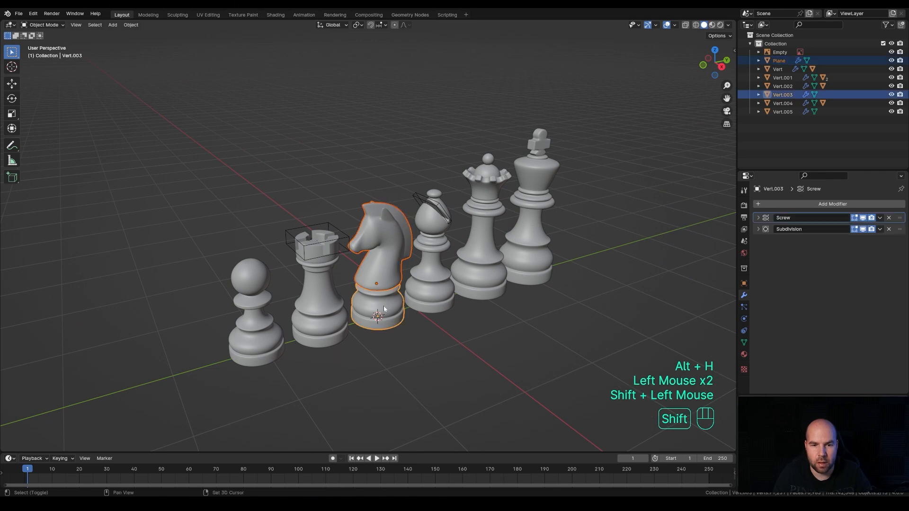
{"action": "key", "text": "ctrl+p"}
{"action": "left_click", "coordinate": [383, 304]}
{"action": "middle_click_drag", "start_coordinate": [512, 291], "coordinate": [501, 288], "text": "shift"}
{"action": "scroll", "coordinate": [499, 289], "scroll_direction": "up", "scroll_amount": 2}
{"action": "scroll", "coordinate": [501, 289], "scroll_direction": "down", "scroll_amount": 1}
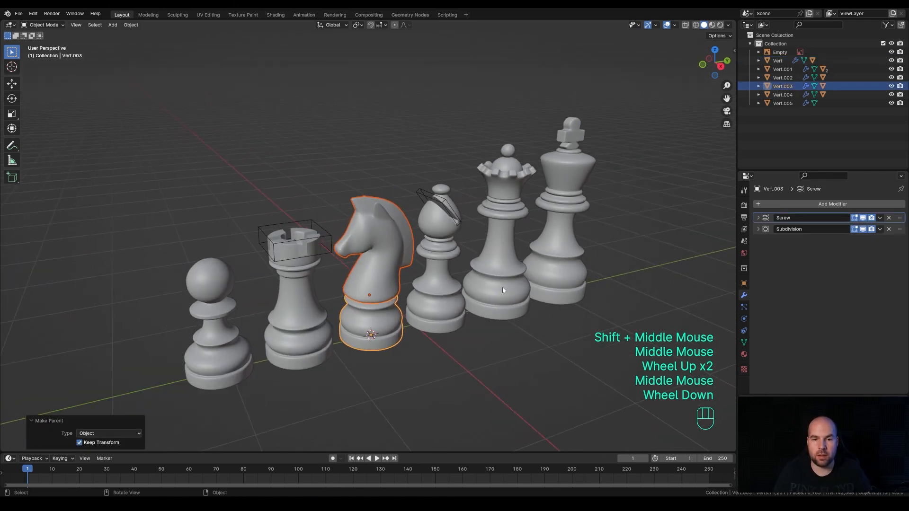